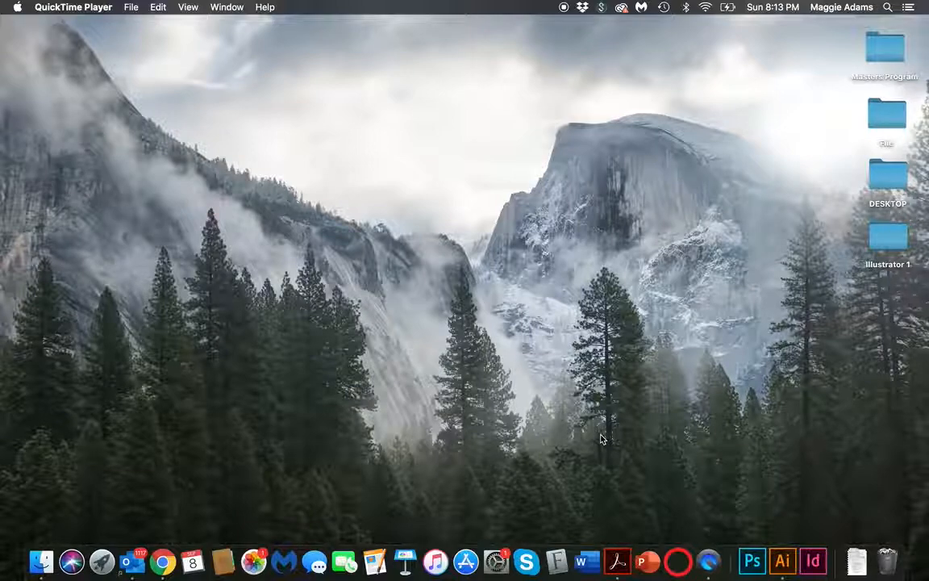
Step: Switch to Illustrator, start a new document, and position the New Document dialog so all its settings are accessible
{"action": "left_click", "coordinate": [781, 574]}
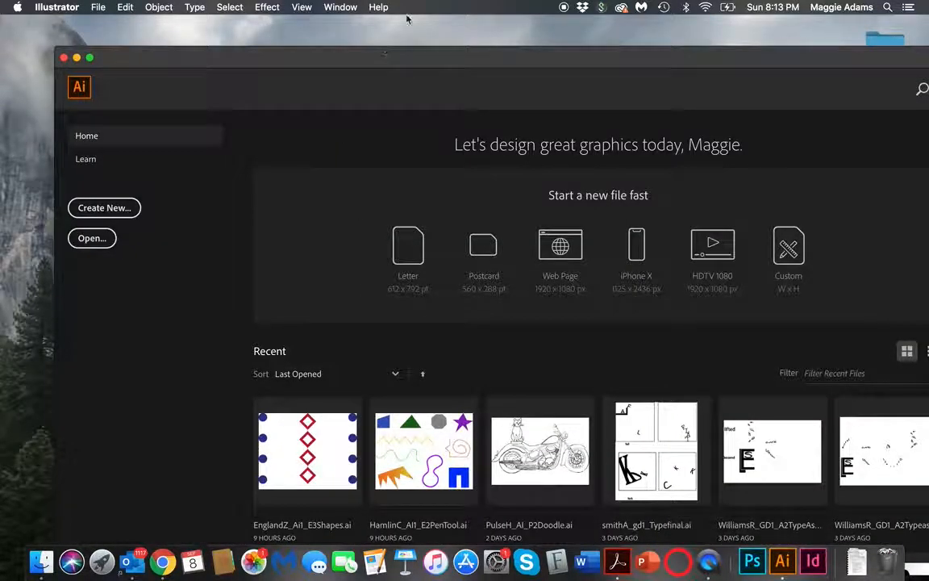
{"action": "left_click_drag", "start_coordinate": [425, 56], "coordinate": [346, 25]}
{"action": "left_click", "coordinate": [32, 178]}
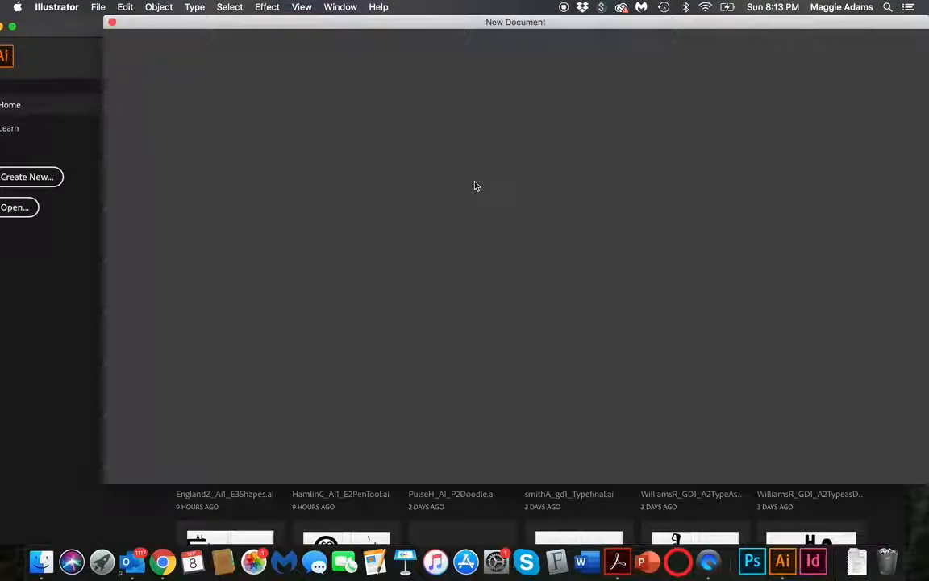
{"action": "left_click_drag", "start_coordinate": [265, 22], "coordinate": [239, 76]}
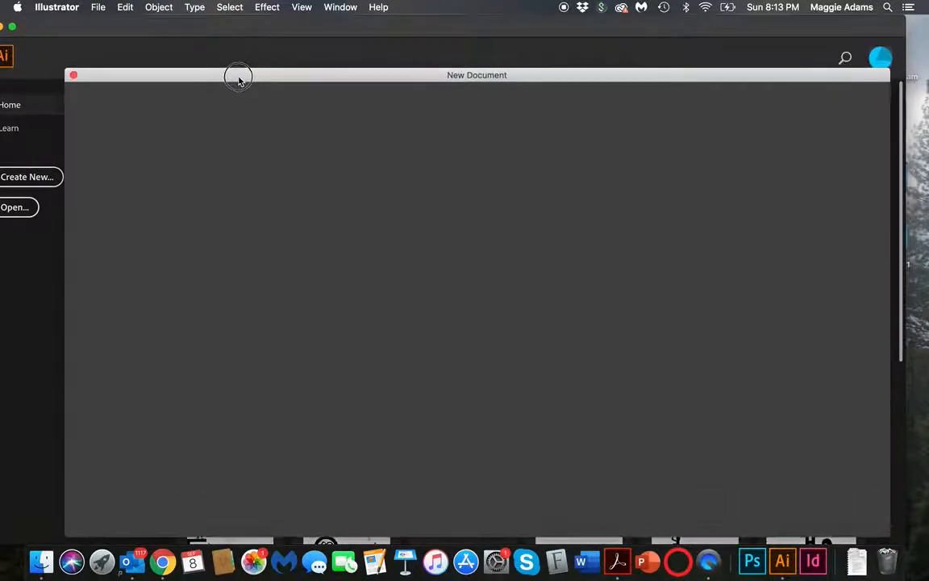
{"action": "left_click_drag", "start_coordinate": [154, 80], "coordinate": [121, 47]}
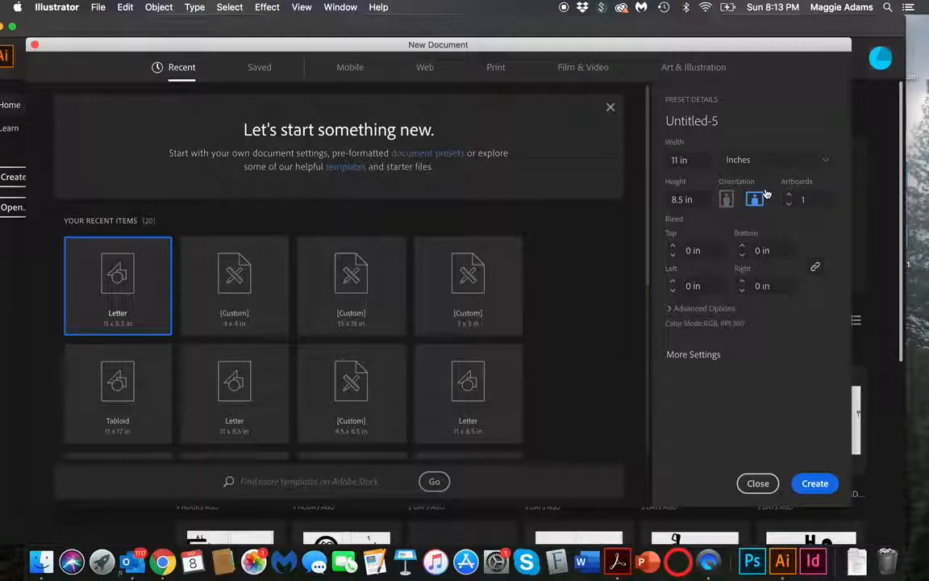
Step: Set the color mode to CMYK Color in the advanced options and create the 11 x 8.5 in landscape Letter document
{"action": "left_click", "coordinate": [721, 309]}
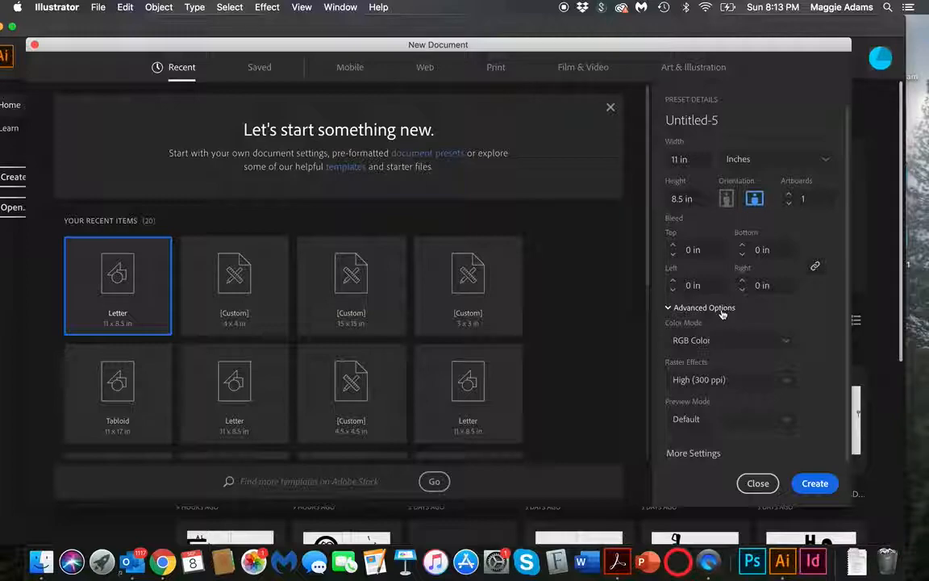
{"action": "left_click", "coordinate": [713, 343]}
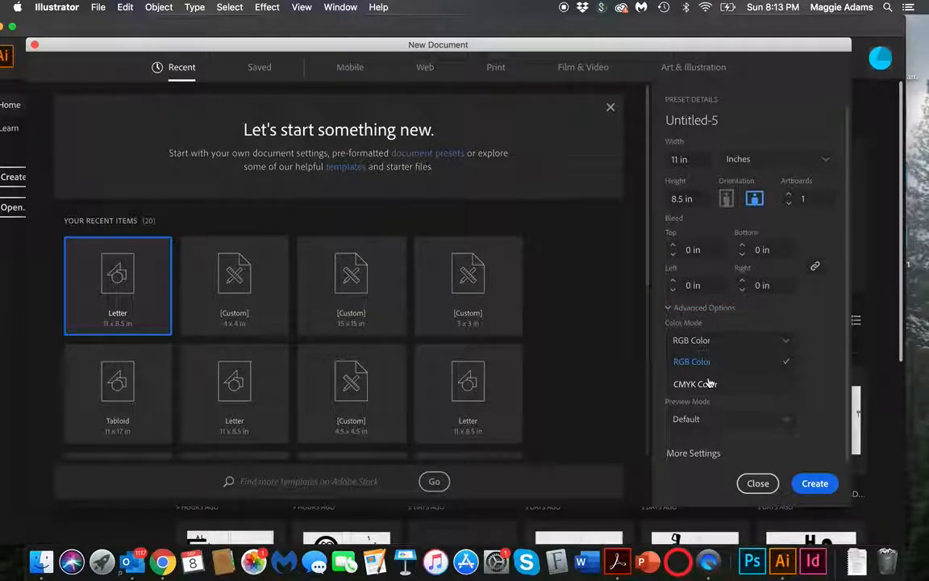
{"action": "left_click", "coordinate": [707, 384]}
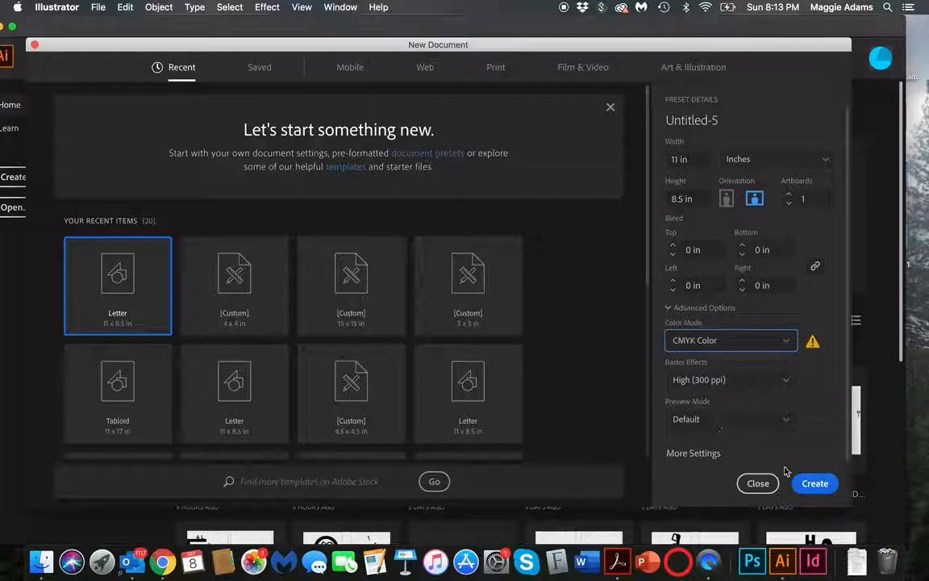
{"action": "left_click", "coordinate": [815, 482]}
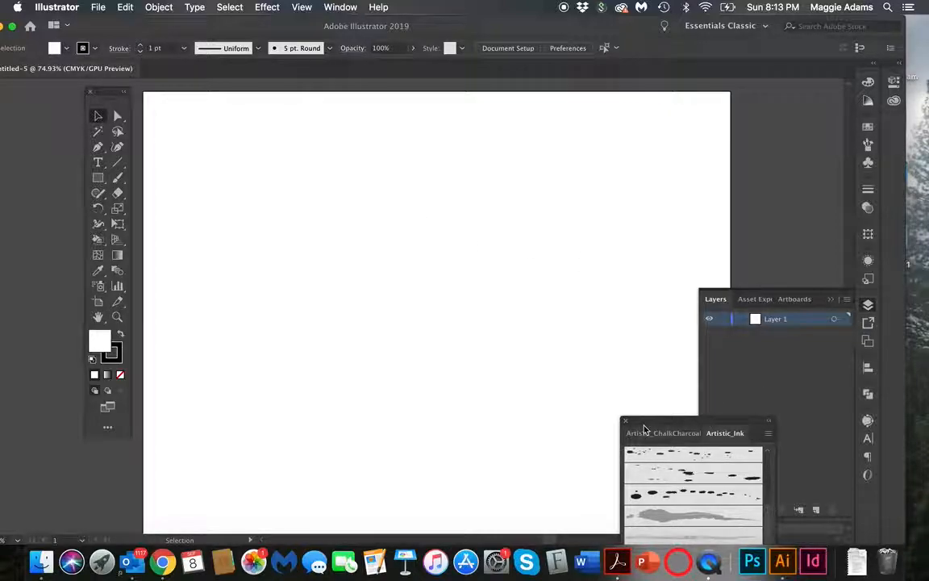
Step: Close the floating Artistic_Ink brush library and arrange the application window and toolbar so they are fully visible beside the artboard
{"action": "mouse_move", "coordinate": [629, 420]}
{"action": "left_mouse_down"}
{"action": "mouse_move", "coordinate": [817, 434]}
{"action": "mouse_move", "coordinate": [778, 429]}
{"action": "left_mouse_up"}
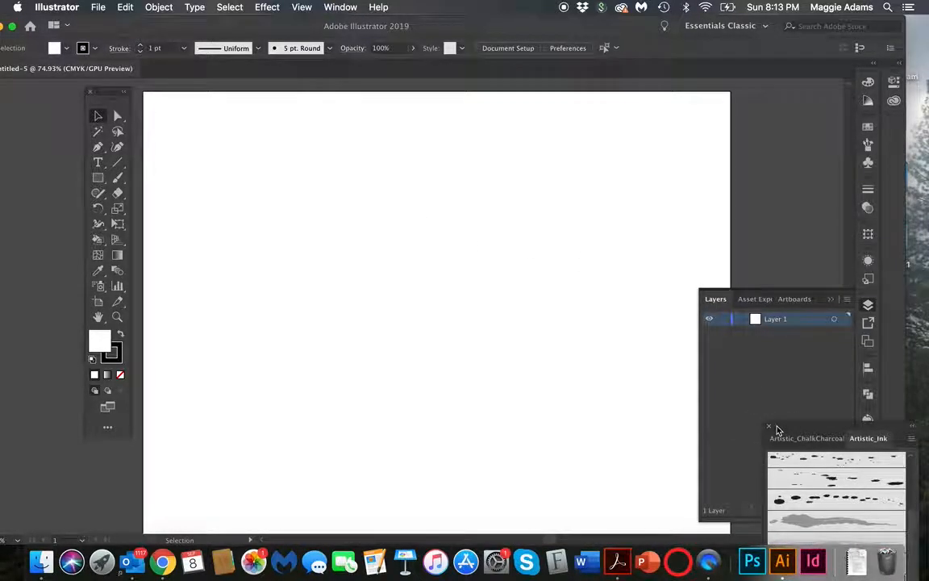
{"action": "left_click", "coordinate": [770, 427]}
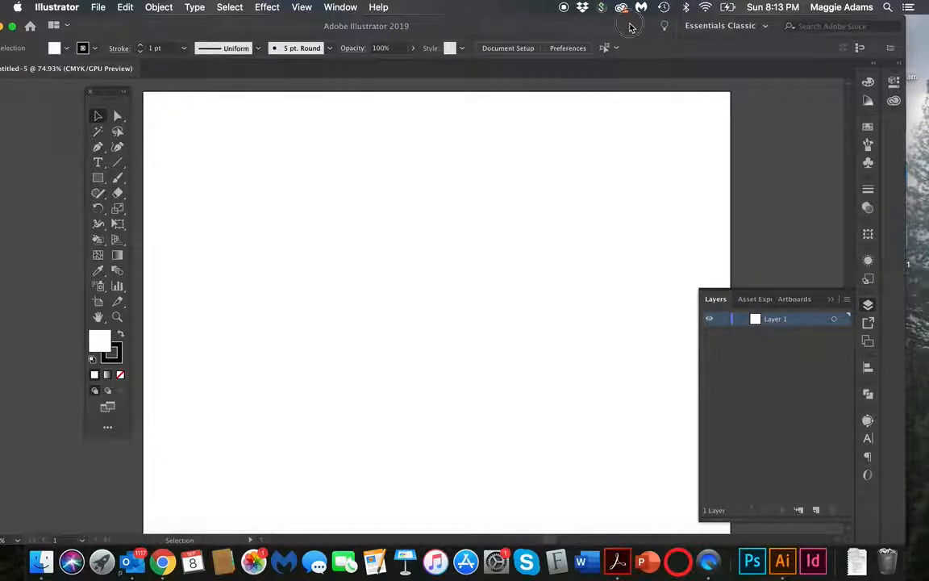
{"action": "left_click_drag", "start_coordinate": [110, 97], "coordinate": [42, 90]}
{"action": "left_click_drag", "start_coordinate": [131, 31], "coordinate": [153, 32]}
{"action": "left_click", "coordinate": [153, 31]}
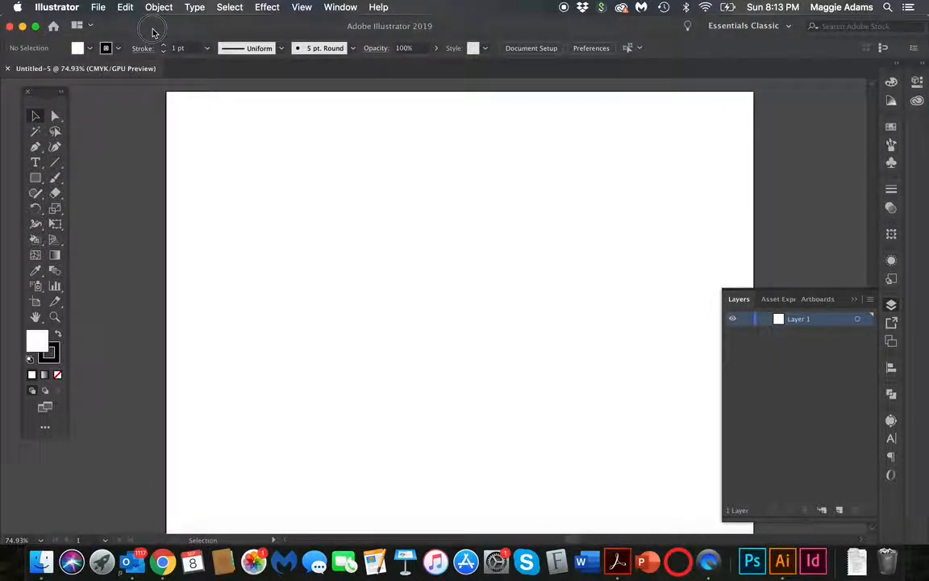
{"action": "left_click_drag", "start_coordinate": [46, 97], "coordinate": [36, 95]}
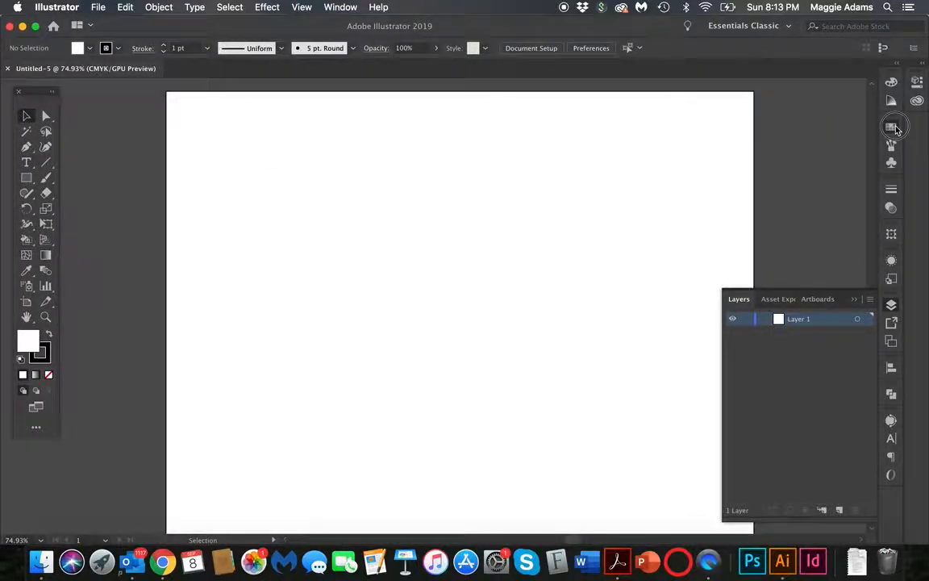
Step: Select all unused swatches in the document and delete them
{"action": "left_click", "coordinate": [893, 127]}
{"action": "left_click", "coordinate": [870, 121]}
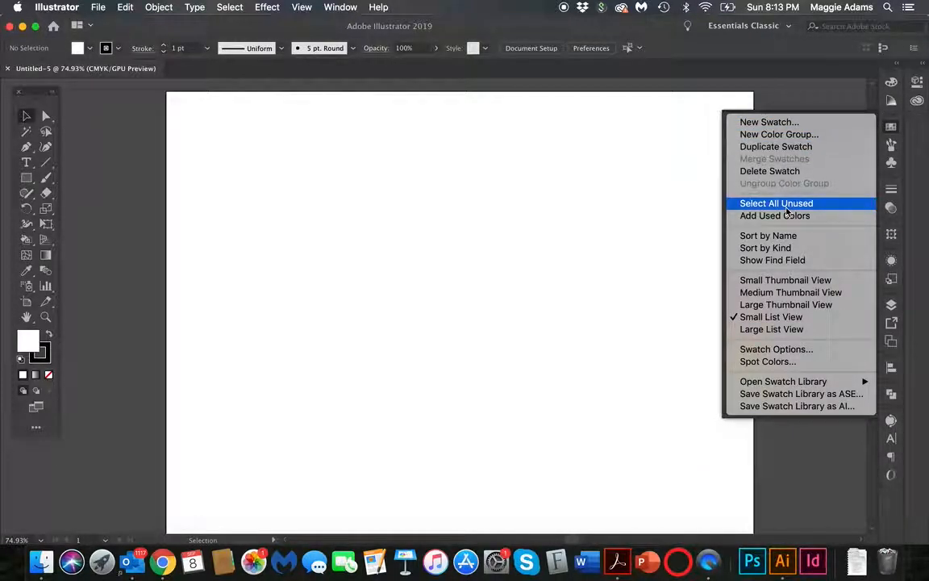
{"action": "left_click", "coordinate": [898, 130]}
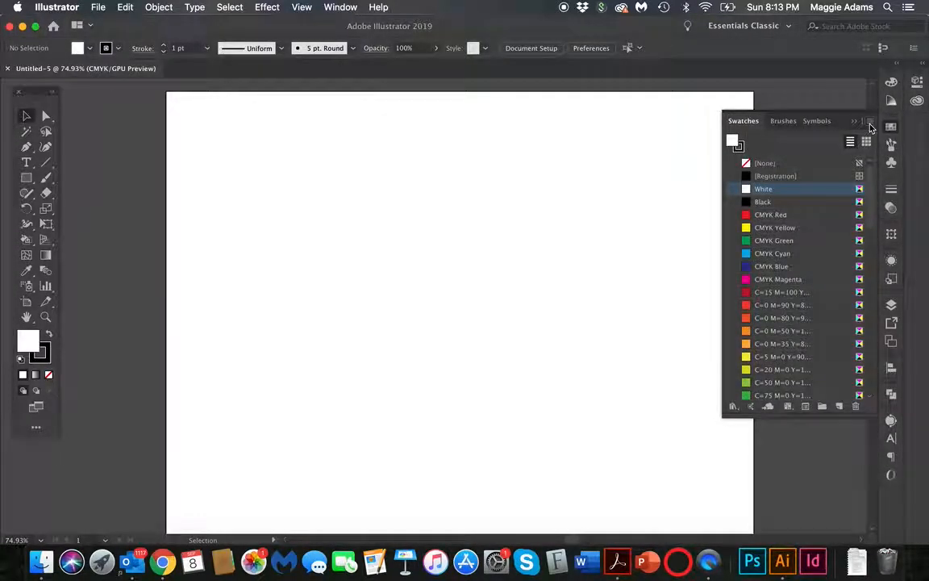
{"action": "left_click", "coordinate": [869, 123]}
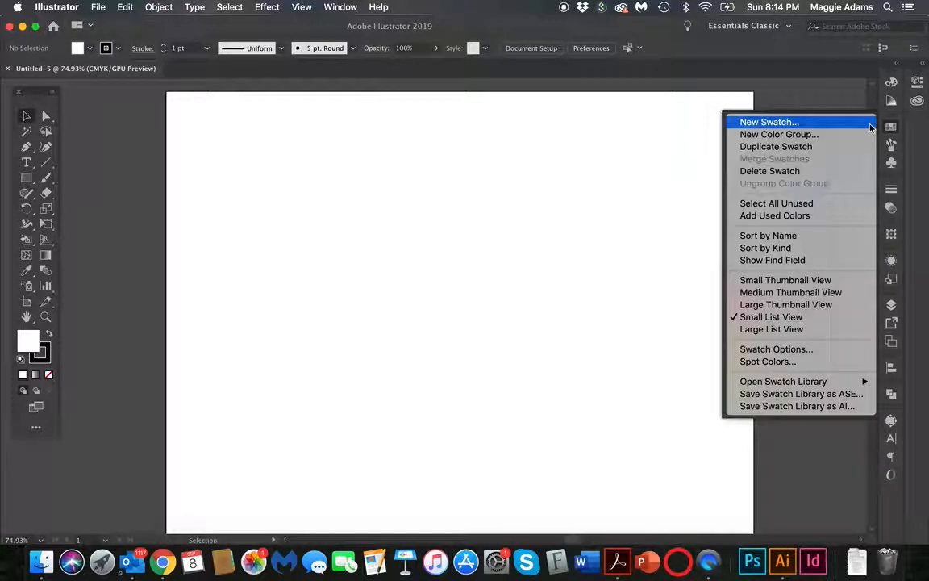
{"action": "left_click", "coordinate": [798, 205]}
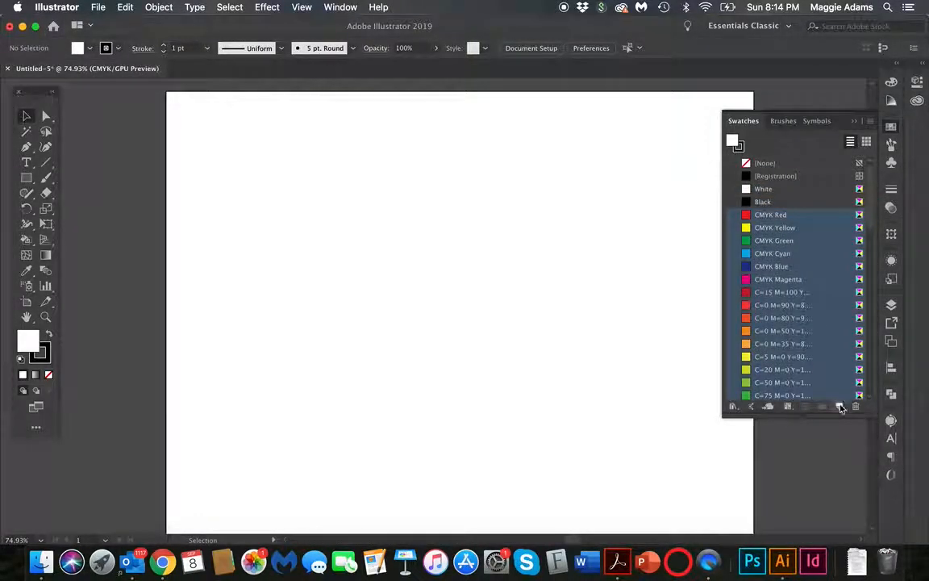
{"action": "left_click", "coordinate": [857, 408]}
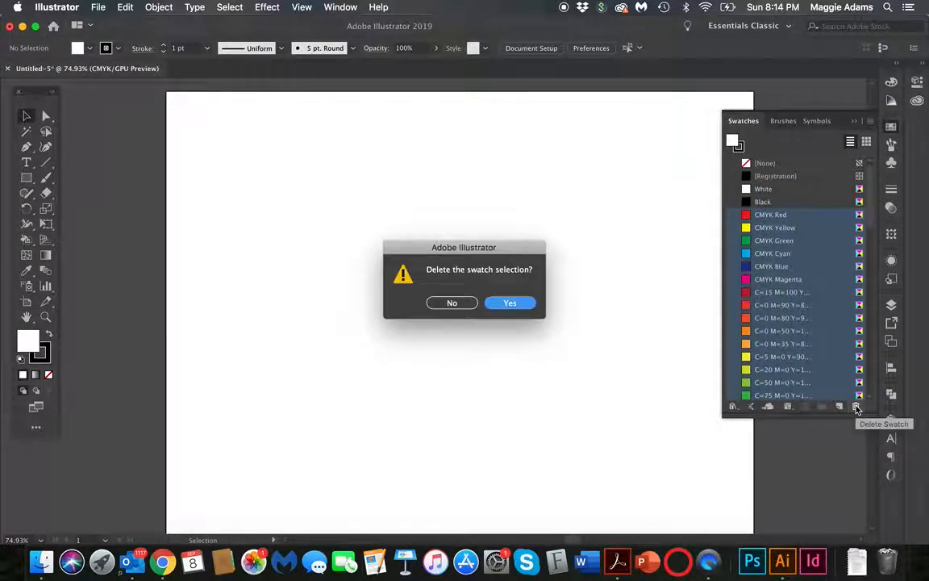
{"action": "left_click", "coordinate": [523, 306]}
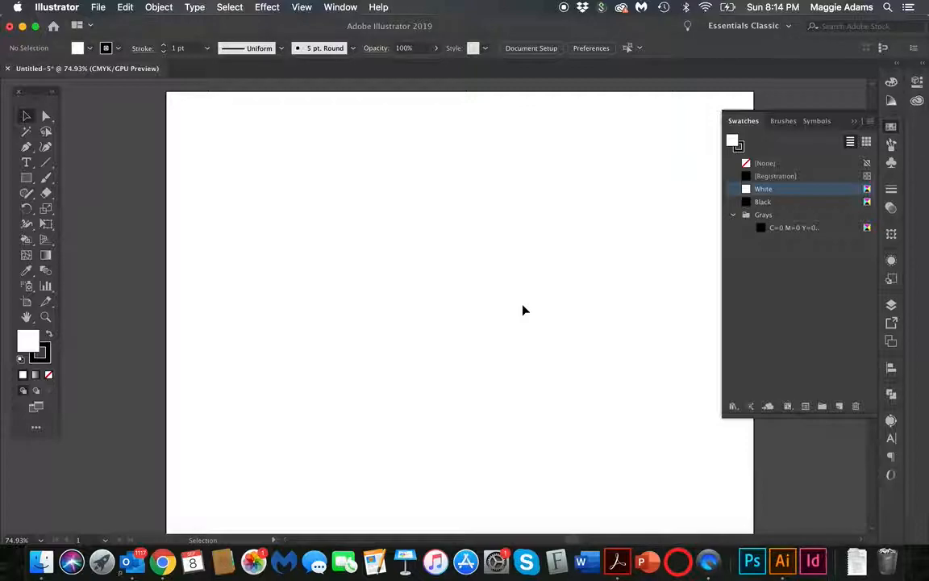
Step: Rename Layer 1 to "Pencil Strokes"
{"action": "left_click", "coordinate": [891, 304]}
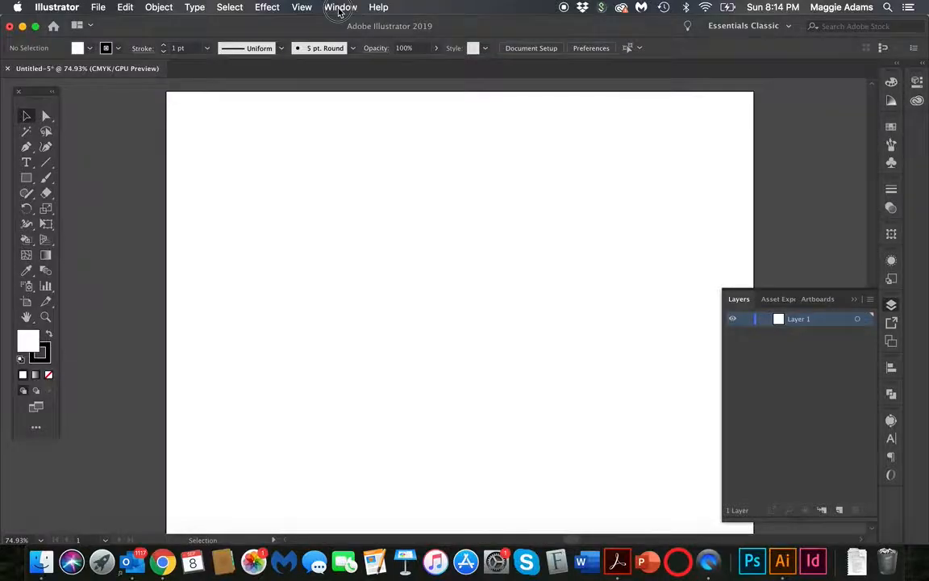
{"action": "left_click", "coordinate": [340, 7]}
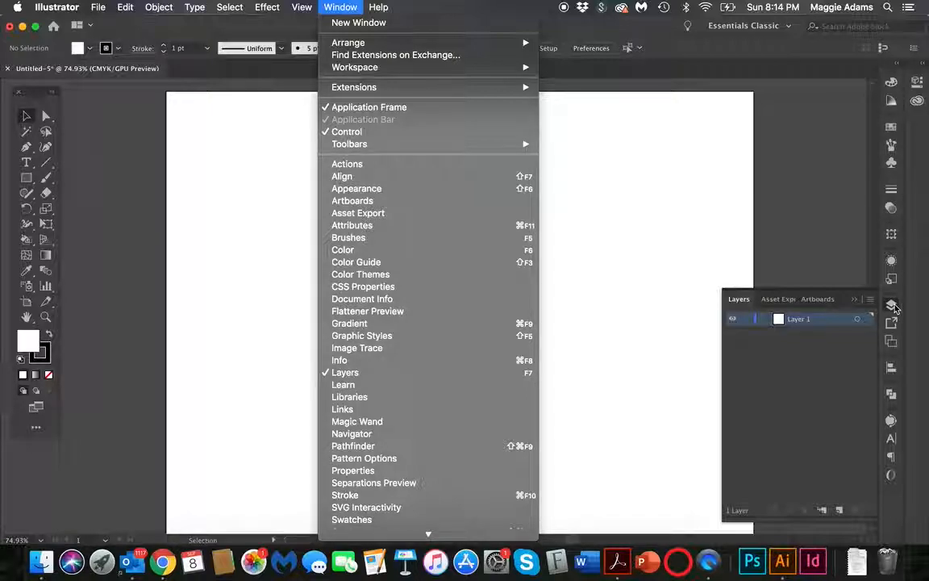
{"action": "double_click", "coordinate": [800, 320]}
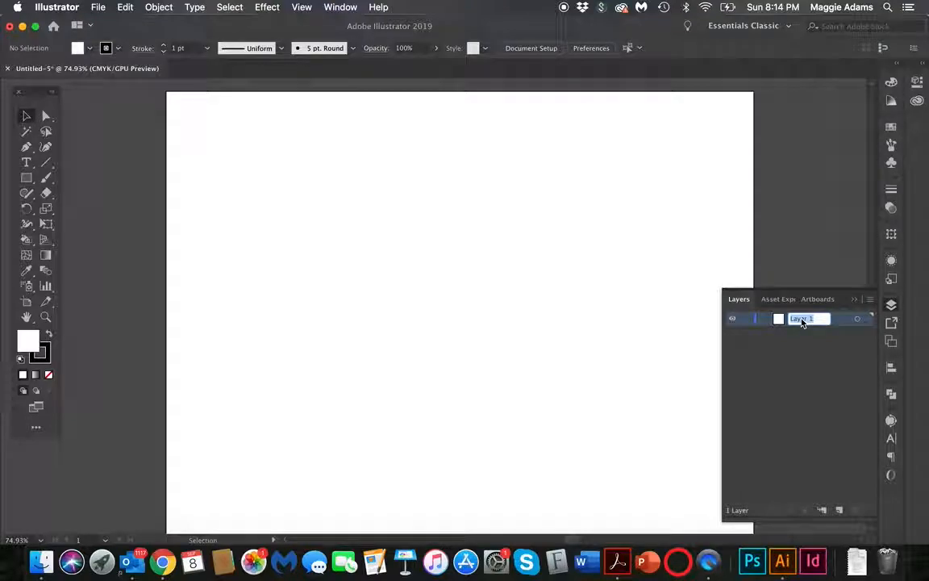
{"action": "type", "text": "Pencil"}
{"action": "type", "text": " Strok"}
{"action": "type", "text": "es"}
{"action": "key", "text": "Return"}
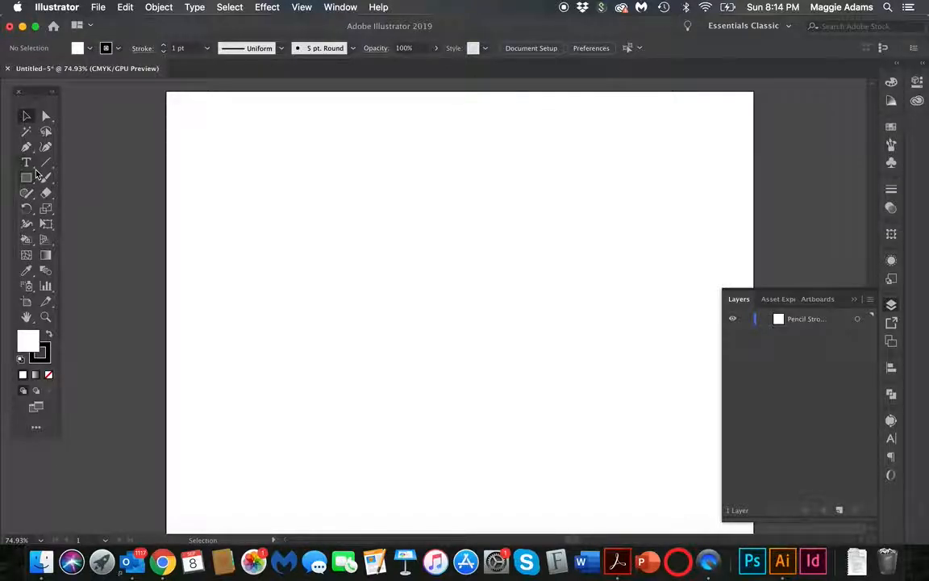
Step: Examine the nested tools grouped with the Paintbrush, Line Segment, Pen, Type and Rectangle tools
{"action": "left_click_drag", "start_coordinate": [40, 96], "coordinate": [41, 83]}
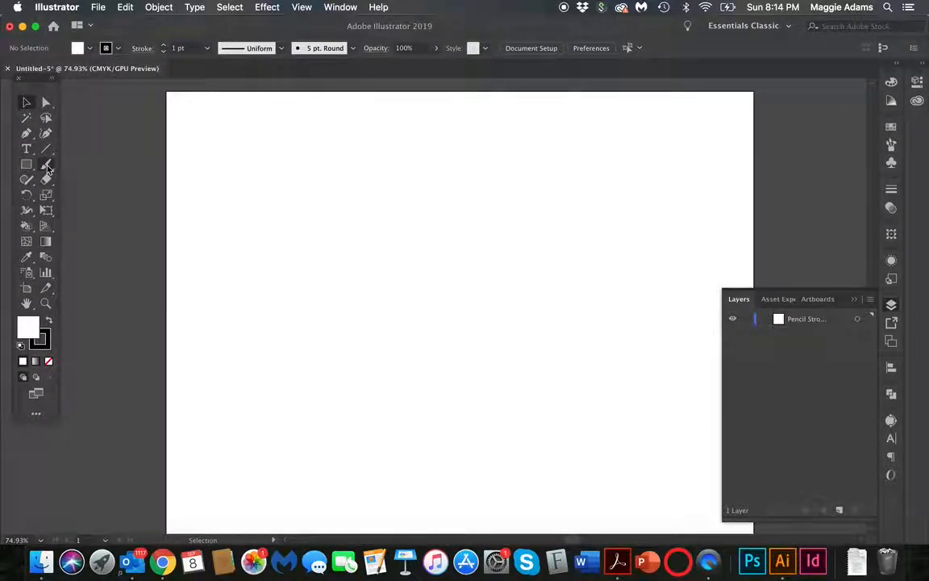
{"action": "left_click", "coordinate": [48, 168]}
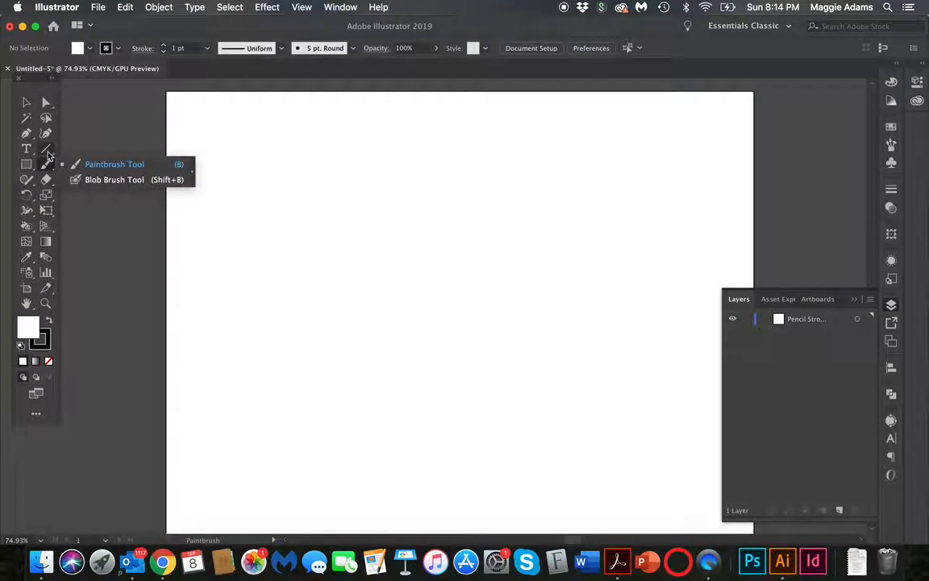
{"action": "left_click", "coordinate": [47, 151]}
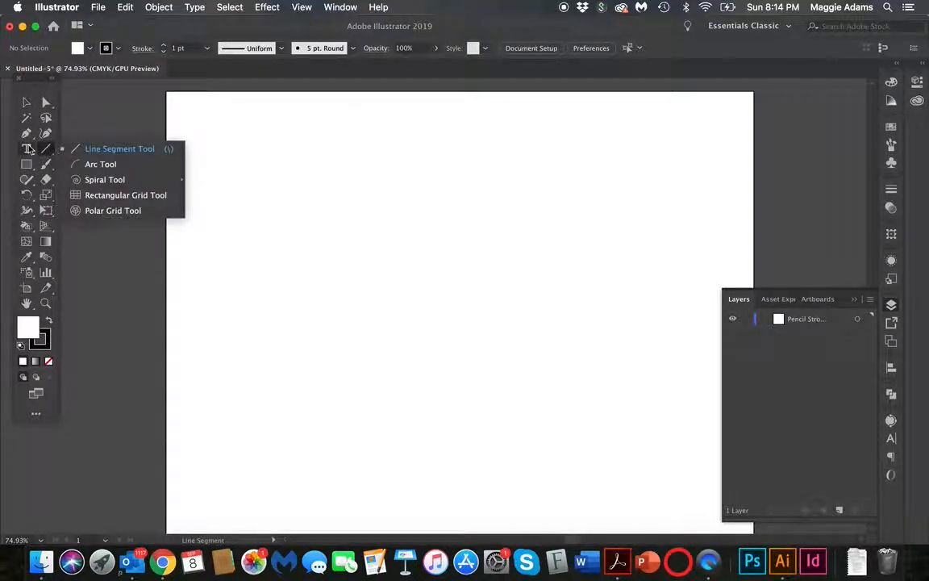
{"action": "left_click", "coordinate": [27, 133]}
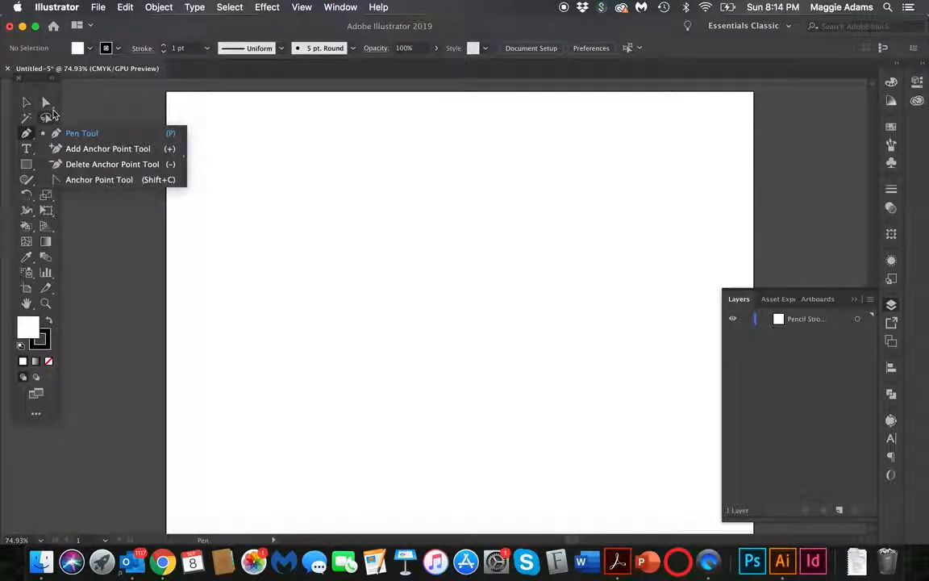
{"action": "left_click", "coordinate": [46, 102]}
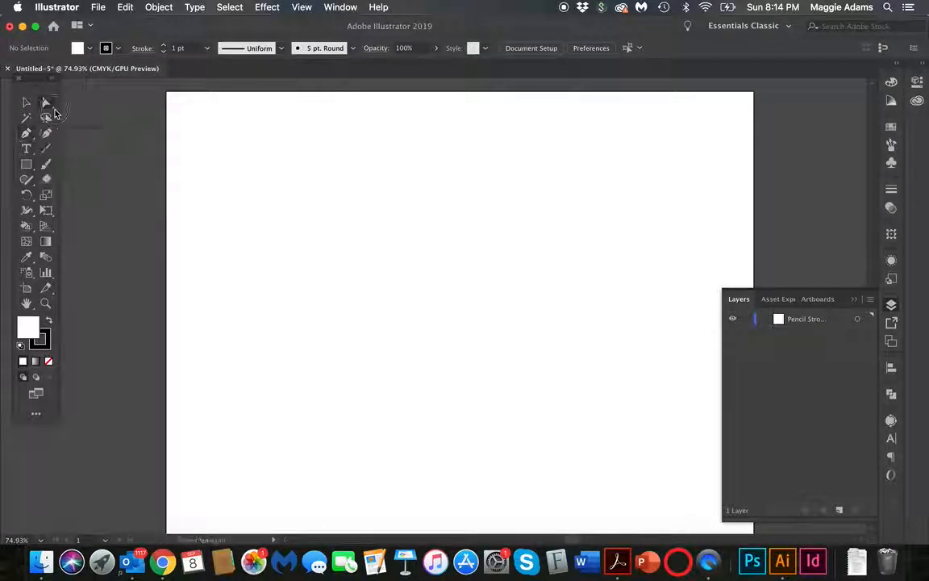
{"action": "left_click", "coordinate": [48, 150]}
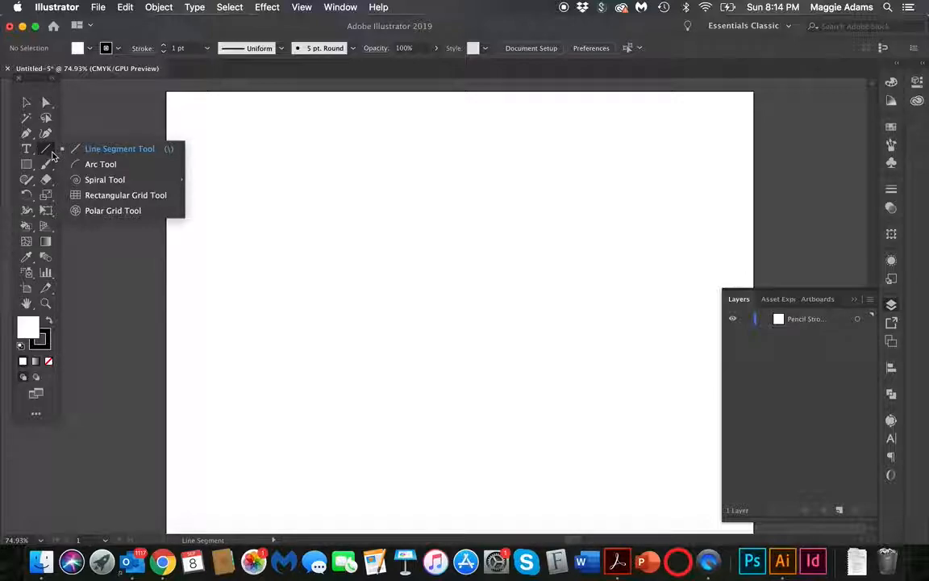
{"action": "left_click", "coordinate": [29, 151]}
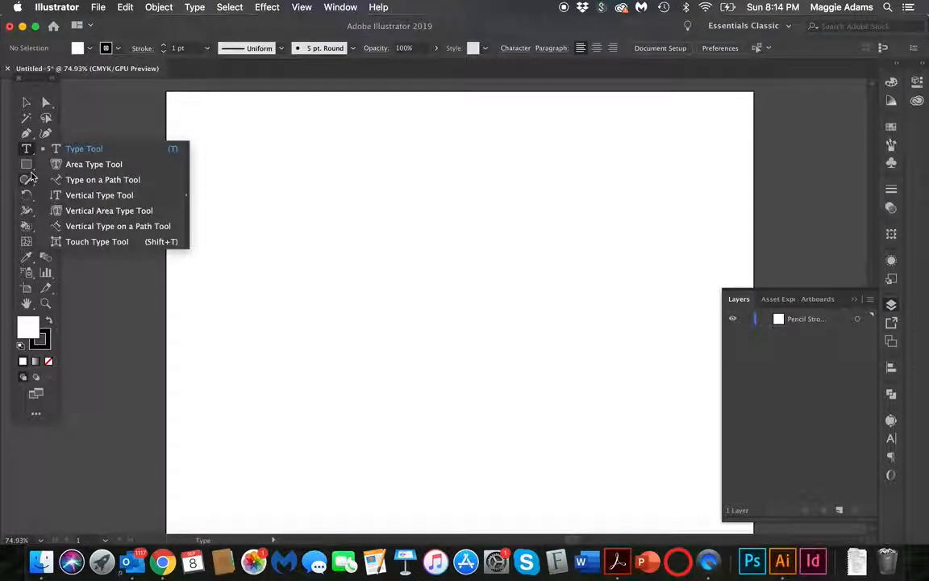
{"action": "left_click", "coordinate": [26, 164]}
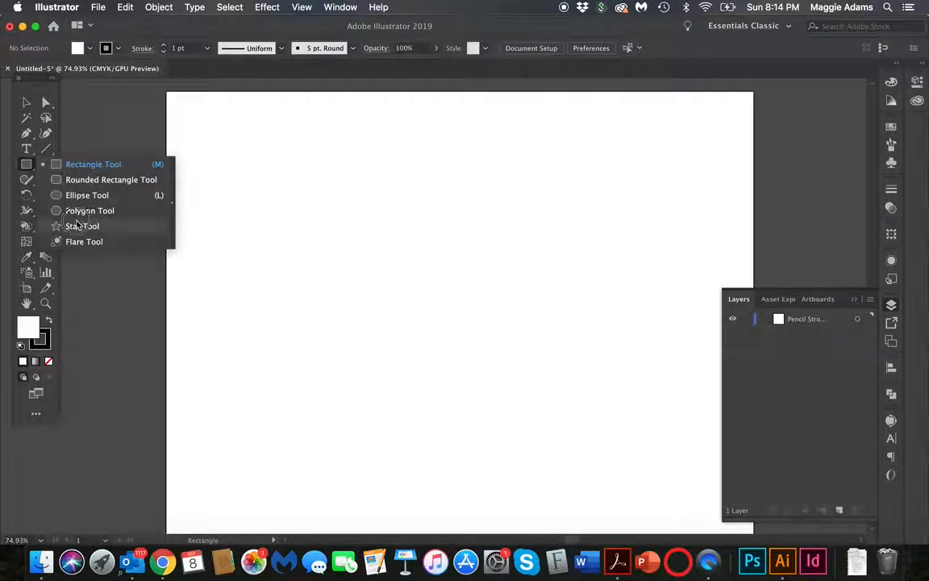
Step: Draw a wavy freehand line with two humps across the upper part of the artboard with the Pencil tool on the Pencil Strokes layer
{"action": "left_click", "coordinate": [28, 182]}
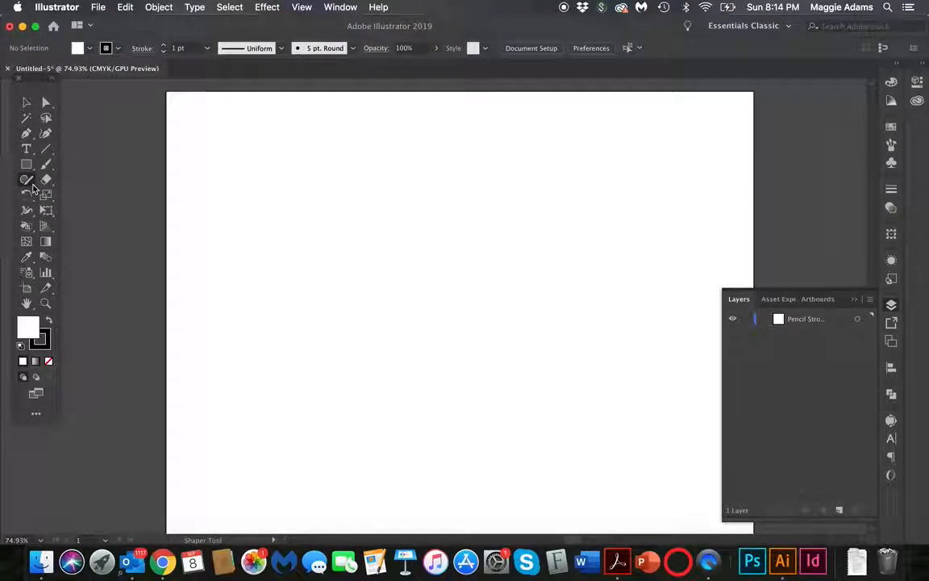
{"action": "left_click", "coordinate": [31, 184]}
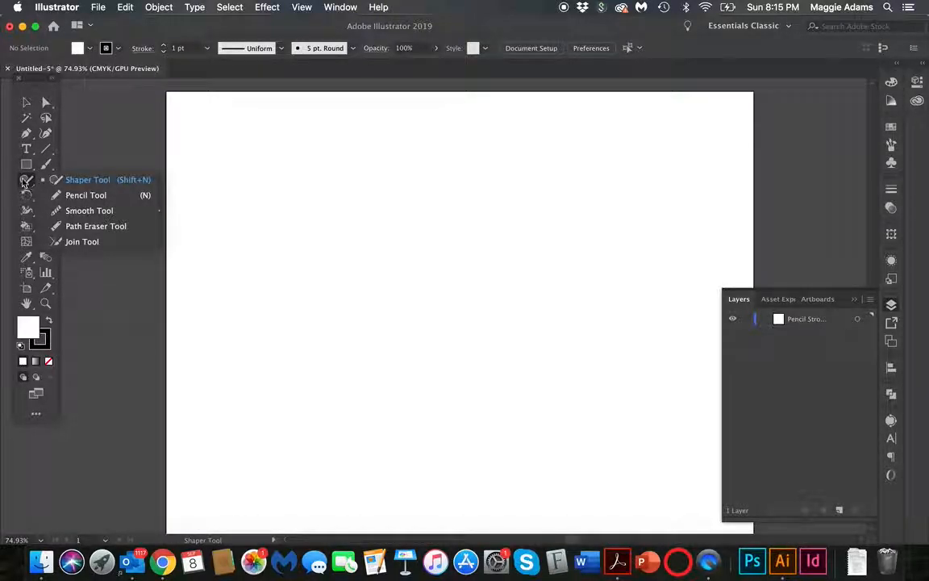
{"action": "left_click", "coordinate": [80, 195]}
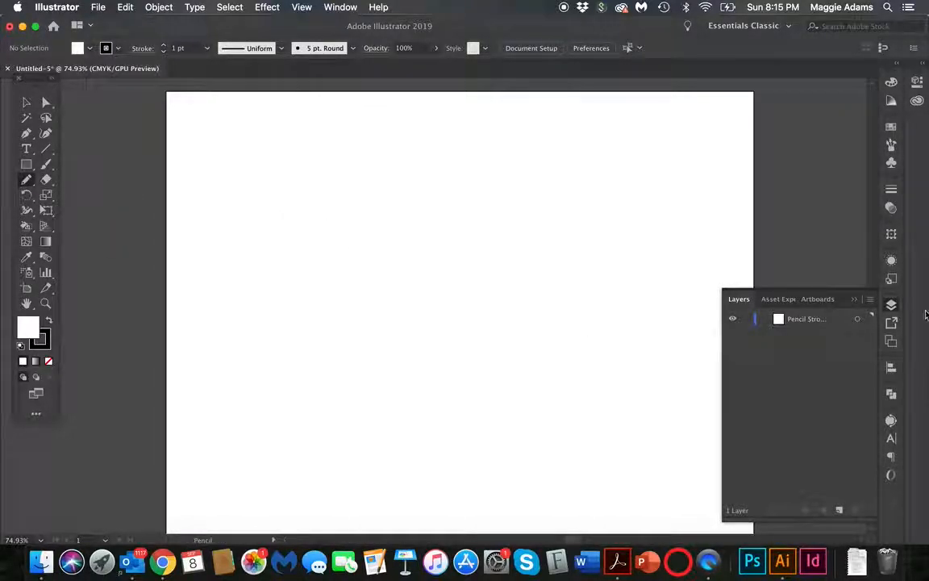
{"action": "left_click", "coordinate": [794, 319]}
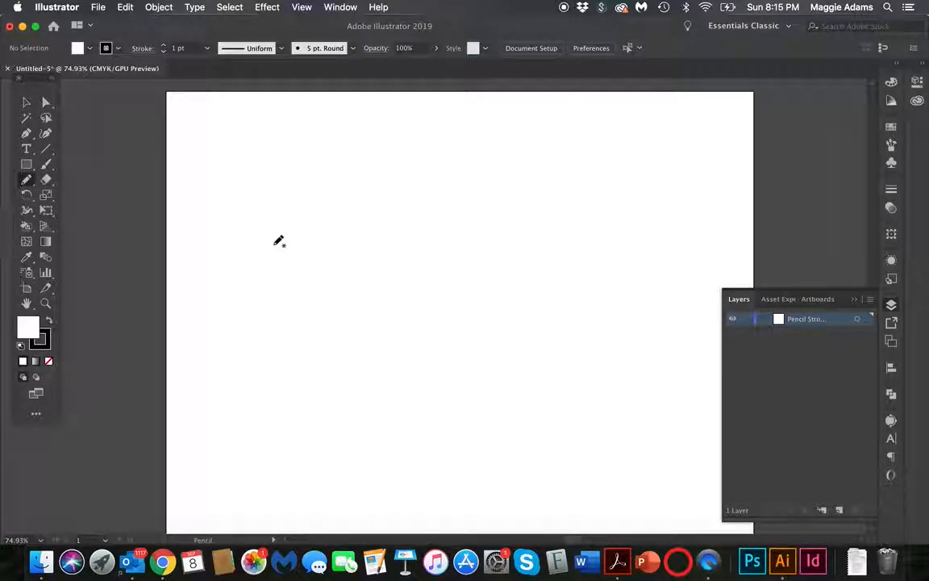
{"action": "mouse_move", "coordinate": [277, 247]}
{"action": "left_mouse_down"}
{"action": "mouse_move", "coordinate": [333, 217]}
{"action": "mouse_move", "coordinate": [393, 220]}
{"action": "mouse_move", "coordinate": [418, 242]}
{"action": "mouse_move", "coordinate": [469, 238]}
{"action": "mouse_move", "coordinate": [523, 214]}
{"action": "mouse_move", "coordinate": [651, 250]}
{"action": "left_mouse_up"}
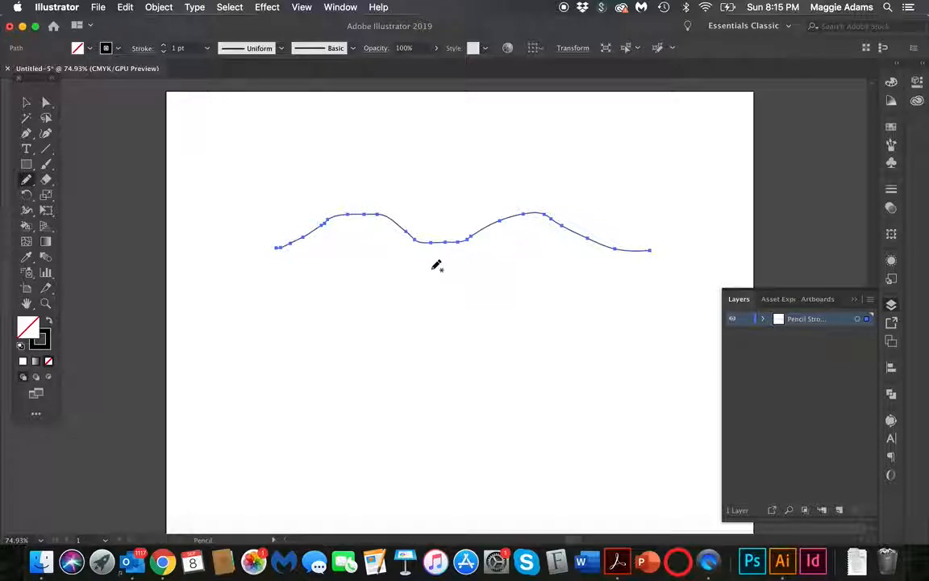
Step: Even out the humps and dips along the whole wavy line with the Smooth tool
{"action": "left_click", "coordinate": [28, 182]}
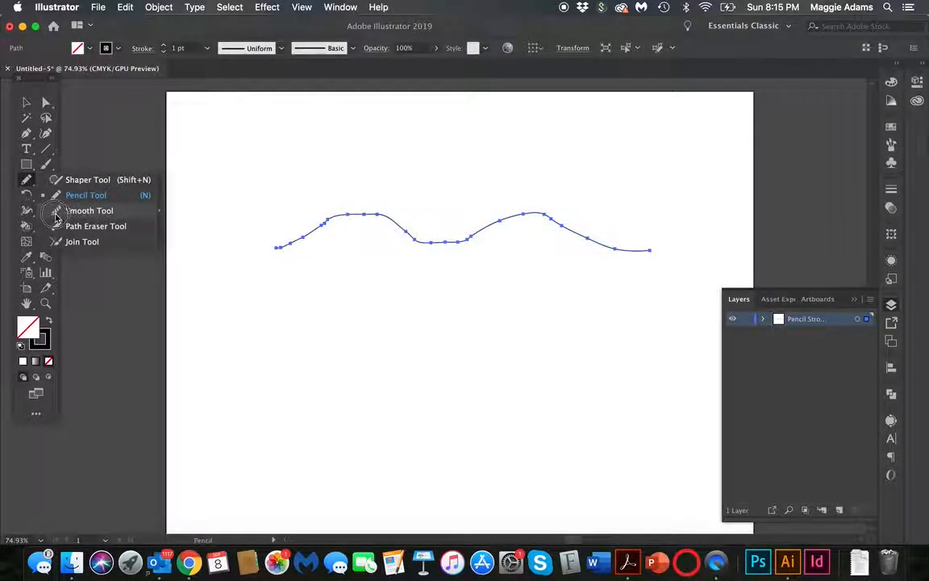
{"action": "left_click", "coordinate": [79, 212]}
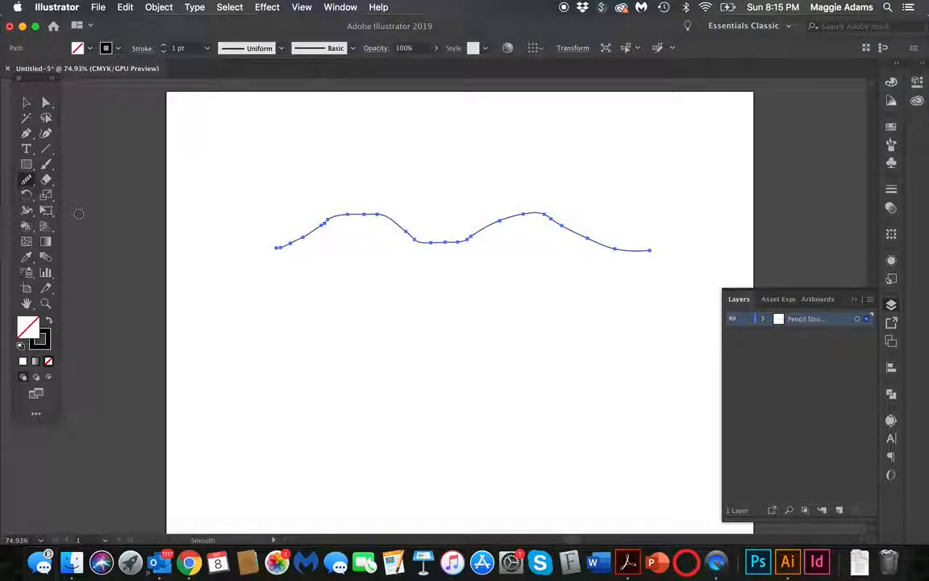
{"action": "mouse_move", "coordinate": [288, 244]}
{"action": "left_mouse_down"}
{"action": "mouse_move", "coordinate": [331, 221]}
{"action": "mouse_move", "coordinate": [374, 215]}
{"action": "mouse_move", "coordinate": [419, 240]}
{"action": "mouse_move", "coordinate": [479, 245]}
{"action": "mouse_move", "coordinate": [461, 243]}
{"action": "mouse_move", "coordinate": [532, 216]}
{"action": "left_mouse_up"}
{"action": "left_click_drag", "start_coordinate": [463, 240], "coordinate": [643, 252]}
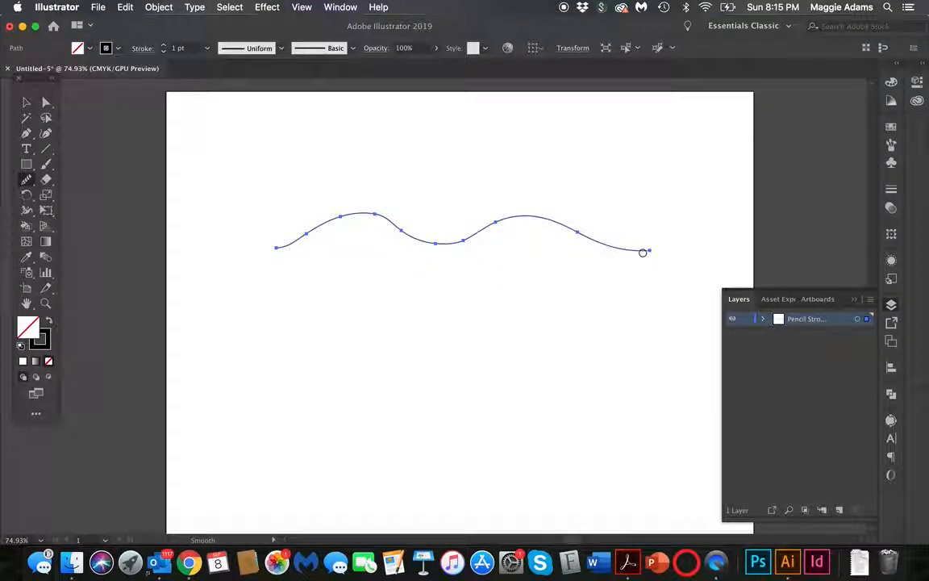
{"action": "mouse_move", "coordinate": [375, 211]}
{"action": "left_mouse_down"}
{"action": "mouse_move", "coordinate": [457, 245]}
{"action": "mouse_move", "coordinate": [513, 224]}
{"action": "left_mouse_up"}
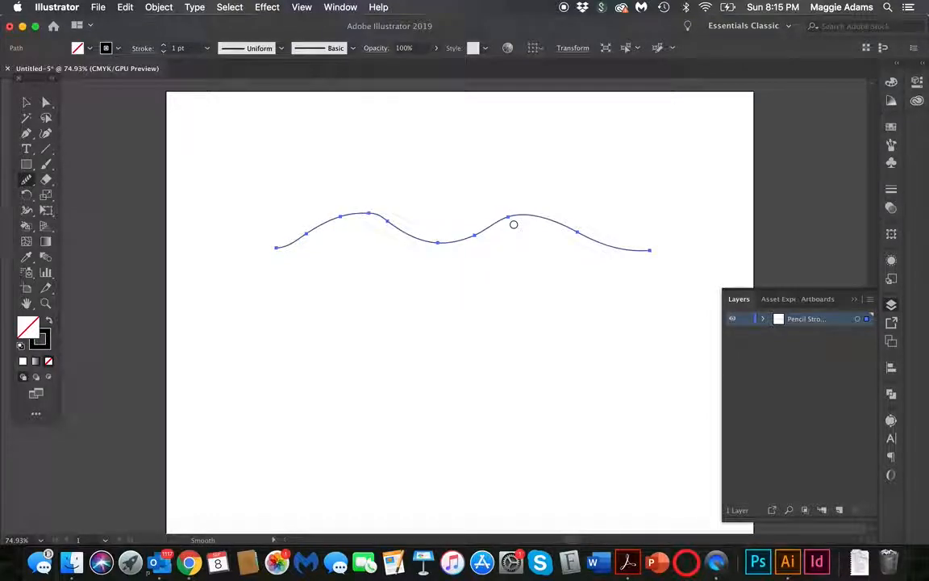
{"action": "mouse_move", "coordinate": [309, 232]}
{"action": "left_mouse_down"}
{"action": "mouse_move", "coordinate": [375, 224]}
{"action": "mouse_move", "coordinate": [425, 244]}
{"action": "left_mouse_up"}
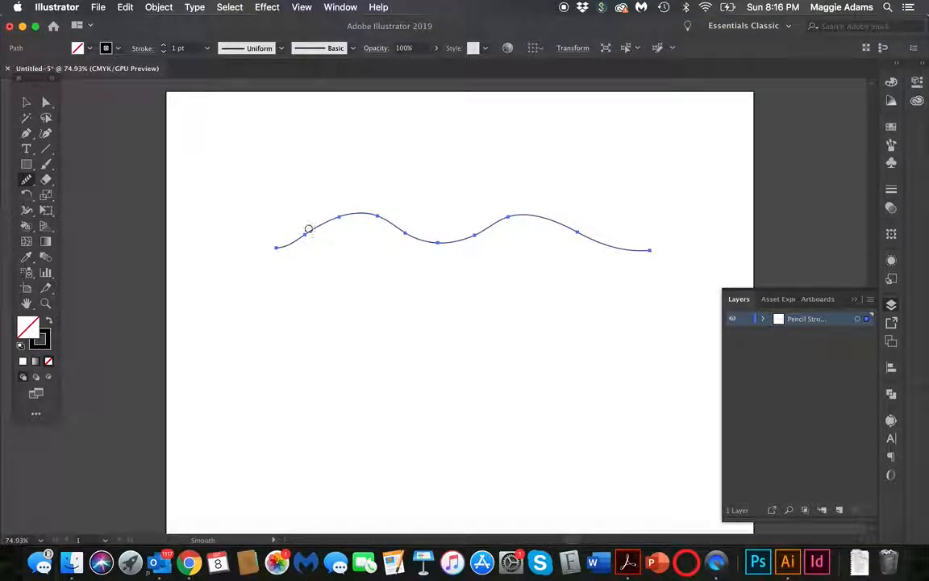
Step: Set the Pencil tool's fidelity fully to Smooth and draw a second, longer wavy line below the first
{"action": "left_click", "coordinate": [26, 179]}
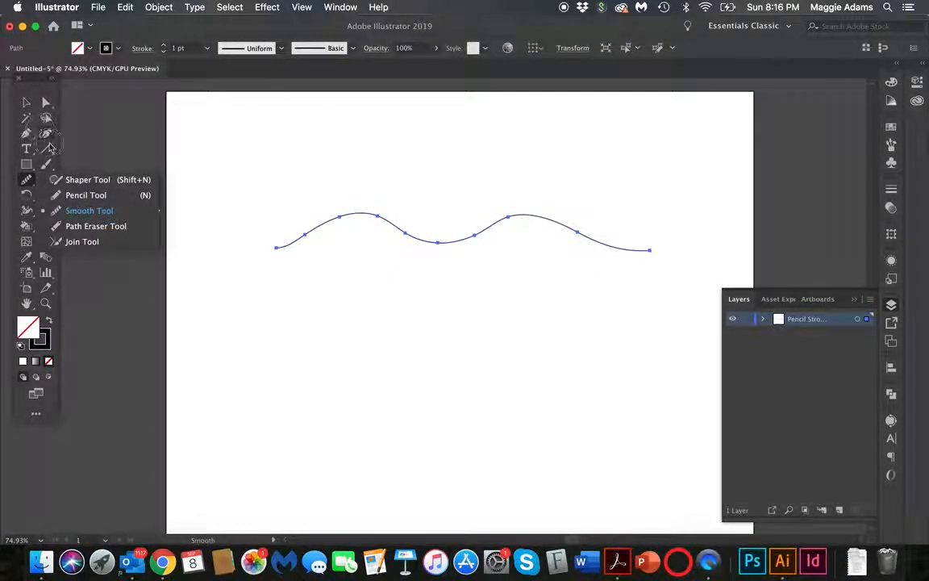
{"action": "left_click", "coordinate": [26, 101]}
{"action": "mouse_move", "coordinate": [26, 179]}
{"action": "left_mouse_down"}
{"action": "mouse_move", "coordinate": [64, 182]}
{"action": "mouse_move", "coordinate": [89, 208]}
{"action": "mouse_move", "coordinate": [94, 188]}
{"action": "left_mouse_up"}
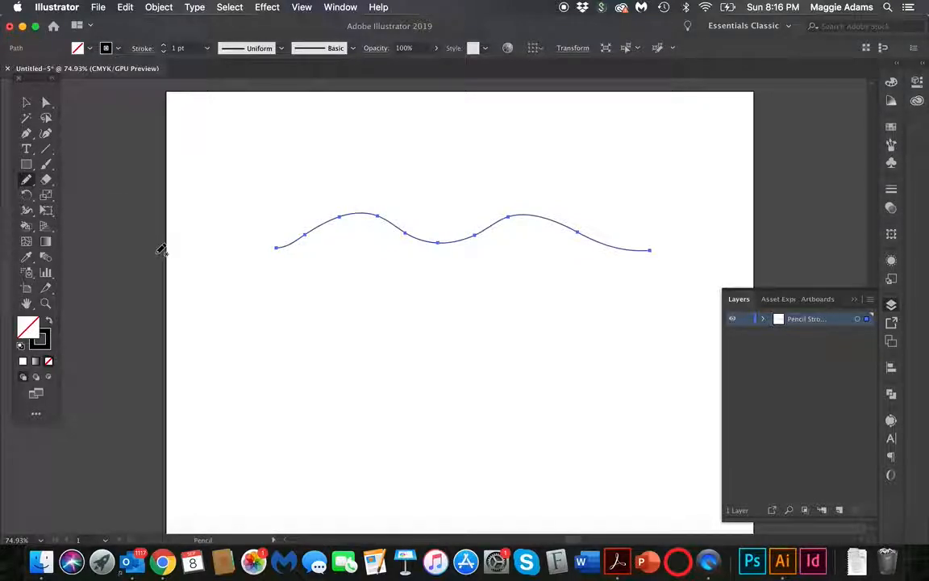
{"action": "double_click", "coordinate": [36, 175]}
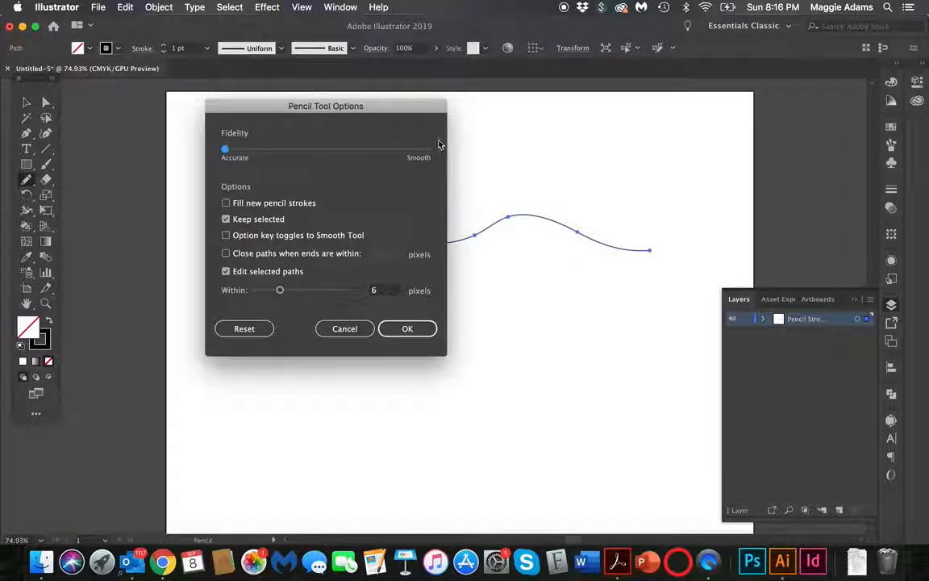
{"action": "left_click_drag", "start_coordinate": [421, 104], "coordinate": [300, 154]}
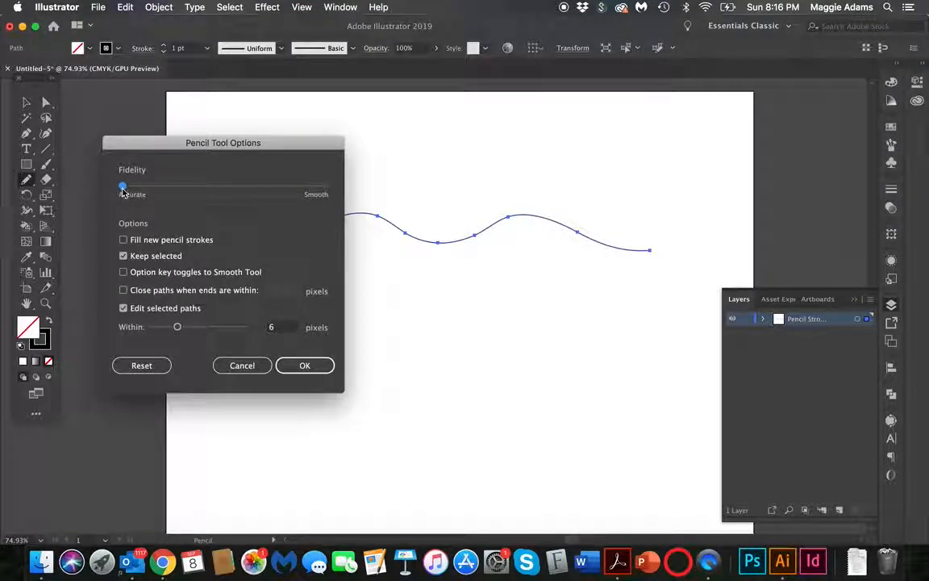
{"action": "left_click_drag", "start_coordinate": [122, 186], "coordinate": [325, 187]}
{"action": "left_click", "coordinate": [305, 365]}
{"action": "mouse_move", "coordinate": [256, 327]}
{"action": "left_mouse_down"}
{"action": "mouse_move", "coordinate": [406, 292]}
{"action": "mouse_move", "coordinate": [482, 291]}
{"action": "mouse_move", "coordinate": [520, 311]}
{"action": "mouse_move", "coordinate": [733, 309]}
{"action": "left_mouse_up"}
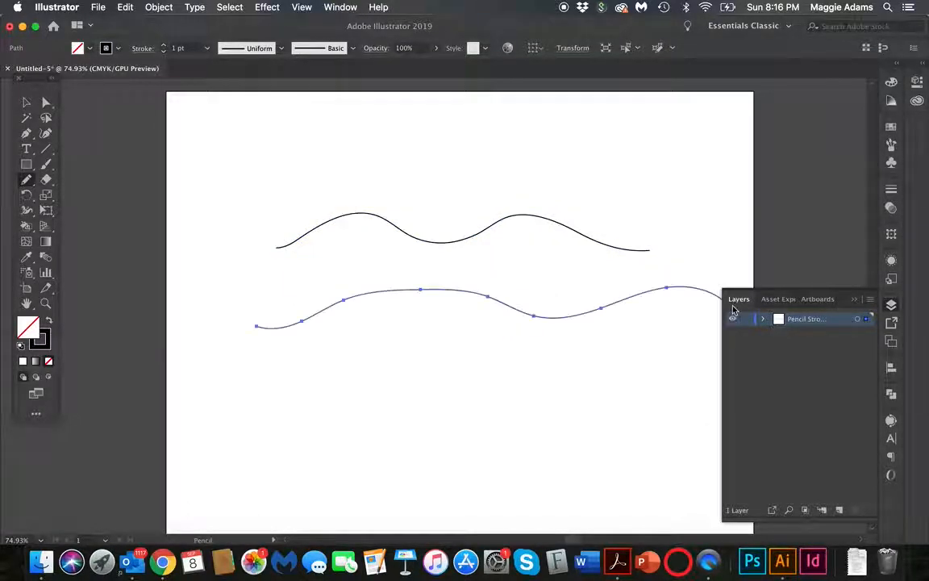
{"action": "left_click", "coordinate": [890, 304]}
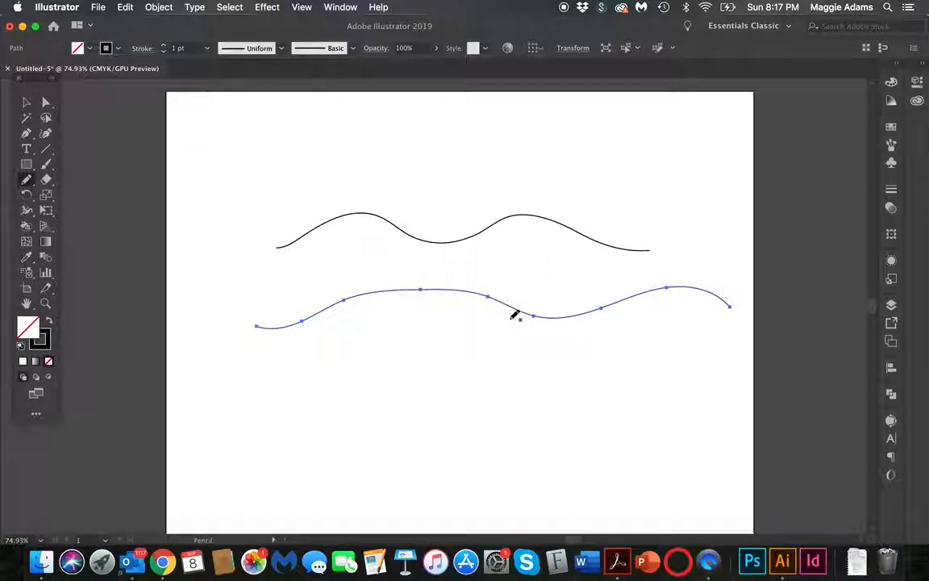
Step: Increase the second wavy line's stroke weight to 10 pt and deselect it
{"action": "left_click", "coordinate": [26, 102]}
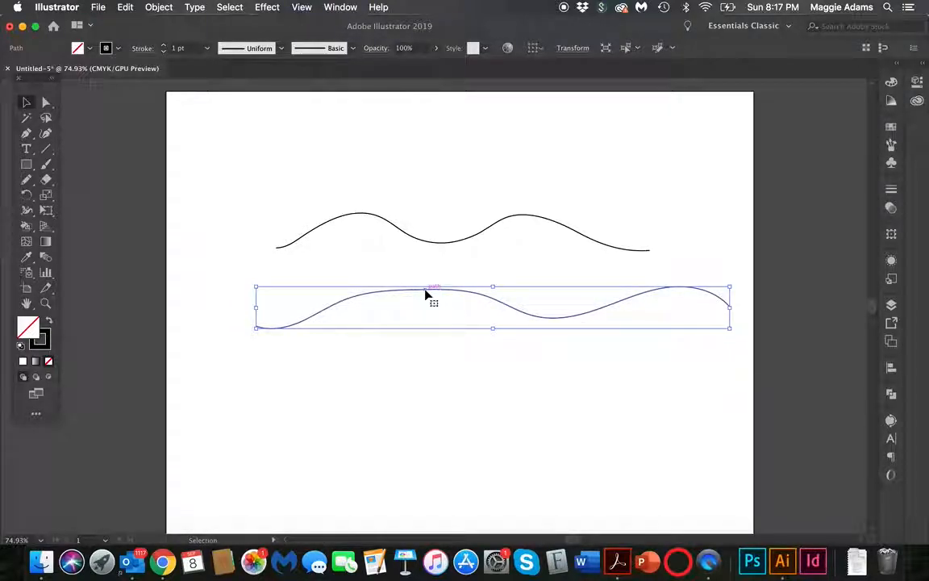
{"action": "left_click", "coordinate": [163, 45]}
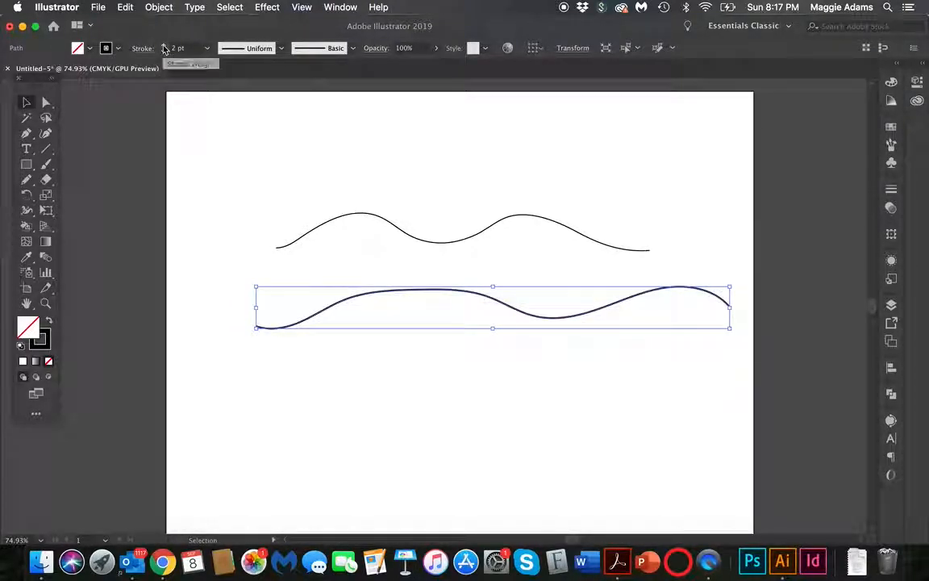
{"action": "left_click", "coordinate": [163, 45]}
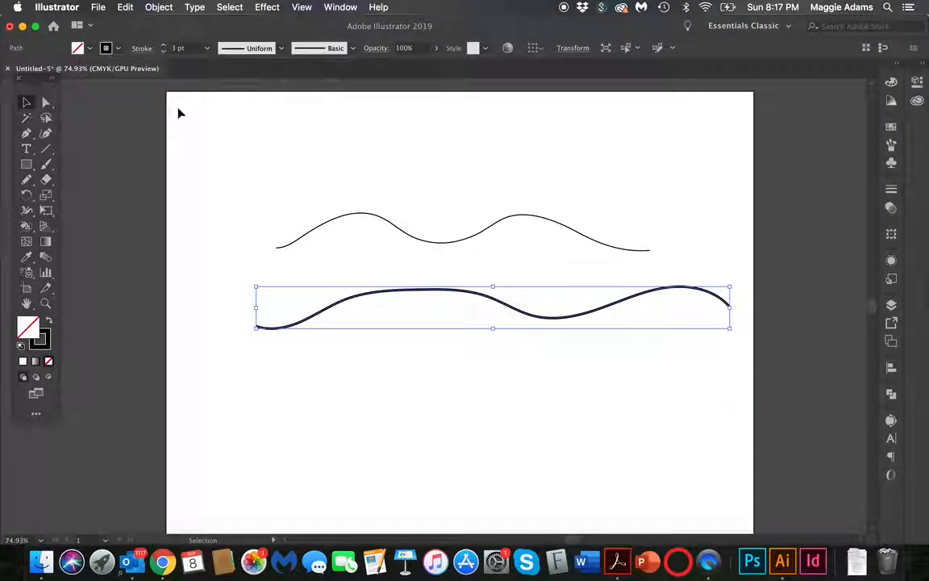
{"action": "left_click", "coordinate": [163, 45]}
{"action": "left_click", "coordinate": [163, 45]}
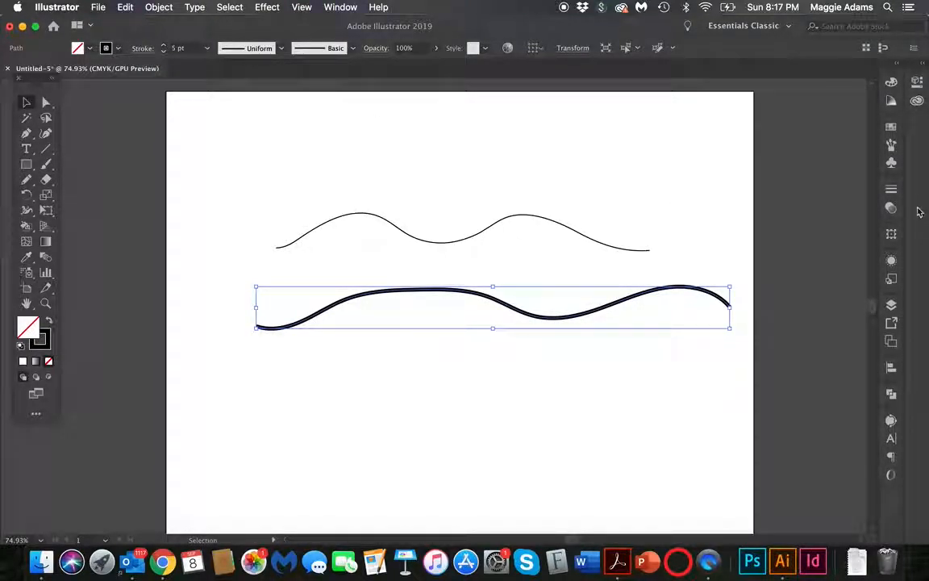
{"action": "left_click", "coordinate": [893, 192]}
{"action": "left_click", "coordinate": [776, 200]}
{"action": "left_click", "coordinate": [776, 200]}
{"action": "left_click", "coordinate": [776, 200]}
{"action": "left_click", "coordinate": [776, 200]}
{"action": "left_click", "coordinate": [776, 200]}
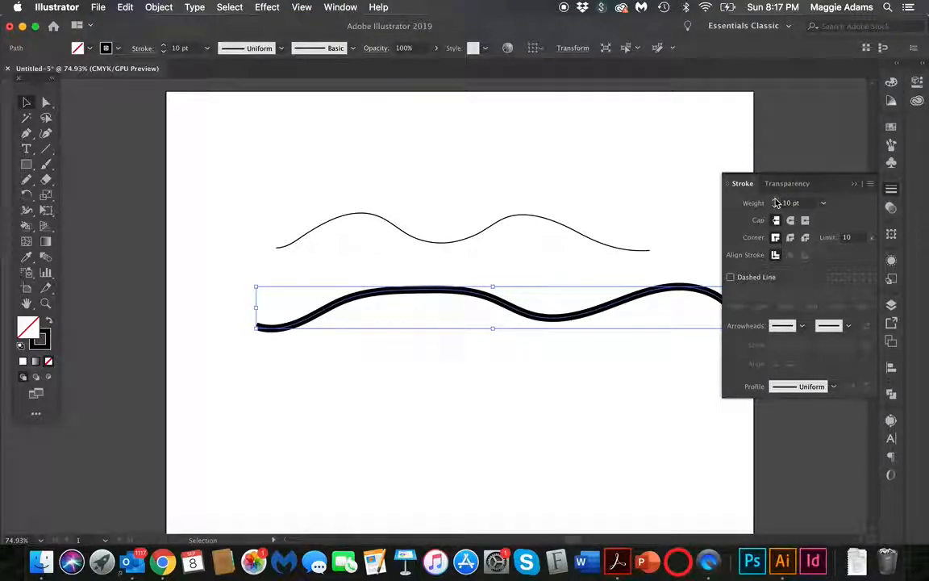
{"action": "left_click", "coordinate": [891, 191]}
{"action": "left_click", "coordinate": [891, 191]}
{"action": "left_click", "coordinate": [190, 190]}
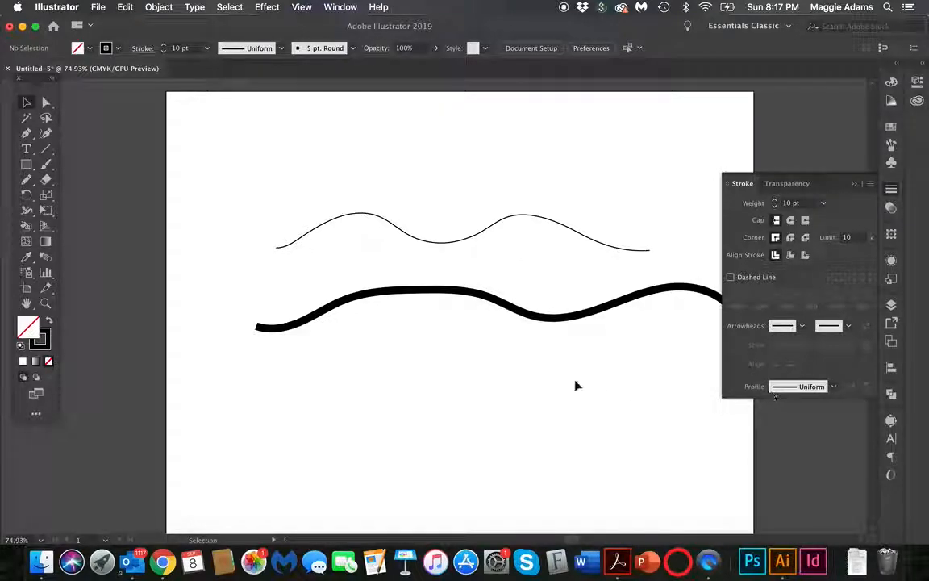
Step: Draw a third wavy Pencil line with a 10 pt stroke below the second and shift it slightly down and left
{"action": "left_click", "coordinate": [26, 179]}
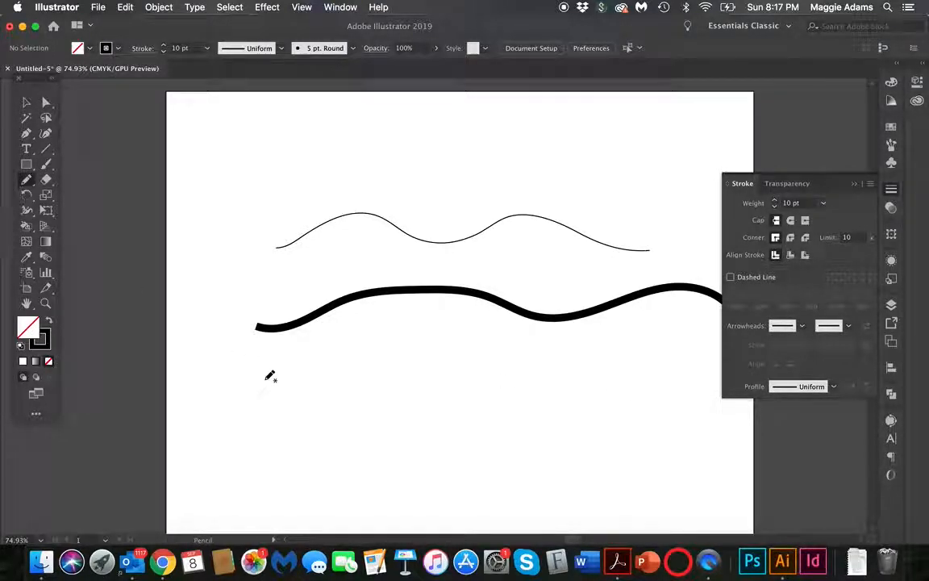
{"action": "mouse_move", "coordinate": [258, 394]}
{"action": "left_mouse_down"}
{"action": "mouse_move", "coordinate": [506, 364]}
{"action": "mouse_move", "coordinate": [534, 376]}
{"action": "mouse_move", "coordinate": [756, 357]}
{"action": "left_mouse_up"}
{"action": "left_click", "coordinate": [26, 104]}
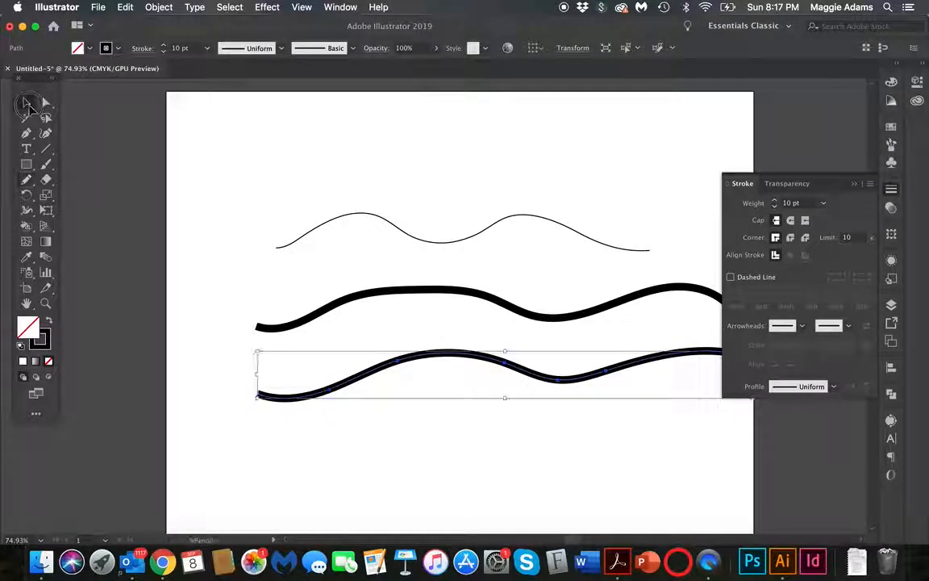
{"action": "scroll", "coordinate": [403, 362], "scroll_direction": "right", "scroll_amount": 5}
{"action": "mouse_move", "coordinate": [420, 408]}
{"action": "left_mouse_down"}
{"action": "mouse_move", "coordinate": [414, 394]}
{"action": "mouse_move", "coordinate": [406, 414]}
{"action": "left_mouse_up"}
Step: Set the second line's stroke weight to 5 pt and apply the variable width profile with two bulges
{"action": "left_click", "coordinate": [430, 333]}
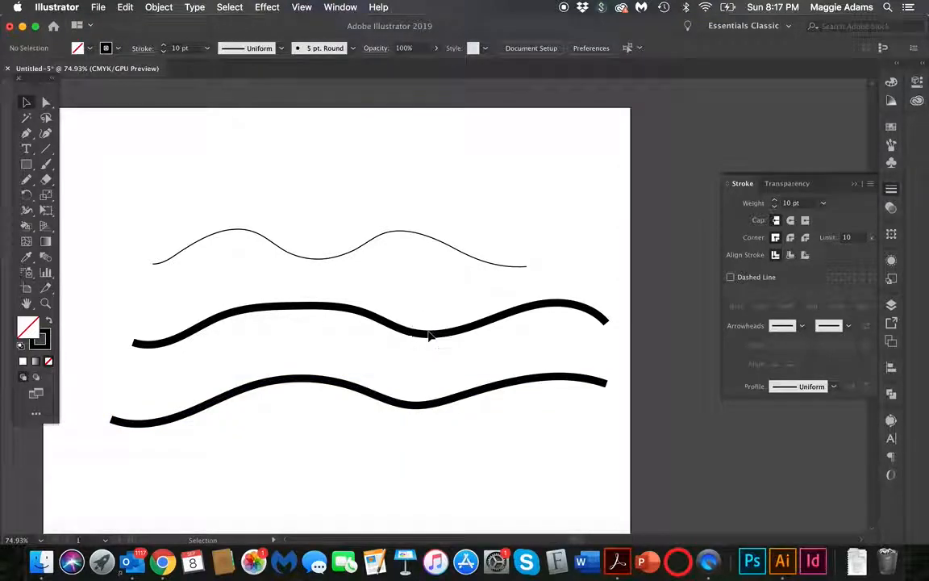
{"action": "left_click", "coordinate": [483, 325]}
{"action": "double_click", "coordinate": [788, 203]}
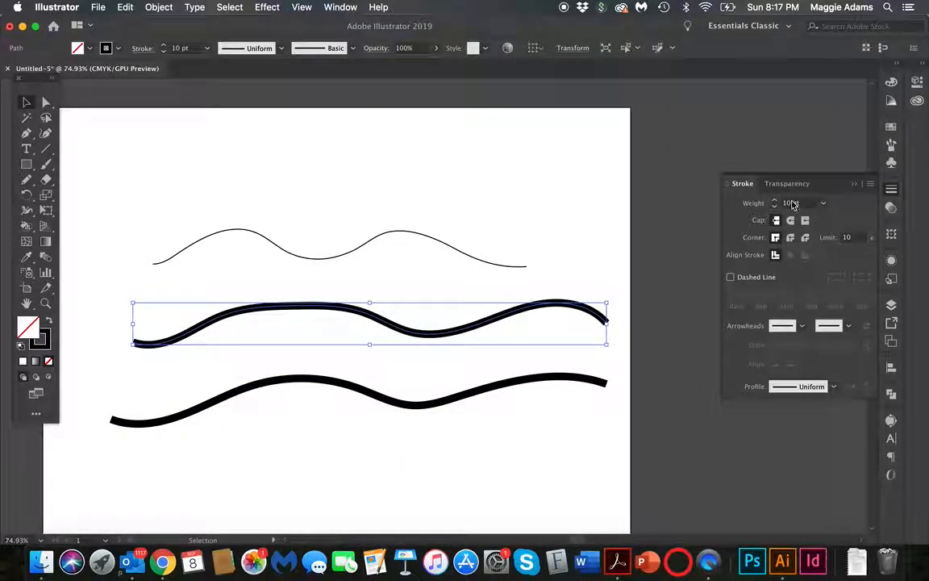
{"action": "type", "text": "5"}
{"action": "key", "text": "Return"}
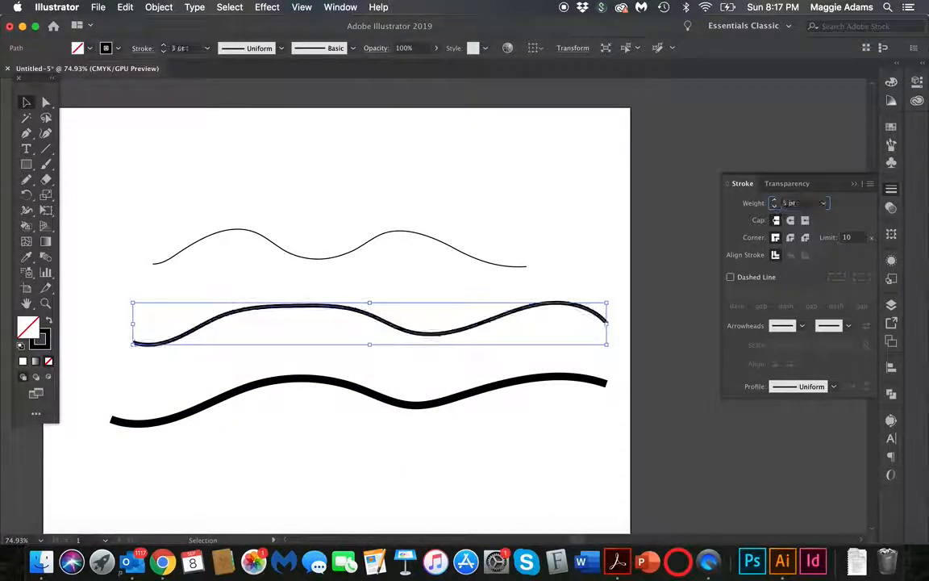
{"action": "left_click", "coordinate": [833, 386]}
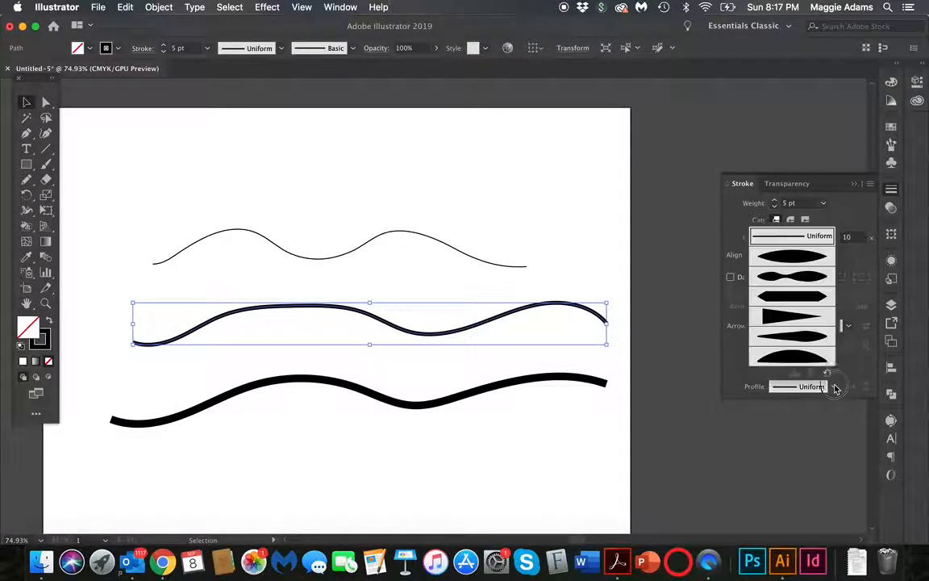
{"action": "left_click", "coordinate": [806, 277]}
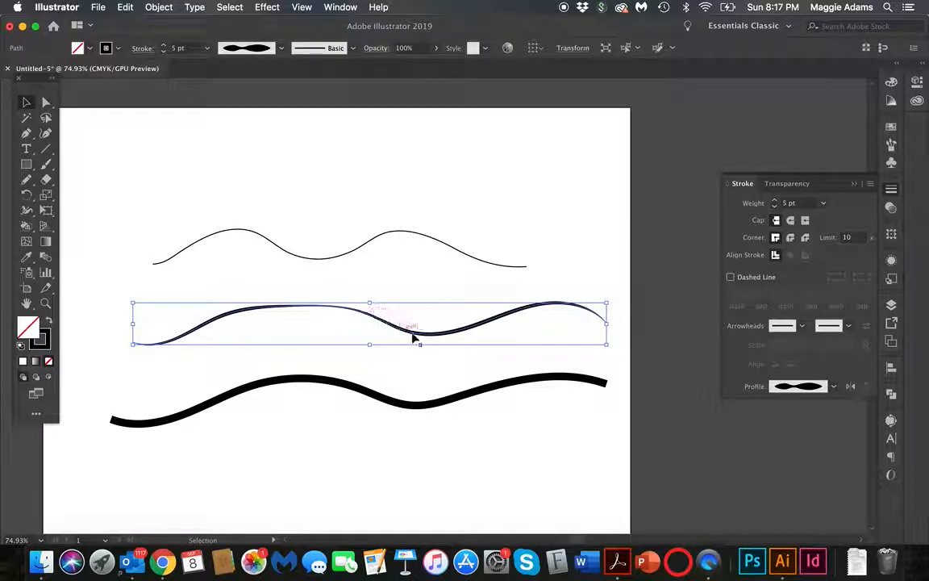
Step: Apply the triangular width profile that tapers from thick to thin to the lowest wavy line
{"action": "left_click", "coordinate": [500, 385]}
{"action": "left_click", "coordinate": [502, 391]}
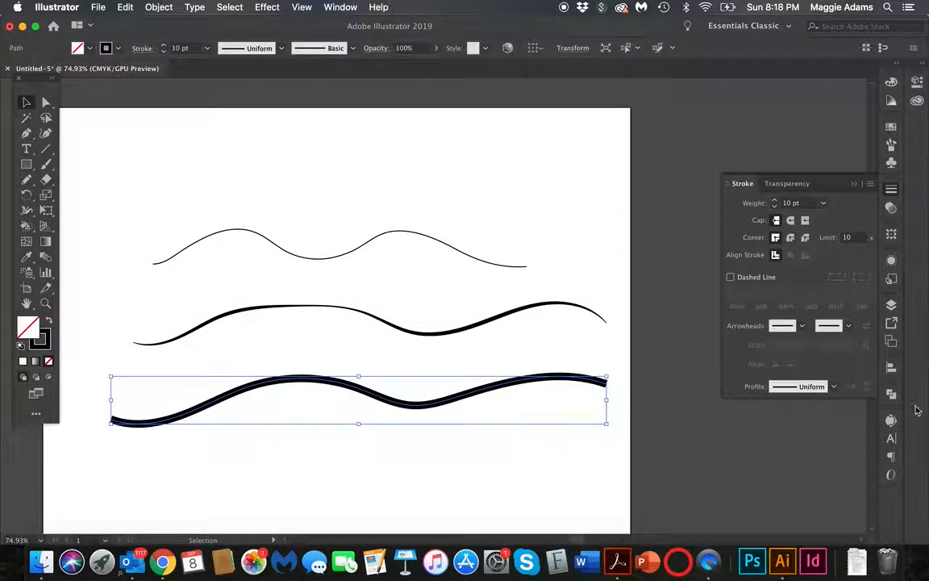
{"action": "left_click", "coordinate": [831, 386]}
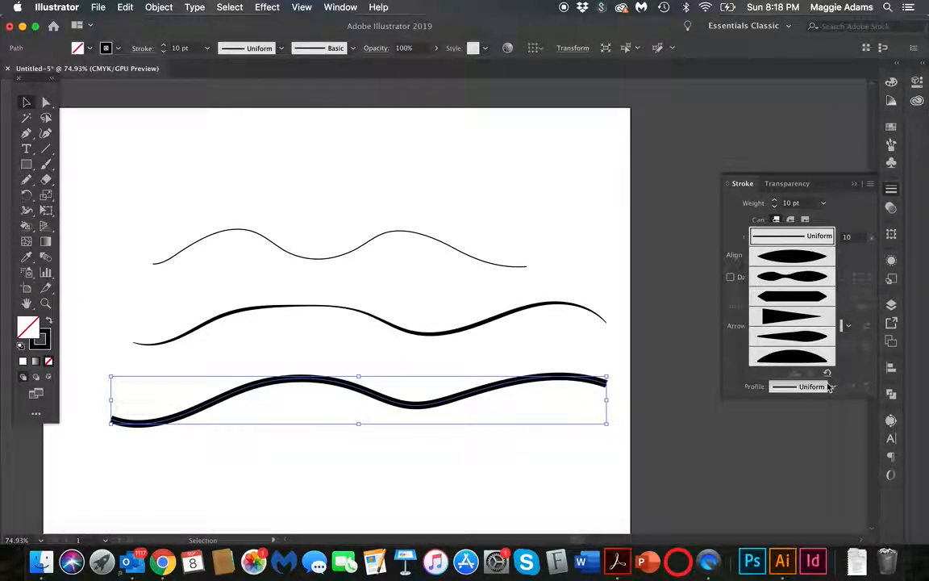
{"action": "left_click", "coordinate": [807, 315]}
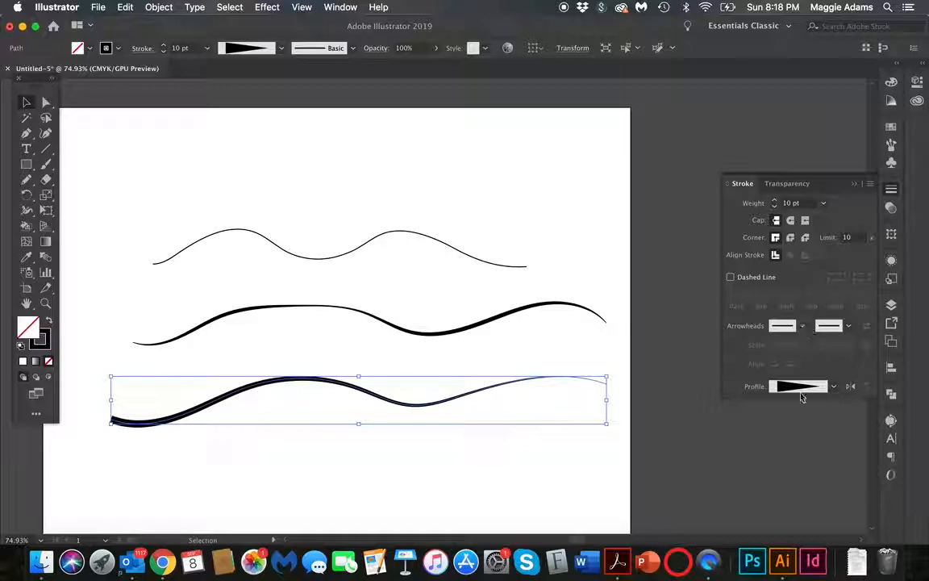
{"action": "left_click", "coordinate": [375, 438]}
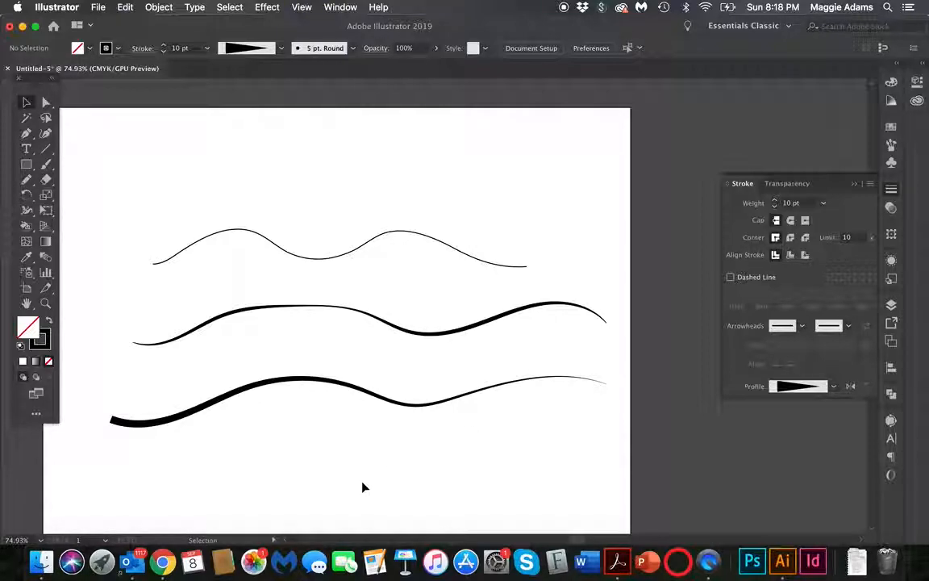
Step: Set the tapered lowest line's stroke weight to 20 pt and deselect it
{"action": "left_click", "coordinate": [320, 379]}
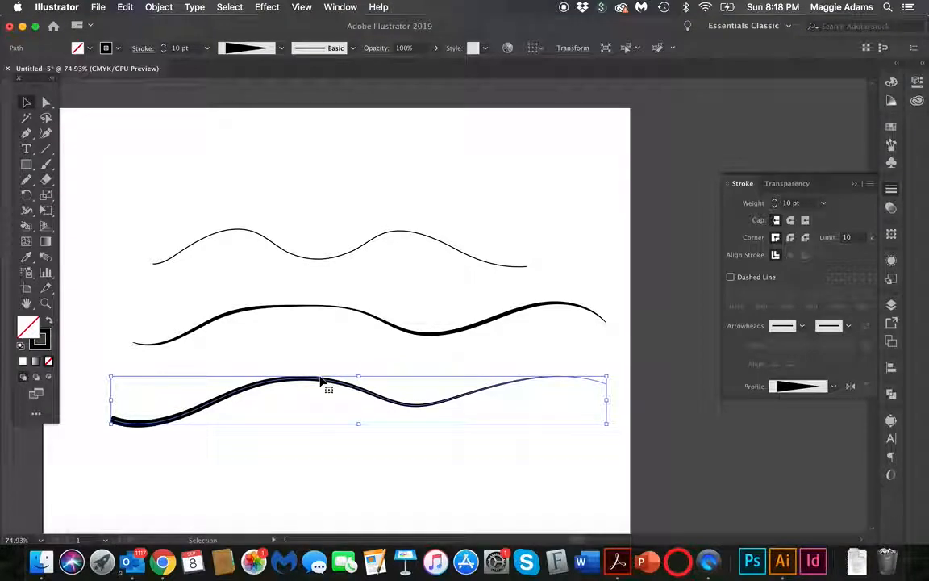
{"action": "left_click", "coordinate": [788, 205]}
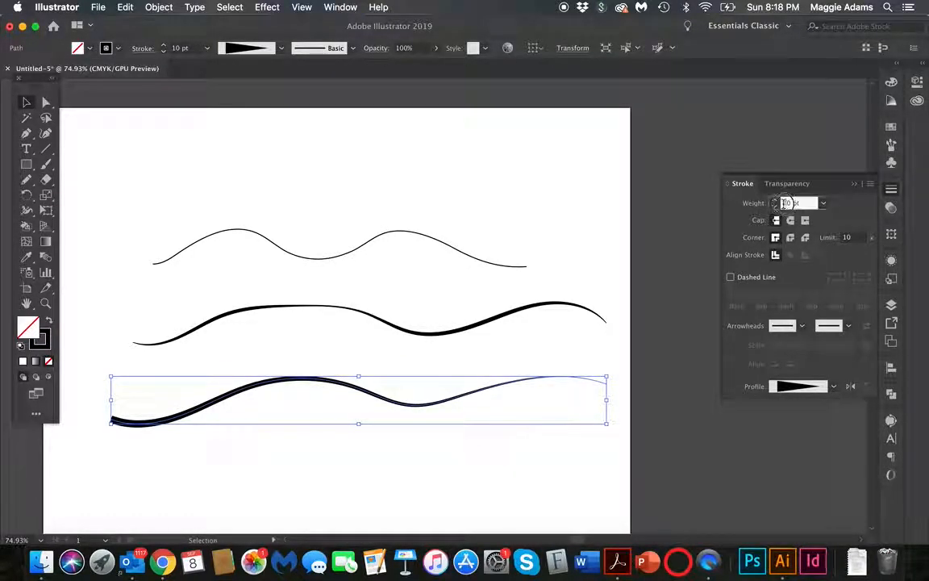
{"action": "type", "text": "20"}
{"action": "key", "text": "Return"}
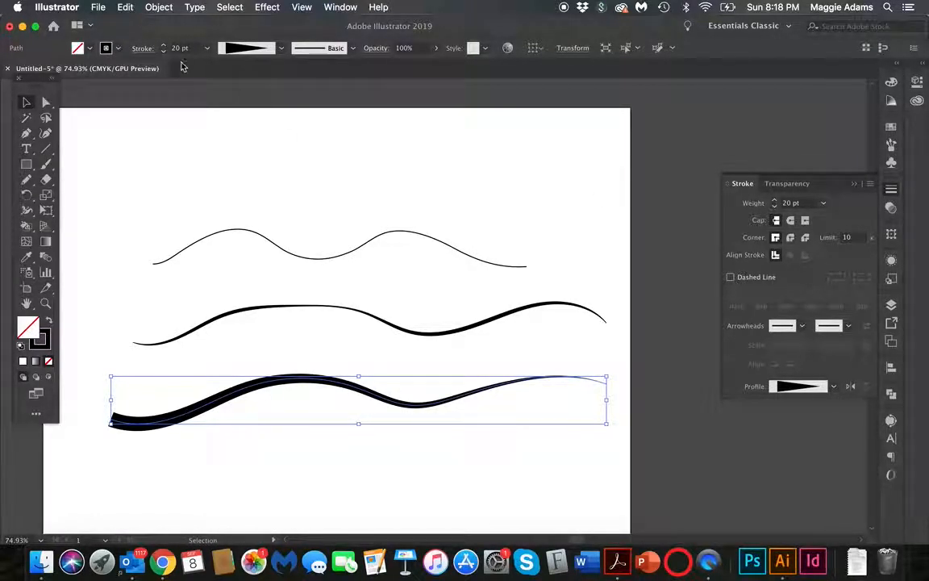
{"action": "left_click", "coordinate": [183, 440]}
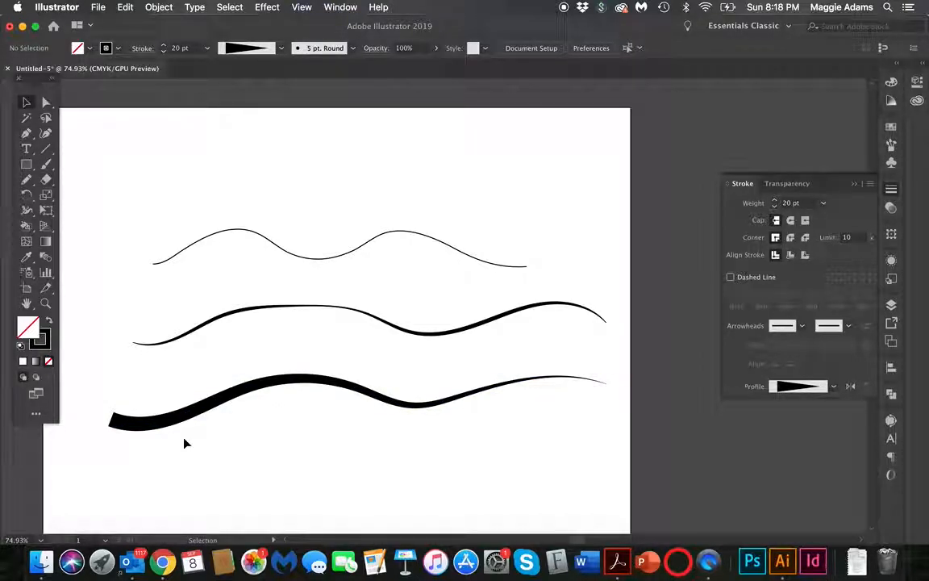
Step: Draw a wavy Pencil line above the others and widen it with the Width tool to about 14 pt at its hump and 62 pt beyond
{"action": "left_click", "coordinate": [30, 180]}
{"action": "mouse_move", "coordinate": [200, 186]}
{"action": "left_mouse_down"}
{"action": "mouse_move", "coordinate": [250, 165]}
{"action": "mouse_move", "coordinate": [520, 204]}
{"action": "left_mouse_up"}
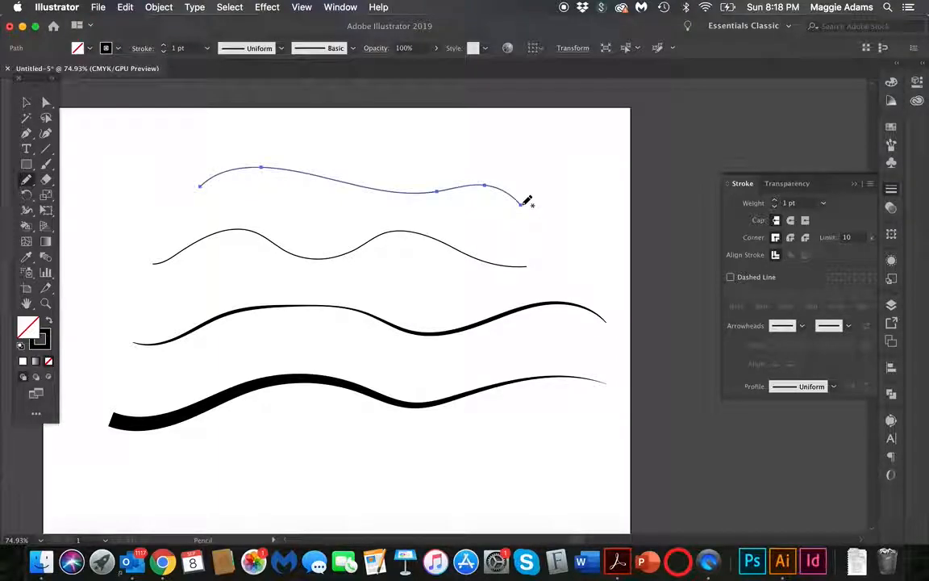
{"action": "left_click", "coordinate": [27, 210]}
{"action": "left_click_drag", "start_coordinate": [259, 170], "coordinate": [260, 176]}
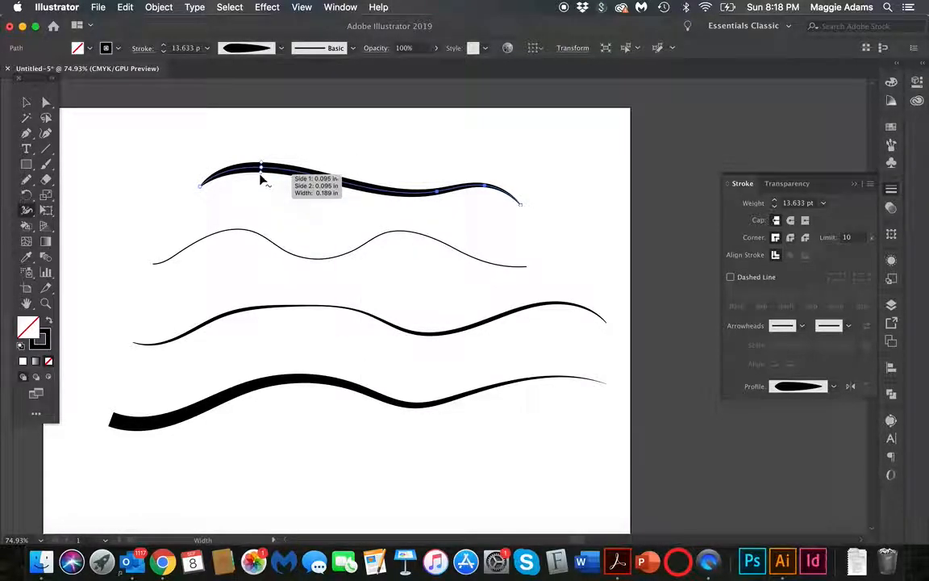
{"action": "left_click_drag", "start_coordinate": [323, 179], "coordinate": [321, 201]}
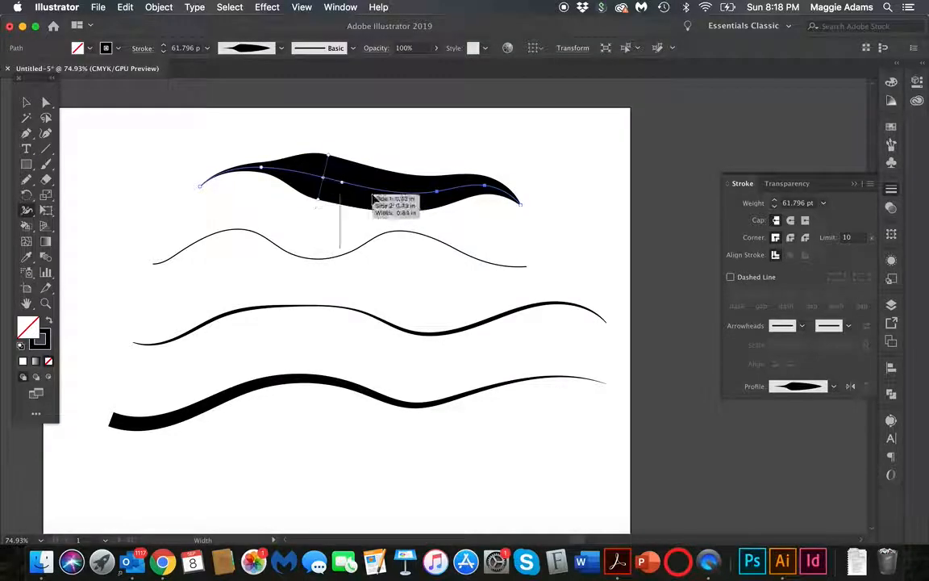
Step: Use the Width tool to narrow the top line at its middle and hump, flare its starting end to about 145 pt, and deselect it
{"action": "left_click_drag", "start_coordinate": [415, 208], "coordinate": [417, 193]}
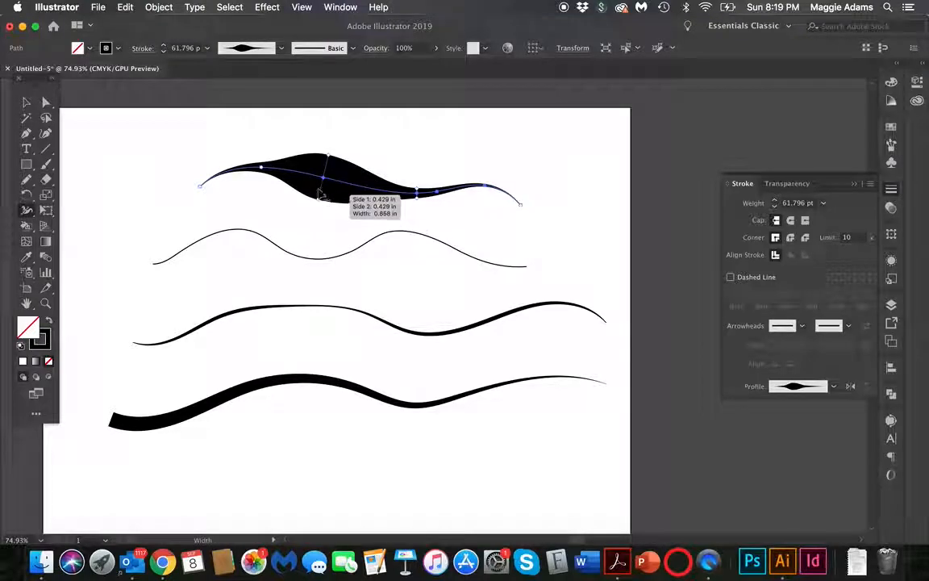
{"action": "mouse_move", "coordinate": [325, 184]}
{"action": "left_mouse_down"}
{"action": "mouse_move", "coordinate": [327, 157]}
{"action": "mouse_move", "coordinate": [328, 175]}
{"action": "left_mouse_up"}
{"action": "left_click_drag", "start_coordinate": [201, 186], "coordinate": [248, 222]}
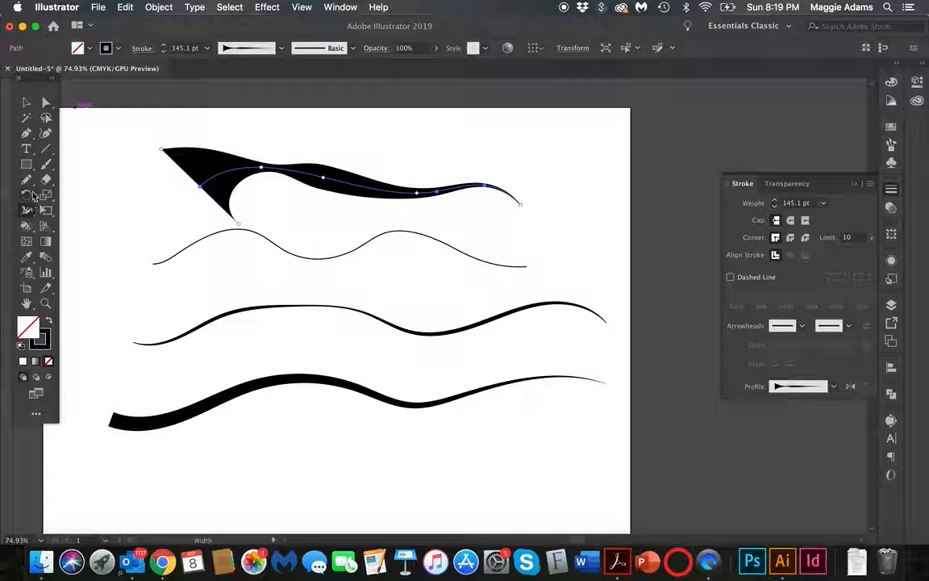
{"action": "left_click", "coordinate": [26, 102]}
{"action": "left_click", "coordinate": [296, 189]}
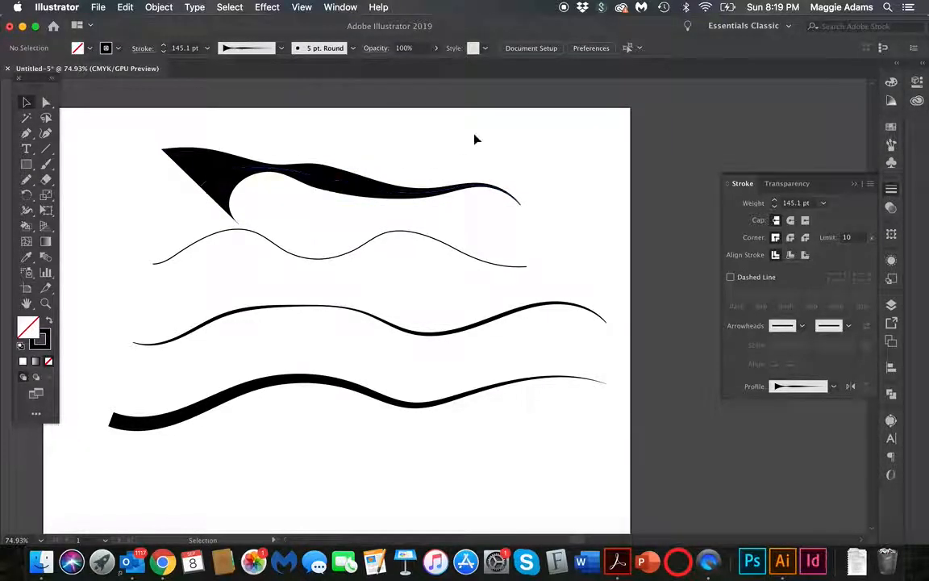
Step: Add a layer named Brush Strokes, hide the pencil strokes layer, and make the new layer active
{"action": "left_click", "coordinate": [891, 304]}
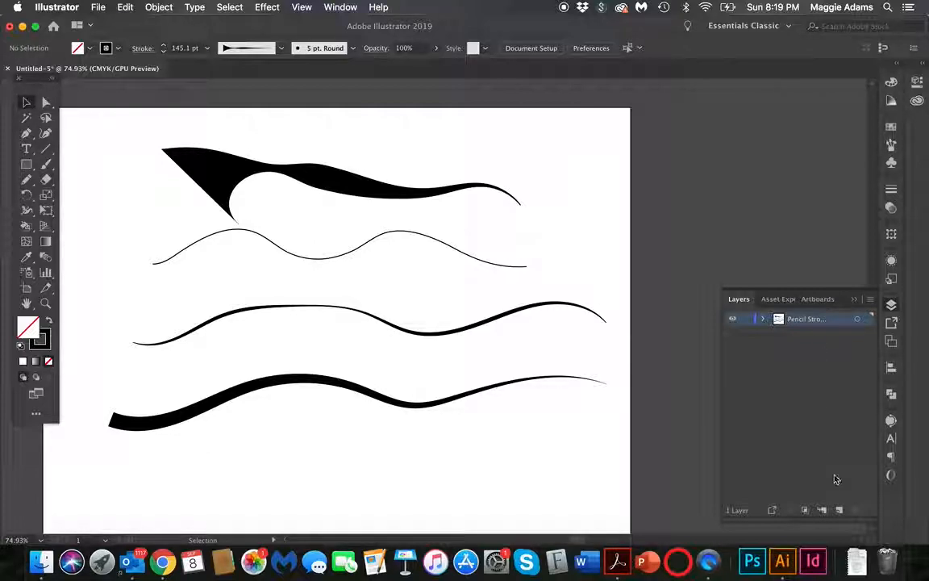
{"action": "left_click", "coordinate": [839, 509]}
{"action": "double_click", "coordinate": [797, 320]}
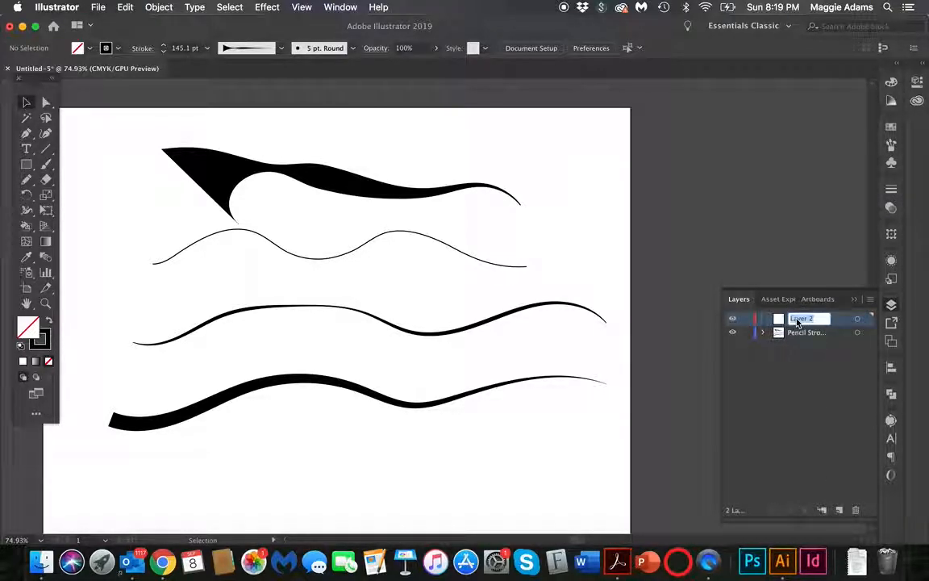
{"action": "type", "text": "Bru"}
{"action": "type", "text": "sh Strokes"}
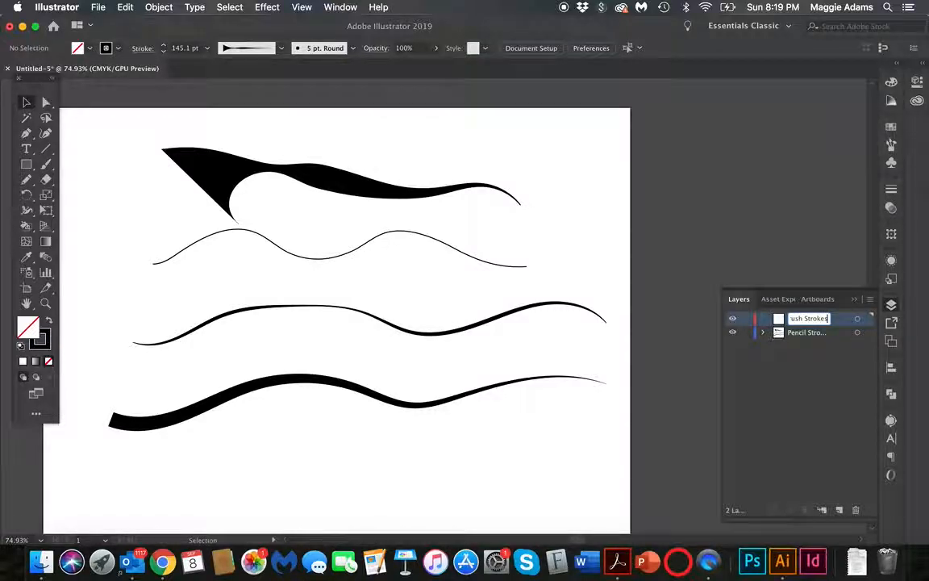
{"action": "key", "text": "Return"}
{"action": "left_click", "coordinate": [732, 332]}
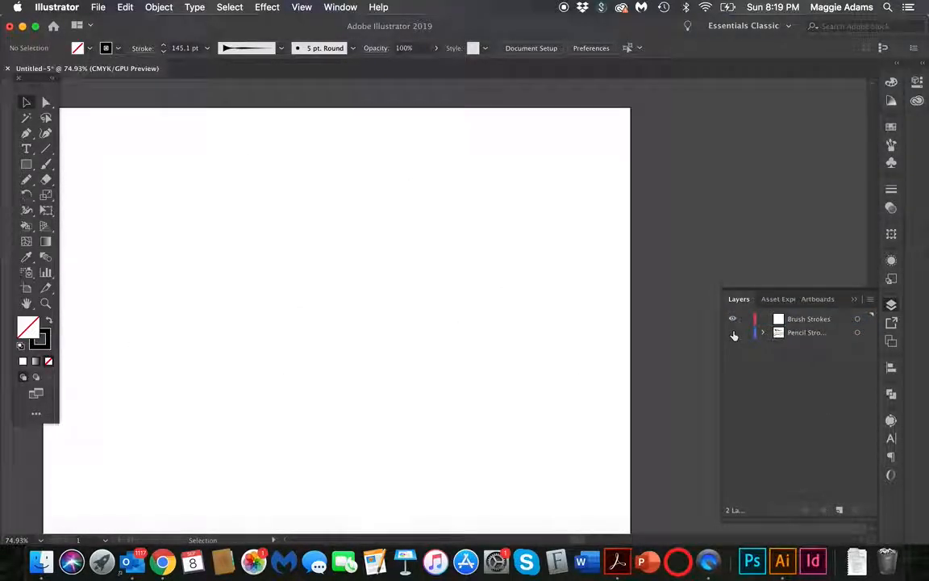
{"action": "left_click", "coordinate": [815, 318]}
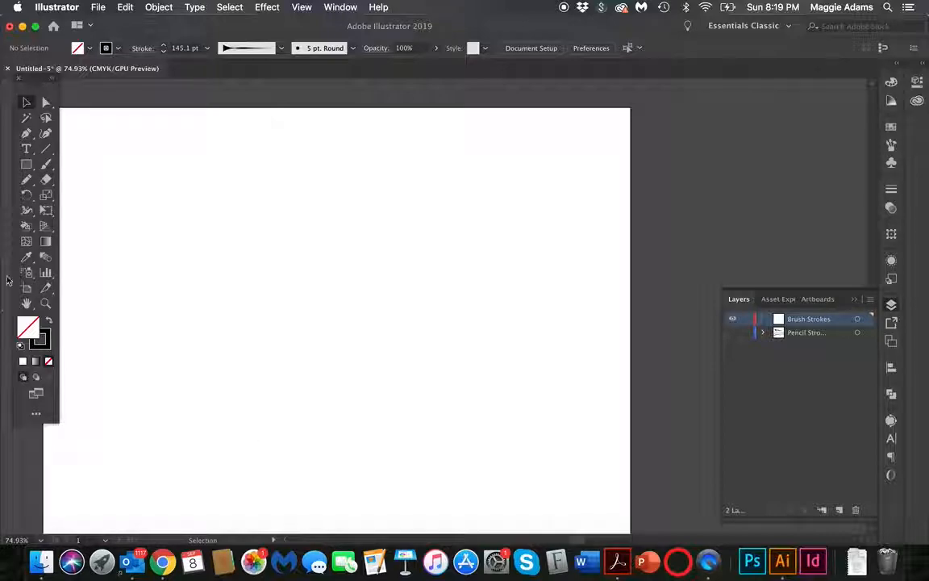
Step: Set the Paintbrush fidelity fully to Accurate and draw a rough stroke dipping and running across the upper part of the artboard
{"action": "left_click", "coordinate": [54, 164]}
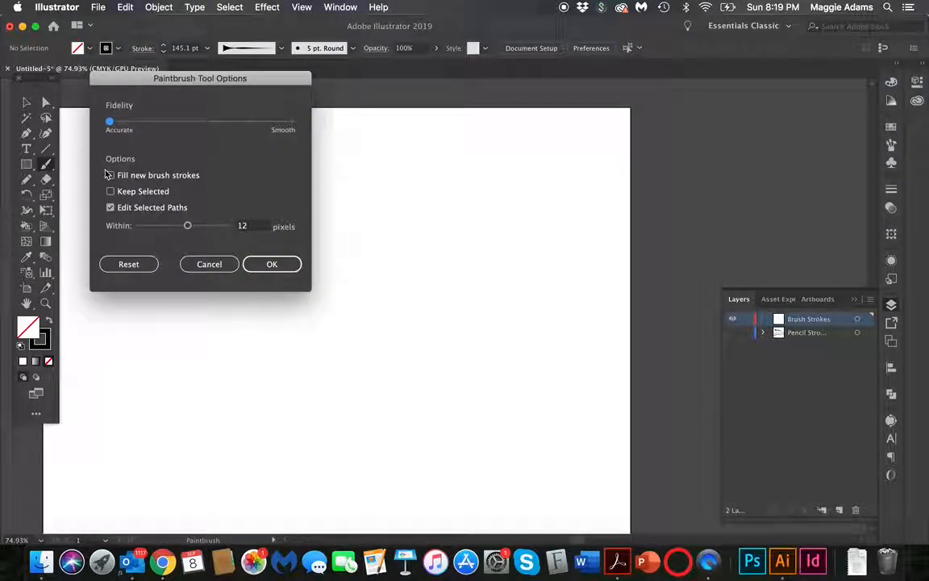
{"action": "left_click_drag", "start_coordinate": [153, 73], "coordinate": [160, 143]}
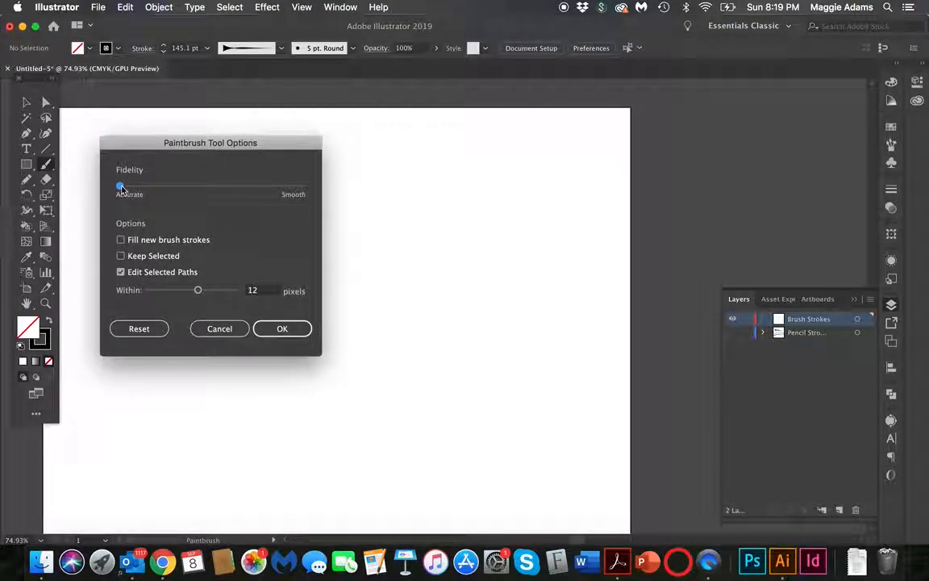
{"action": "left_click_drag", "start_coordinate": [120, 186], "coordinate": [101, 196]}
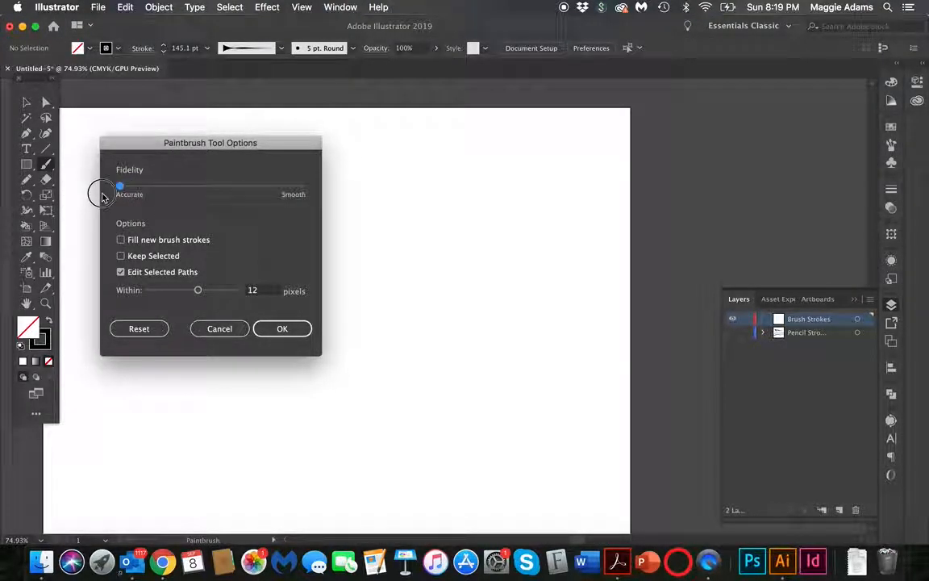
{"action": "left_click", "coordinate": [296, 327]}
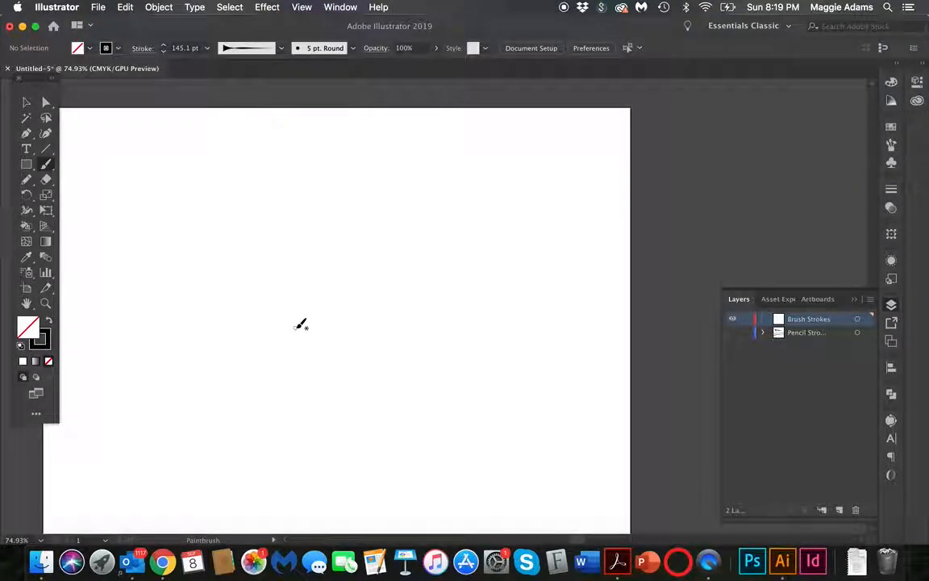
{"action": "mouse_move", "coordinate": [150, 206]}
{"action": "left_mouse_down"}
{"action": "mouse_move", "coordinate": [195, 236]}
{"action": "mouse_move", "coordinate": [241, 223]}
{"action": "mouse_move", "coordinate": [316, 226]}
{"action": "left_mouse_up"}
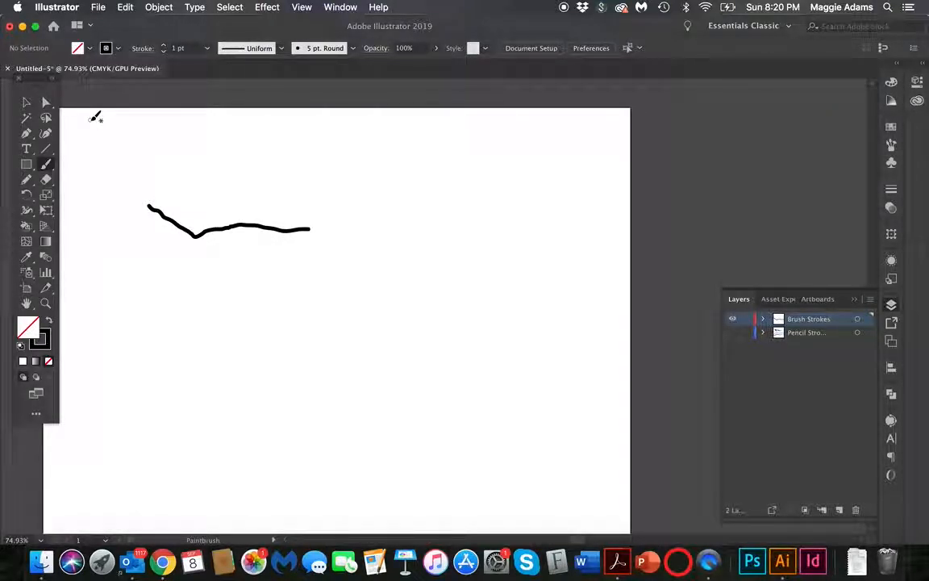
Step: Set the Paintbrush fidelity fully to Smooth and draw a similar curved stroke just above the rough one
{"action": "double_click", "coordinate": [49, 167]}
{"action": "left_click_drag", "start_coordinate": [220, 187], "coordinate": [311, 186]}
{"action": "left_click", "coordinate": [290, 326]}
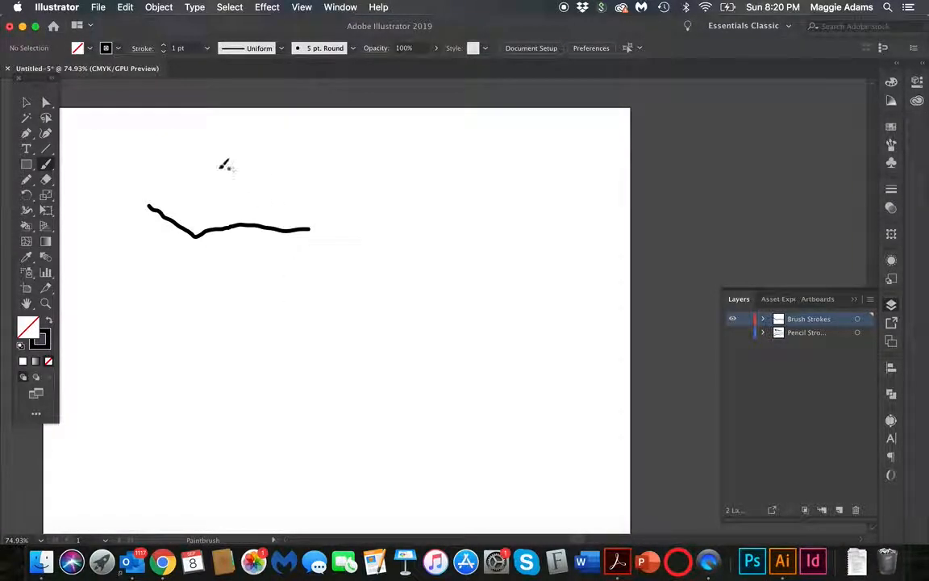
{"action": "mouse_move", "coordinate": [166, 179]}
{"action": "left_mouse_down"}
{"action": "mouse_move", "coordinate": [207, 202]}
{"action": "mouse_move", "coordinate": [323, 197]}
{"action": "left_mouse_up"}
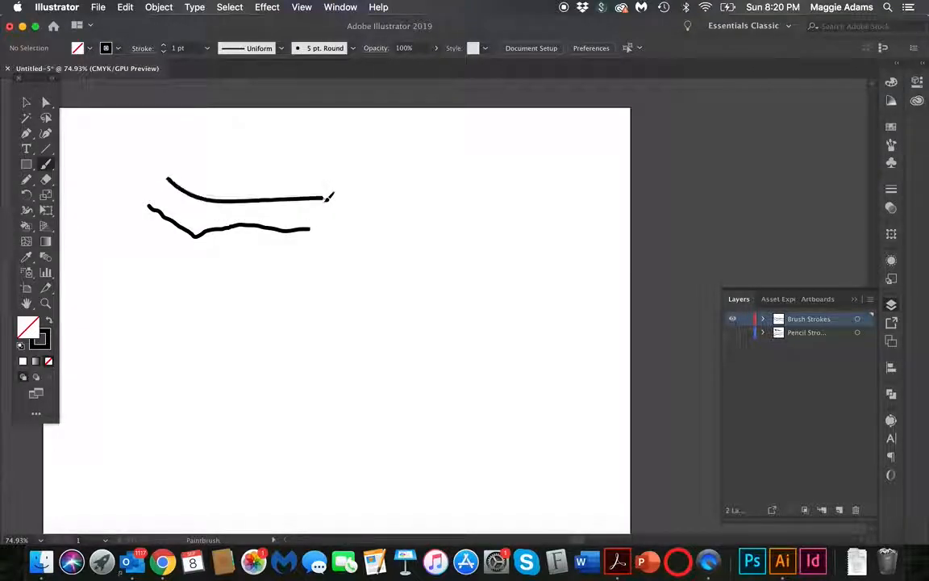
{"action": "left_click", "coordinate": [26, 102]}
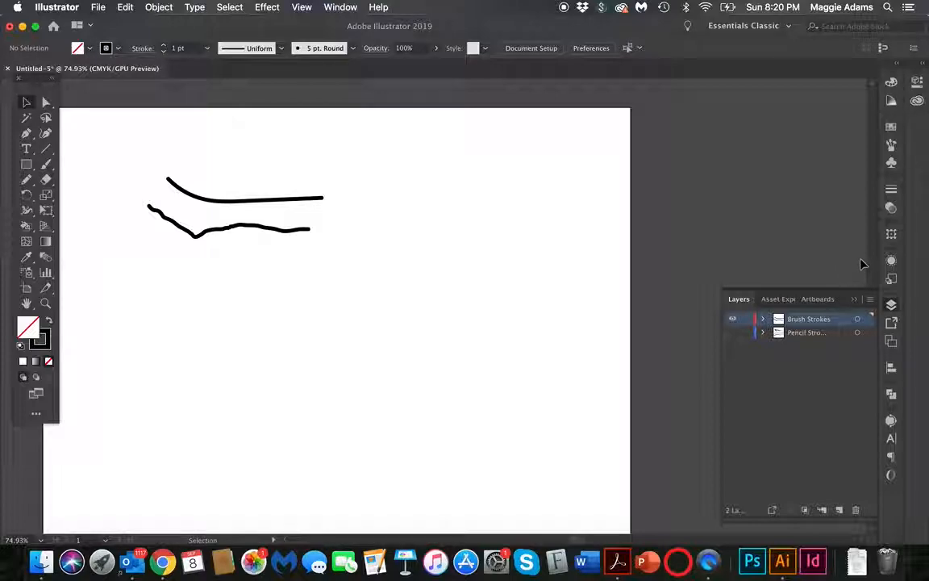
Step: Open the Artistic_Calligraphic brush library and place it enlarged beside the Brushes panel
{"action": "left_click", "coordinate": [891, 144]}
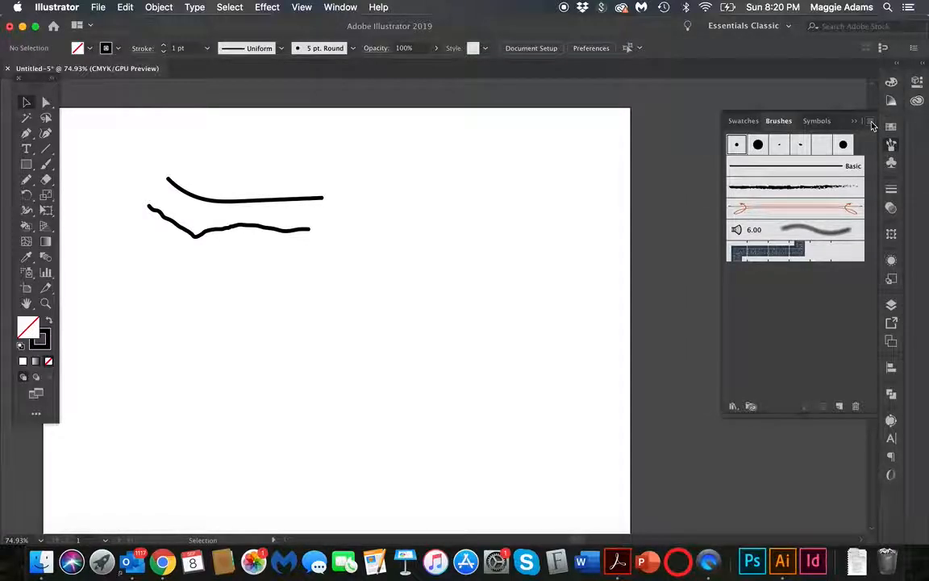
{"action": "left_click", "coordinate": [871, 123]}
{"action": "mouse_move", "coordinate": [815, 343]}
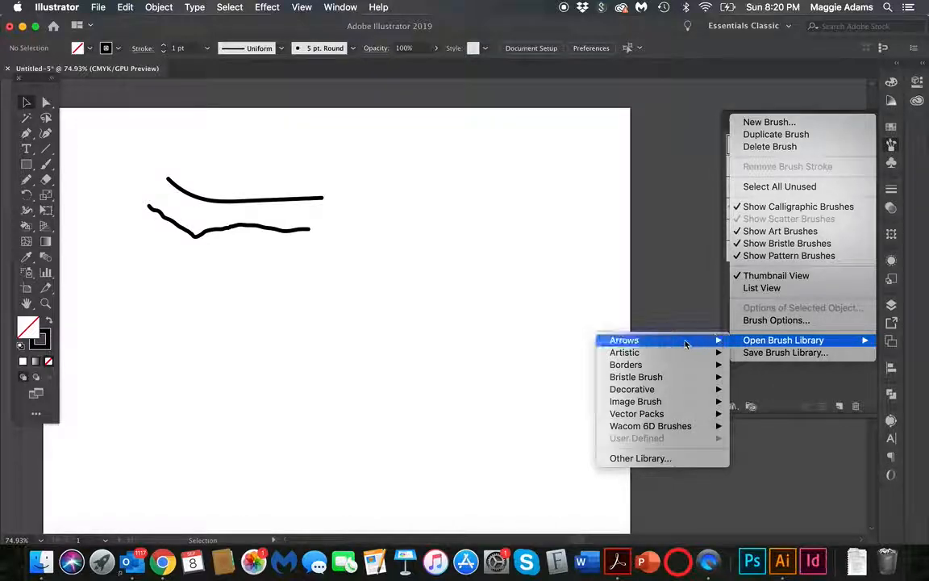
{"action": "mouse_move", "coordinate": [674, 352]}
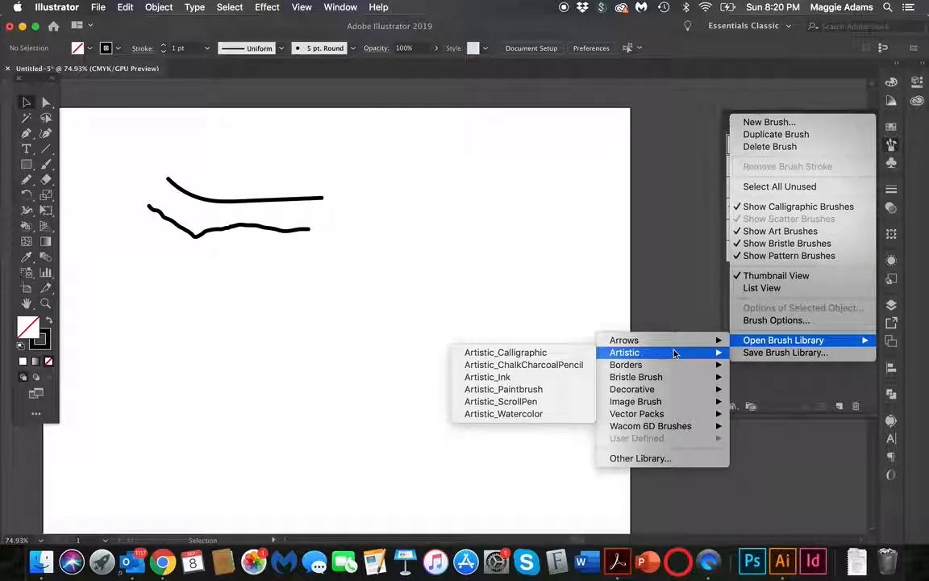
{"action": "left_click", "coordinate": [553, 354]}
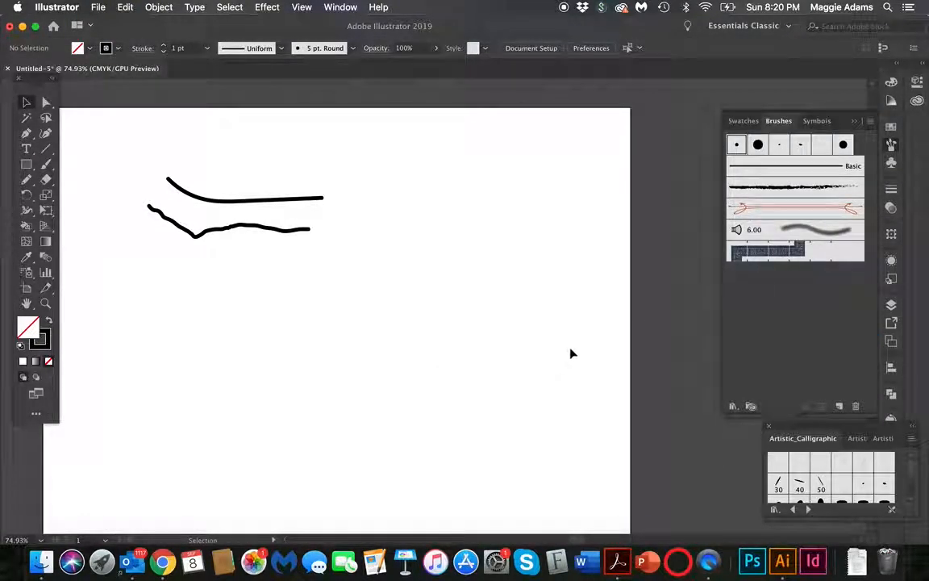
{"action": "mouse_move", "coordinate": [868, 434]}
{"action": "left_mouse_down"}
{"action": "mouse_move", "coordinate": [612, 312]}
{"action": "mouse_move", "coordinate": [616, 249]}
{"action": "mouse_move", "coordinate": [652, 169]}
{"action": "mouse_move", "coordinate": [659, 113]}
{"action": "left_mouse_up"}
{"action": "mouse_move", "coordinate": [649, 203]}
{"action": "left_mouse_down"}
{"action": "mouse_move", "coordinate": [632, 364]}
{"action": "mouse_move", "coordinate": [618, 403]}
{"action": "mouse_move", "coordinate": [614, 528]}
{"action": "left_mouse_up"}
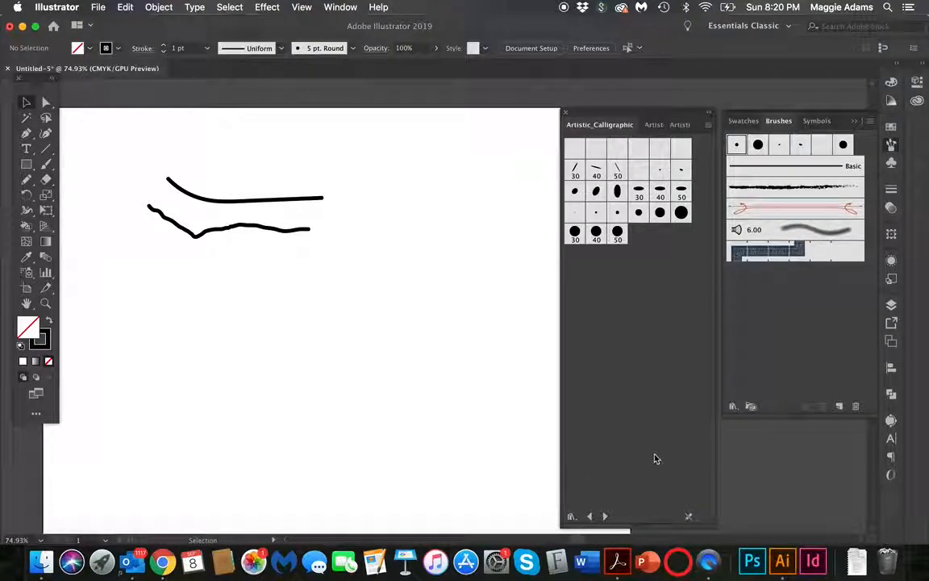
Step: Browse the artistic brush libraries, comparing the ink, paintbrush, watercolor and chalk, charcoal and pencil sets
{"action": "left_click", "coordinate": [605, 517]}
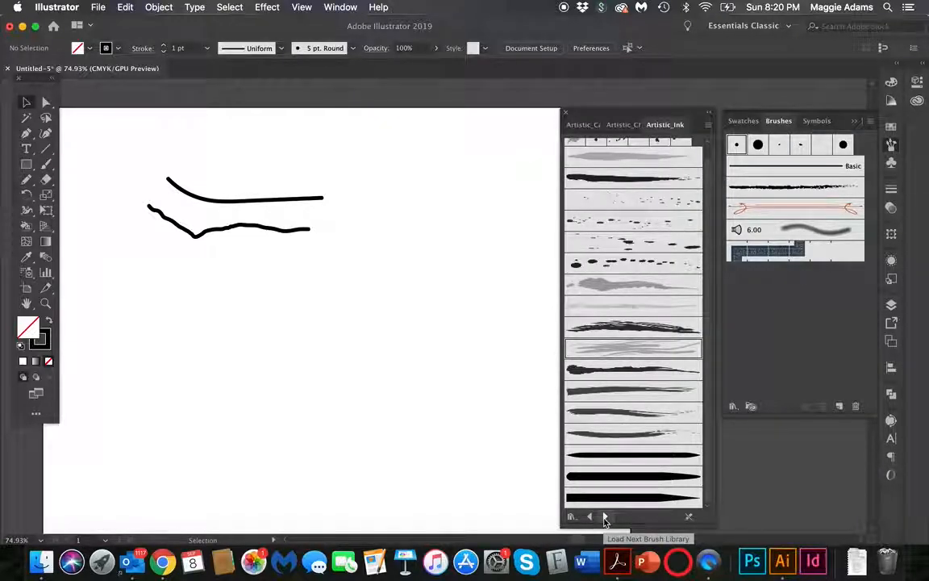
{"action": "left_click", "coordinate": [604, 517]}
{"action": "left_click", "coordinate": [605, 517]}
{"action": "left_click", "coordinate": [604, 517]}
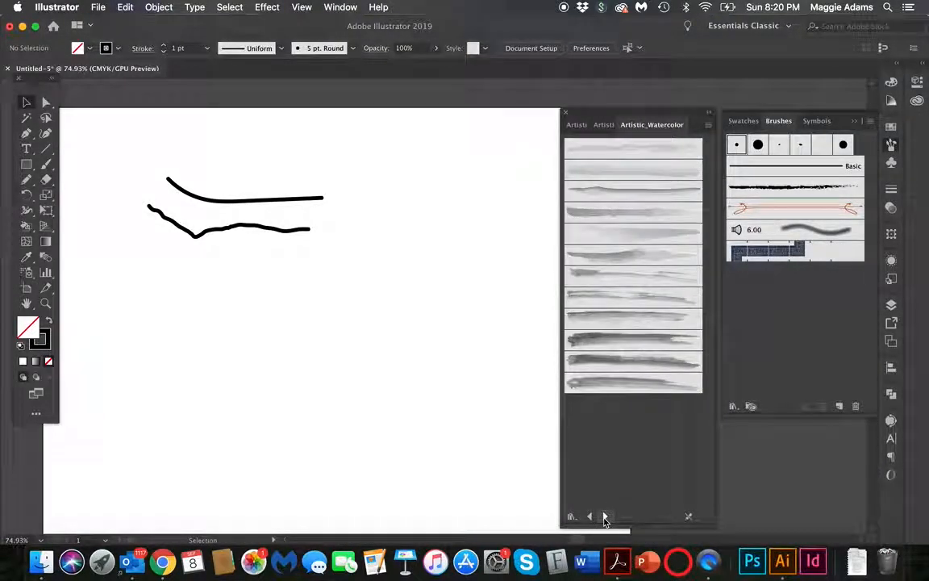
{"action": "left_click", "coordinate": [605, 517]}
{"action": "left_click", "coordinate": [591, 517]}
{"action": "left_click", "coordinate": [592, 517]}
{"action": "left_click", "coordinate": [591, 516]}
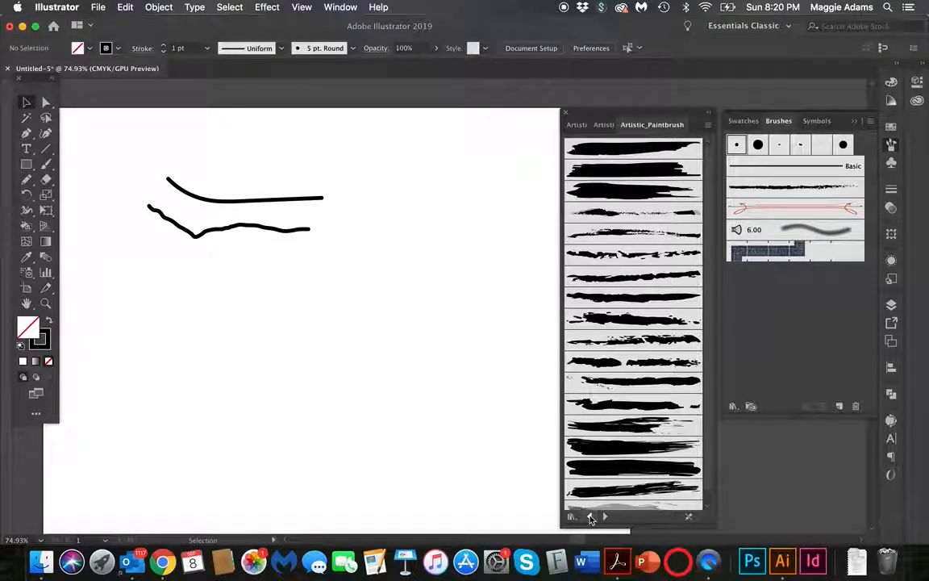
{"action": "scroll", "coordinate": [637, 393], "scroll_direction": "down", "scroll_amount": 1}
{"action": "left_click", "coordinate": [591, 516]}
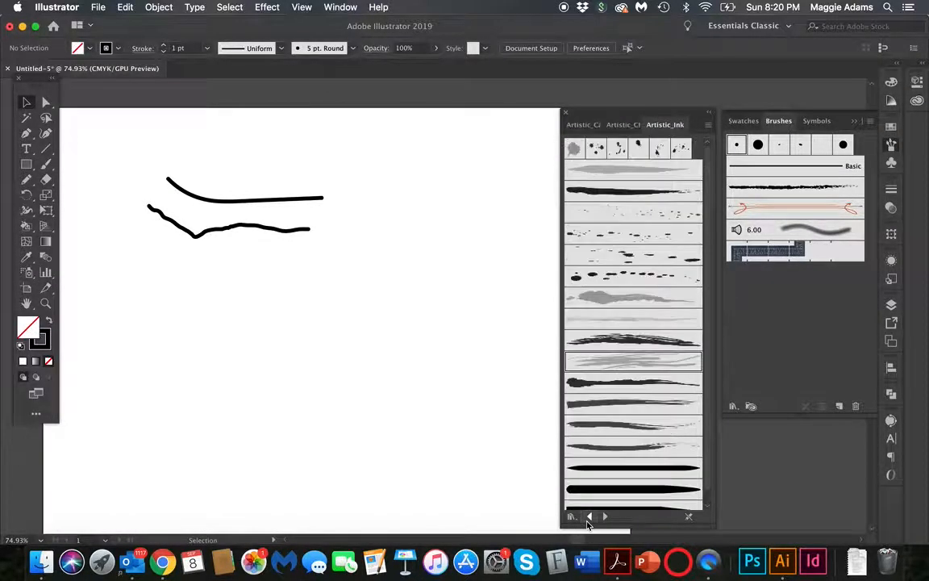
{"action": "scroll", "coordinate": [619, 454], "scroll_direction": "up", "scroll_amount": 1}
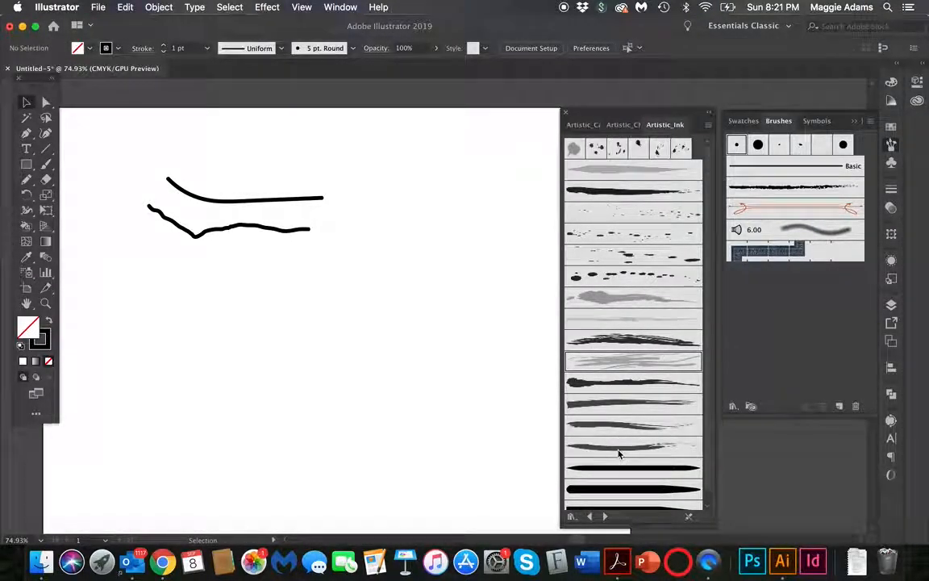
{"action": "left_click", "coordinate": [589, 517]}
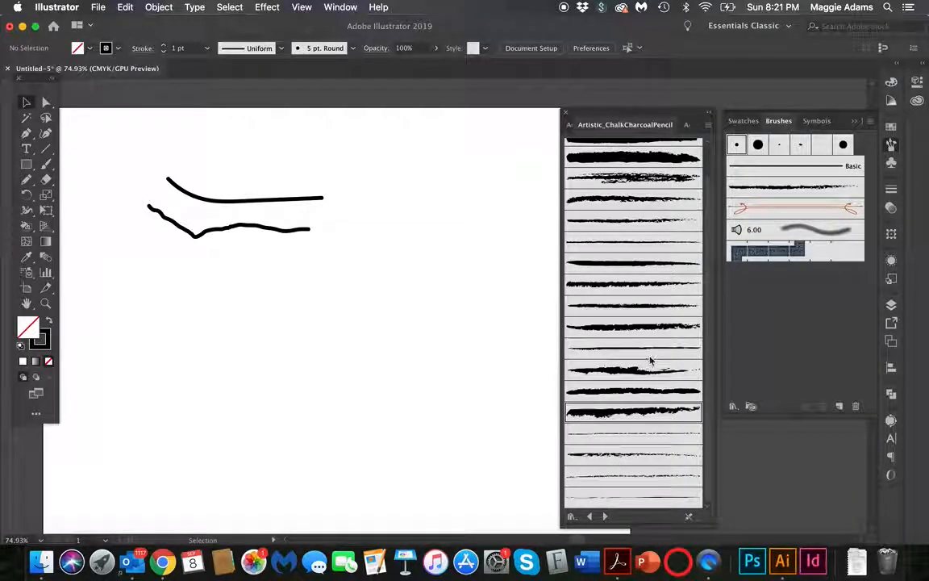
{"action": "left_click", "coordinate": [605, 517]}
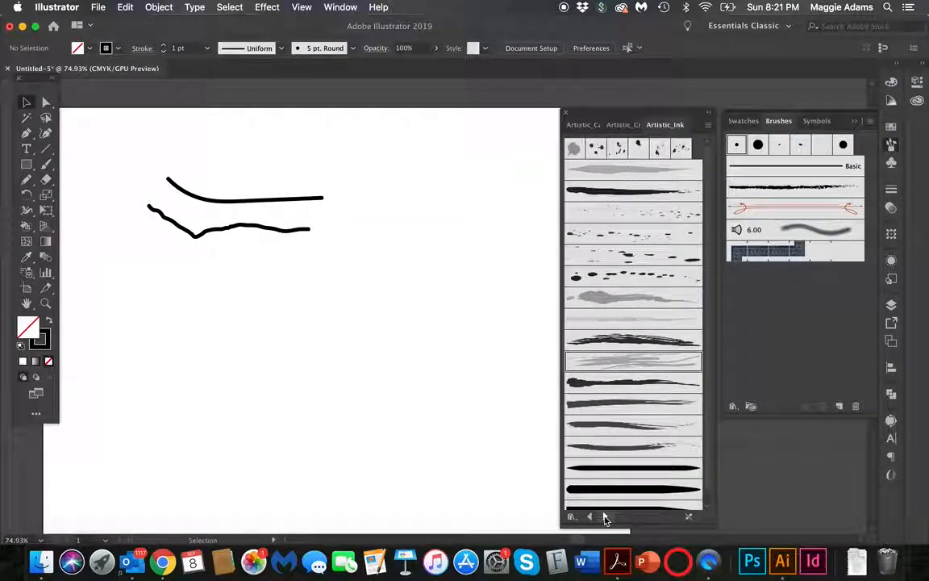
{"action": "left_click", "coordinate": [606, 516]}
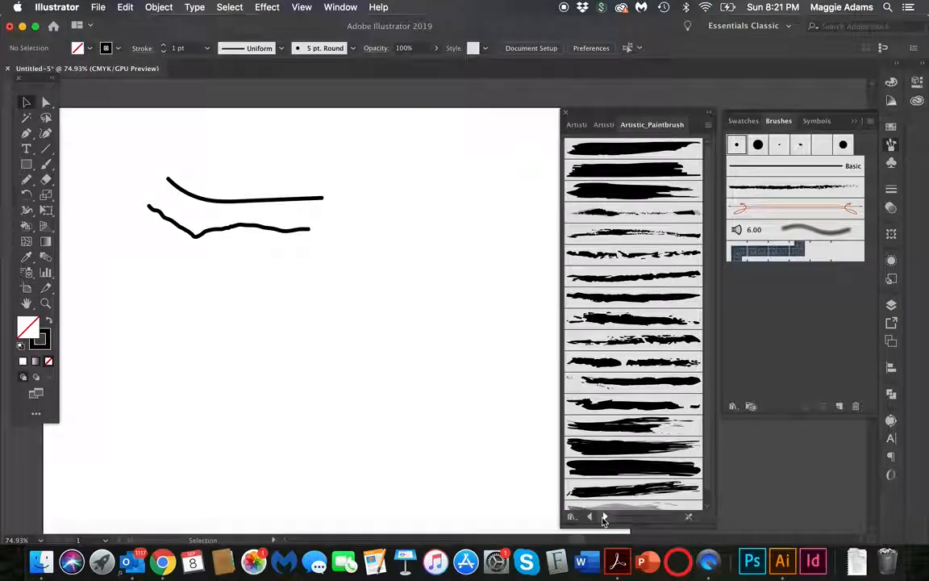
Step: Browse onward through the bristle and decorative brush libraries as far as the Elegant Curl & Floral Brush Set
{"action": "left_click", "coordinate": [605, 517]}
{"action": "left_click", "coordinate": [604, 517]}
{"action": "left_click", "coordinate": [603, 518]}
{"action": "left_click", "coordinate": [604, 517]}
{"action": "left_click", "coordinate": [604, 517]}
{"action": "left_click", "coordinate": [604, 517]}
{"action": "left_click", "coordinate": [604, 517]}
{"action": "left_click", "coordinate": [604, 517]}
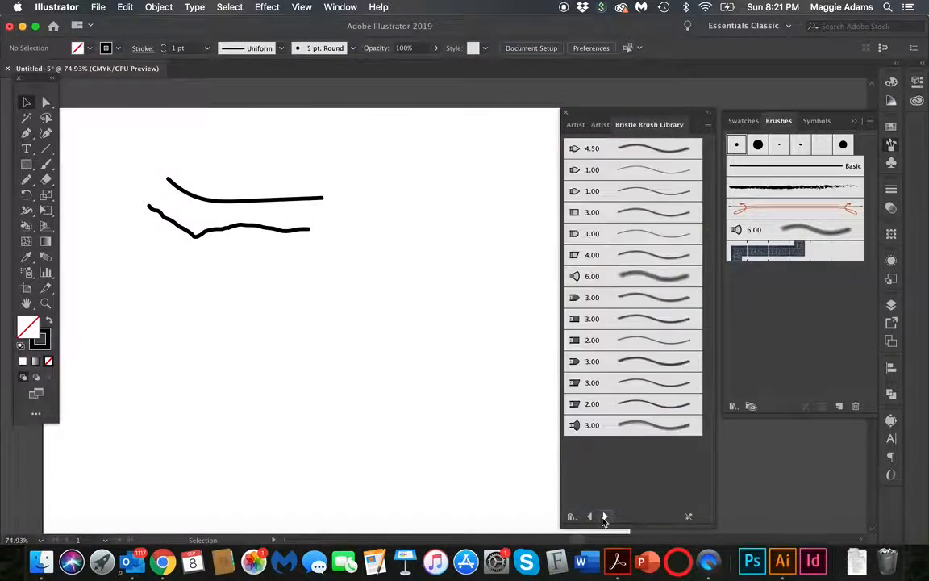
{"action": "left_click", "coordinate": [604, 516]}
{"action": "left_click", "coordinate": [604, 517]}
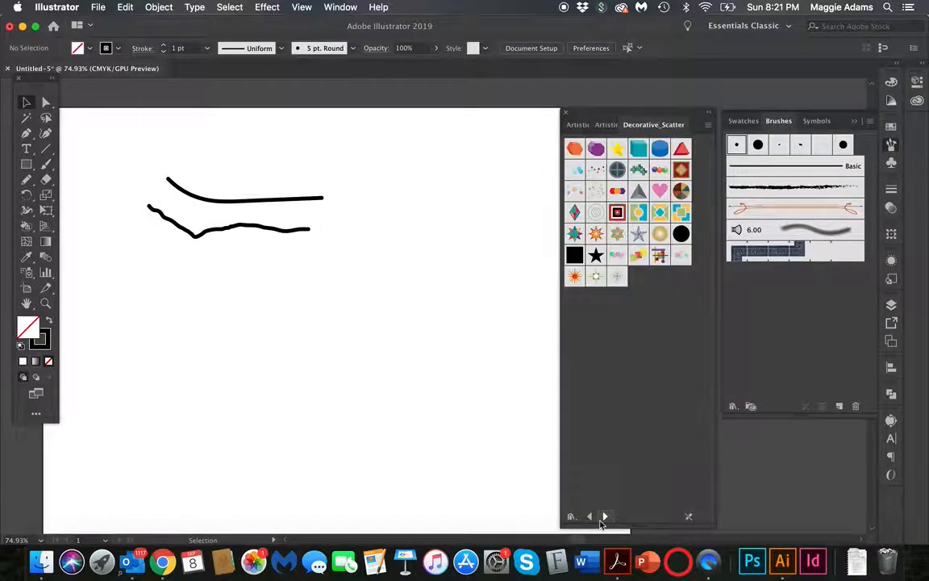
{"action": "left_click", "coordinate": [604, 517]}
{"action": "left_click", "coordinate": [604, 517]}
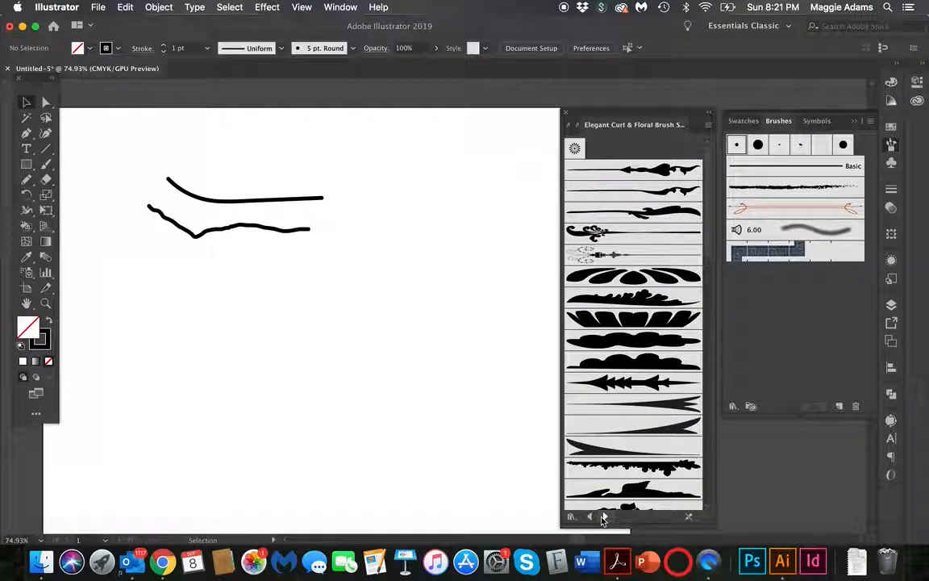
{"action": "left_click", "coordinate": [604, 517]}
Step: Return to the Artistic_Ink library and choose the grey blotted ink brush with a tapering tail for the Paintbrush tool
{"action": "left_click", "coordinate": [46, 164]}
{"action": "left_click", "coordinate": [590, 517]}
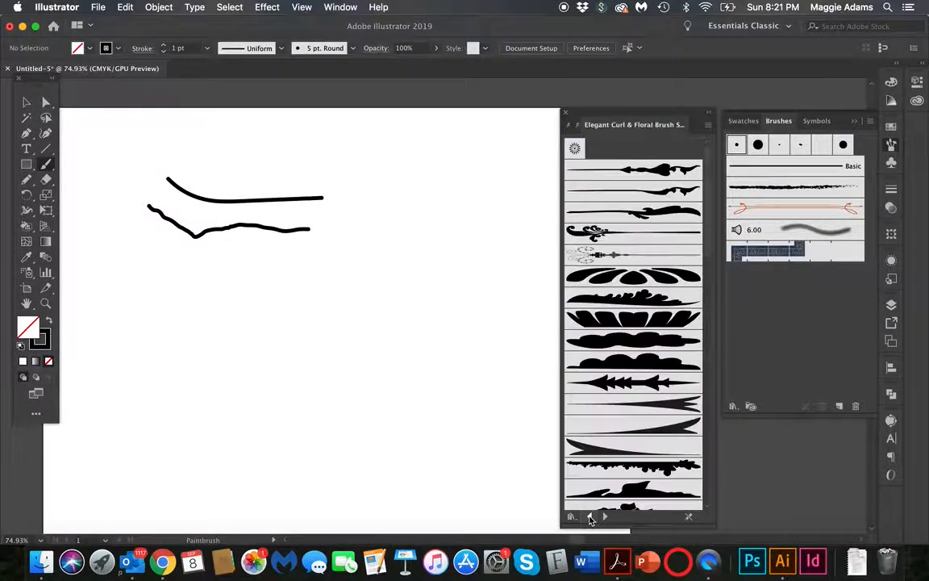
{"action": "left_click", "coordinate": [590, 517]}
{"action": "left_click", "coordinate": [590, 517]}
{"action": "left_click", "coordinate": [590, 517]}
{"action": "left_click", "coordinate": [590, 517]}
{"action": "left_click", "coordinate": [590, 517]}
{"action": "left_click", "coordinate": [590, 517]}
{"action": "left_click", "coordinate": [590, 516]}
{"action": "left_click", "coordinate": [589, 517]}
{"action": "left_click", "coordinate": [589, 517]}
{"action": "left_click", "coordinate": [589, 517]}
{"action": "left_click", "coordinate": [590, 517]}
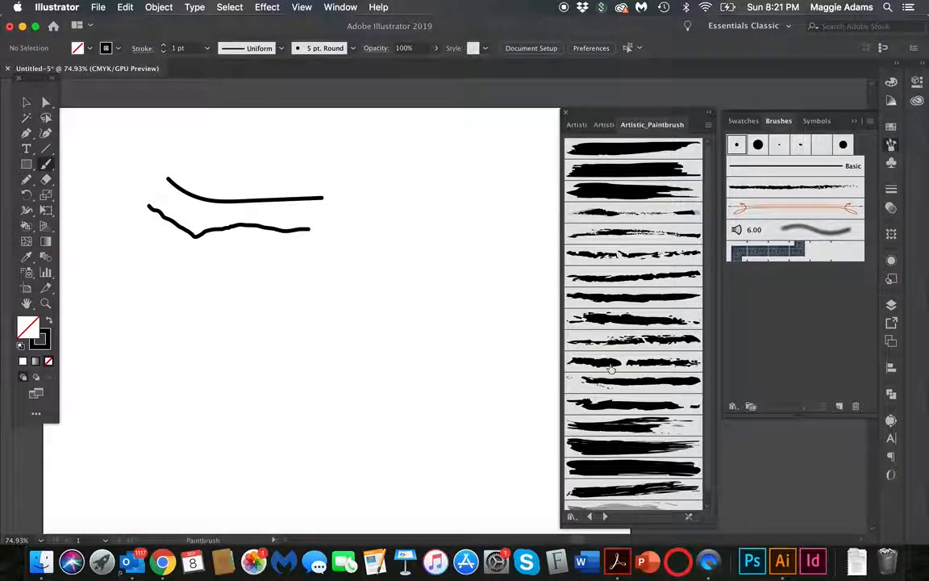
{"action": "left_click", "coordinate": [590, 517]}
{"action": "left_click", "coordinate": [576, 300]}
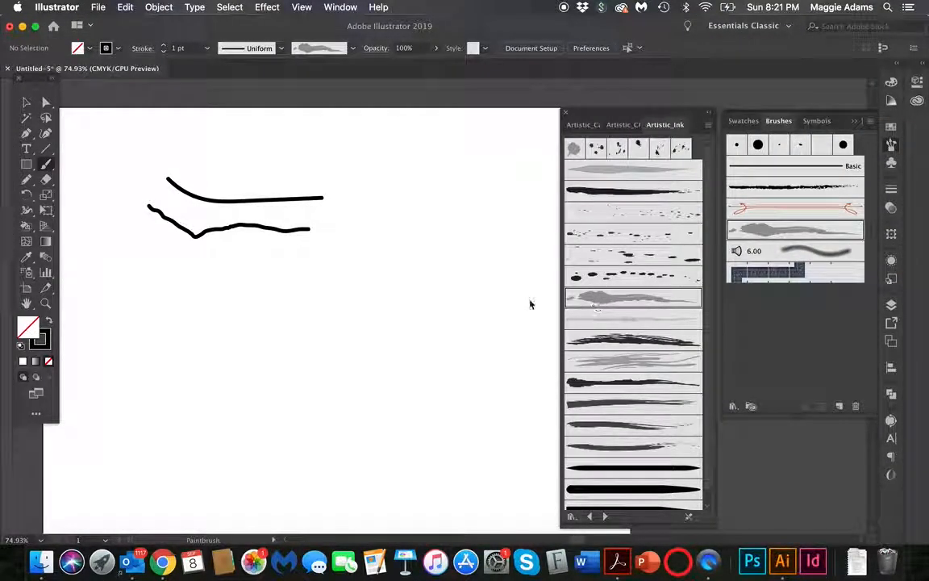
Step: Paint a long wavy stroke with the grey blotted ink brush and two overlapping strokes with the large black ink-splatter brush
{"action": "mouse_move", "coordinate": [134, 310]}
{"action": "left_mouse_down"}
{"action": "mouse_move", "coordinate": [154, 336]}
{"action": "mouse_move", "coordinate": [266, 320]}
{"action": "mouse_move", "coordinate": [347, 335]}
{"action": "mouse_move", "coordinate": [467, 311]}
{"action": "left_mouse_up"}
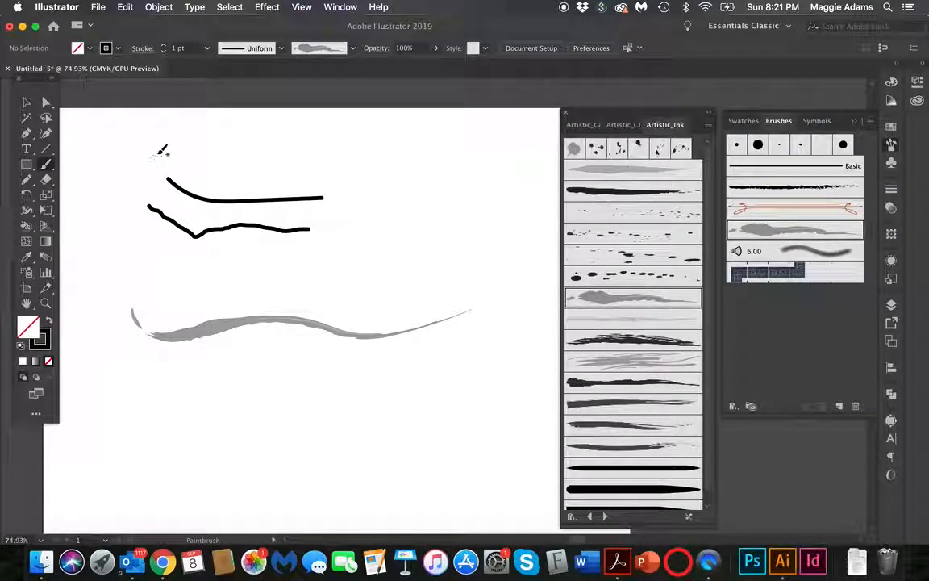
{"action": "left_click", "coordinate": [629, 257]}
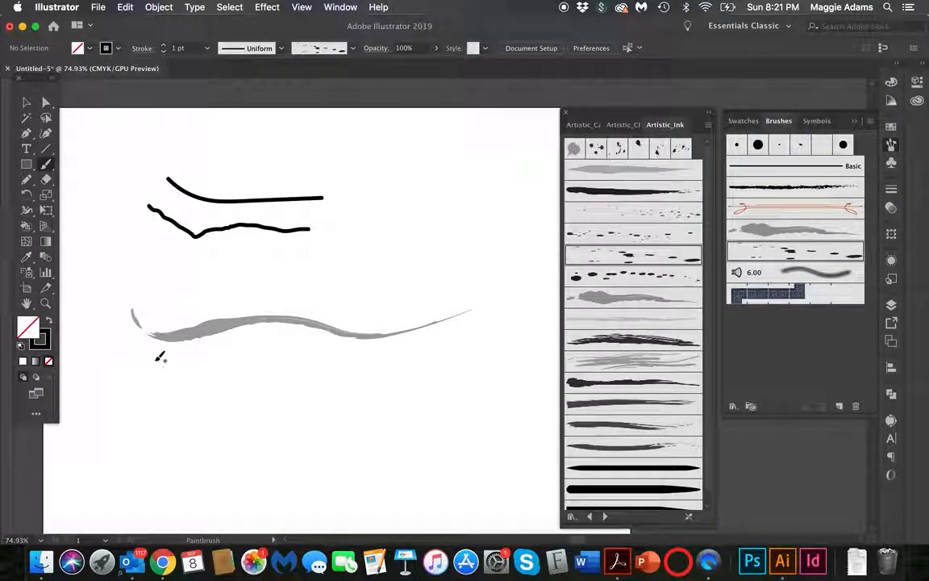
{"action": "left_click_drag", "start_coordinate": [233, 404], "coordinate": [479, 377]}
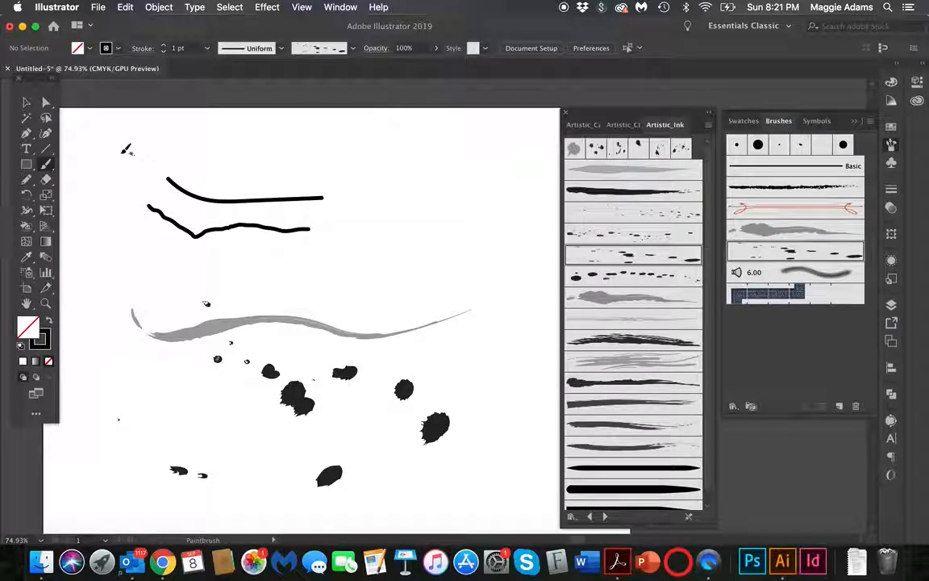
{"action": "left_click_drag", "start_coordinate": [325, 244], "coordinate": [403, 366]}
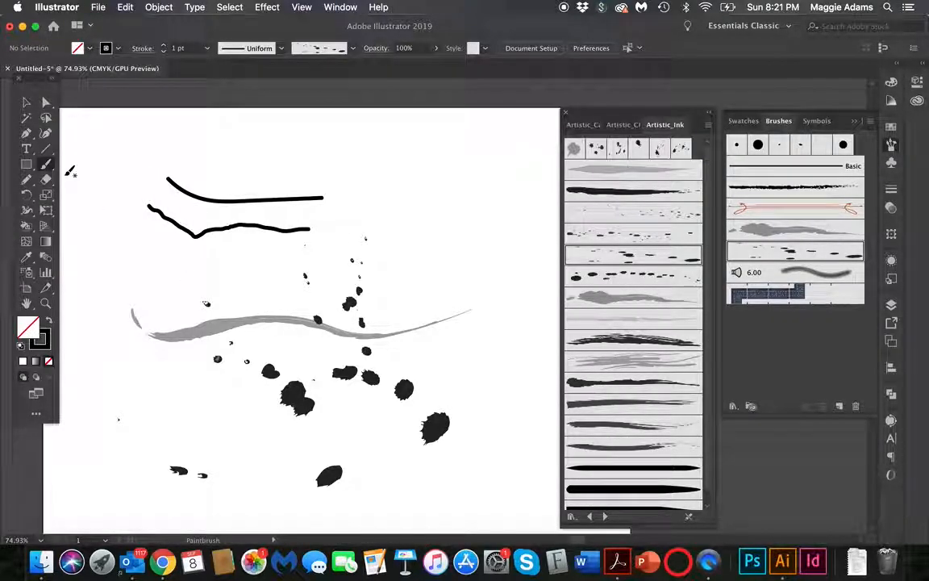
Step: Paint a blue-violet stroke with the same splatter brush and a light green stroke with the finer splatter brush across the existing strokes
{"action": "left_click", "coordinate": [26, 103]}
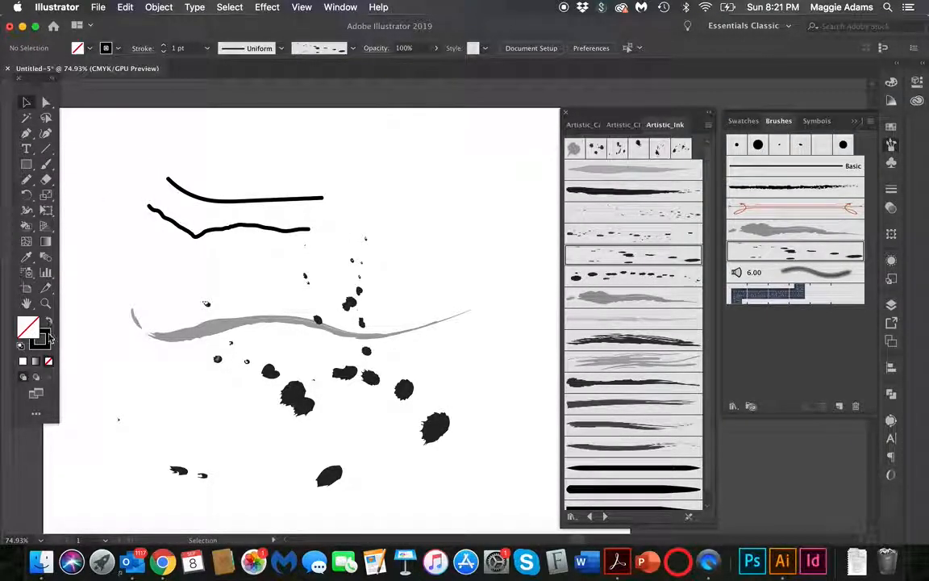
{"action": "left_click", "coordinate": [46, 339]}
{"action": "left_click", "coordinate": [821, 155]}
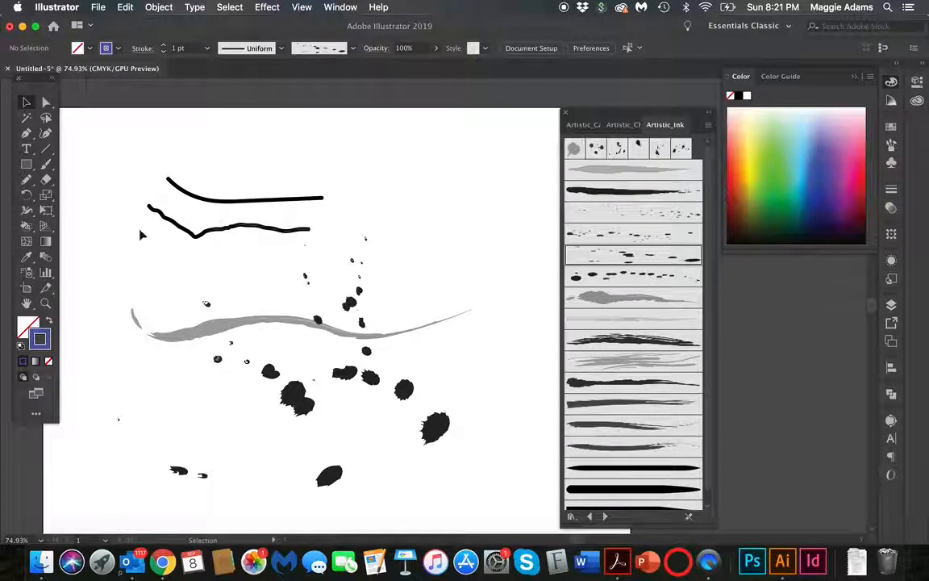
{"action": "left_click", "coordinate": [46, 164]}
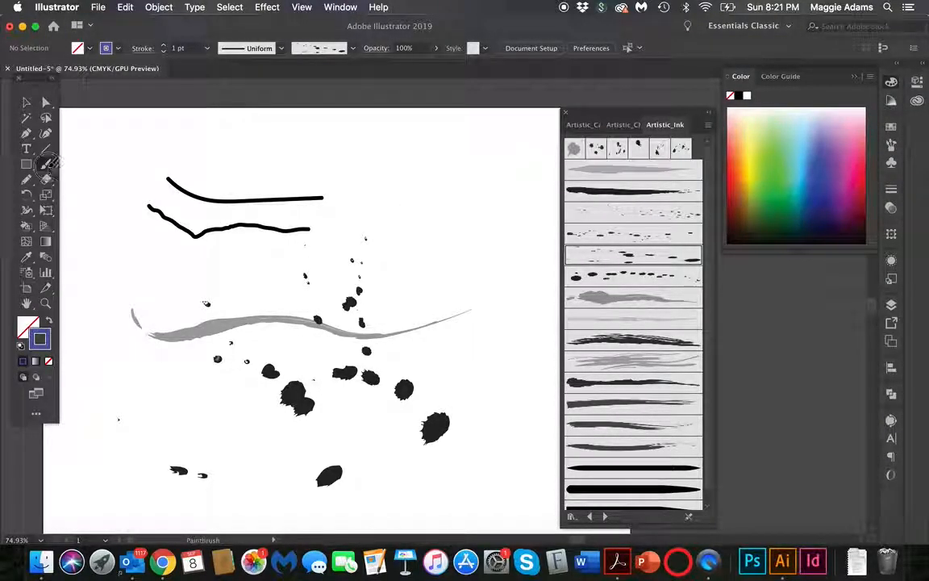
{"action": "left_click_drag", "start_coordinate": [244, 299], "coordinate": [543, 248]}
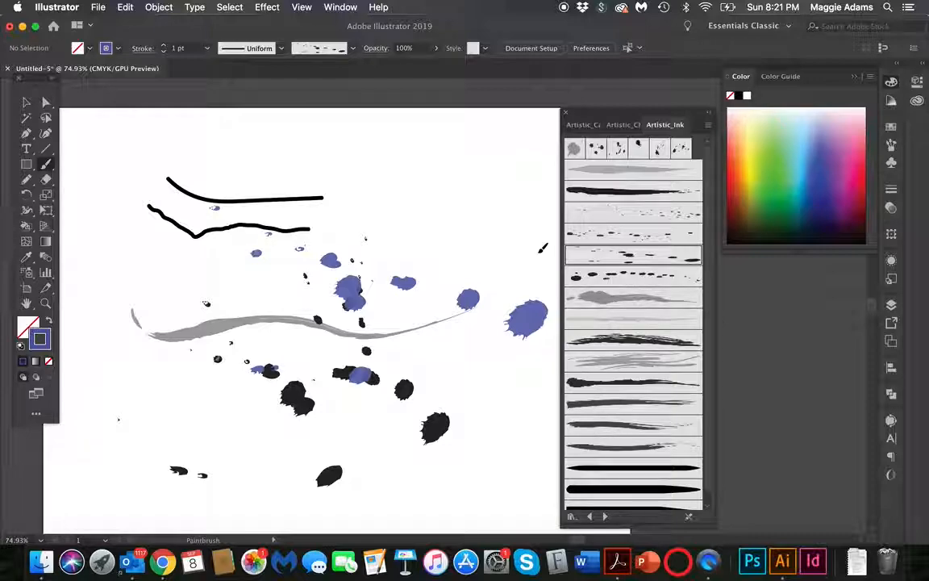
{"action": "left_click", "coordinate": [772, 136]}
{"action": "left_click_drag", "start_coordinate": [130, 276], "coordinate": [420, 484]}
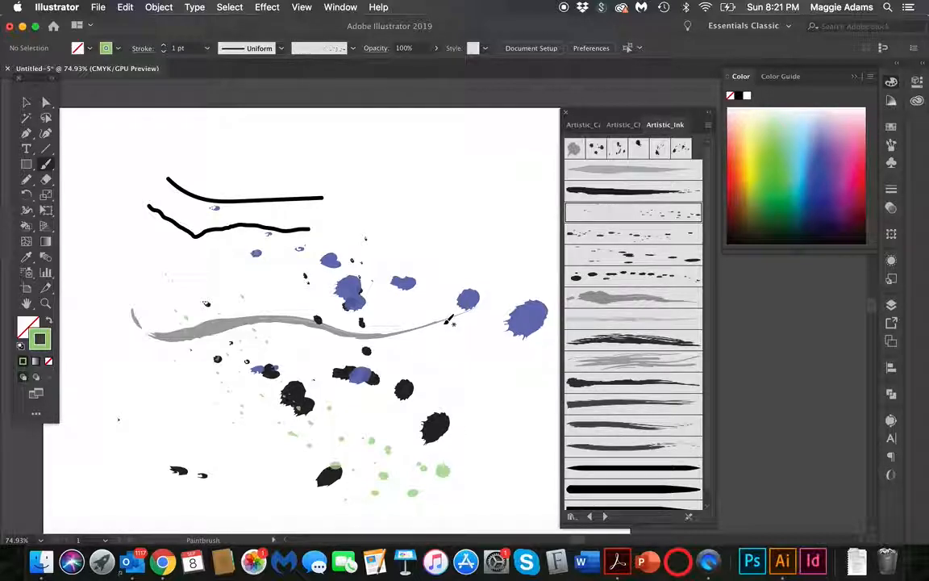
Step: Select the blue-violet splatter path and stretch it from its lower-left corner so that it spans most of the visible artboard
{"action": "left_click", "coordinate": [26, 102]}
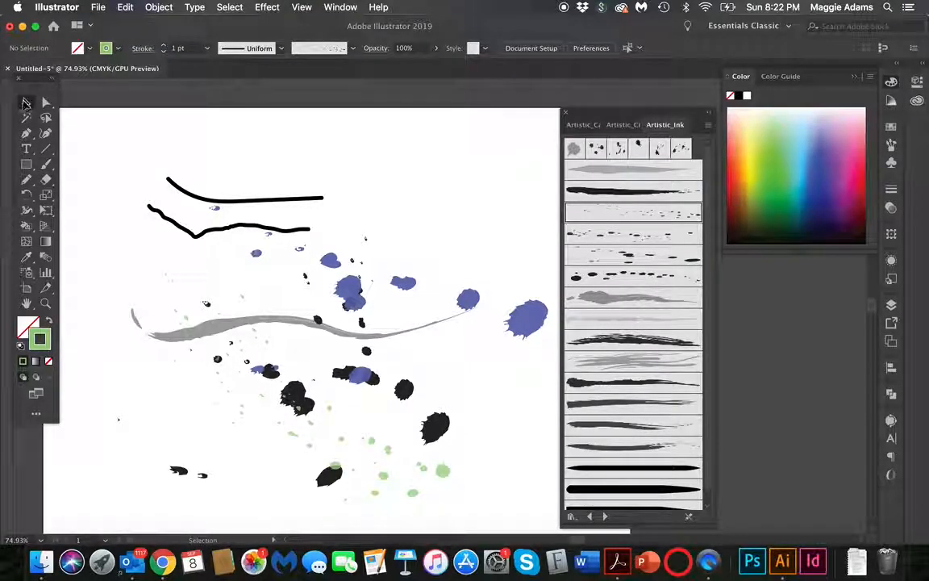
{"action": "left_click", "coordinate": [477, 308]}
{"action": "left_click", "coordinate": [439, 294]}
{"action": "left_click", "coordinate": [398, 287]}
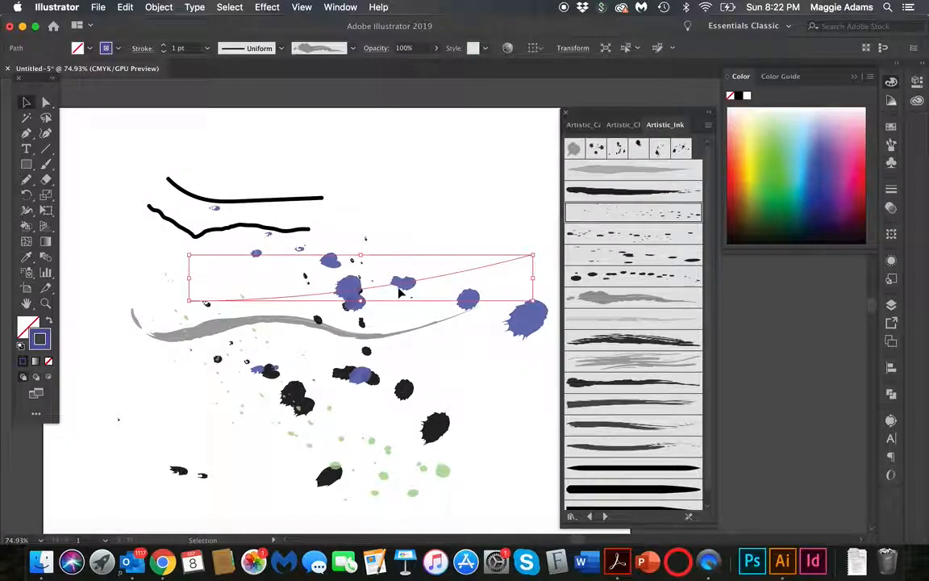
{"action": "left_click_drag", "start_coordinate": [188, 302], "coordinate": [86, 329]}
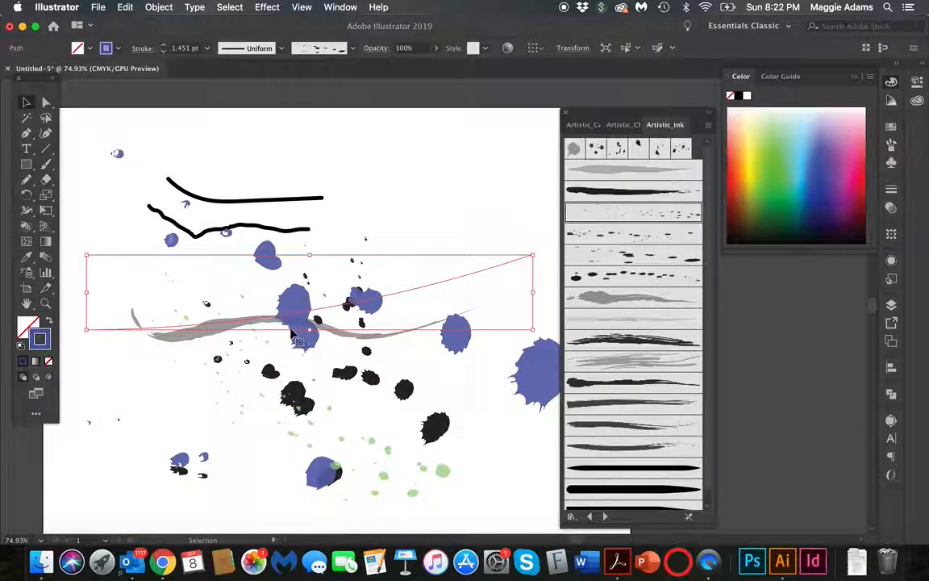
Step: Reduce the blue-violet splatter's stroke weight to 0.25 pt and deselect it, keeping blue-violet as the stroke colour with no fill
{"action": "left_click", "coordinate": [164, 45]}
{"action": "left_click", "coordinate": [163, 52]}
{"action": "left_click", "coordinate": [164, 52]}
{"action": "left_click", "coordinate": [163, 52]}
{"action": "left_click", "coordinate": [165, 52]}
{"action": "left_click", "coordinate": [166, 53]}
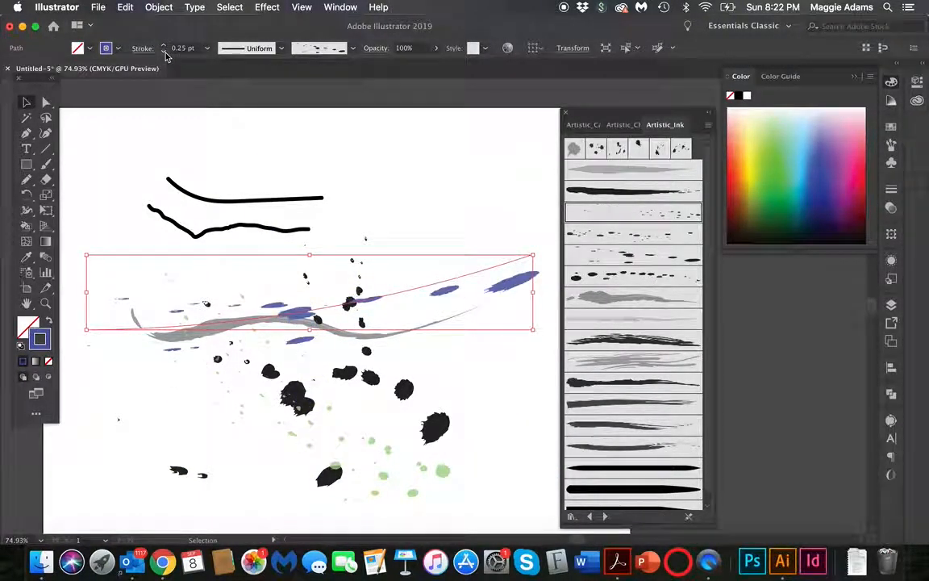
{"action": "left_click", "coordinate": [428, 125]}
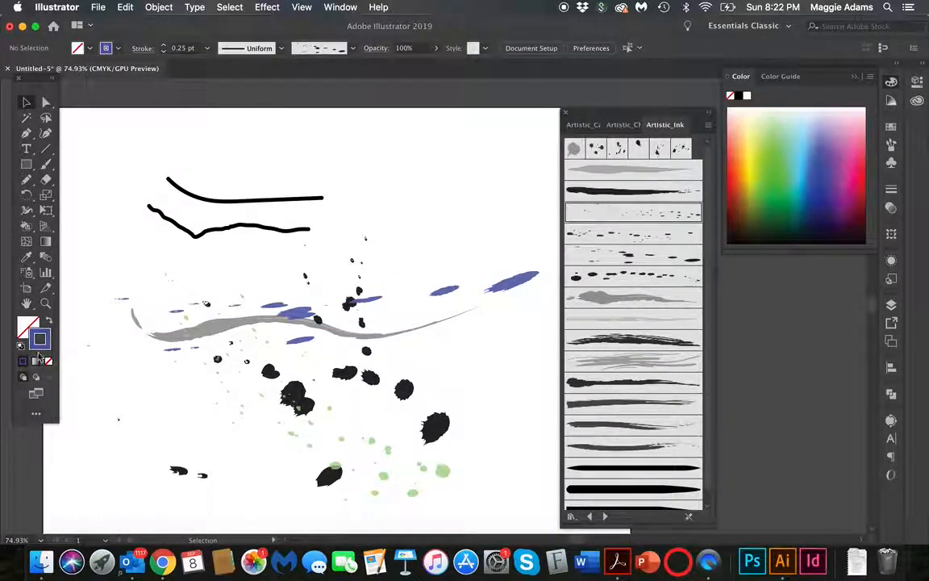
{"action": "left_click", "coordinate": [48, 321]}
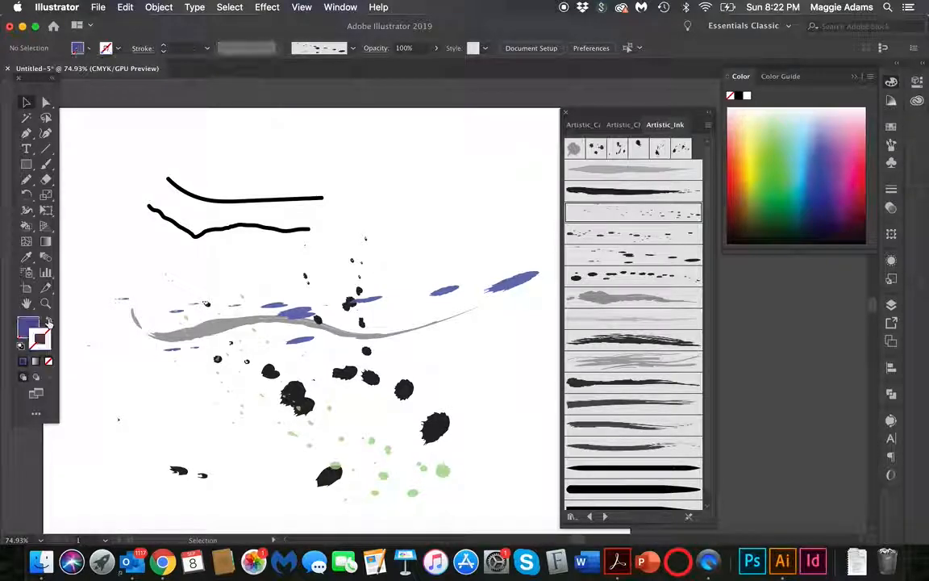
{"action": "left_click", "coordinate": [49, 321]}
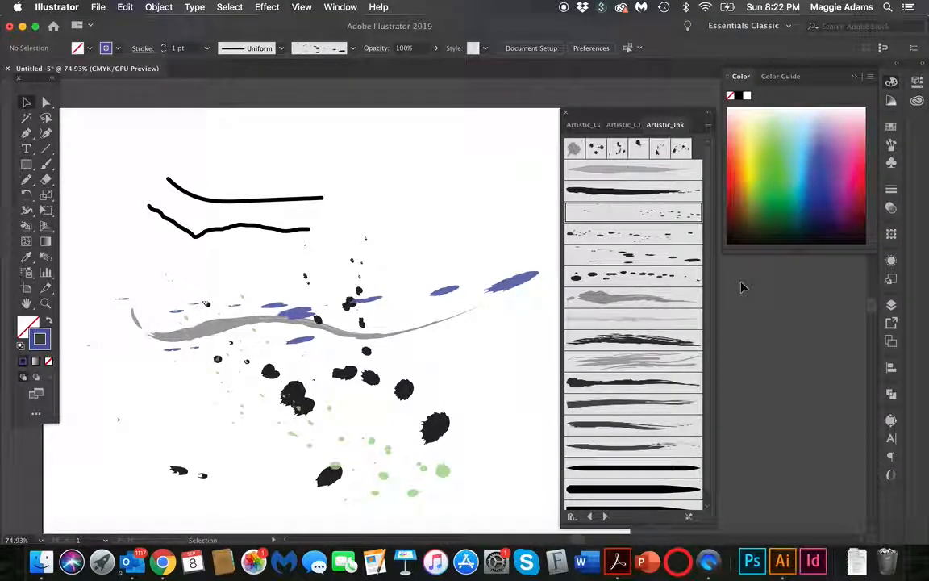
Step: Hide the Brush Strokes layer
{"action": "left_click", "coordinate": [891, 304]}
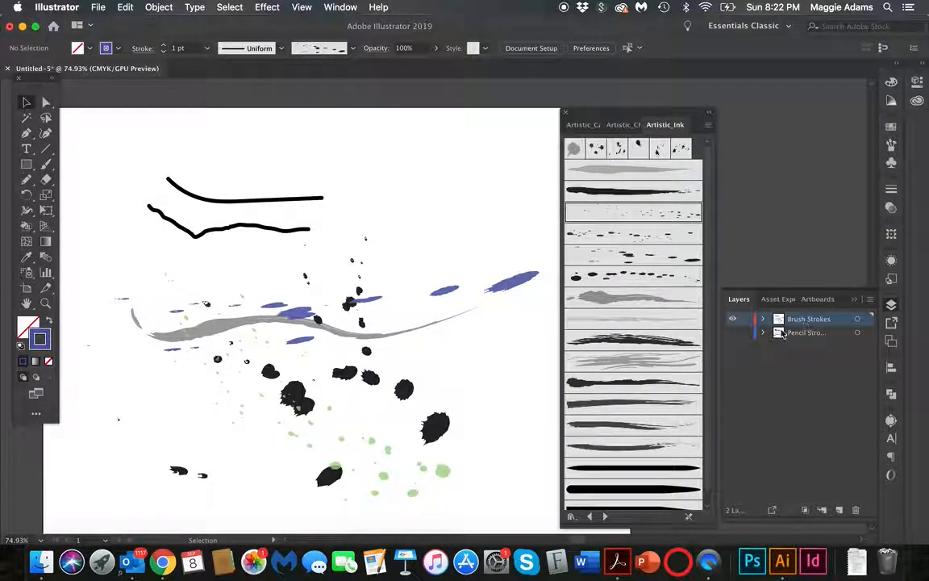
{"action": "key", "text": "super+y"}
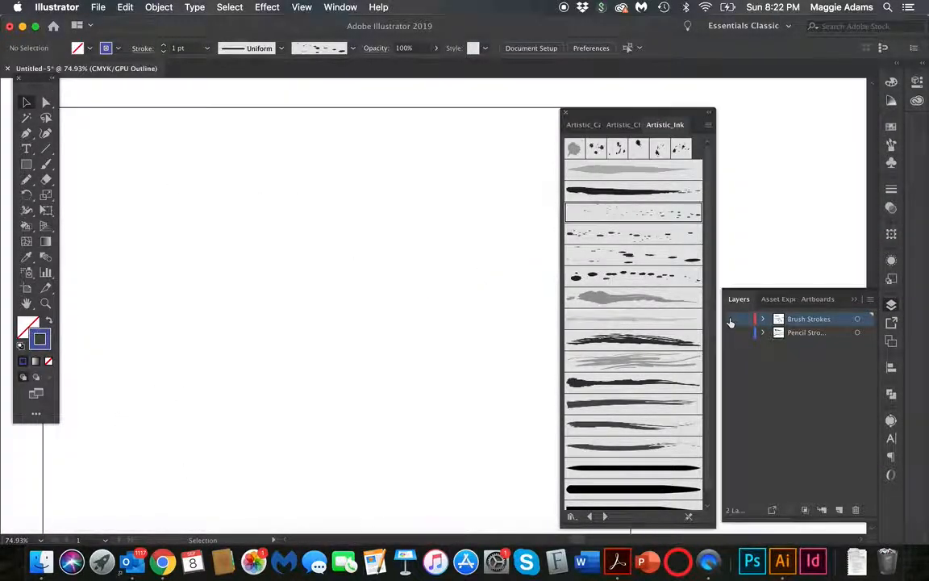
{"action": "key", "text": "super+y"}
Step: Add a new layer named Live Paint and move the brush libraries off the artboard as a collapsed group
{"action": "left_click", "coordinate": [838, 512]}
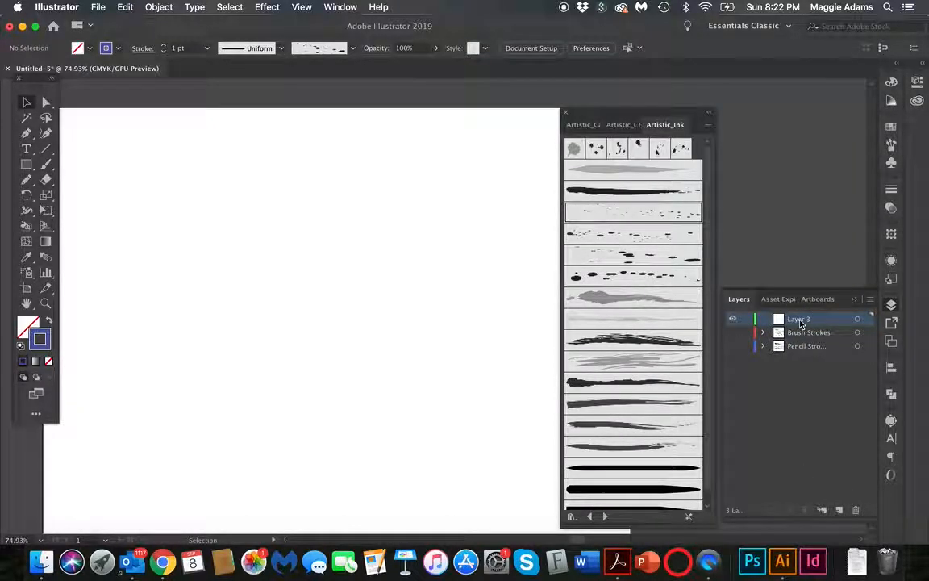
{"action": "double_click", "coordinate": [799, 321]}
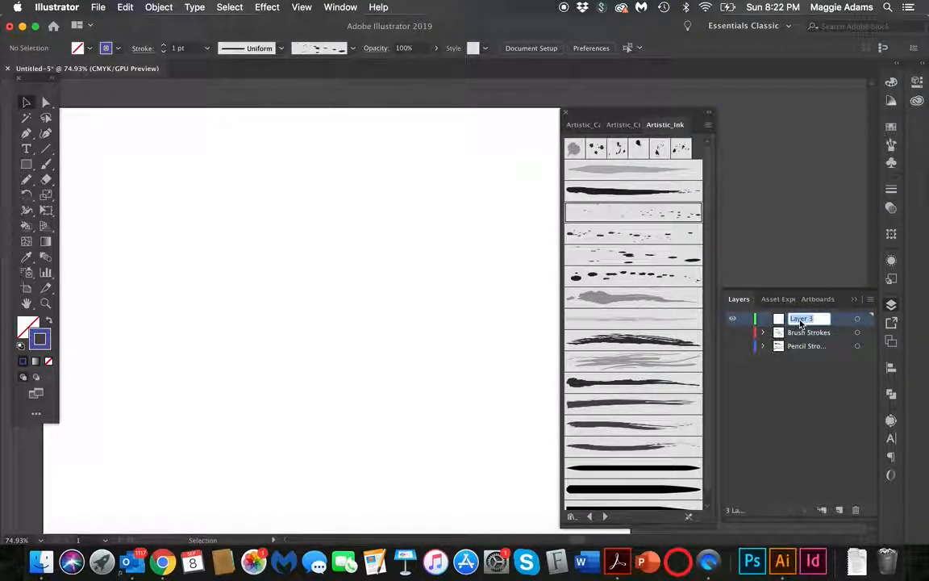
{"action": "type", "text": "Live Paint"}
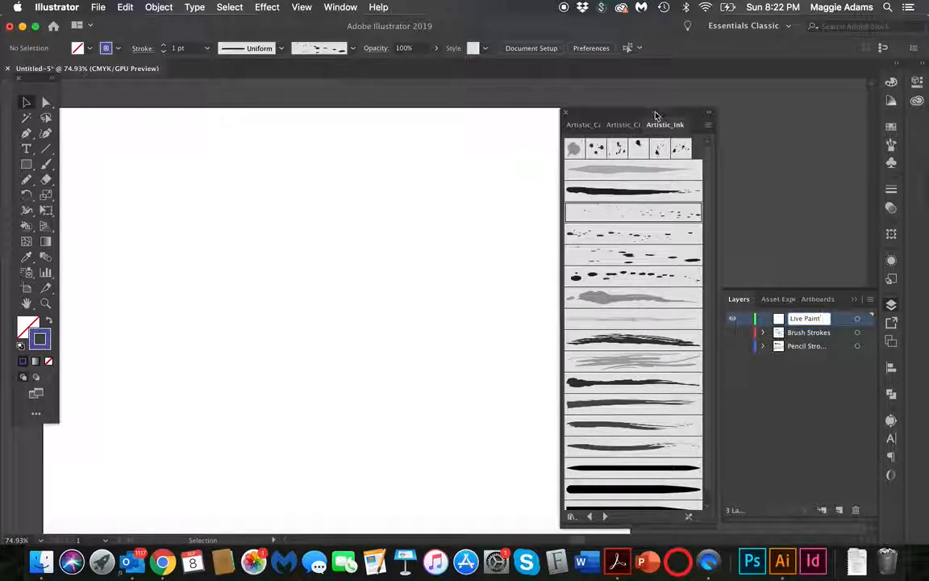
{"action": "mouse_move", "coordinate": [655, 115]}
{"action": "left_mouse_down"}
{"action": "mouse_move", "coordinate": [755, 89]}
{"action": "mouse_move", "coordinate": [836, 86]}
{"action": "left_mouse_up"}
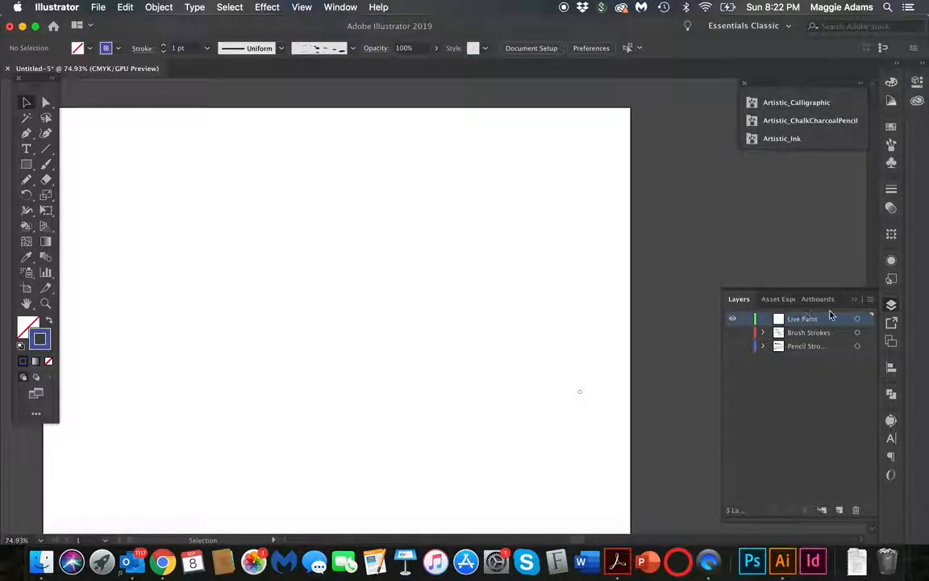
{"action": "scroll", "coordinate": [273, 232], "scroll_direction": "left", "scroll_amount": 5}
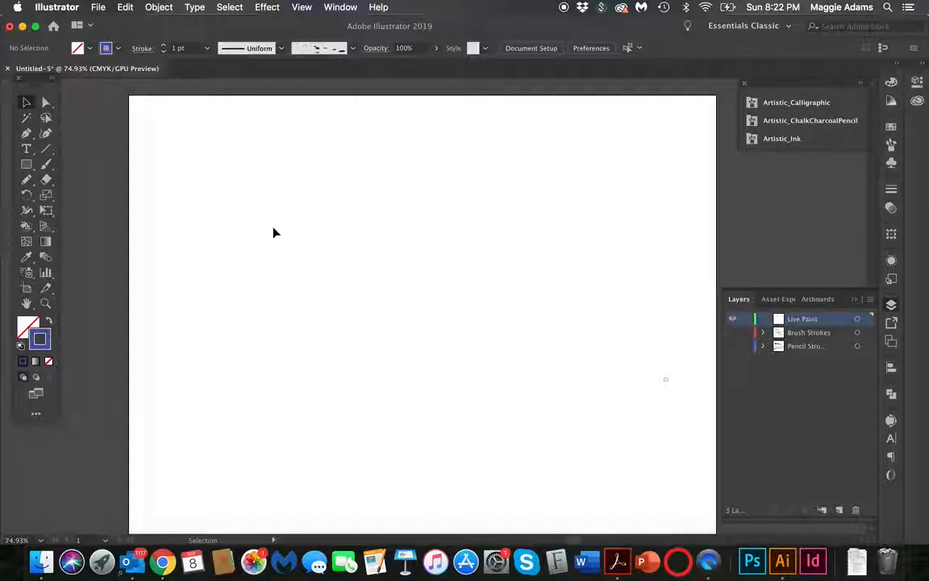
Step: Draw a nearly square rectangle near the artboard's upper-left corner on the Live Paint layer
{"action": "left_click", "coordinate": [25, 164]}
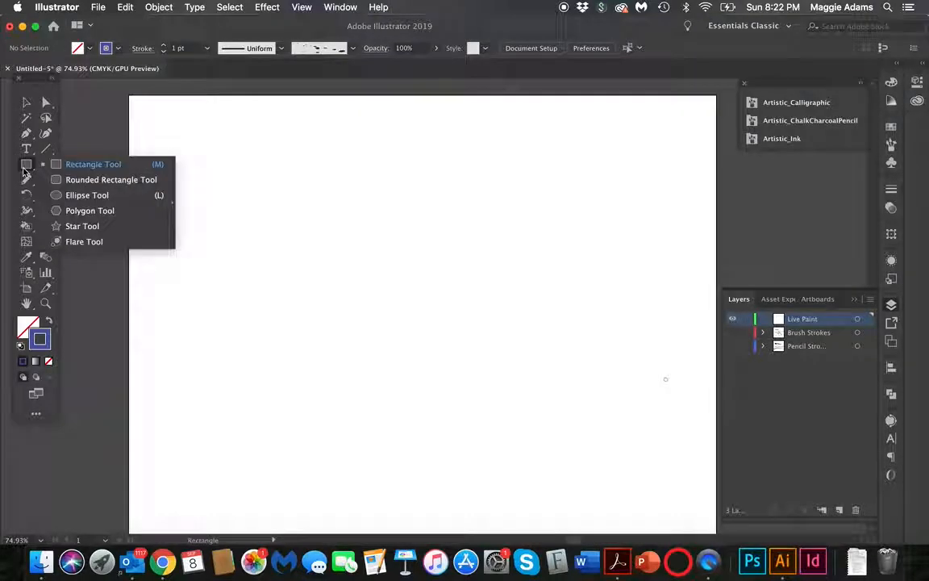
{"action": "left_click", "coordinate": [90, 171]}
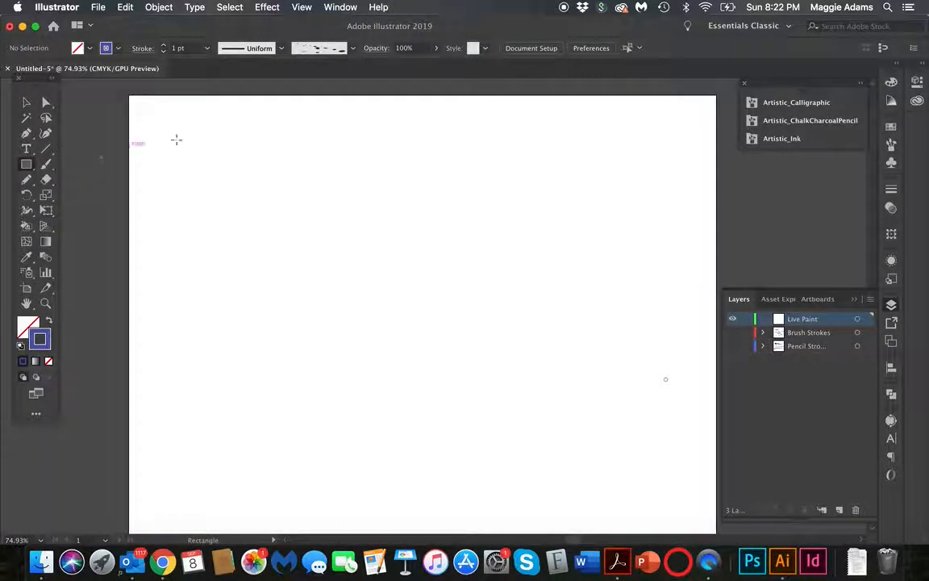
{"action": "left_click_drag", "start_coordinate": [202, 133], "coordinate": [313, 249]}
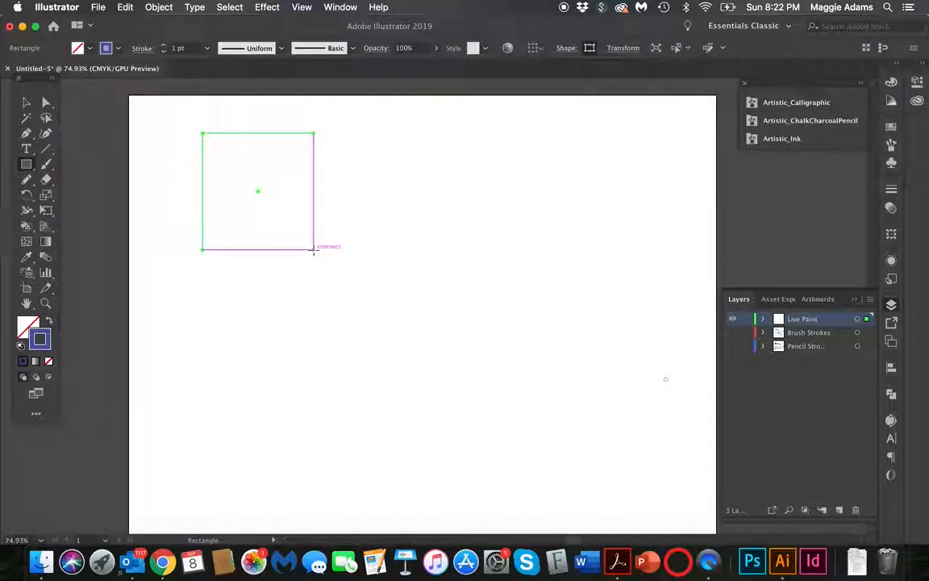
Step: Give the rectangle no fill and a 1 pt black stroke, and deselect it
{"action": "left_click", "coordinate": [53, 324]}
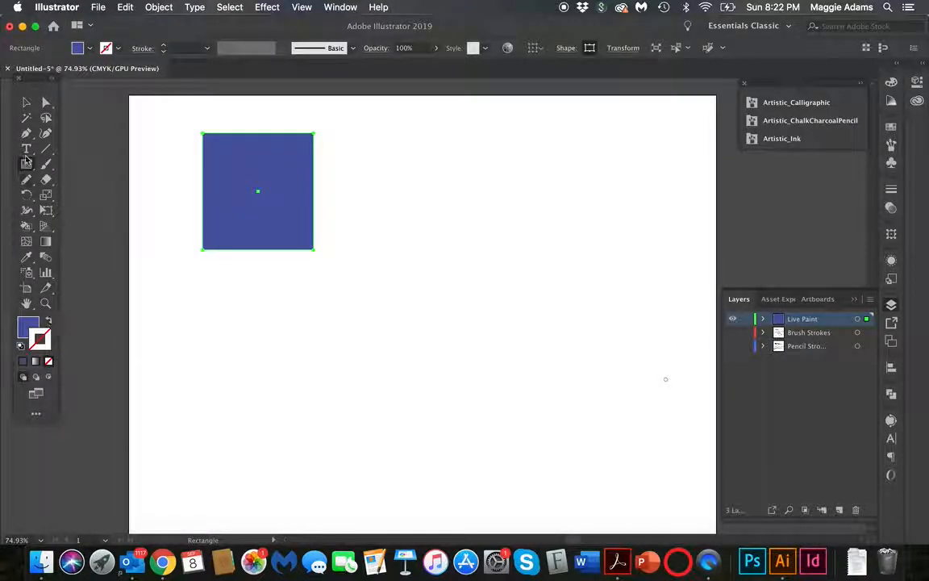
{"action": "left_click", "coordinate": [27, 103]}
{"action": "left_click", "coordinate": [27, 325]}
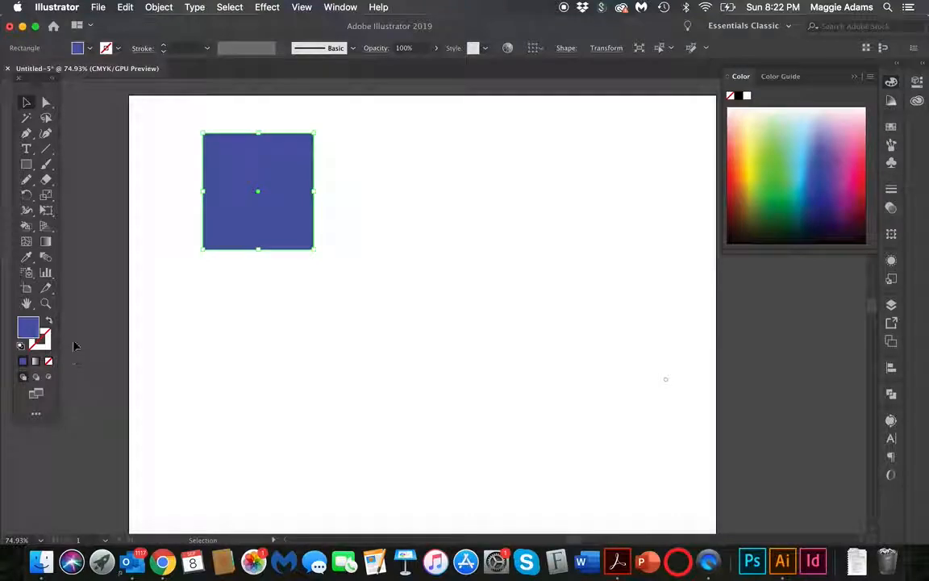
{"action": "left_click", "coordinate": [48, 322]}
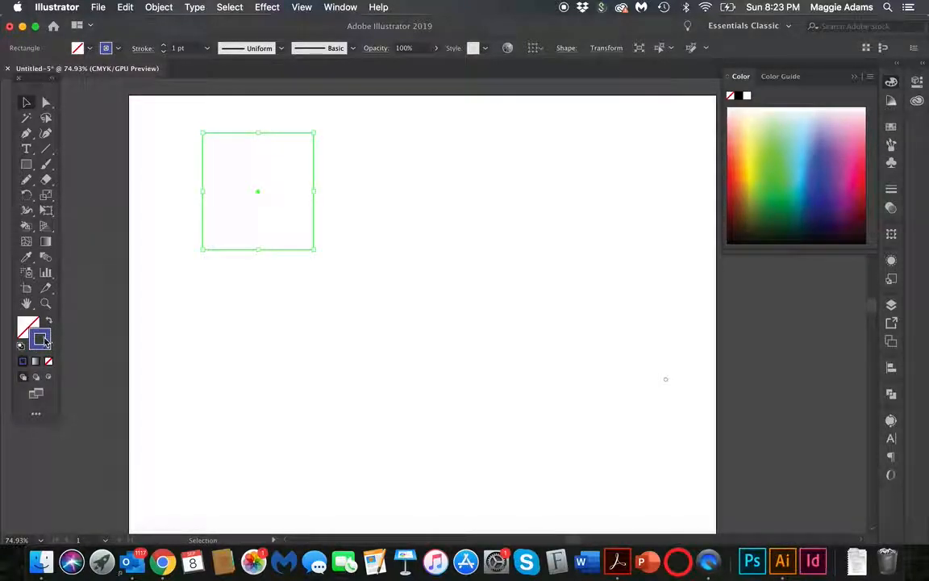
{"action": "left_click", "coordinate": [21, 347]}
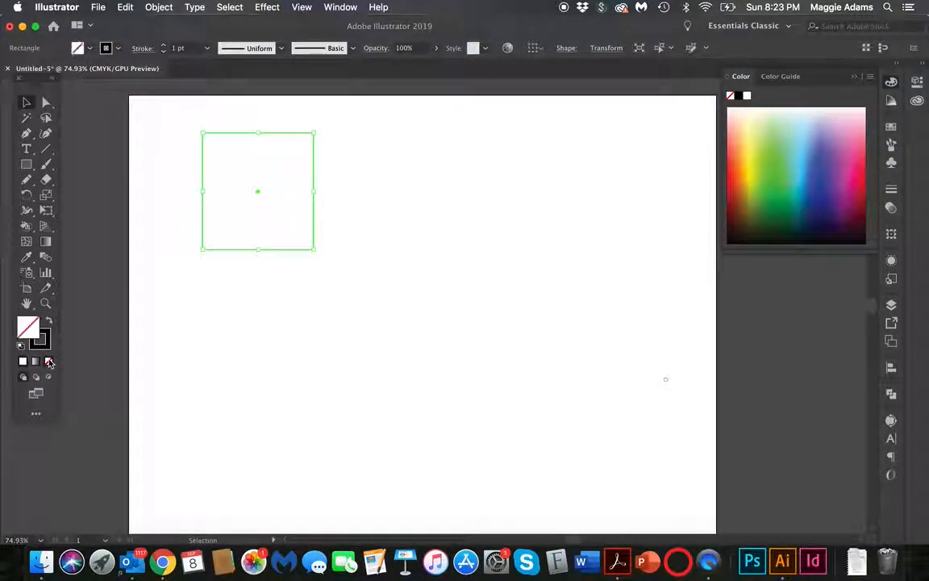
{"action": "left_click", "coordinate": [178, 280]}
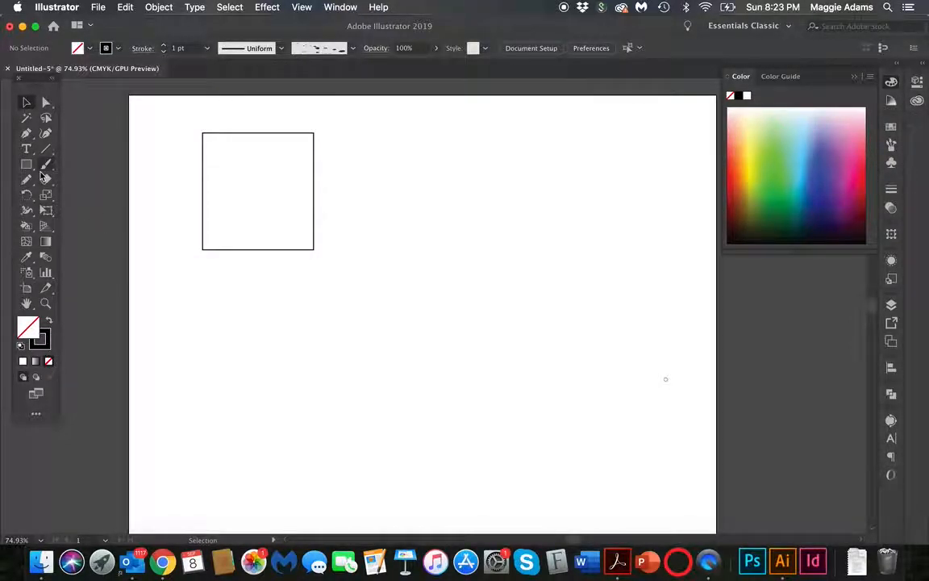
Step: Draw a rounded rectangle overlapping the rectangle's upper-right part and a circle overlapping its upper-left corner
{"action": "left_click_drag", "start_coordinate": [26, 164], "coordinate": [89, 181]}
{"action": "left_click_drag", "start_coordinate": [266, 126], "coordinate": [386, 175]}
{"action": "left_click_drag", "start_coordinate": [35, 169], "coordinate": [80, 193]}
{"action": "left_click_drag", "start_coordinate": [188, 116], "coordinate": [249, 189]}
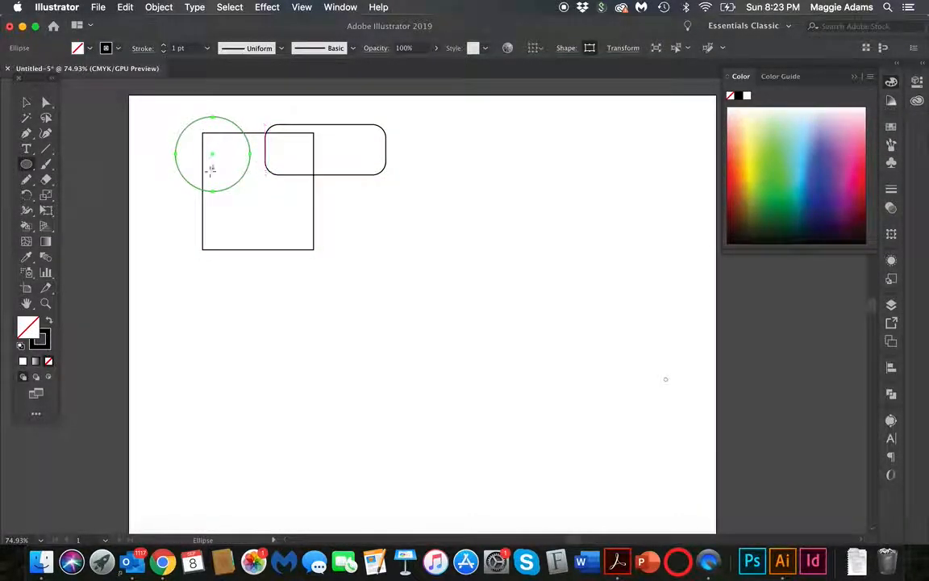
Step: Draw a wide ellipse across the middle of the rectangle, overlapping the circle and rounded rectangle, and deselect it
{"action": "left_click_drag", "start_coordinate": [154, 161], "coordinate": [352, 220]}
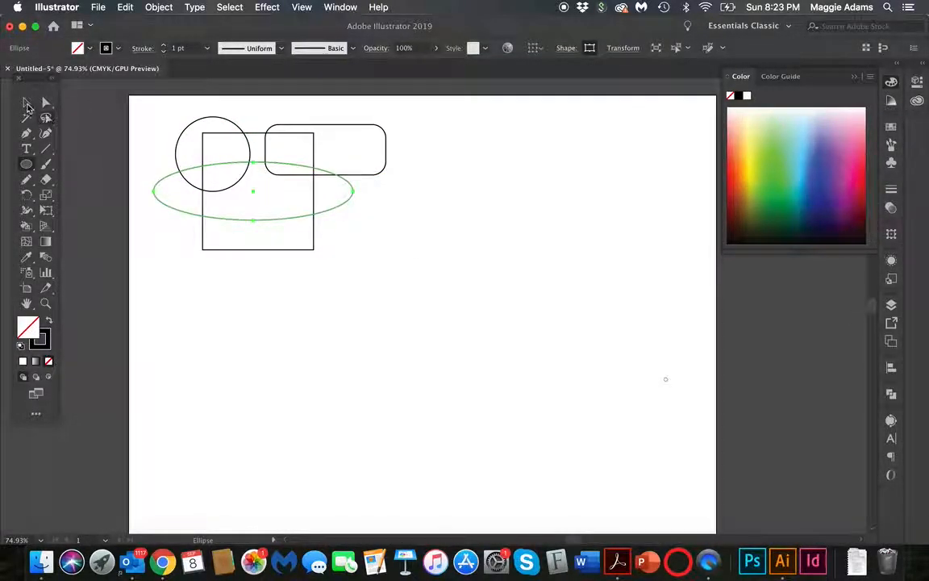
{"action": "left_click", "coordinate": [27, 104]}
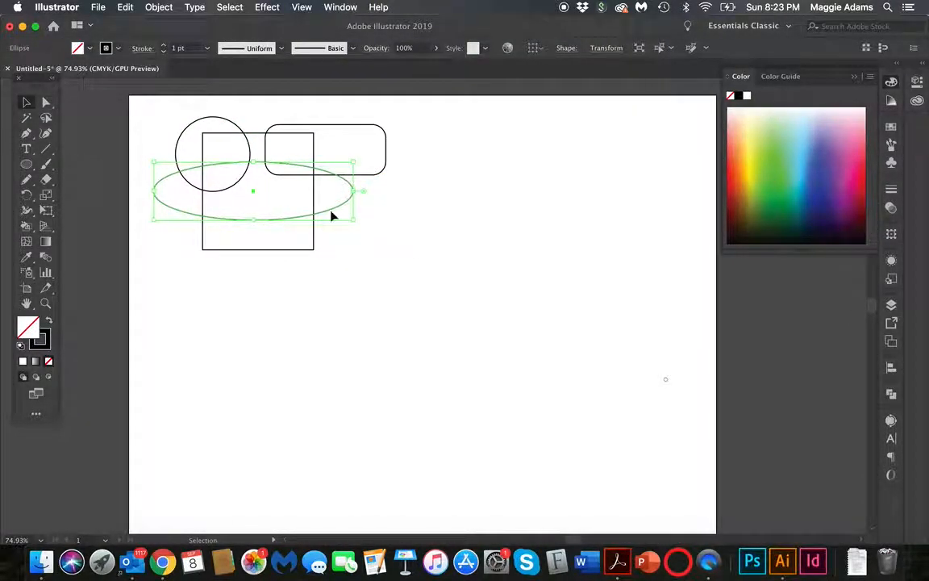
{"action": "left_click", "coordinate": [167, 133]}
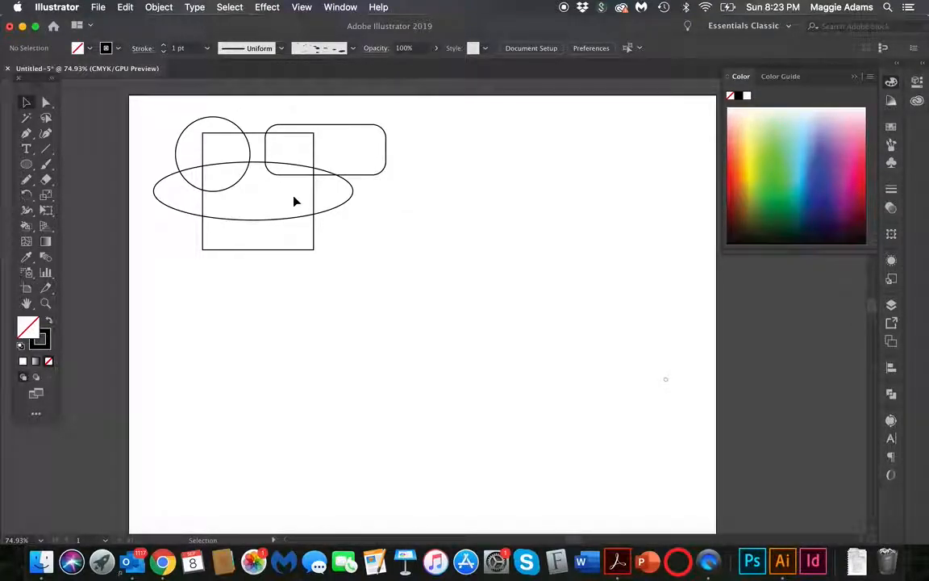
Step: Draw a triangle with the Polygon tool, move it down over the ellipse and rectangle, flatten it to a low wide shape, and deselect it
{"action": "left_click_drag", "start_coordinate": [26, 164], "coordinate": [72, 210]}
{"action": "left_click_drag", "start_coordinate": [263, 193], "coordinate": [344, 288]}
{"action": "left_click", "coordinate": [26, 102]}
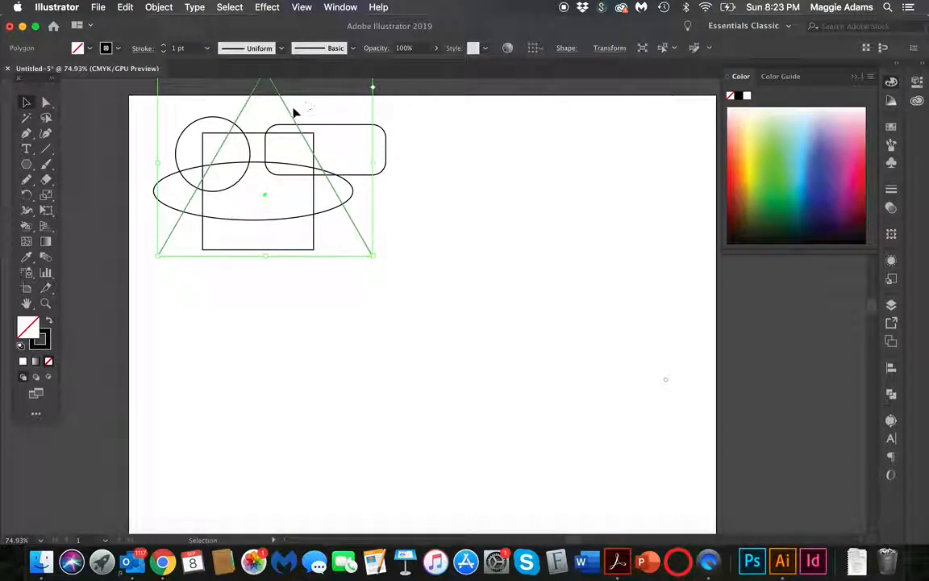
{"action": "left_click_drag", "start_coordinate": [292, 113], "coordinate": [288, 219]}
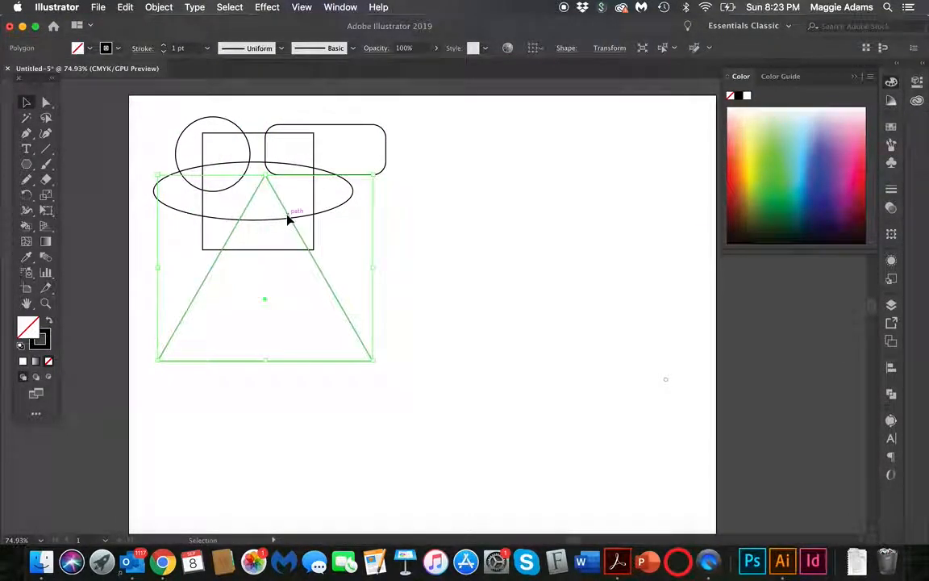
{"action": "left_click_drag", "start_coordinate": [264, 360], "coordinate": [261, 261]}
{"action": "left_click", "coordinate": [284, 316]}
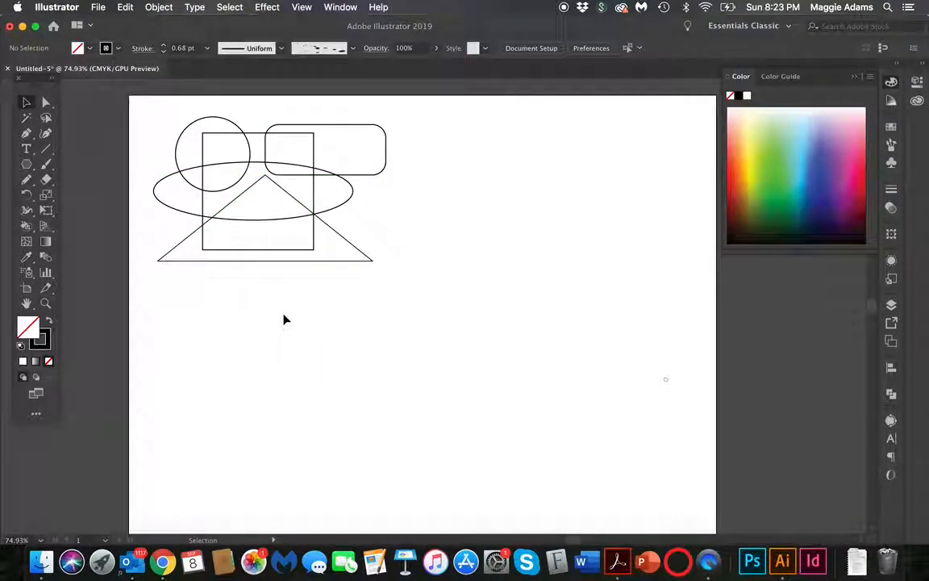
{"action": "left_click", "coordinate": [46, 164]}
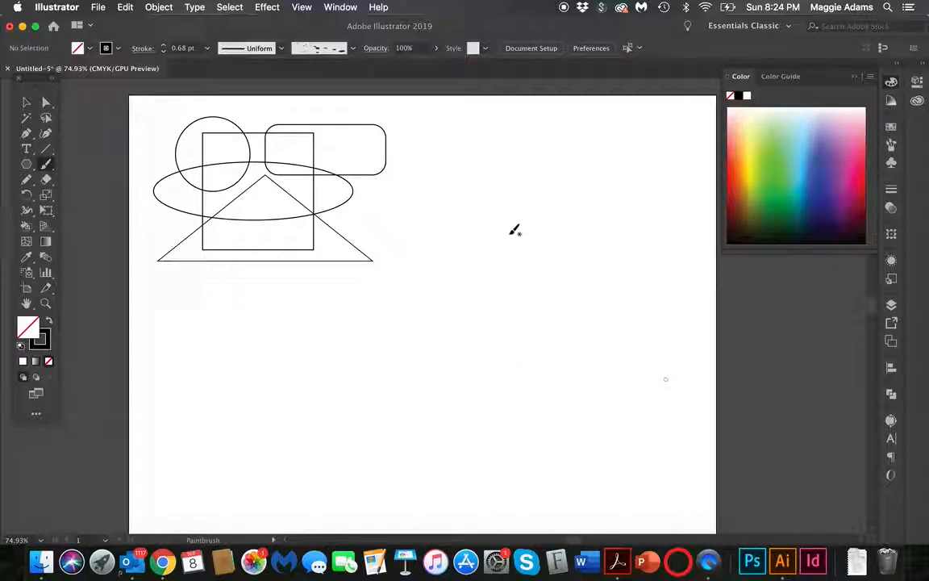
{"action": "mouse_move", "coordinate": [521, 227]}
{"action": "left_mouse_down"}
{"action": "mouse_move", "coordinate": [557, 246]}
{"action": "mouse_move", "coordinate": [536, 234]}
{"action": "mouse_move", "coordinate": [433, 244]}
{"action": "mouse_move", "coordinate": [477, 253]}
{"action": "mouse_move", "coordinate": [564, 240]}
{"action": "left_mouse_up"}
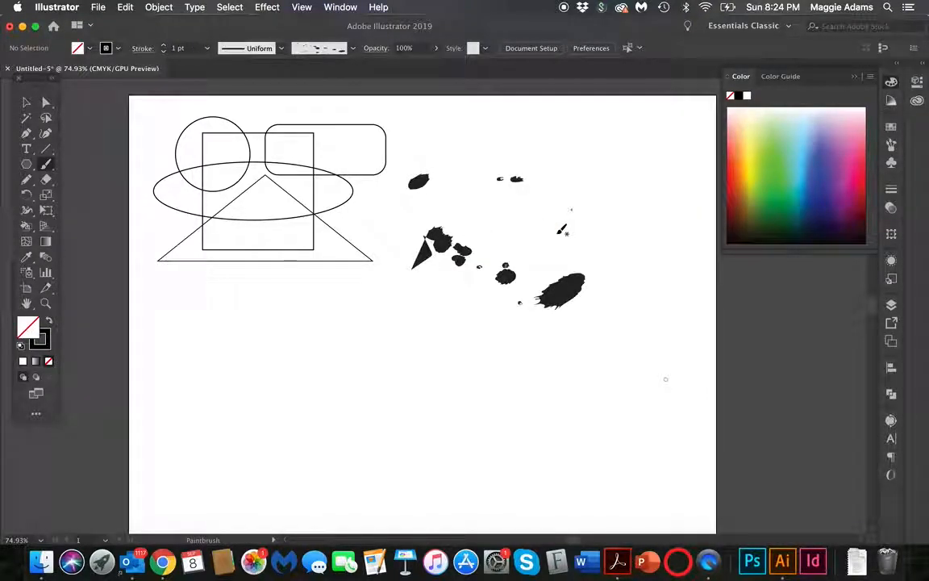
{"action": "key", "text": "super+z"}
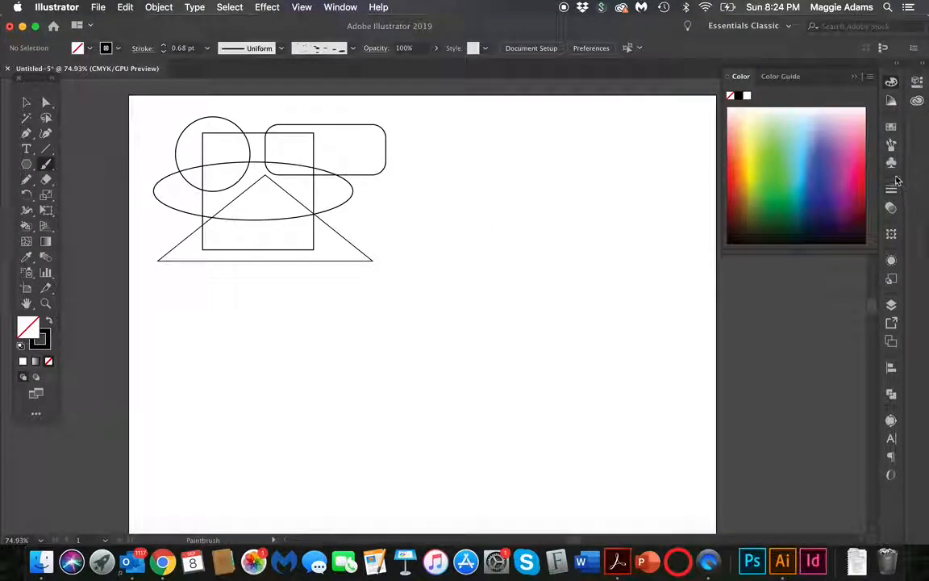
Step: Paint a closed half-dome eye outline to the right of the overlapping shapes with the Paintbrush and apply the Basic brush to it
{"action": "left_click", "coordinate": [891, 143]}
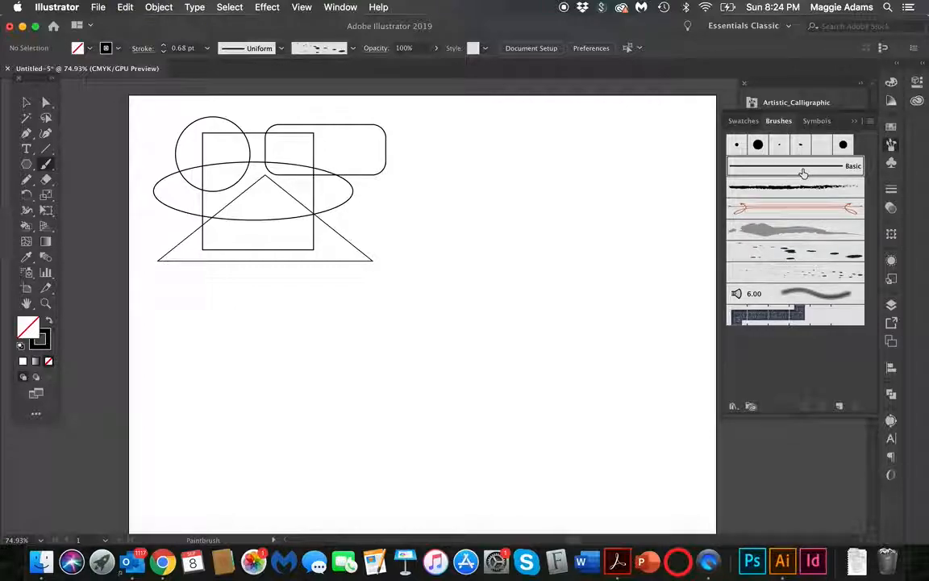
{"action": "left_click", "coordinate": [890, 145]}
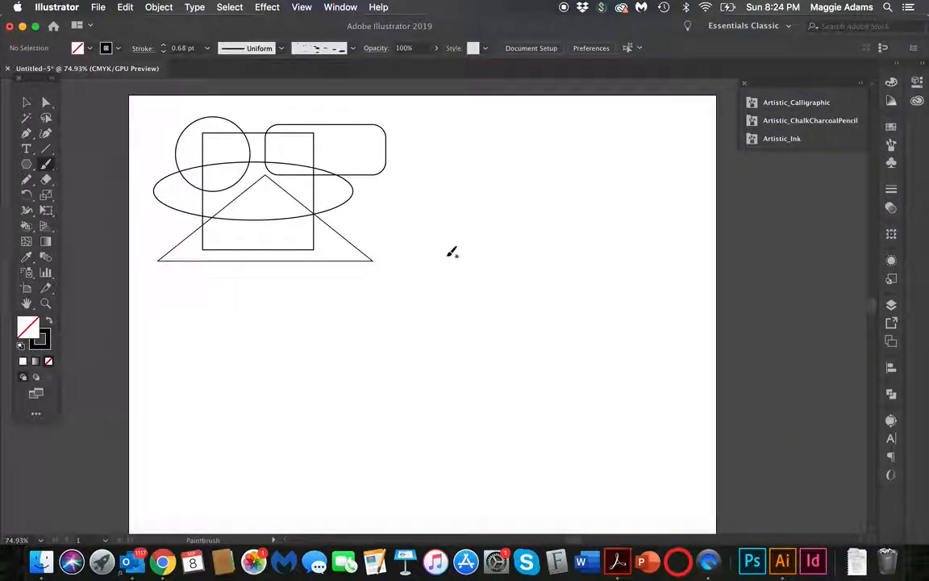
{"action": "mouse_move", "coordinate": [440, 273]}
{"action": "left_mouse_down"}
{"action": "mouse_move", "coordinate": [464, 235]}
{"action": "mouse_move", "coordinate": [533, 261]}
{"action": "mouse_move", "coordinate": [537, 278]}
{"action": "mouse_move", "coordinate": [445, 283]}
{"action": "mouse_move", "coordinate": [439, 274]}
{"action": "left_mouse_up"}
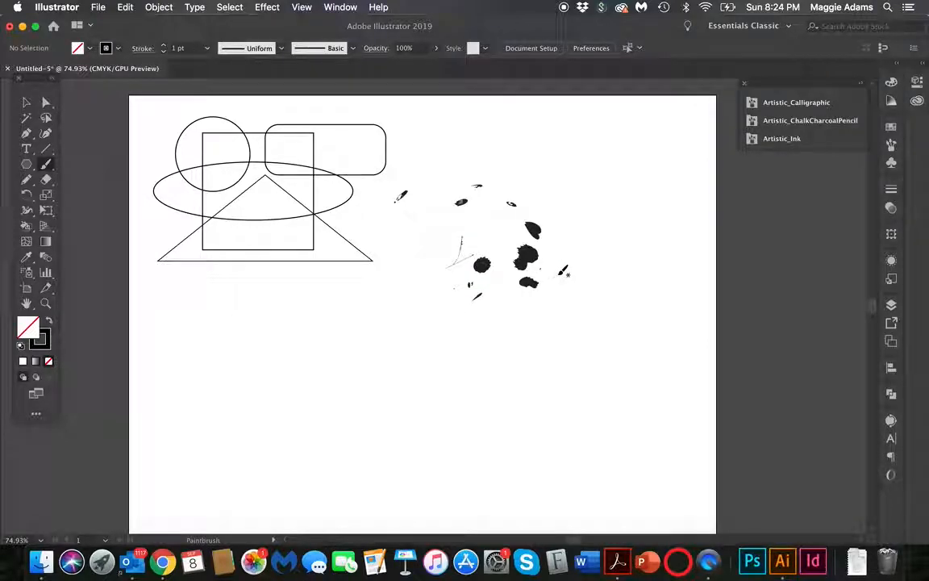
{"action": "left_click", "coordinate": [40, 344]}
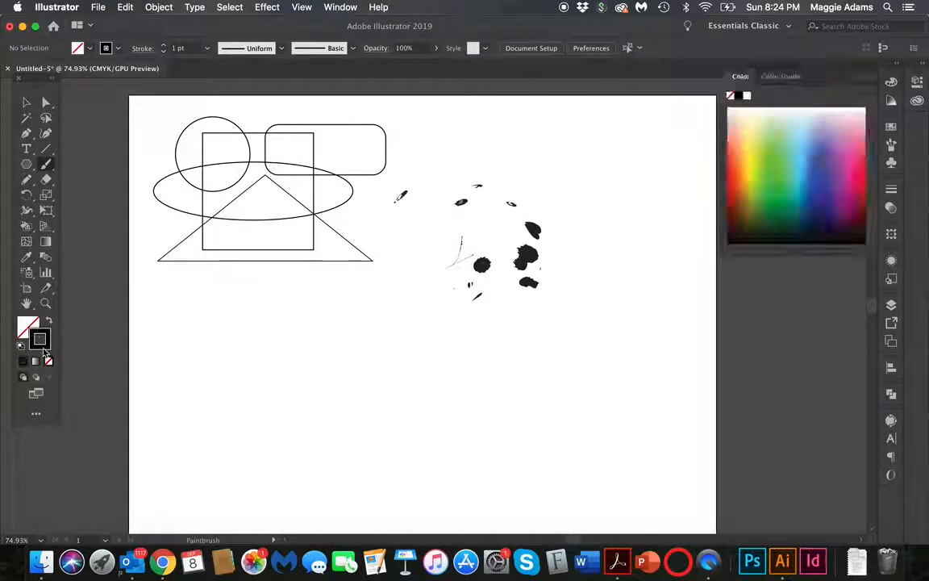
{"action": "left_click", "coordinate": [892, 145]}
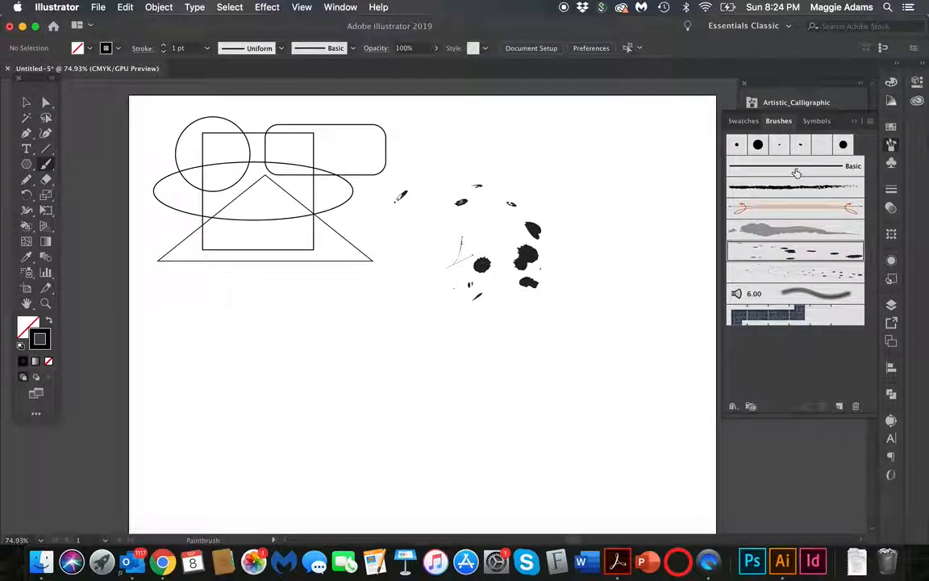
{"action": "left_click", "coordinate": [25, 102]}
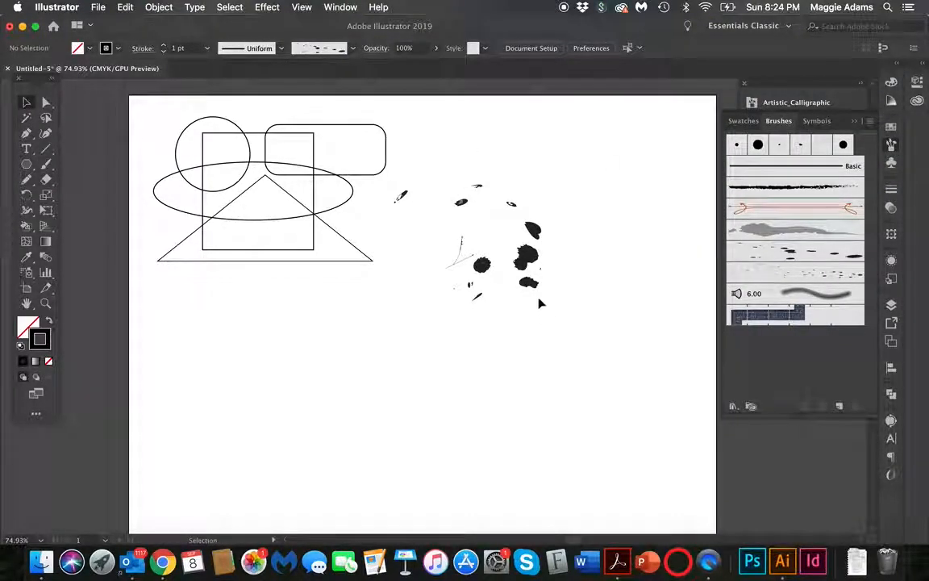
{"action": "left_click", "coordinate": [534, 283]}
{"action": "left_click", "coordinate": [818, 166]}
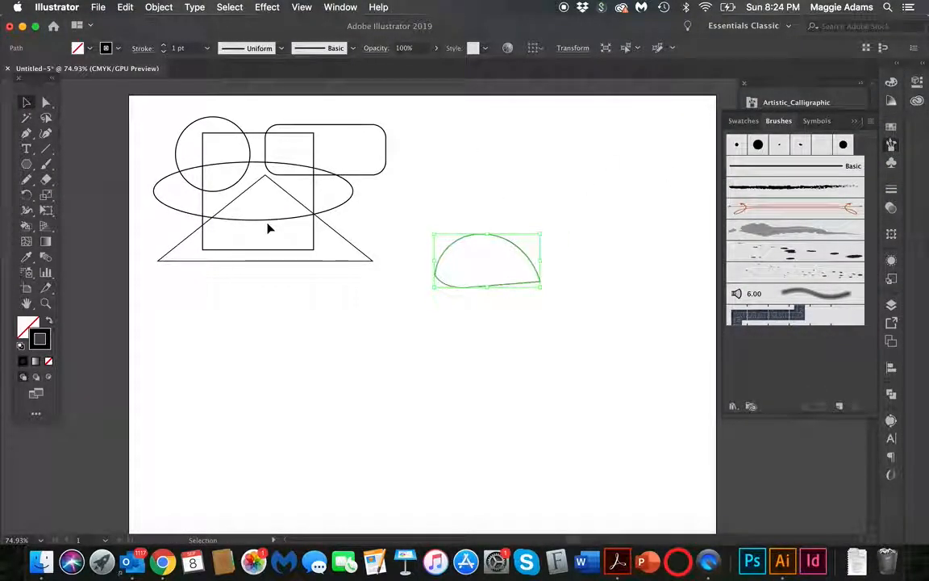
Step: Paint a matching second eye outline and a curved nose line below the eyes, apply the Basic brush to them, and deselect
{"action": "left_click", "coordinate": [45, 164]}
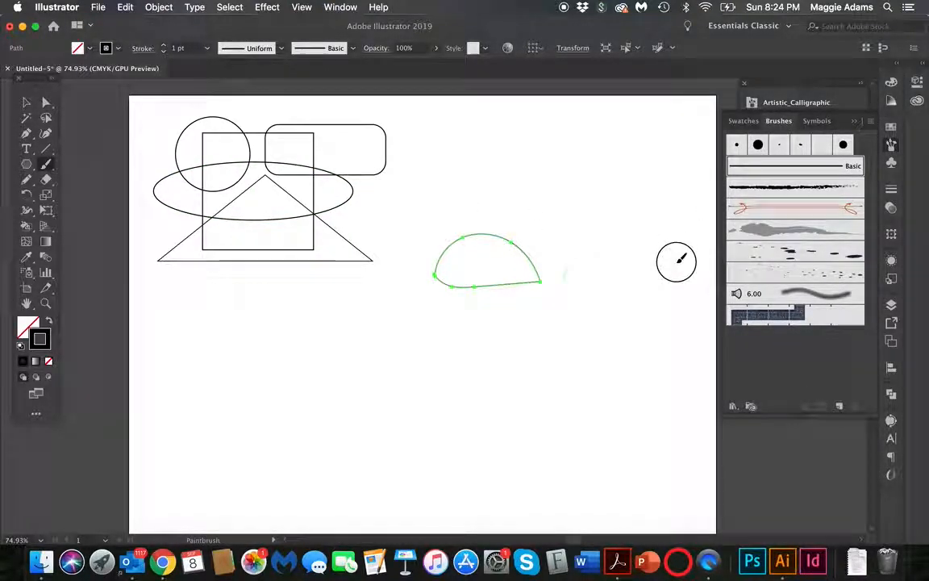
{"action": "left_click_drag", "start_coordinate": [610, 284], "coordinate": [563, 281]}
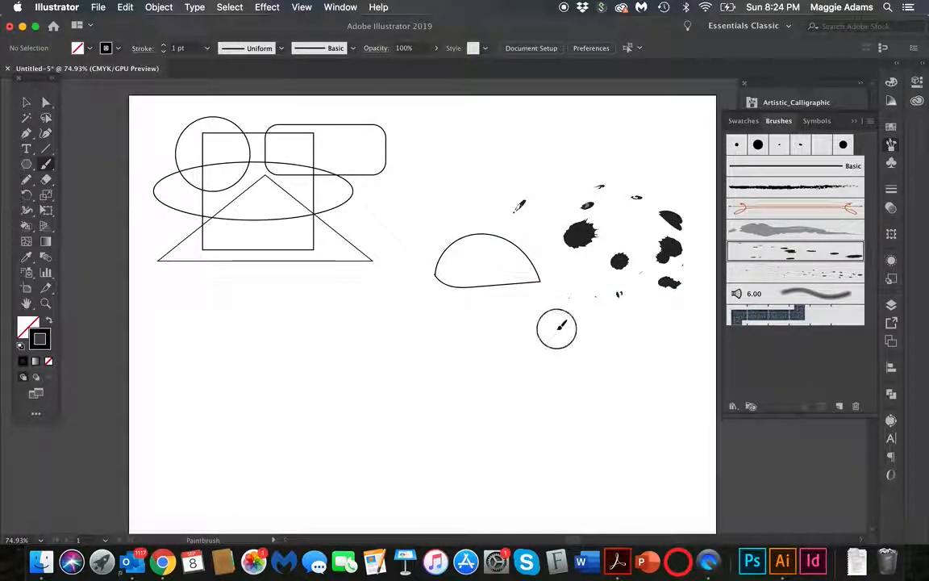
{"action": "mouse_move", "coordinate": [513, 417]}
{"action": "left_mouse_down"}
{"action": "mouse_move", "coordinate": [558, 437]}
{"action": "mouse_move", "coordinate": [576, 423]}
{"action": "mouse_move", "coordinate": [595, 440]}
{"action": "left_mouse_up"}
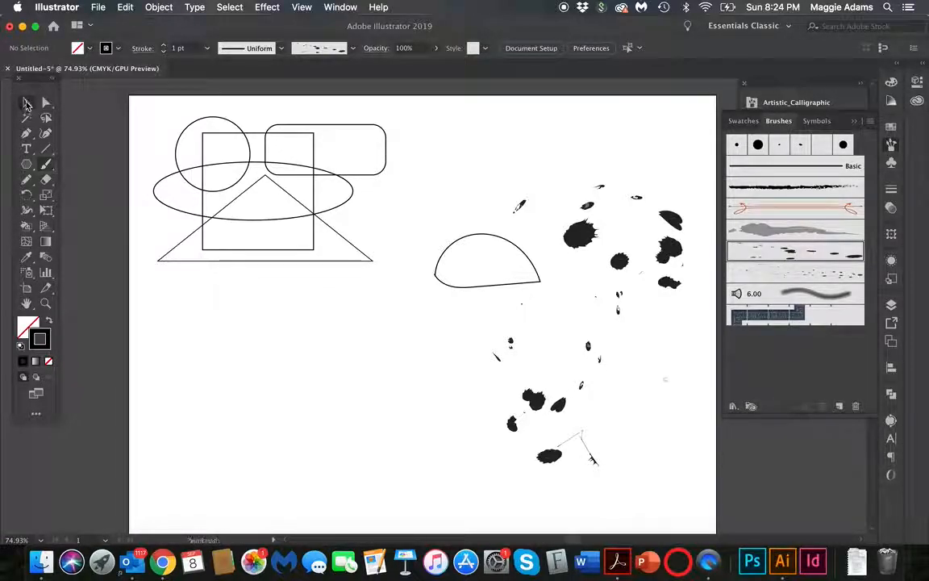
{"action": "left_click_drag", "start_coordinate": [453, 191], "coordinate": [616, 499]}
{"action": "left_click", "coordinate": [795, 166]}
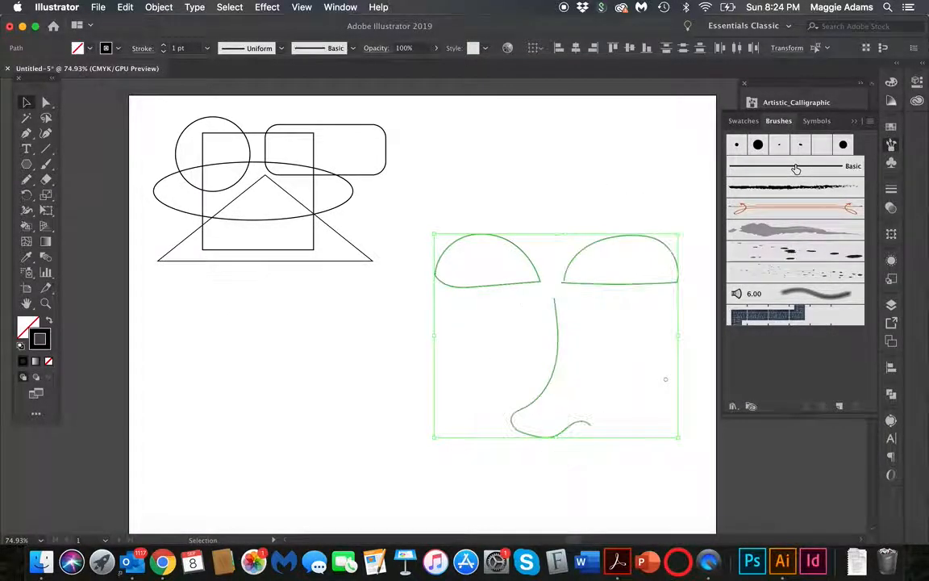
{"action": "left_click", "coordinate": [579, 178]}
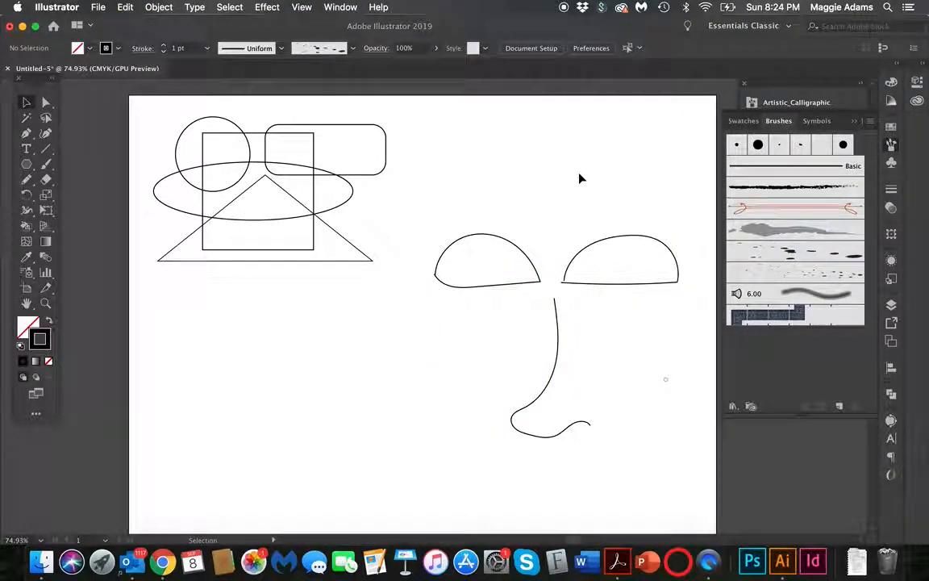
Step: Paint an oval iris inside the first eye outline and apply the Basic brush to it
{"action": "left_click", "coordinate": [46, 166]}
{"action": "mouse_move", "coordinate": [489, 242]}
{"action": "left_mouse_down"}
{"action": "mouse_move", "coordinate": [460, 256]}
{"action": "mouse_move", "coordinate": [470, 287]}
{"action": "mouse_move", "coordinate": [493, 279]}
{"action": "mouse_move", "coordinate": [484, 233]}
{"action": "left_mouse_up"}
{"action": "key", "text": "v"}
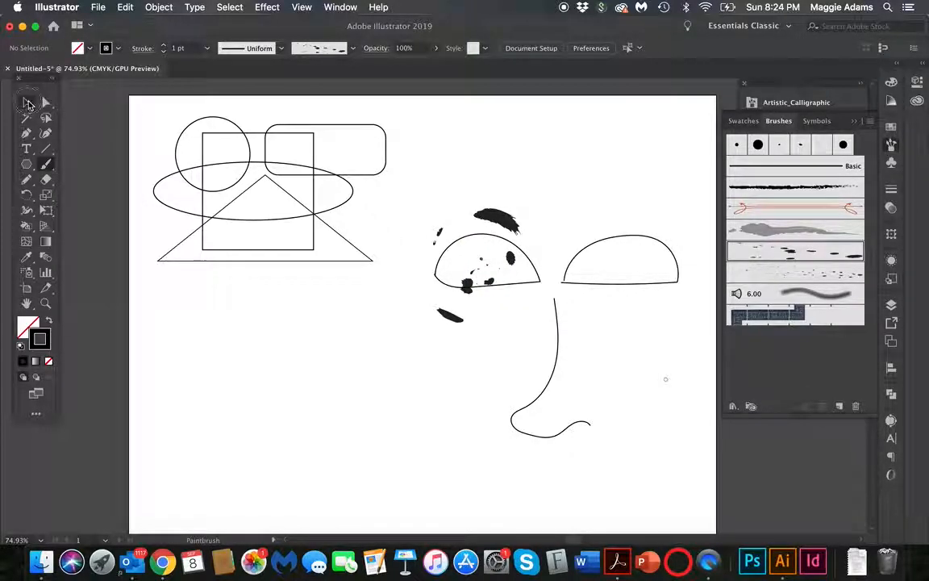
{"action": "left_click", "coordinate": [508, 224]}
{"action": "left_click", "coordinate": [790, 165]}
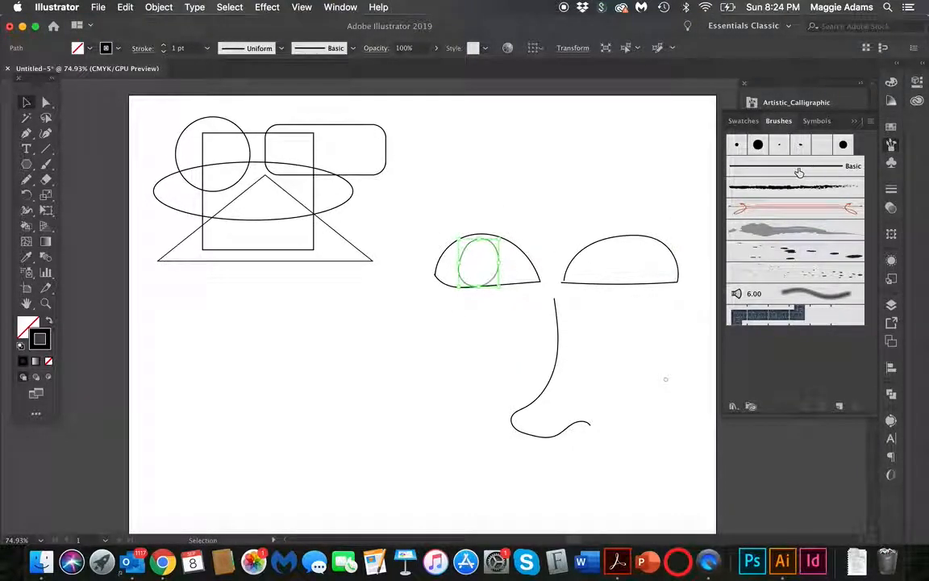
Step: Paint an oval iris inside the second eye with the Basic brush applied, and shift it slightly to the right within the eye
{"action": "left_click", "coordinate": [45, 165]}
{"action": "left_click", "coordinate": [823, 171]}
{"action": "mouse_move", "coordinate": [637, 234]}
{"action": "left_mouse_down"}
{"action": "mouse_move", "coordinate": [612, 242]}
{"action": "mouse_move", "coordinate": [611, 275]}
{"action": "mouse_move", "coordinate": [639, 271]}
{"action": "mouse_move", "coordinate": [636, 239]}
{"action": "mouse_move", "coordinate": [617, 234]}
{"action": "left_mouse_up"}
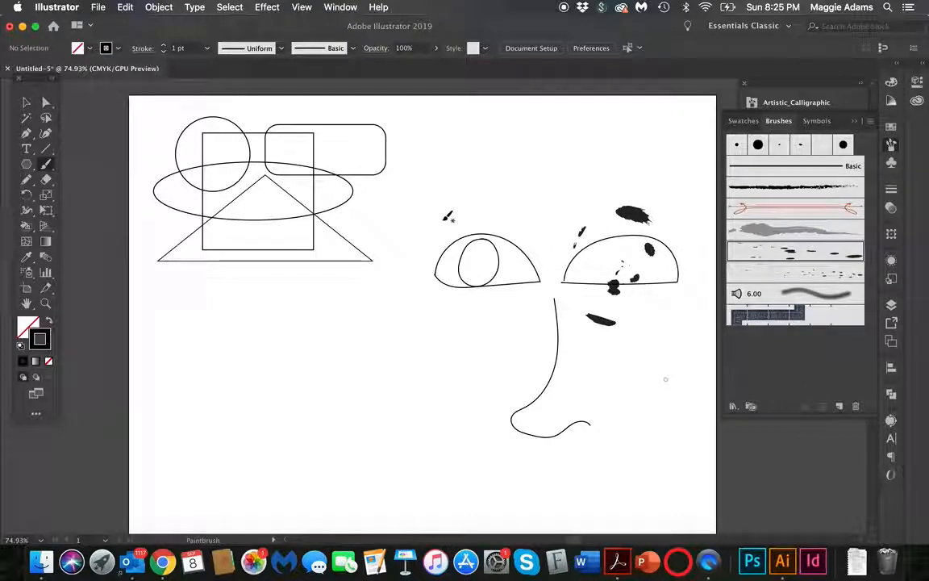
{"action": "left_click", "coordinate": [26, 103]}
{"action": "left_click", "coordinate": [625, 262]}
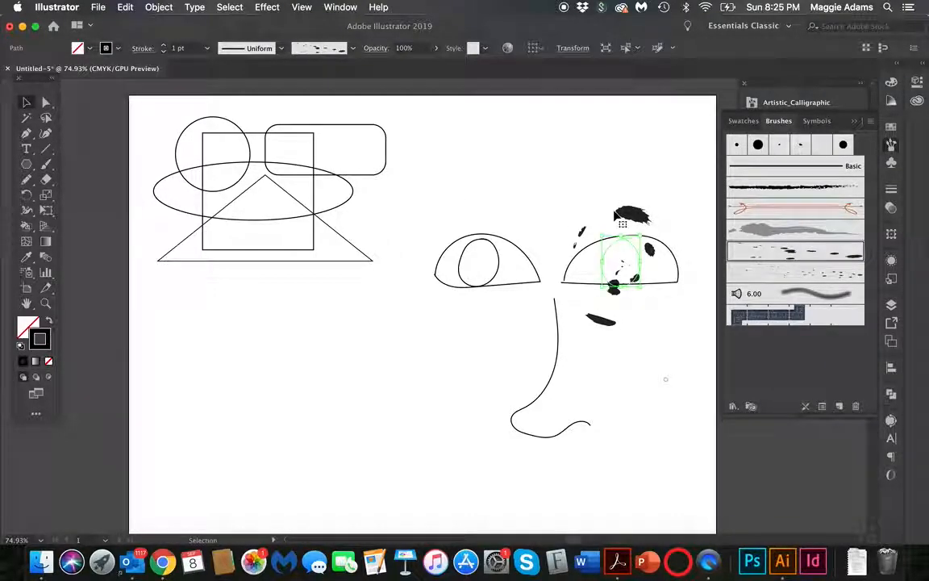
{"action": "double_click", "coordinate": [614, 213]}
{"action": "left_click", "coordinate": [800, 166]}
{"action": "left_click", "coordinate": [566, 169]}
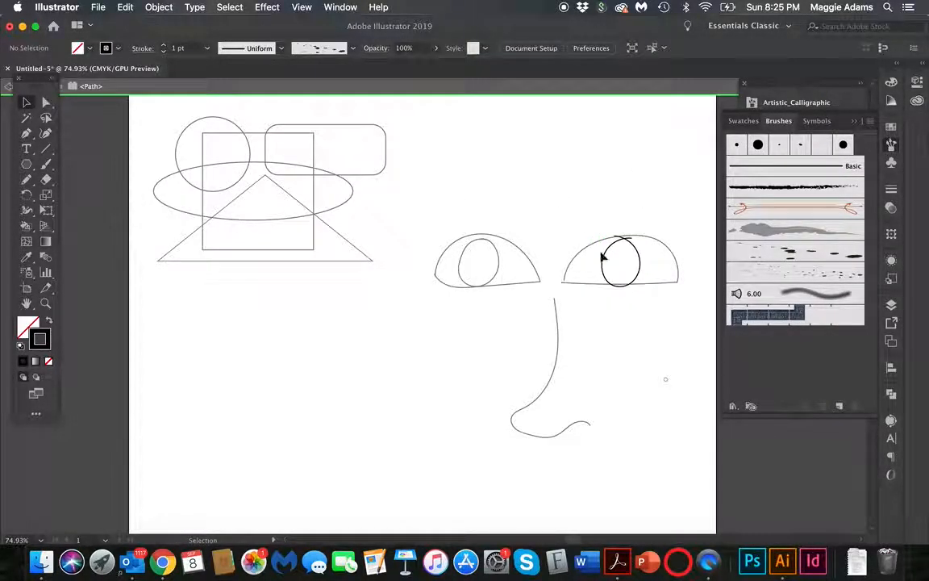
{"action": "mouse_move", "coordinate": [628, 247]}
{"action": "left_mouse_down"}
{"action": "mouse_move", "coordinate": [640, 259]}
{"action": "mouse_move", "coordinate": [639, 249]}
{"action": "left_mouse_up"}
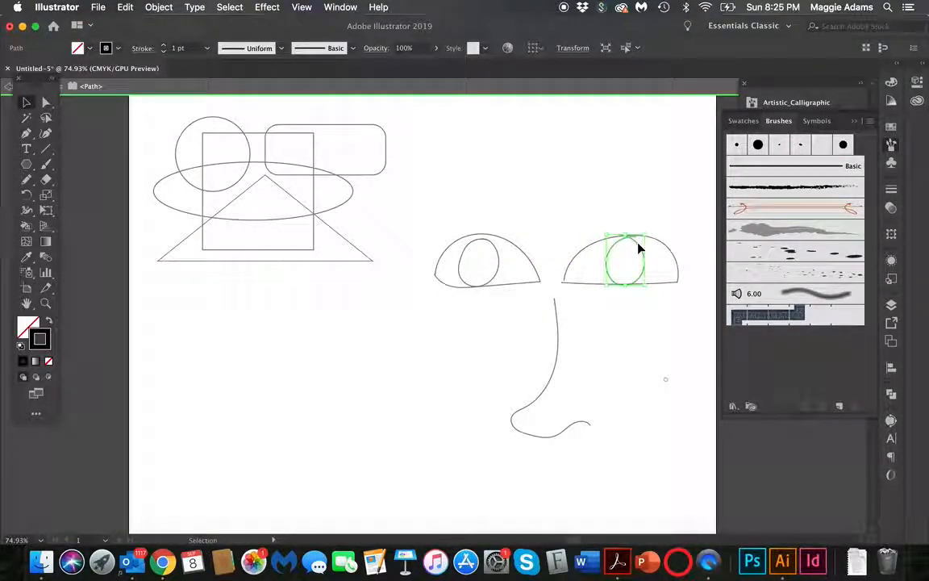
{"action": "left_click", "coordinate": [636, 201]}
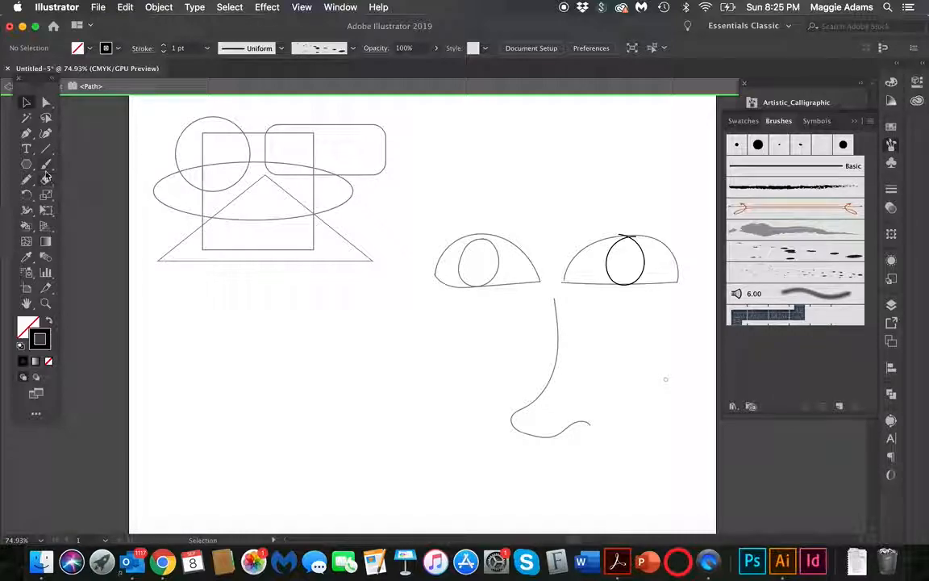
Step: Leave isolation mode, scale all the eye and nose strokes down to about half size, and move them slightly up and to the left
{"action": "double_click", "coordinate": [46, 164]}
{"action": "left_click", "coordinate": [220, 328]}
{"action": "key", "text": "v"}
{"action": "left_click_drag", "start_coordinate": [411, 204], "coordinate": [700, 446]}
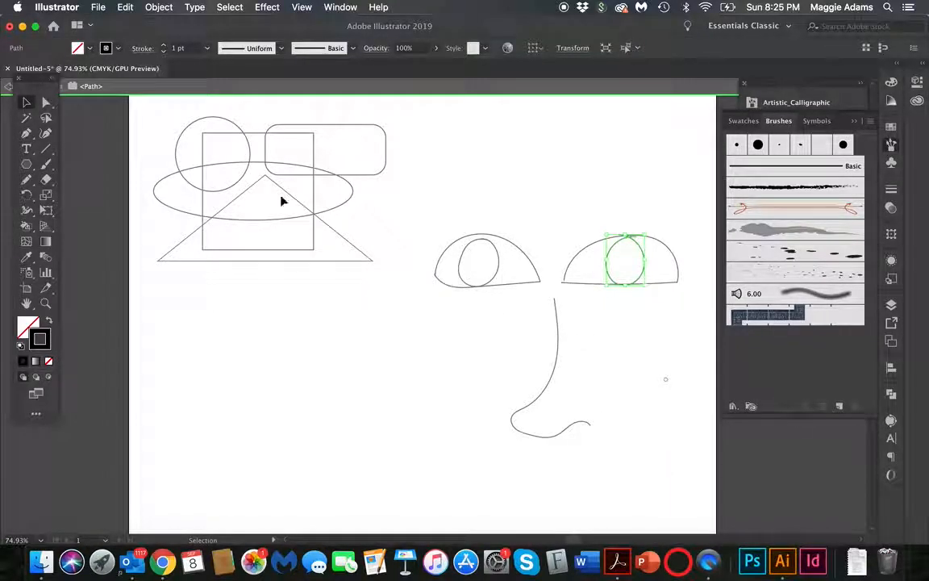
{"action": "left_click", "coordinate": [214, 369]}
{"action": "left_click_drag", "start_coordinate": [431, 211], "coordinate": [698, 463]}
{"action": "left_click_drag", "start_coordinate": [437, 437], "coordinate": [535, 332]}
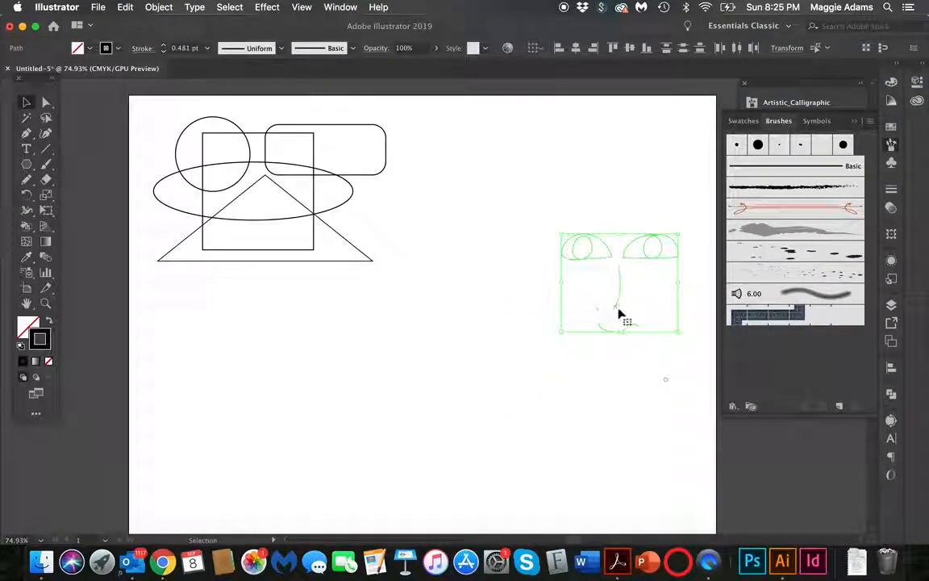
{"action": "left_click_drag", "start_coordinate": [614, 305], "coordinate": [554, 283]}
{"action": "left_click", "coordinate": [582, 165]}
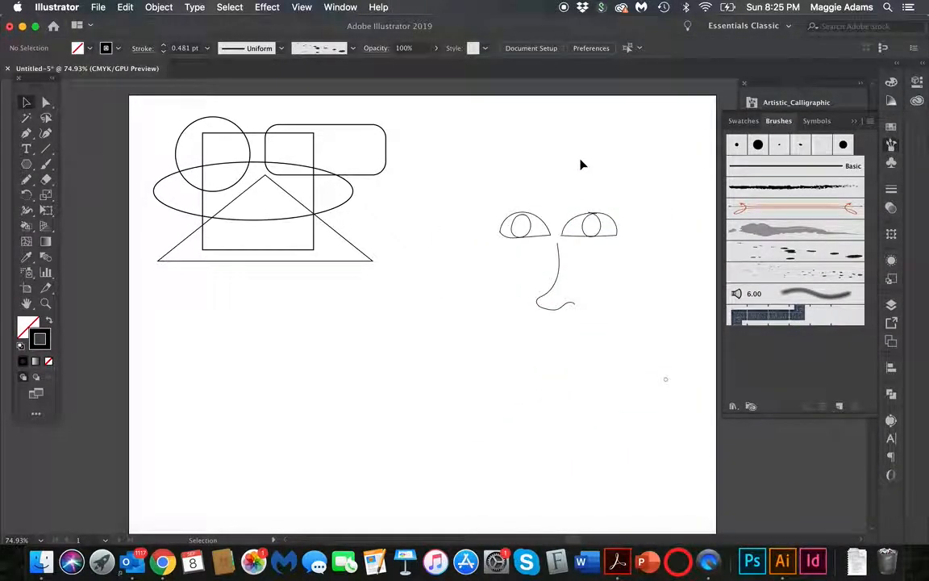
Step: Paint a wide crescent-shaped smiling mouth below the nose and apply the Basic brush to it
{"action": "left_click", "coordinate": [46, 164]}
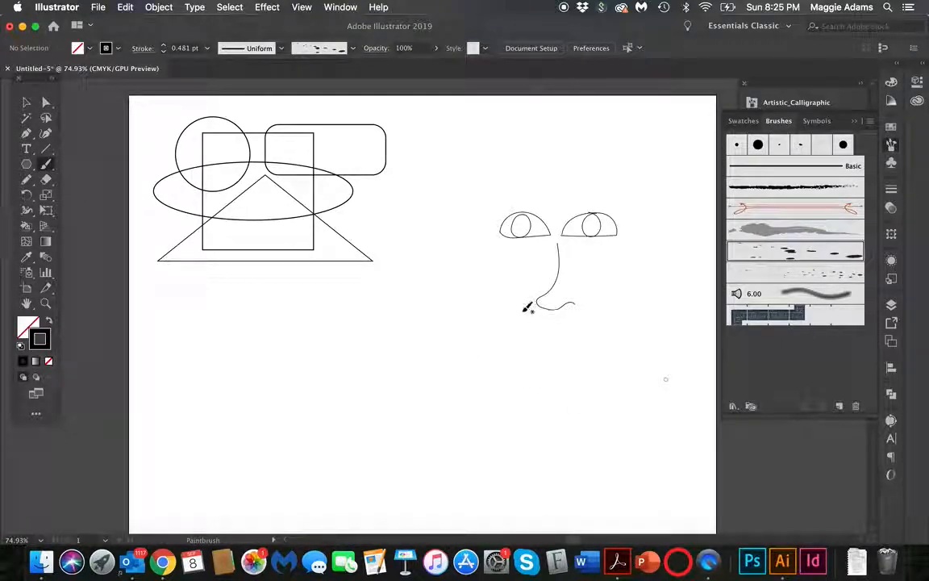
{"action": "mouse_move", "coordinate": [643, 293]}
{"action": "left_mouse_down"}
{"action": "mouse_move", "coordinate": [625, 334]}
{"action": "mouse_move", "coordinate": [565, 363]}
{"action": "mouse_move", "coordinate": [522, 321]}
{"action": "mouse_move", "coordinate": [525, 307]}
{"action": "mouse_move", "coordinate": [486, 342]}
{"action": "left_mouse_up"}
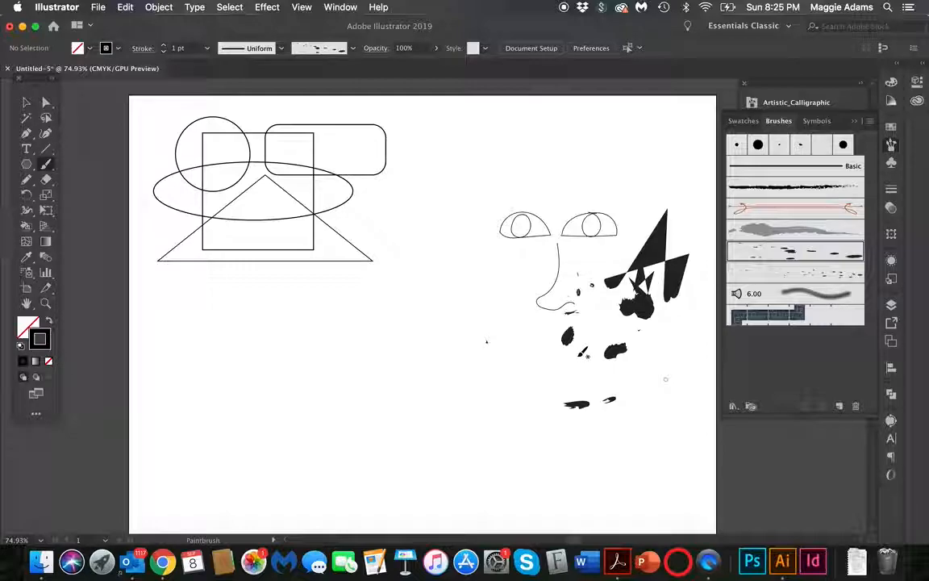
{"action": "left_click", "coordinate": [25, 102]}
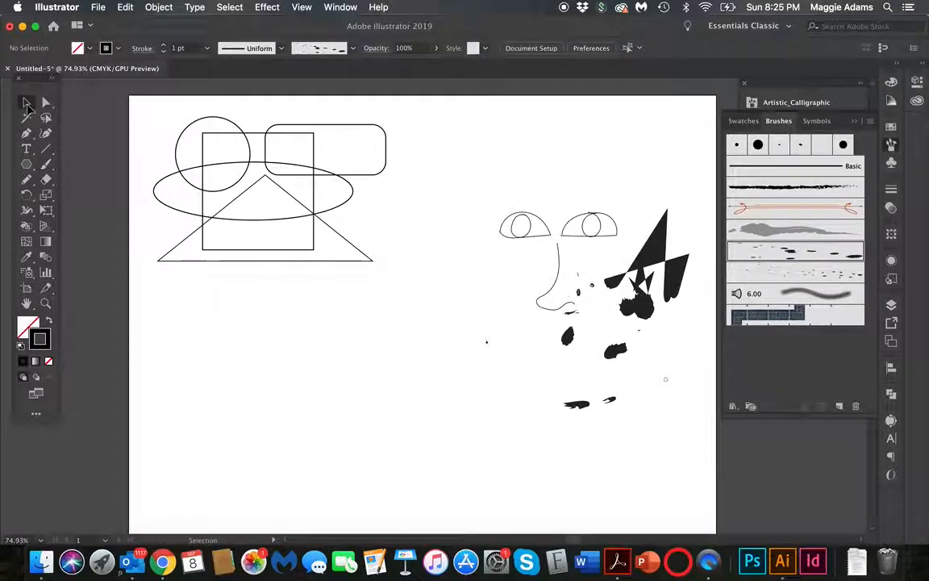
{"action": "left_click", "coordinate": [668, 273]}
{"action": "left_click", "coordinate": [796, 167]}
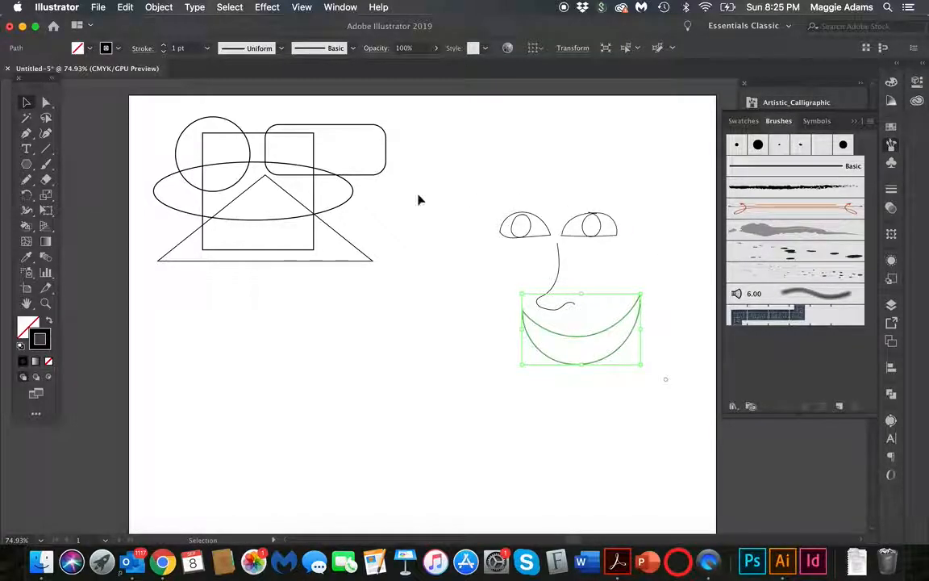
{"action": "left_click", "coordinate": [47, 165]}
{"action": "left_click", "coordinate": [794, 167]}
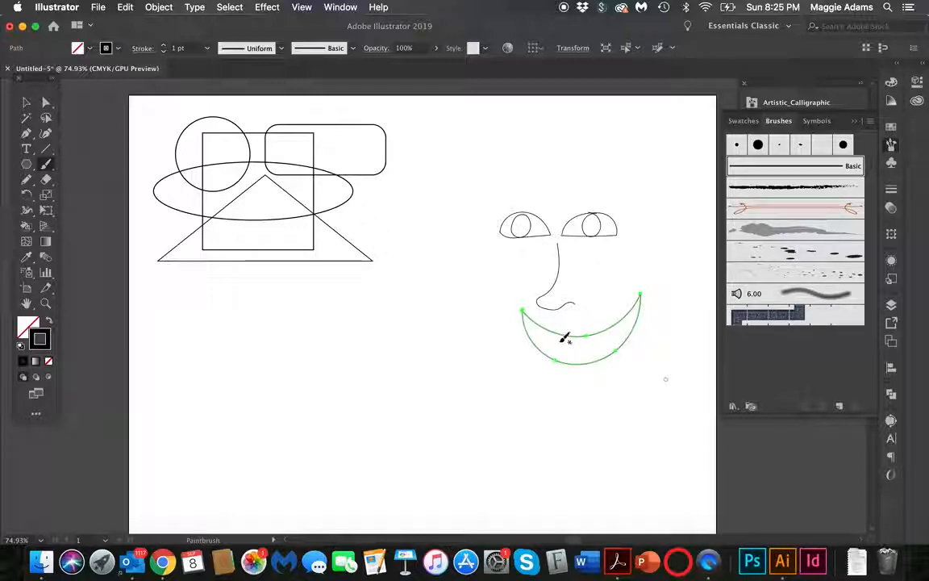
{"action": "mouse_move", "coordinate": [556, 346]}
{"action": "left_mouse_down"}
{"action": "mouse_move", "coordinate": [587, 338]}
{"action": "mouse_move", "coordinate": [626, 367]}
{"action": "mouse_move", "coordinate": [634, 394]}
{"action": "mouse_move", "coordinate": [587, 378]}
{"action": "mouse_move", "coordinate": [560, 346]}
{"action": "mouse_move", "coordinate": [500, 313]}
{"action": "left_mouse_up"}
{"action": "left_click", "coordinate": [25, 104]}
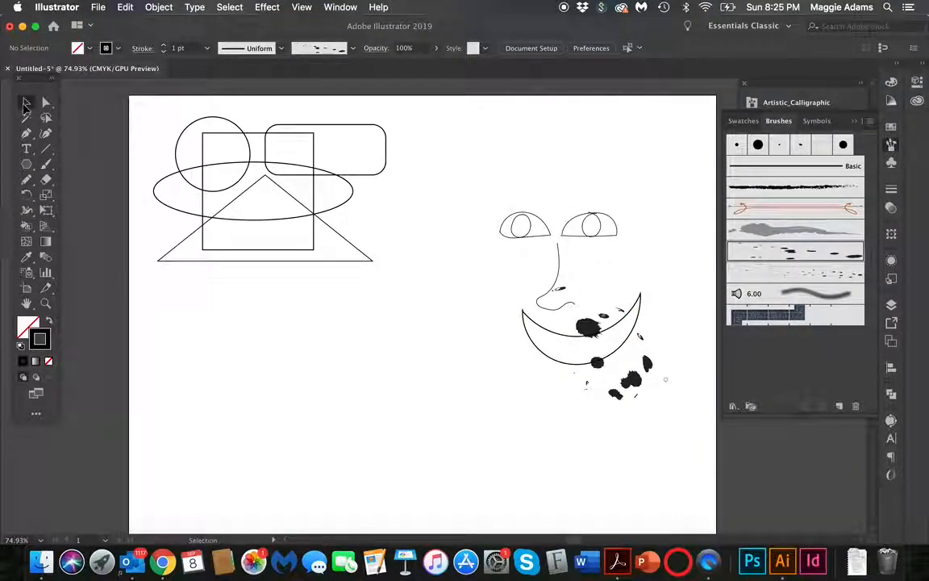
{"action": "left_click", "coordinate": [633, 379]}
{"action": "key", "text": "Delete"}
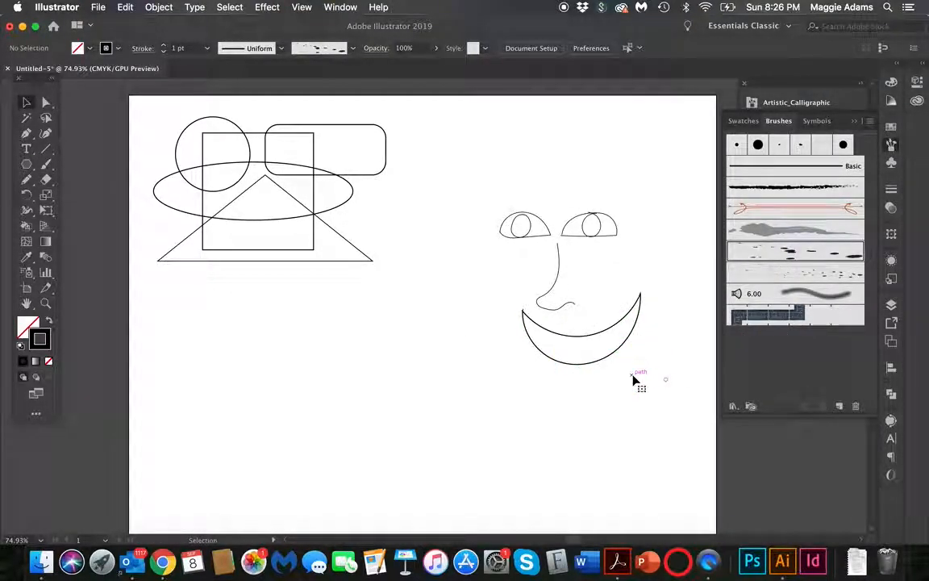
Step: Paint a closed head outline with a narrow chin around the eyes, nose and mouth, and apply the Basic brush to it
{"action": "left_click", "coordinate": [46, 163]}
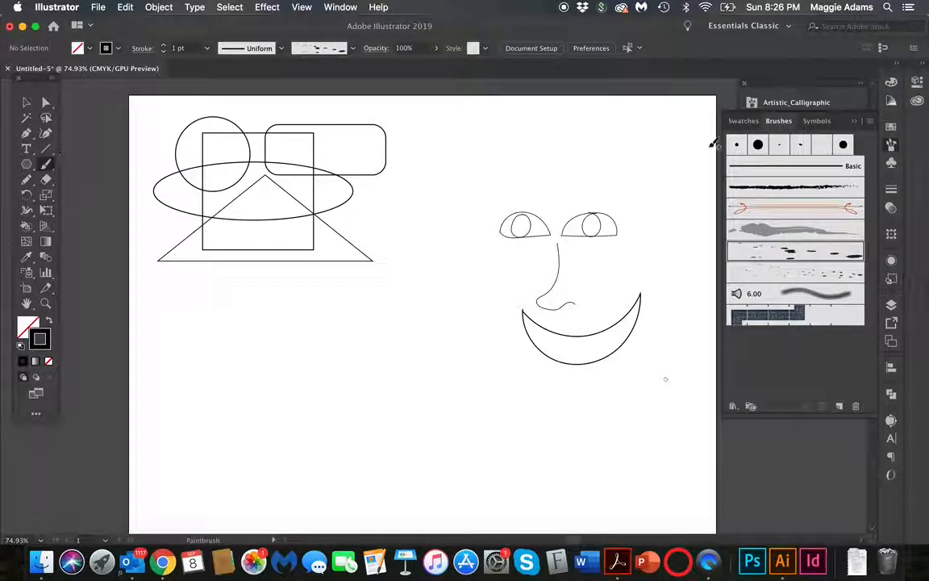
{"action": "mouse_move", "coordinate": [569, 171]}
{"action": "left_mouse_down"}
{"action": "mouse_move", "coordinate": [537, 170]}
{"action": "mouse_move", "coordinate": [495, 192]}
{"action": "mouse_move", "coordinate": [480, 282]}
{"action": "mouse_move", "coordinate": [517, 360]}
{"action": "mouse_move", "coordinate": [586, 438]}
{"action": "mouse_move", "coordinate": [630, 412]}
{"action": "mouse_move", "coordinate": [661, 363]}
{"action": "mouse_move", "coordinate": [675, 298]}
{"action": "mouse_move", "coordinate": [647, 221]}
{"action": "mouse_move", "coordinate": [600, 173]}
{"action": "mouse_move", "coordinate": [534, 175]}
{"action": "left_mouse_up"}
{"action": "left_click", "coordinate": [27, 102]}
{"action": "left_click", "coordinate": [657, 391]}
{"action": "left_click", "coordinate": [818, 167]}
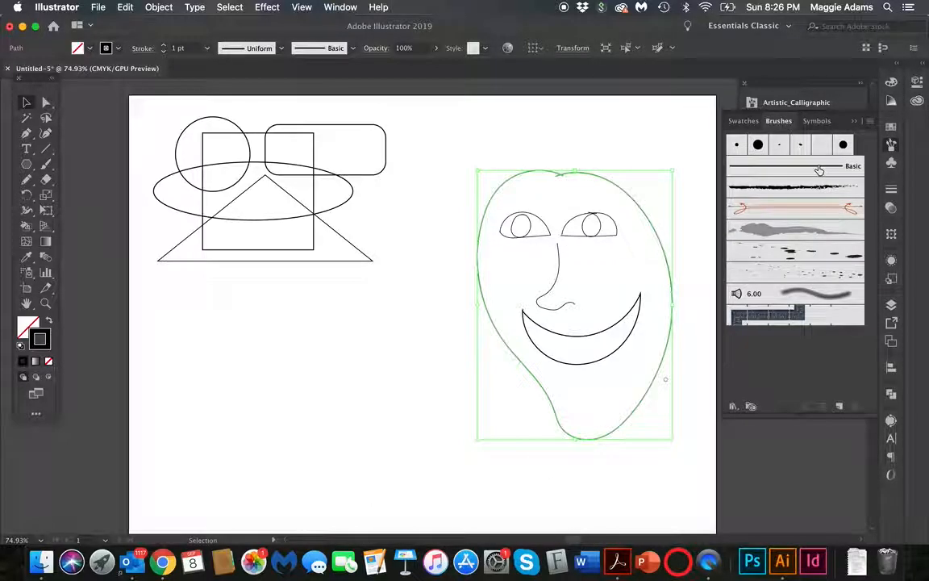
{"action": "left_click", "coordinate": [575, 158]}
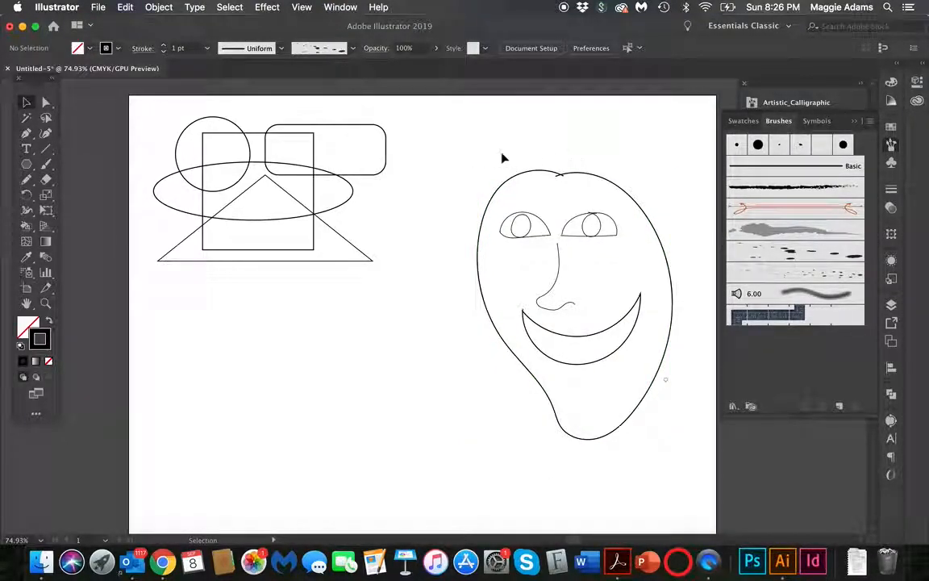
{"action": "left_click", "coordinate": [45, 161]}
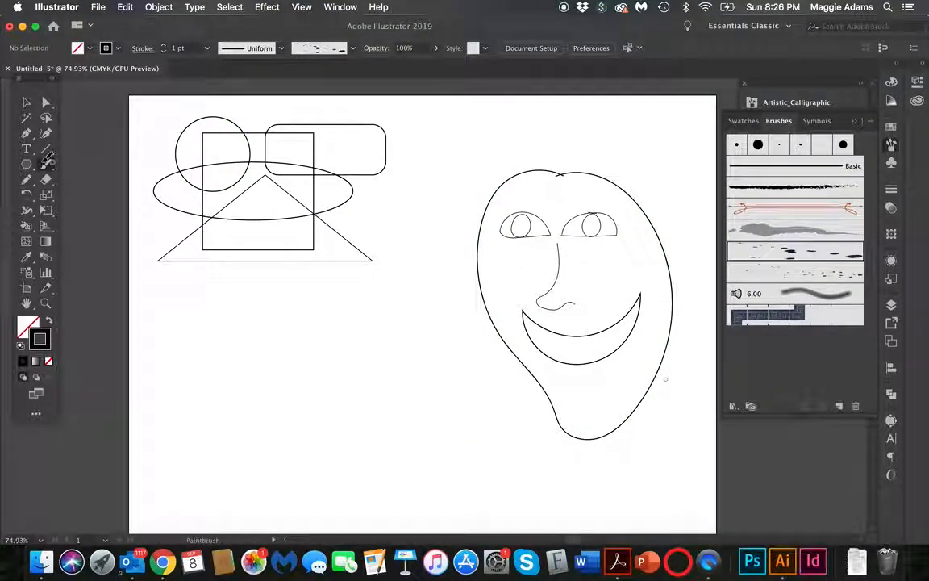
{"action": "left_click", "coordinate": [765, 167]}
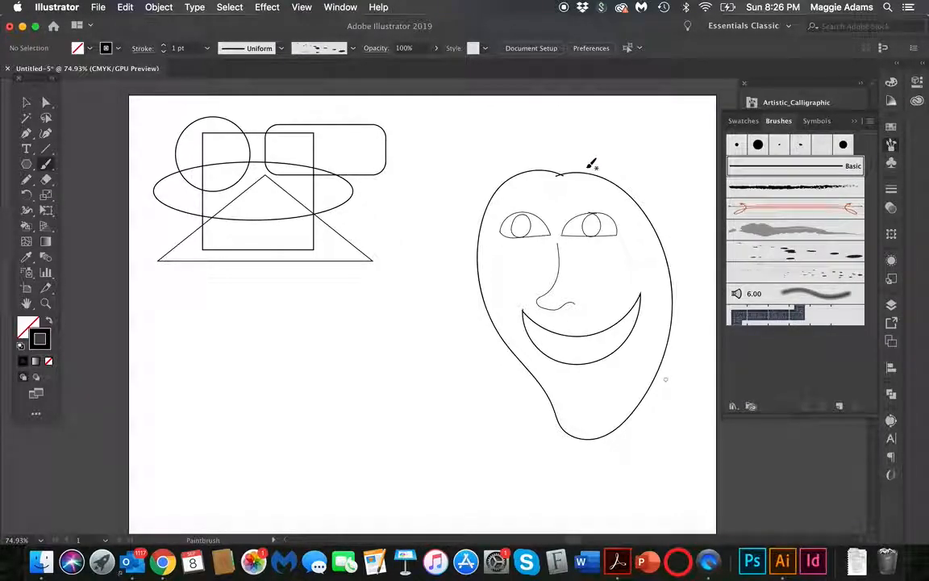
{"action": "left_click", "coordinate": [26, 103]}
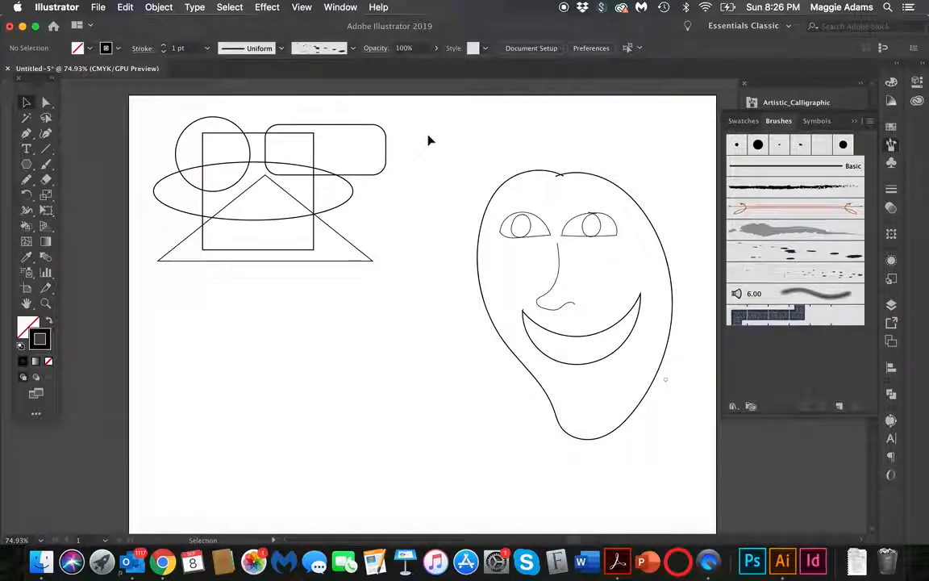
Step: Select all the overlapping geometric shapes on the Live Paint layer and expand both their fill and stroke
{"action": "left_click", "coordinate": [892, 306]}
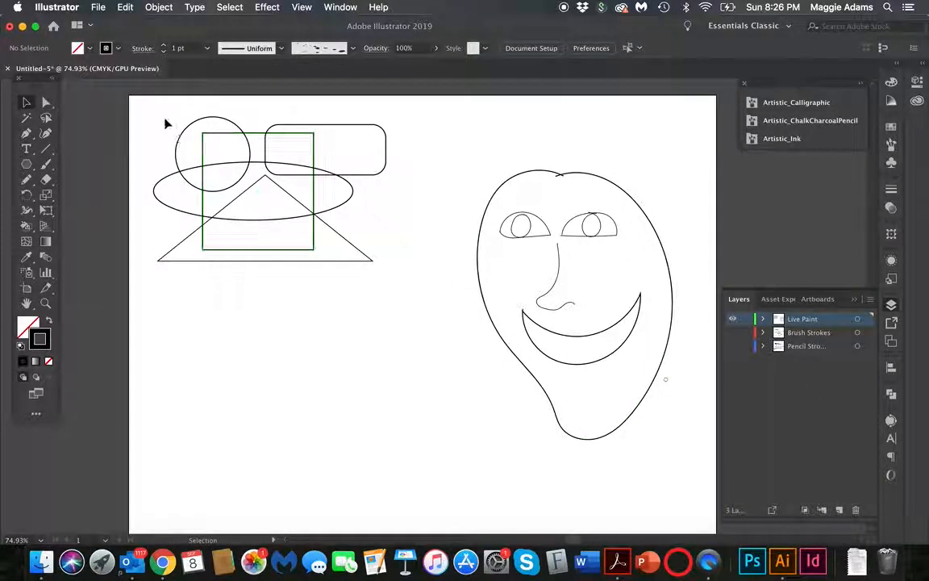
{"action": "left_click_drag", "start_coordinate": [162, 125], "coordinate": [339, 279]}
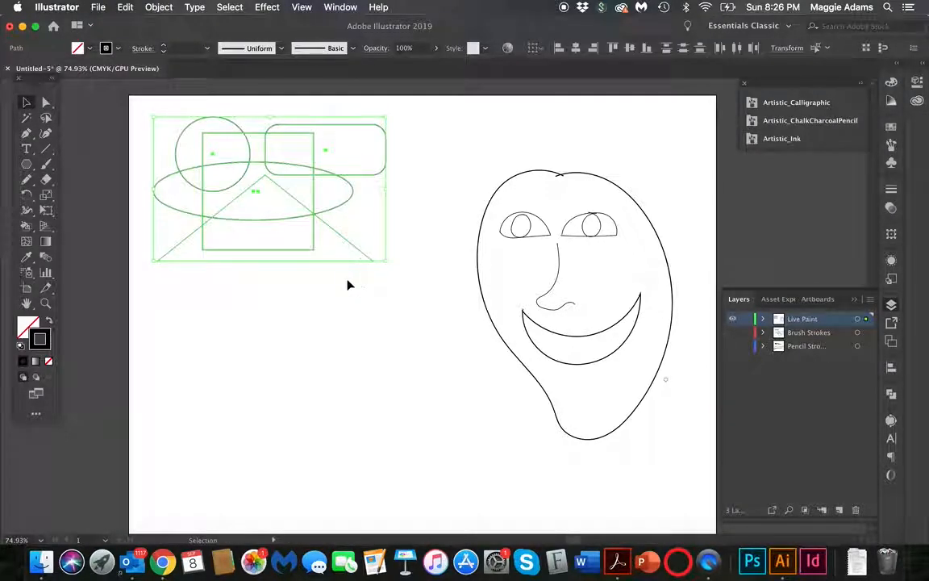
{"action": "left_click", "coordinate": [156, 8]}
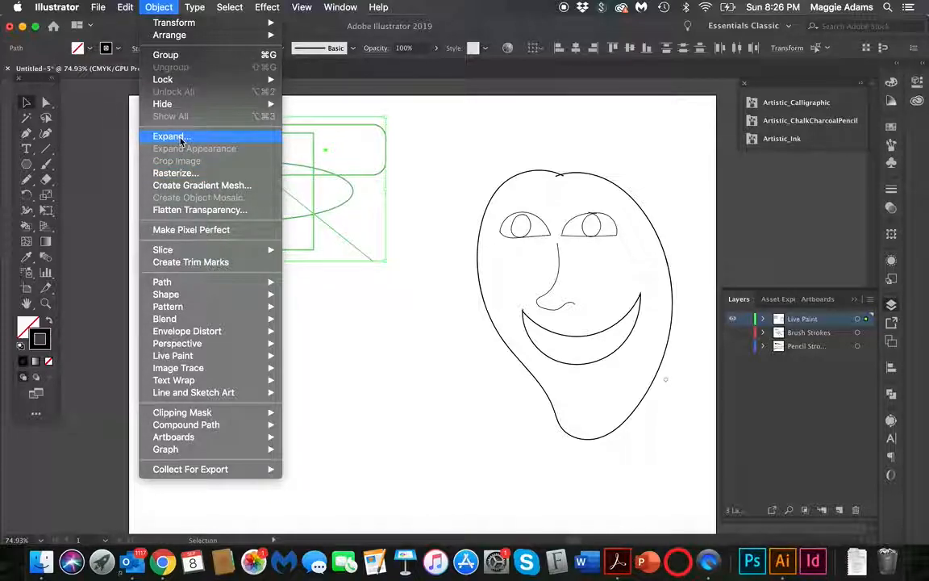
{"action": "left_click", "coordinate": [180, 139]}
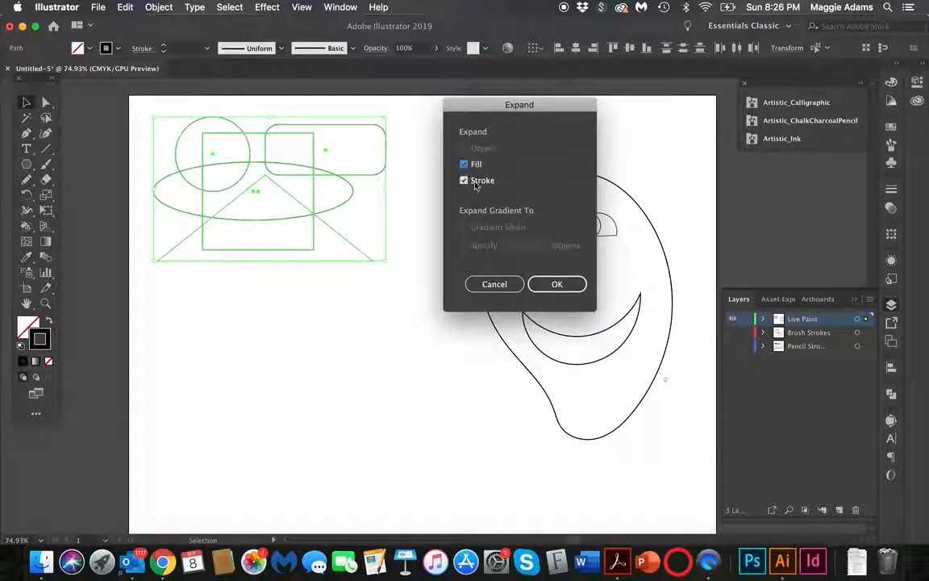
{"action": "left_click", "coordinate": [557, 284]}
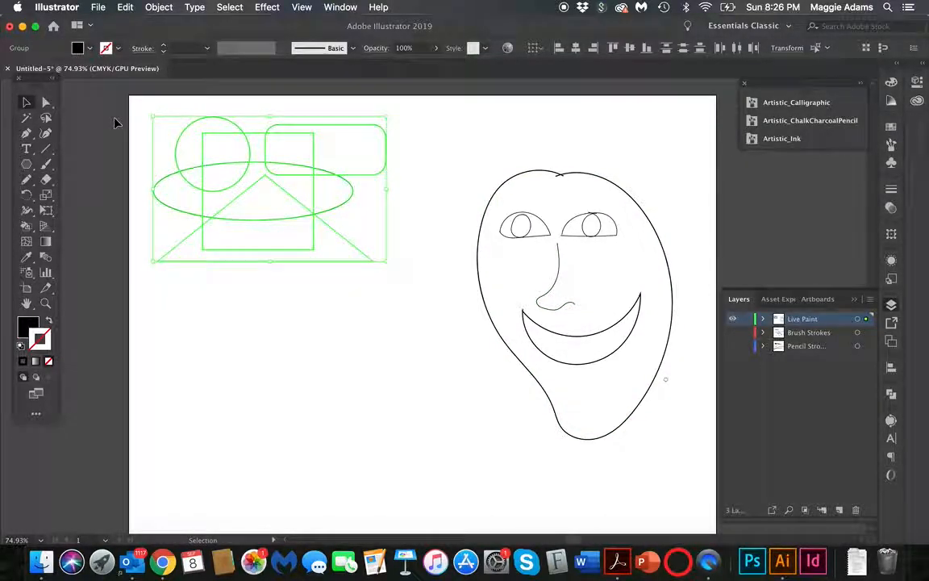
Step: Make the expanded geometric shapes into a Live Paint group and keep it selected
{"action": "left_click", "coordinate": [150, 8]}
{"action": "mouse_move", "coordinate": [201, 359]}
{"action": "left_click", "coordinate": [314, 356]}
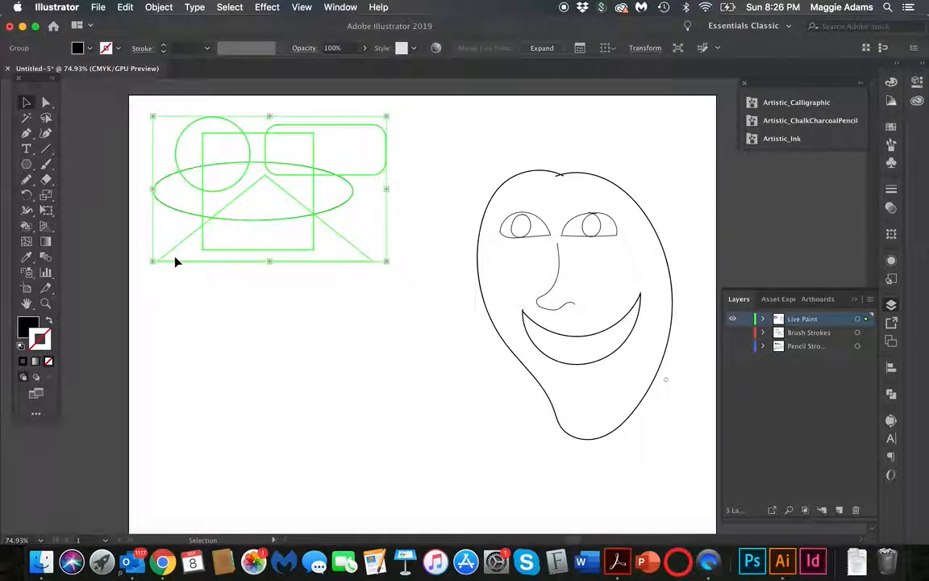
{"action": "left_click", "coordinate": [26, 229]}
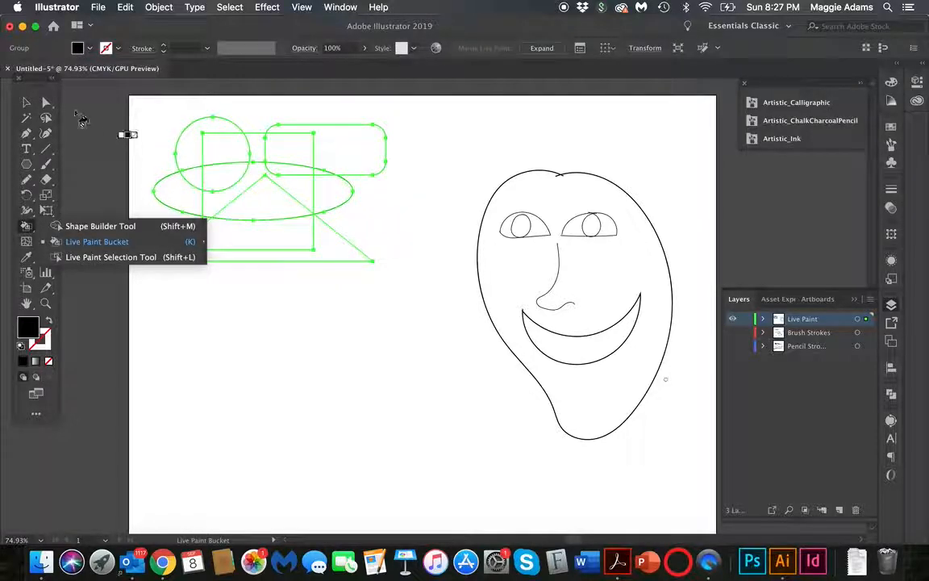
{"action": "left_click", "coordinate": [28, 102]}
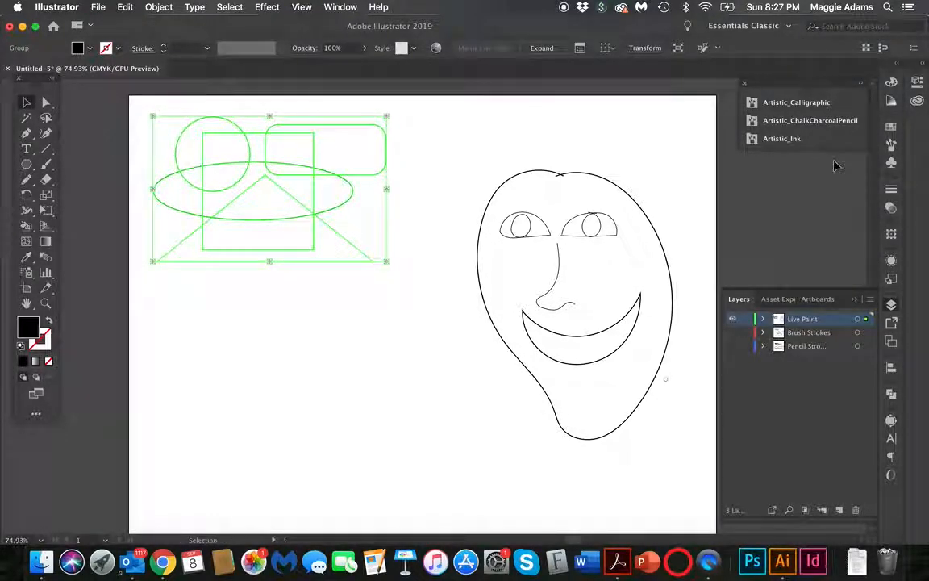
Step: Delete the Grays color group from the document's swatches
{"action": "left_click", "coordinate": [891, 127]}
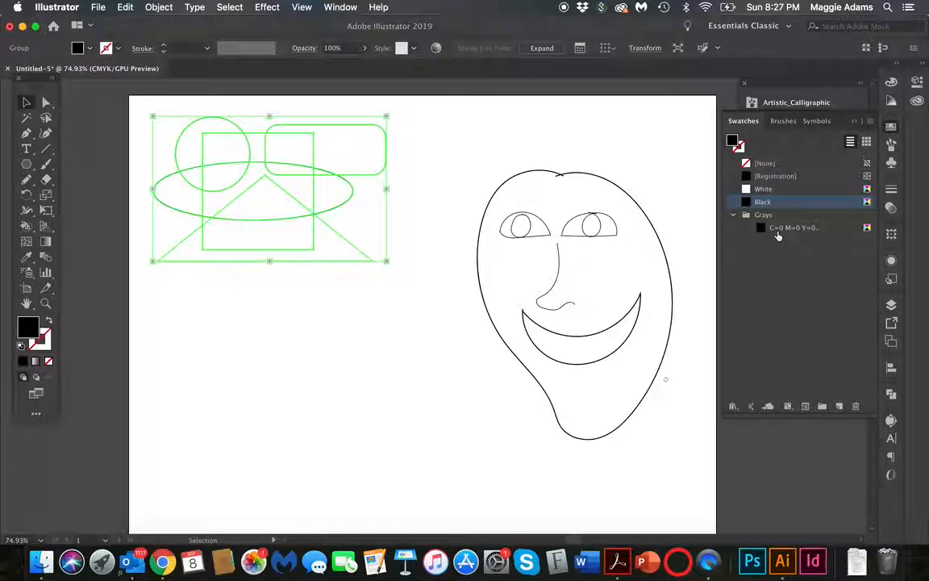
{"action": "left_click", "coordinate": [762, 215]}
{"action": "left_click", "coordinate": [854, 406]}
{"action": "left_click", "coordinate": [511, 306]}
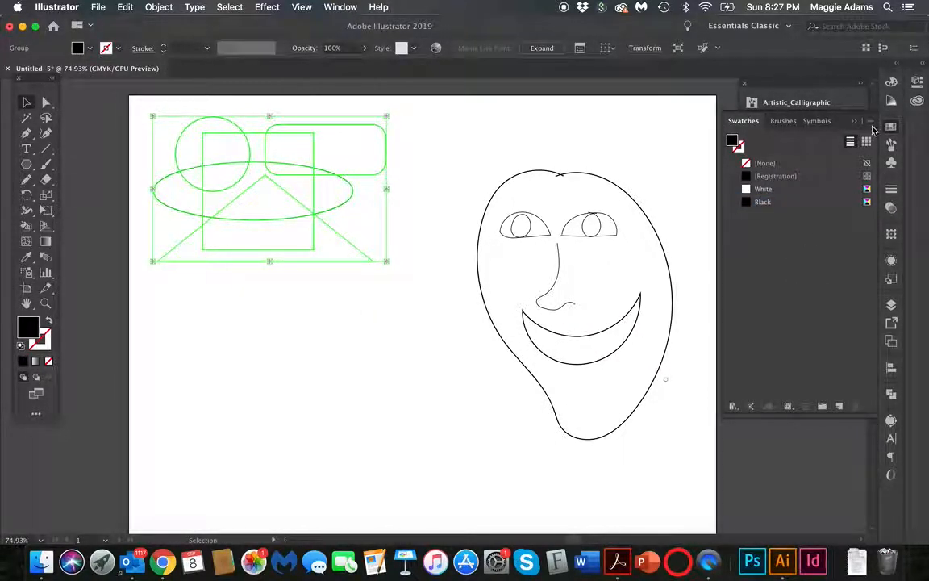
Step: Browse the most popular Adobe Color Themes and add the Lily Pads 1 theme to the swatches
{"action": "left_click", "coordinate": [338, 7]}
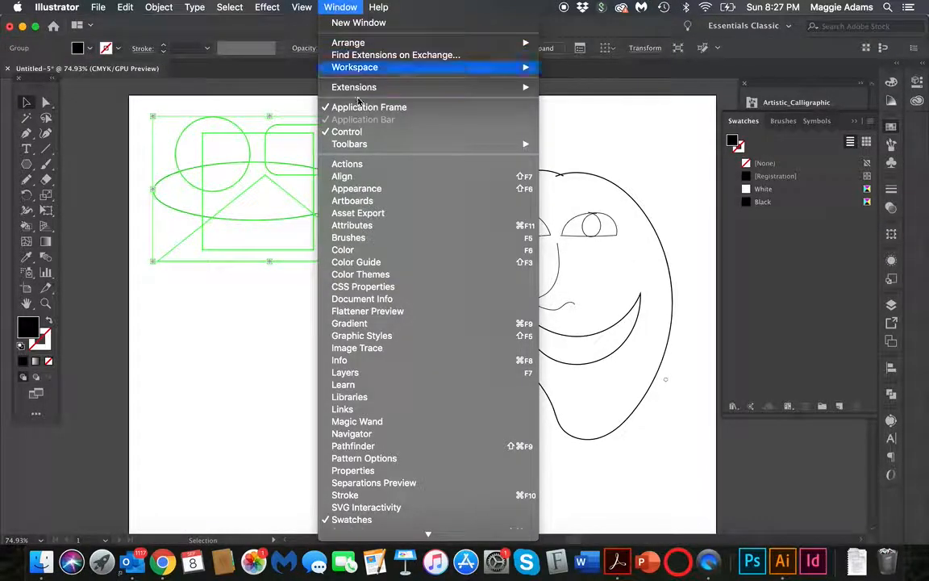
{"action": "left_click", "coordinate": [395, 276]}
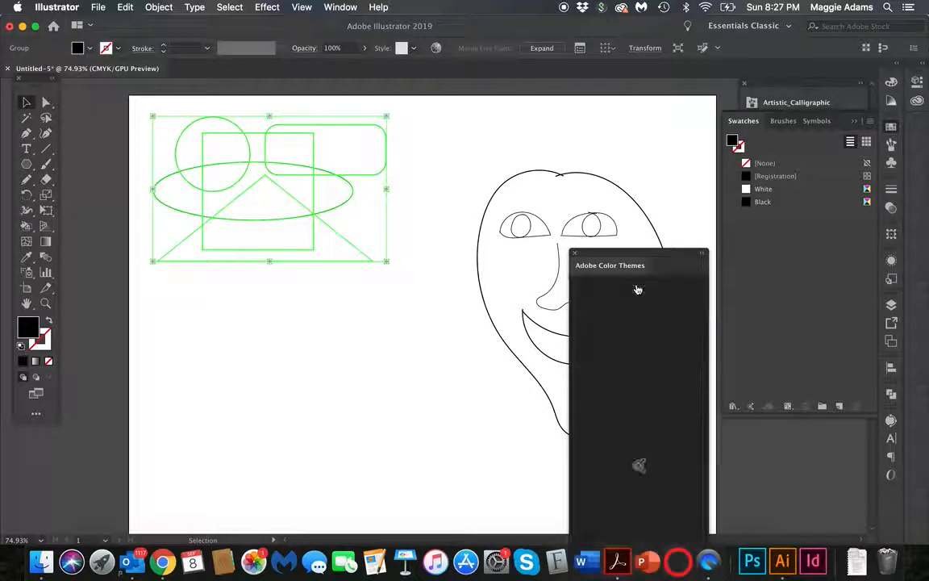
{"action": "left_click_drag", "start_coordinate": [669, 259], "coordinate": [662, 96]}
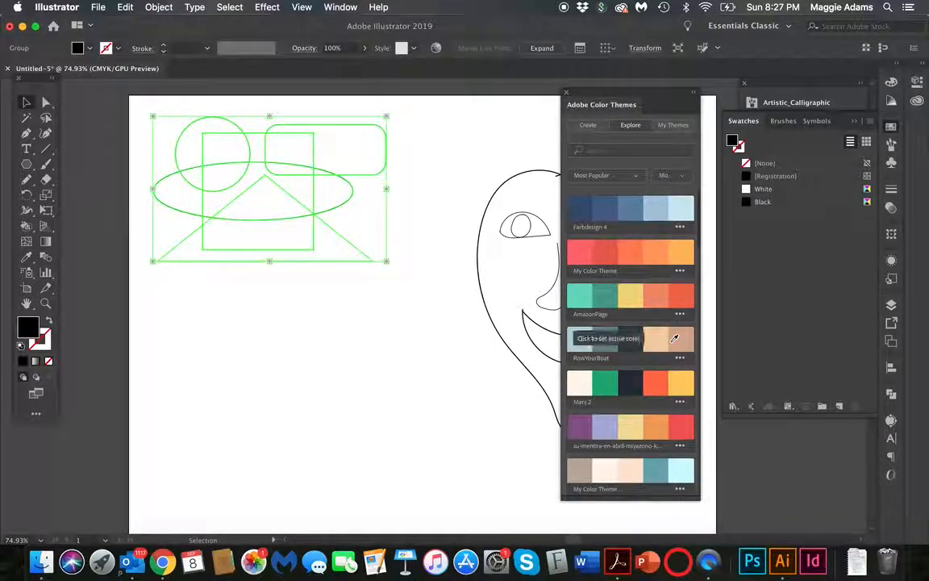
{"action": "scroll", "coordinate": [674, 338], "scroll_direction": "down", "scroll_amount": 4}
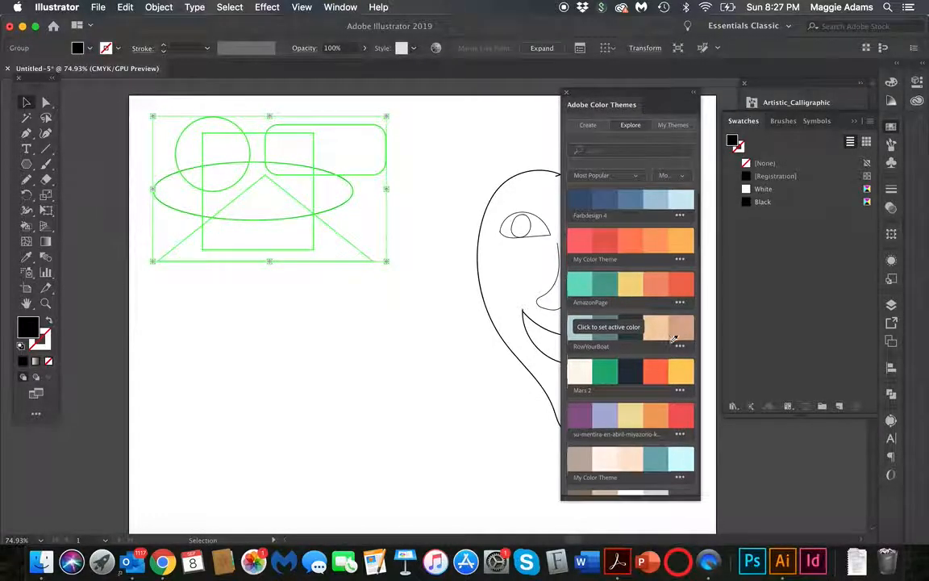
{"action": "scroll", "coordinate": [674, 338], "scroll_direction": "down", "scroll_amount": 1}
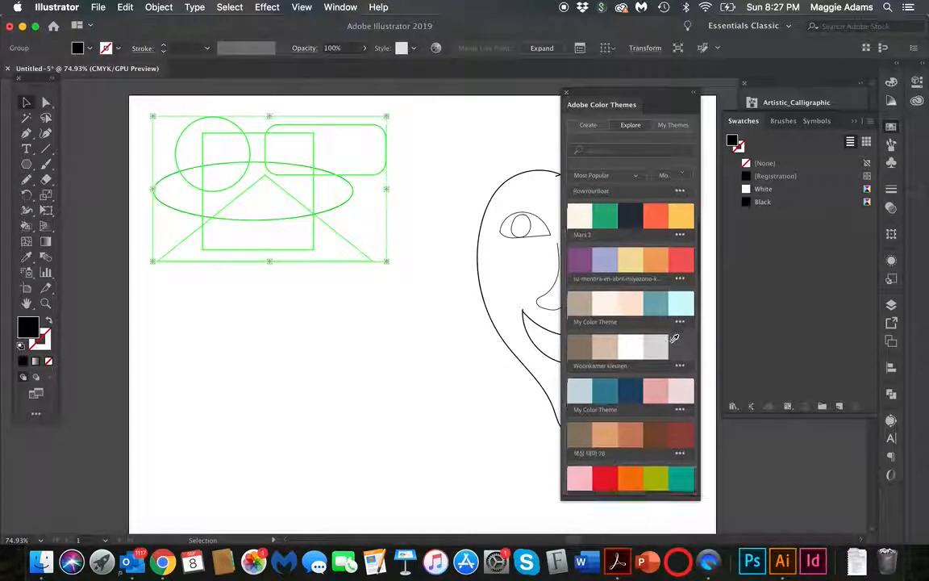
{"action": "scroll", "coordinate": [674, 339], "scroll_direction": "down", "scroll_amount": 1}
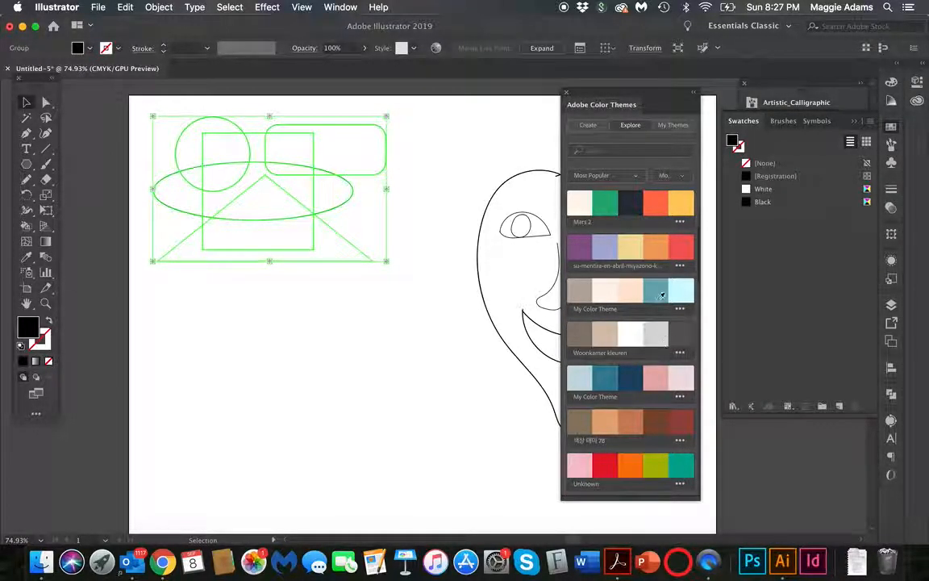
{"action": "scroll", "coordinate": [628, 294], "scroll_direction": "down", "scroll_amount": 1}
{"action": "scroll", "coordinate": [627, 293], "scroll_direction": "down", "scroll_amount": 6}
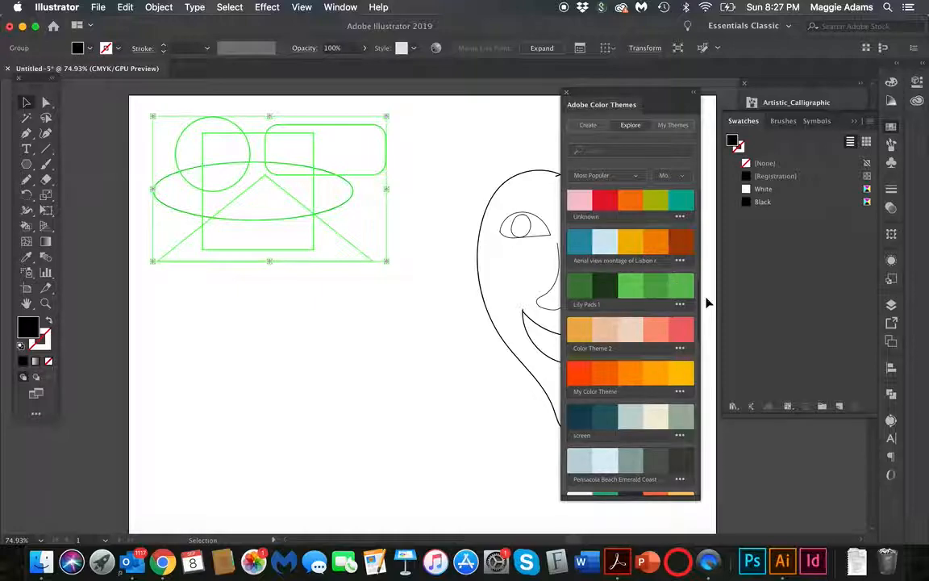
{"action": "left_click", "coordinate": [680, 307]}
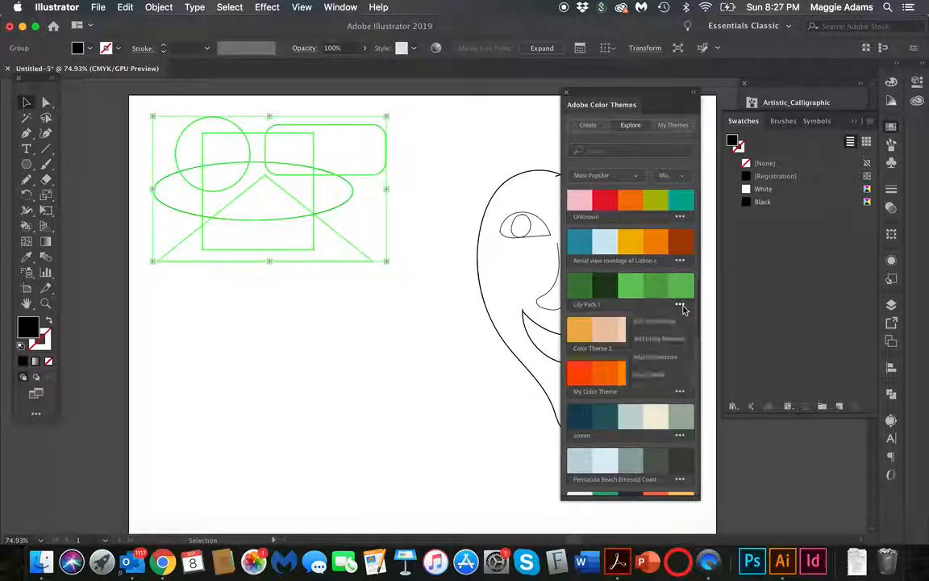
{"action": "left_click", "coordinate": [668, 356]}
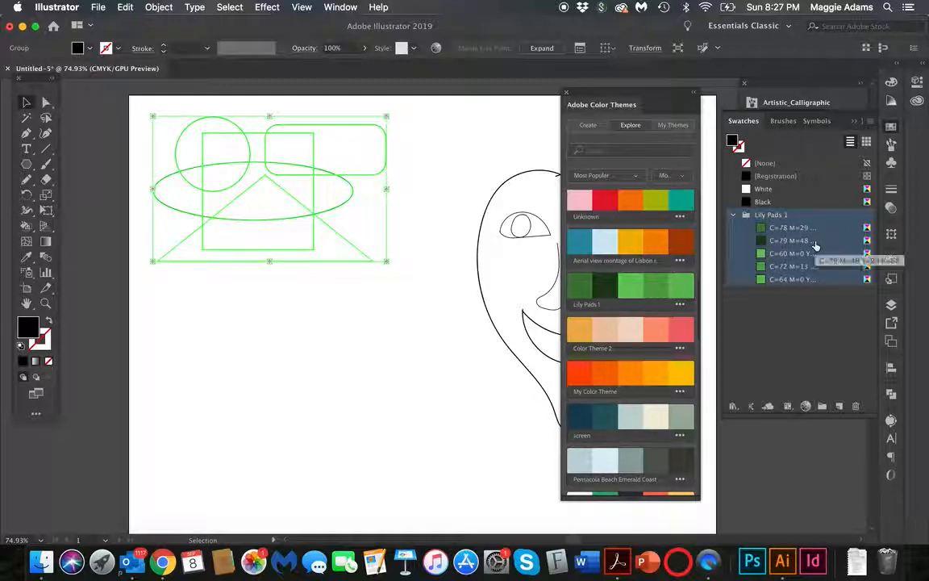
Step: Add the color theme named screen to the swatches
{"action": "scroll", "coordinate": [637, 339], "scroll_direction": "down", "scroll_amount": 3}
{"action": "scroll", "coordinate": [630, 349], "scroll_direction": "down", "scroll_amount": 1}
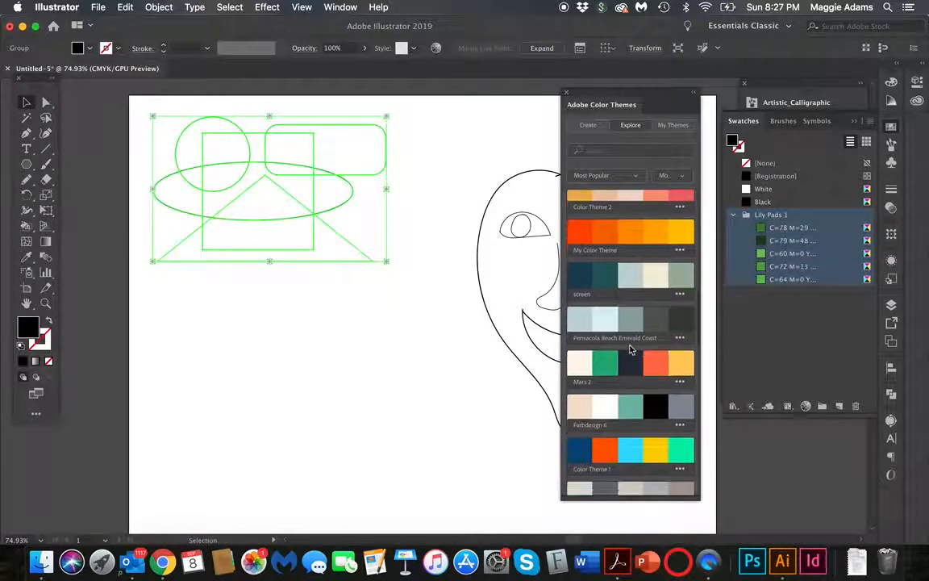
{"action": "left_click", "coordinate": [680, 291]}
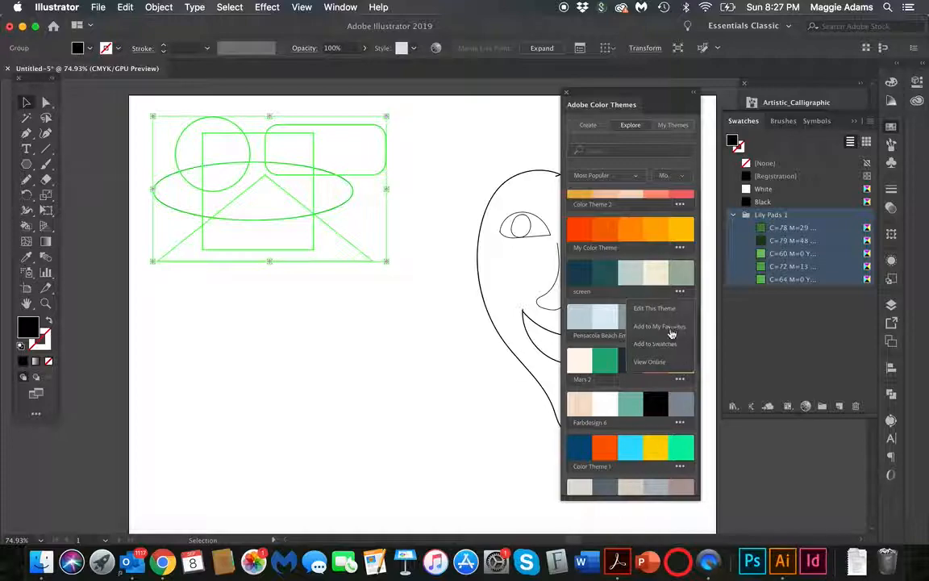
{"action": "left_click", "coordinate": [666, 344]}
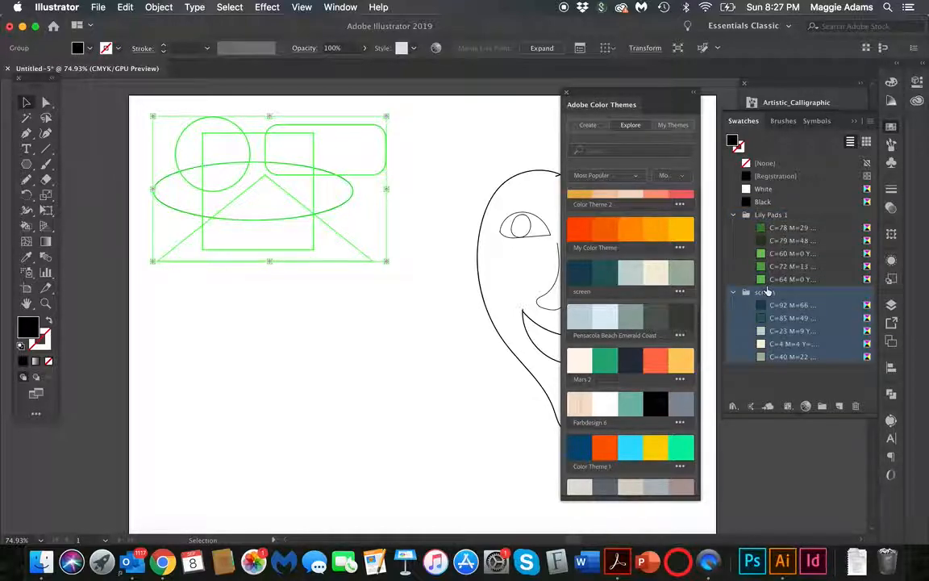
Step: Add the Color Theme 2 palette to the swatches and close the Adobe Color Themes browser
{"action": "scroll", "coordinate": [619, 305], "scroll_direction": "up", "scroll_amount": 7}
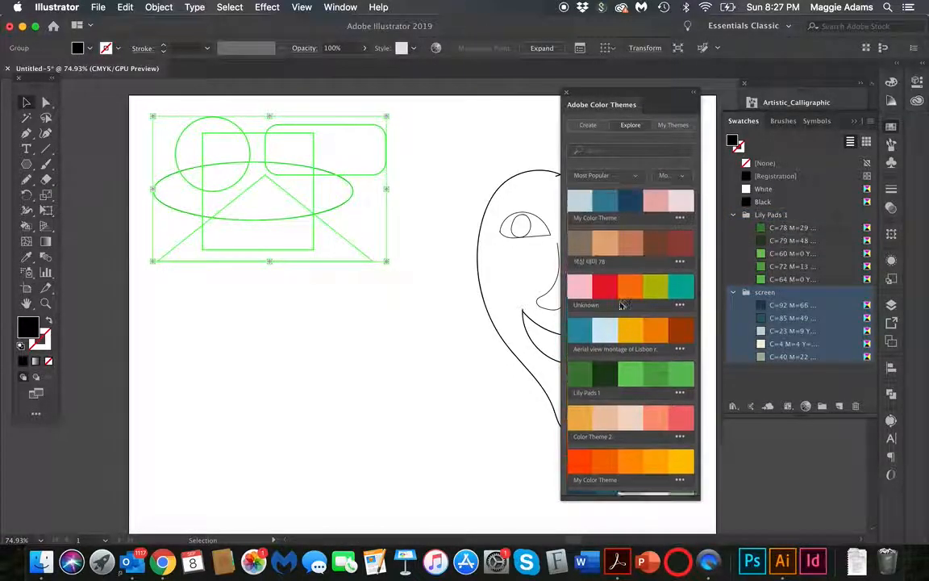
{"action": "scroll", "coordinate": [622, 299], "scroll_direction": "up", "scroll_amount": 3}
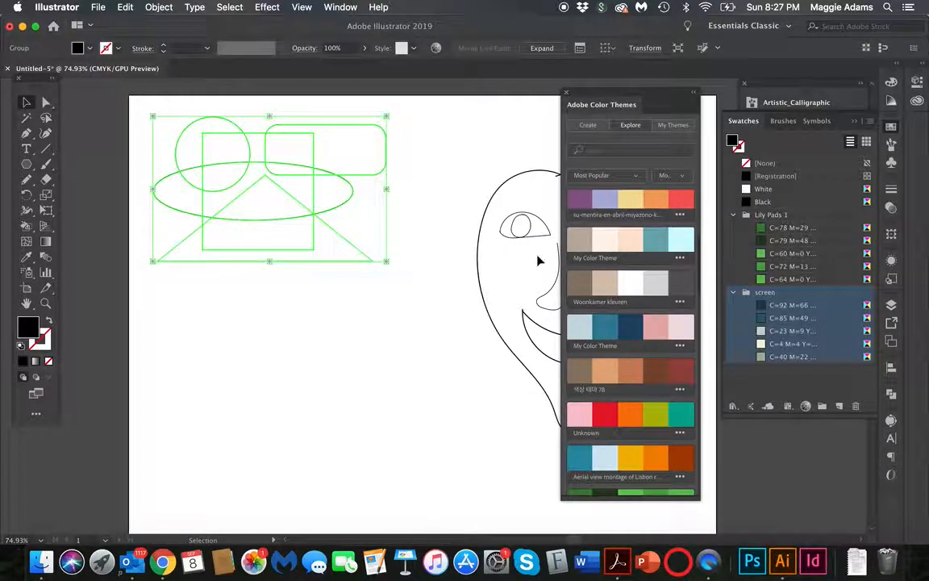
{"action": "scroll", "coordinate": [676, 356], "scroll_direction": "up", "scroll_amount": 3}
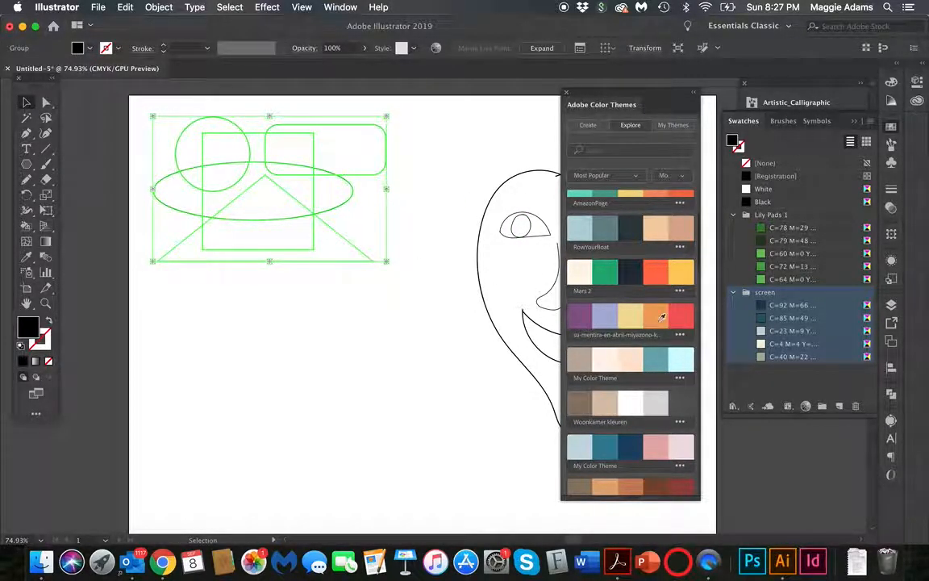
{"action": "scroll", "coordinate": [653, 316], "scroll_direction": "up", "scroll_amount": 5}
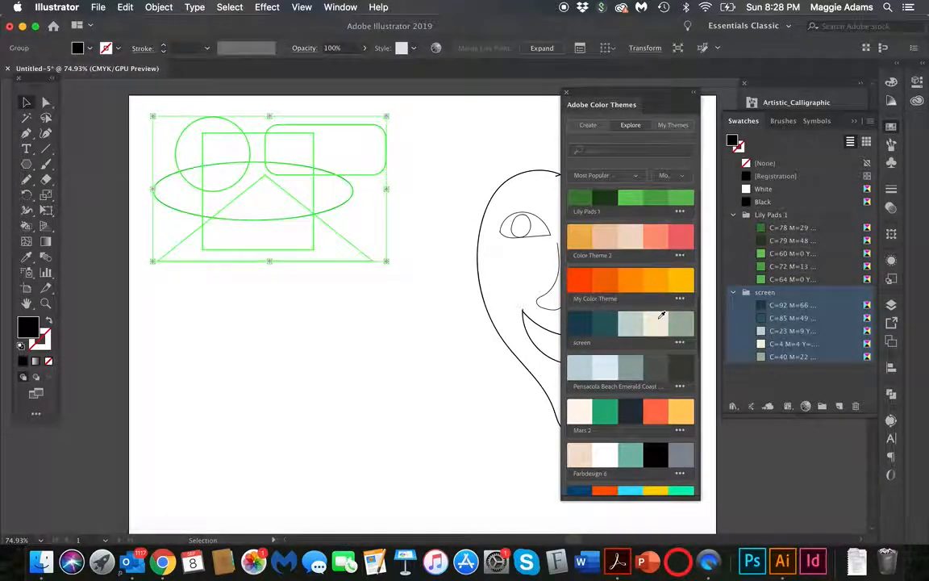
{"action": "left_click", "coordinate": [682, 256]}
{"action": "left_click", "coordinate": [614, 266]}
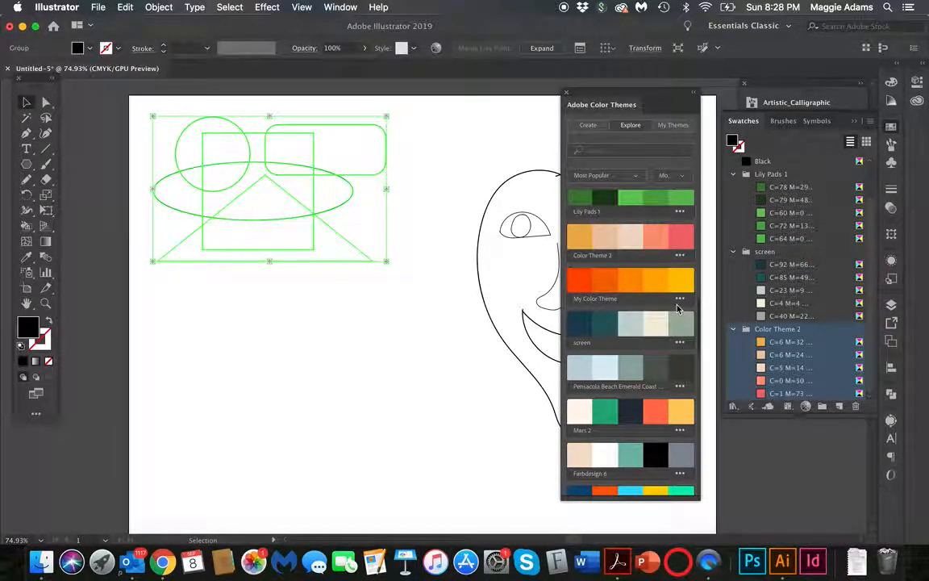
{"action": "left_click", "coordinate": [566, 93]}
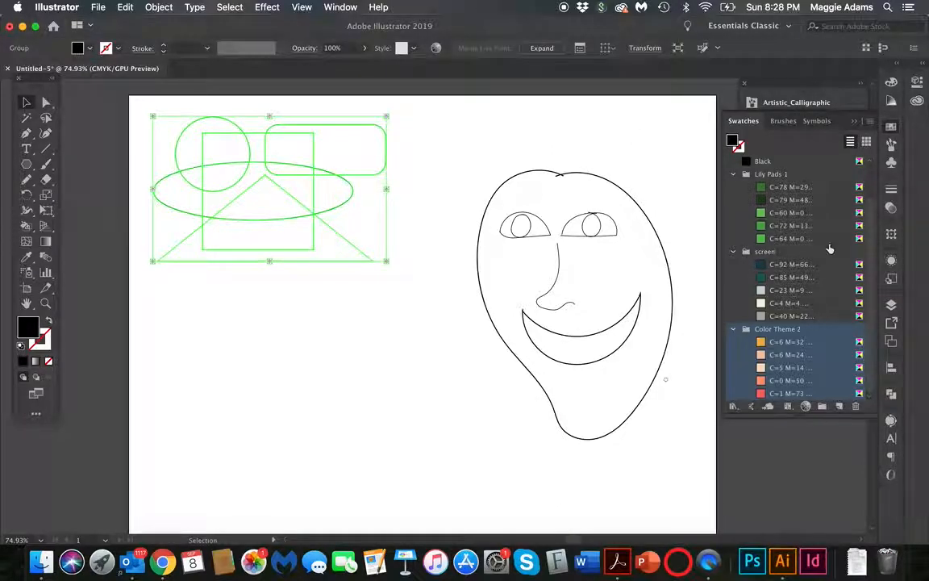
{"action": "scroll", "coordinate": [748, 226], "scroll_direction": "up", "scroll_amount": 2}
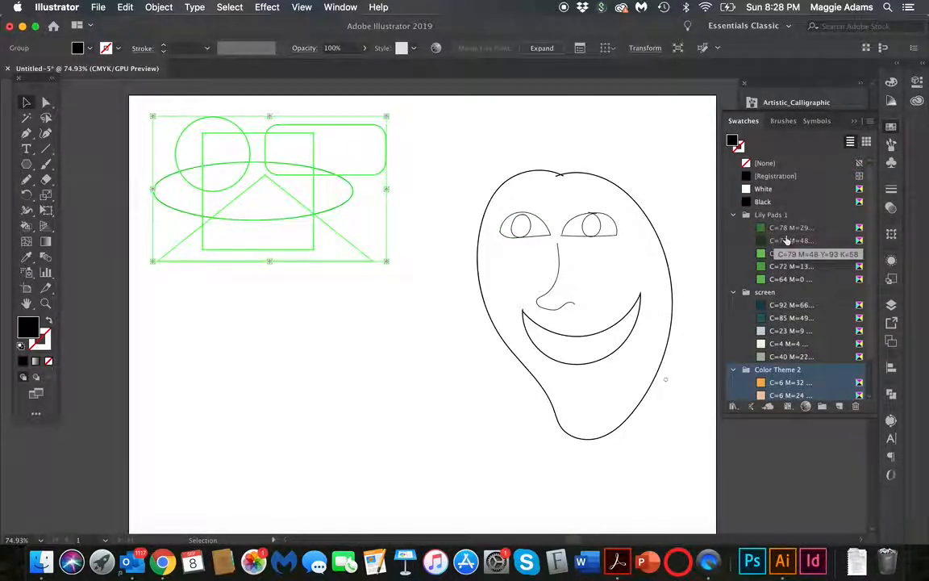
Step: Move the five Lily Pads 1 swatches out of their color group, directly below the Black swatch
{"action": "left_click", "coordinate": [785, 228]}
{"action": "left_click", "coordinate": [791, 281], "text": "shift"}
{"action": "left_click_drag", "start_coordinate": [788, 228], "coordinate": [788, 214]}
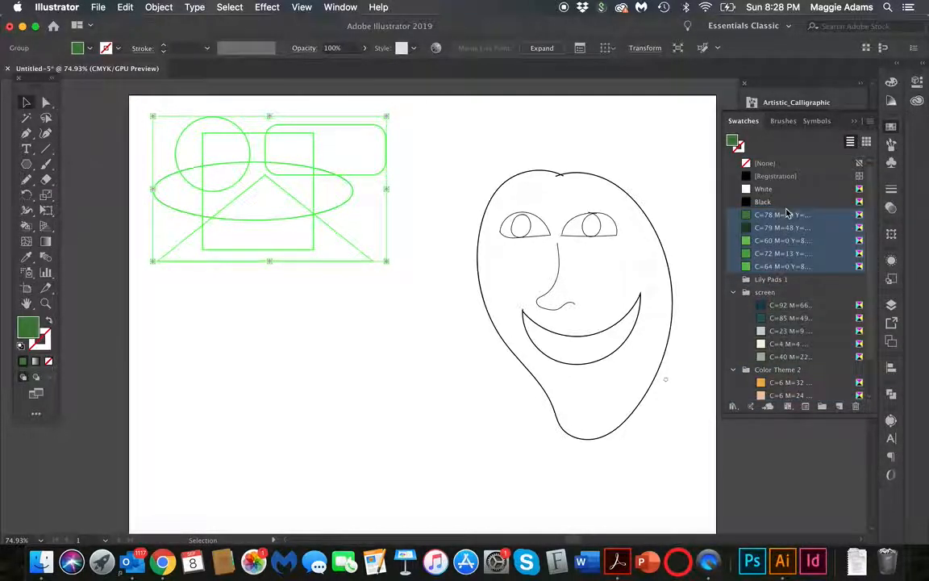
Step: Move the five swatches of the screen theme out of their group, below the loose green swatches
{"action": "left_click", "coordinate": [781, 304]}
{"action": "left_click", "coordinate": [788, 358], "text": "shift"}
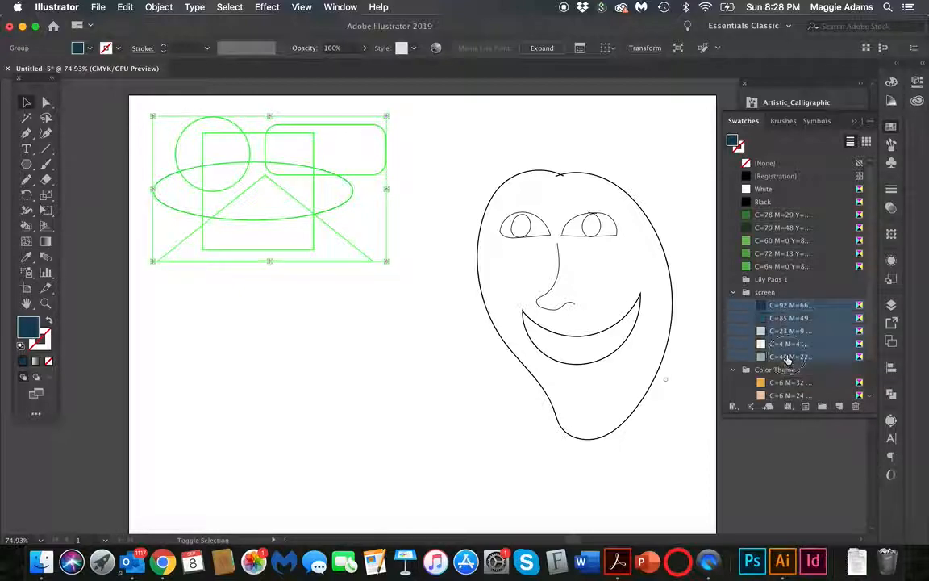
{"action": "left_click_drag", "start_coordinate": [774, 311], "coordinate": [780, 277]}
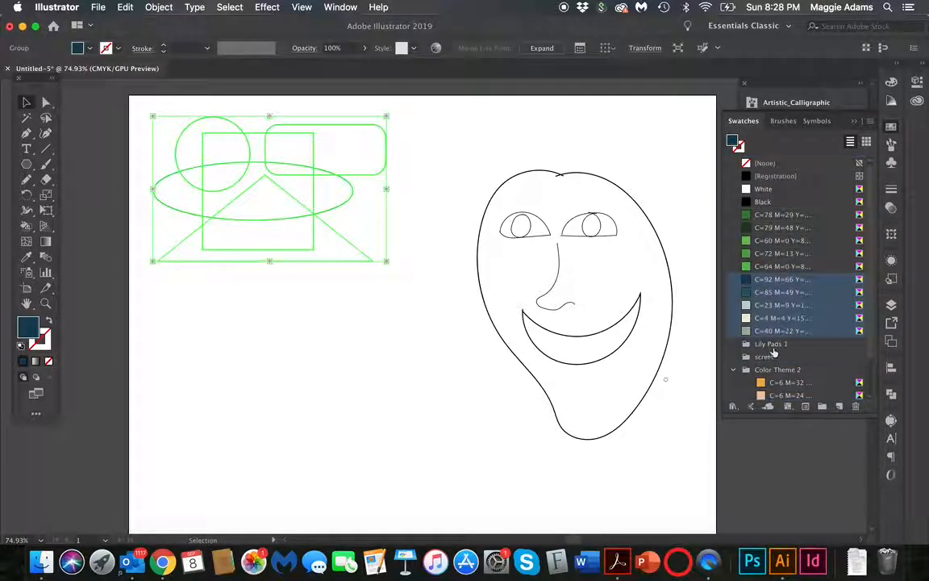
Step: Move the five Color Theme 2 swatches out of their group, below the other loose swatches
{"action": "scroll", "coordinate": [778, 371], "scroll_direction": "down", "scroll_amount": 3}
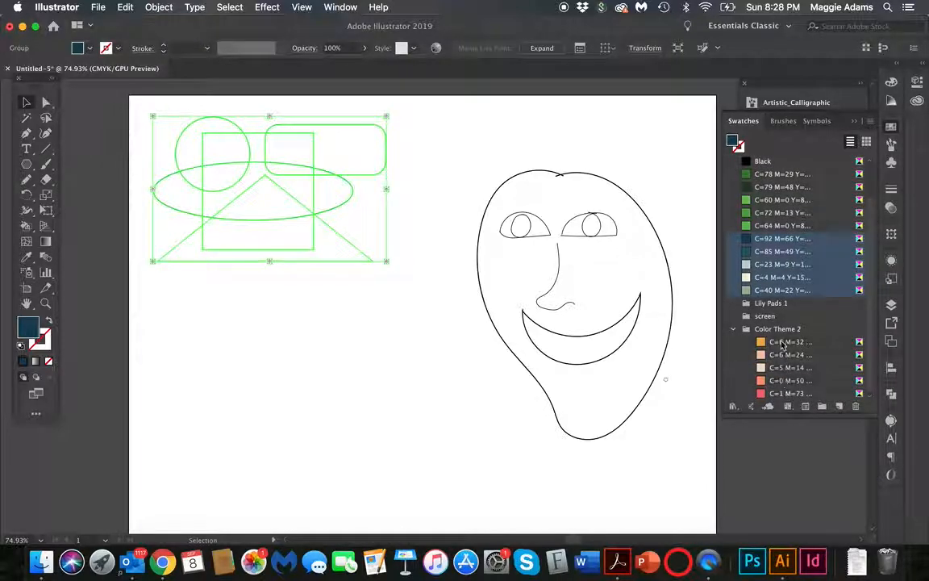
{"action": "left_click", "coordinate": [780, 342]}
{"action": "left_click", "coordinate": [781, 393], "text": "shift"}
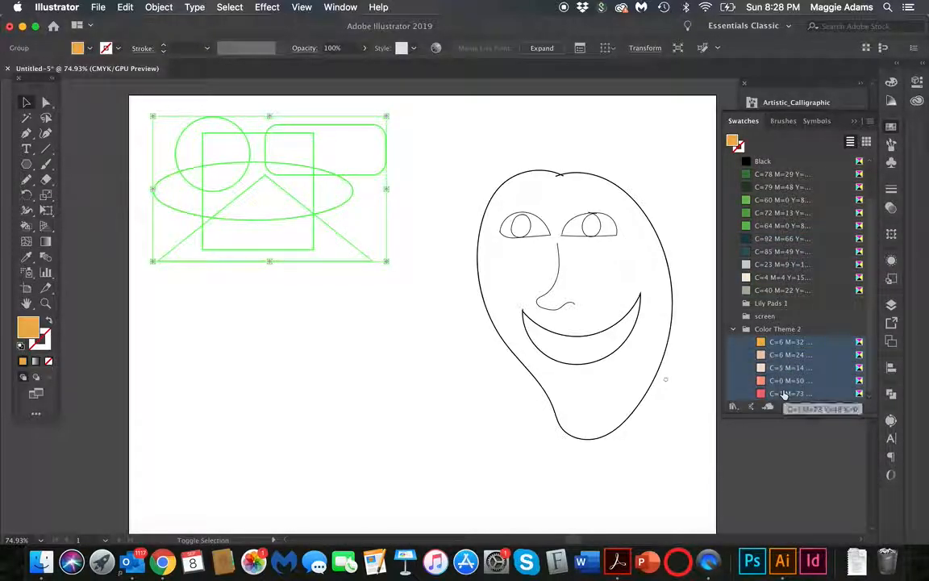
{"action": "left_click_drag", "start_coordinate": [762, 342], "coordinate": [767, 300]}
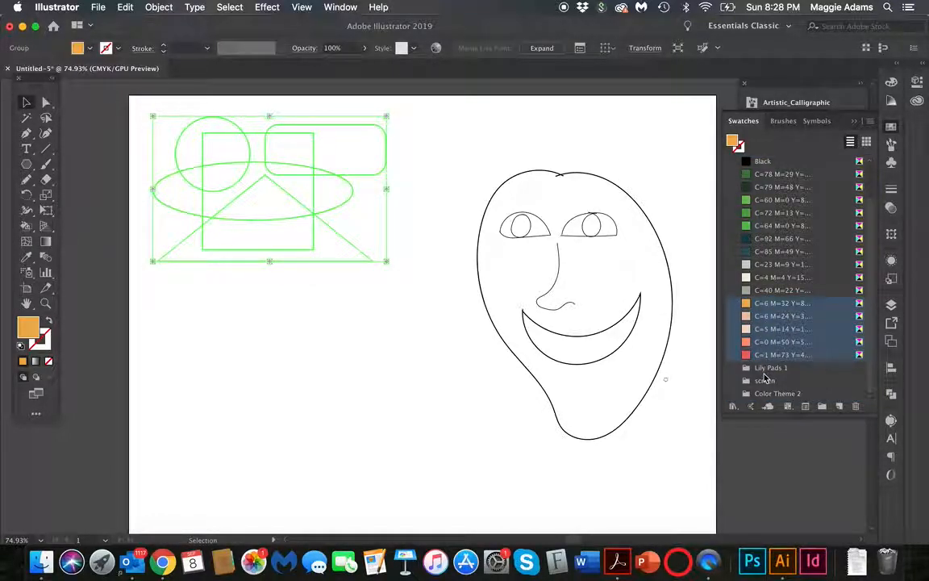
Step: Delete the emptied Lily Pads 1, screen and Color Theme 2 color groups from the swatches
{"action": "left_click", "coordinate": [775, 367]}
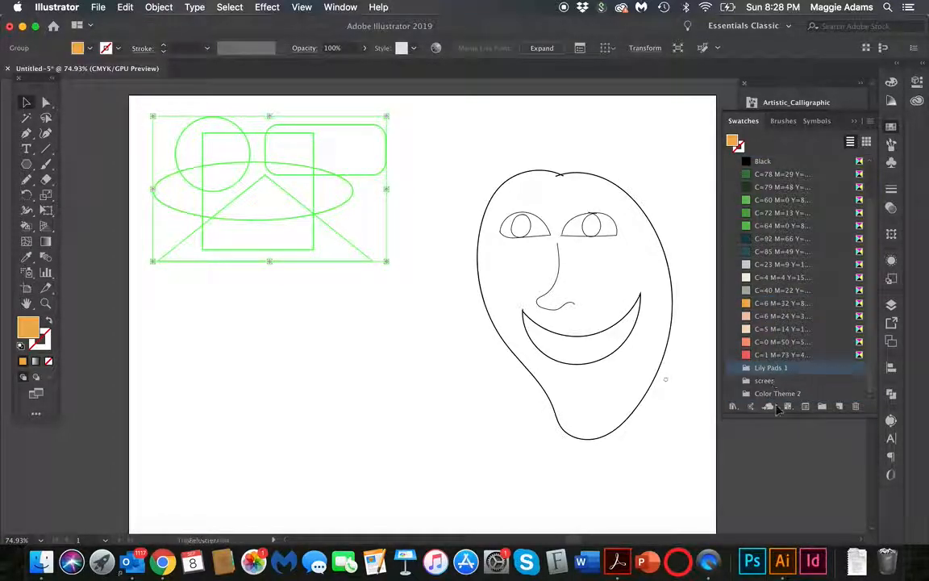
{"action": "left_click", "coordinate": [778, 394], "text": "shift"}
{"action": "left_click", "coordinate": [856, 407]}
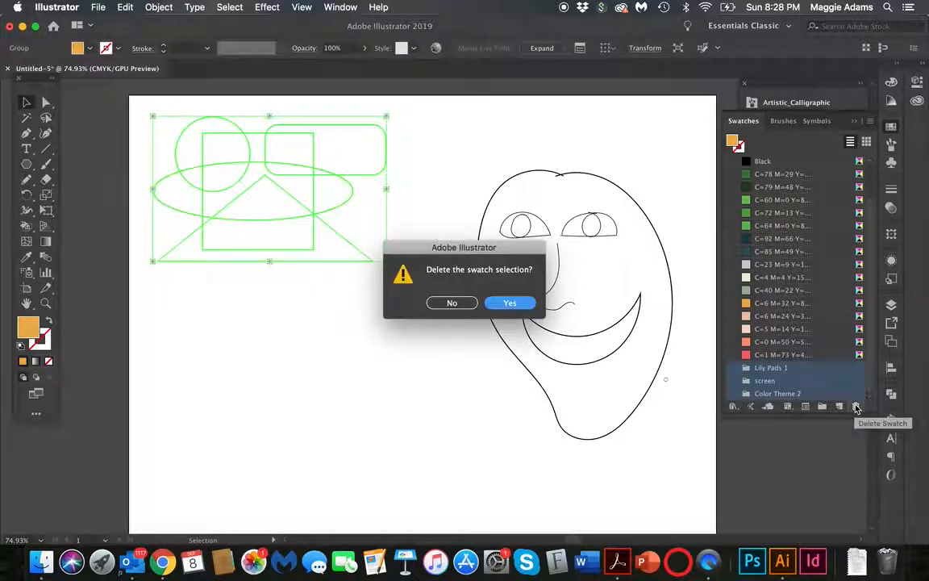
{"action": "left_click", "coordinate": [520, 303]}
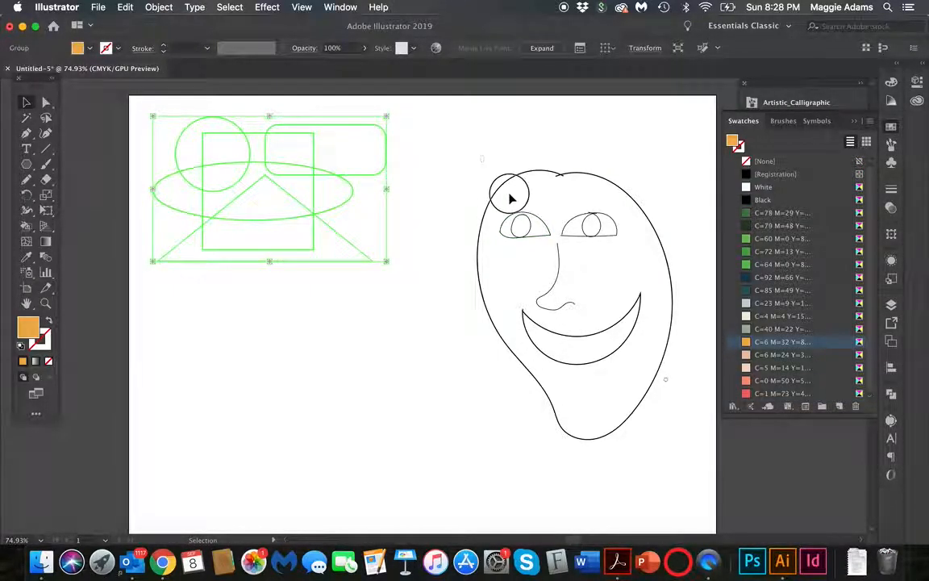
Step: Delete the whole face drawing from the artboard
{"action": "left_click_drag", "start_coordinate": [498, 177], "coordinate": [678, 425]}
{"action": "key", "text": "Delete"}
{"action": "left_click", "coordinate": [46, 164]}
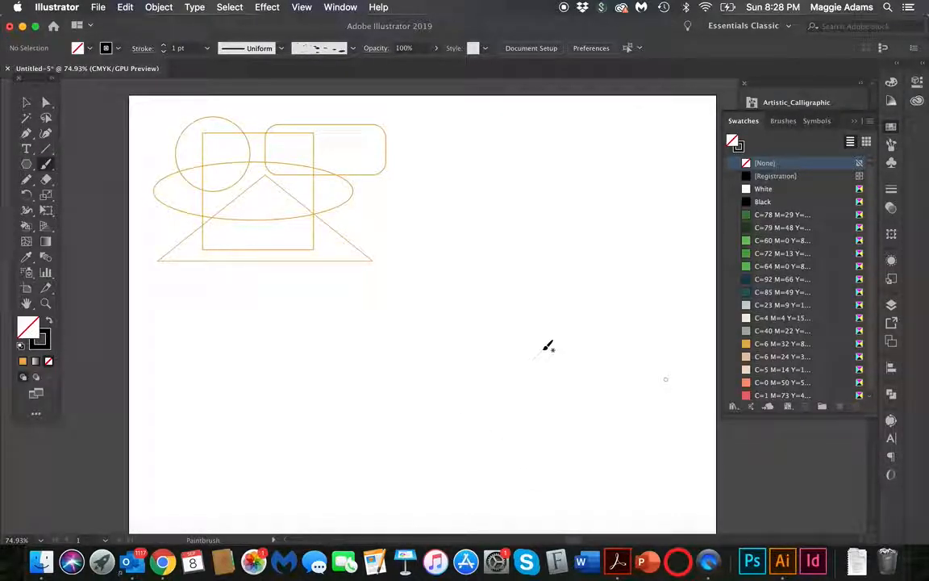
{"action": "mouse_move", "coordinate": [537, 352]}
{"action": "left_mouse_down"}
{"action": "mouse_move", "coordinate": [480, 438]}
{"action": "mouse_move", "coordinate": [458, 398]}
{"action": "mouse_move", "coordinate": [537, 338]}
{"action": "mouse_move", "coordinate": [543, 349]}
{"action": "mouse_move", "coordinate": [553, 342]}
{"action": "left_mouse_up"}
{"action": "key", "text": "super+z"}
{"action": "key", "text": "v"}
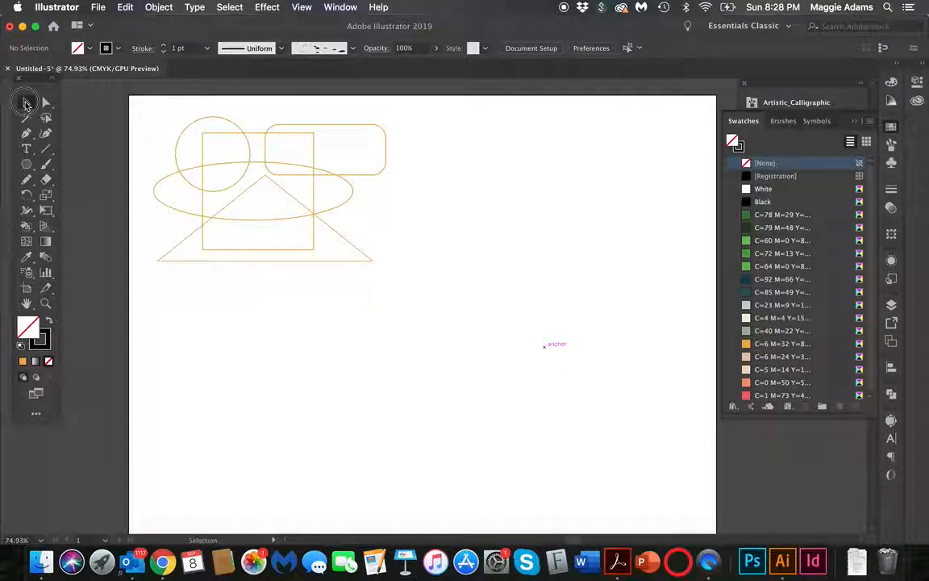
Step: Paint a flower with a small oval center and ten pointed petals using the Touch Calligraphic brush
{"action": "left_click", "coordinate": [890, 143]}
{"action": "left_click", "coordinate": [842, 145]}
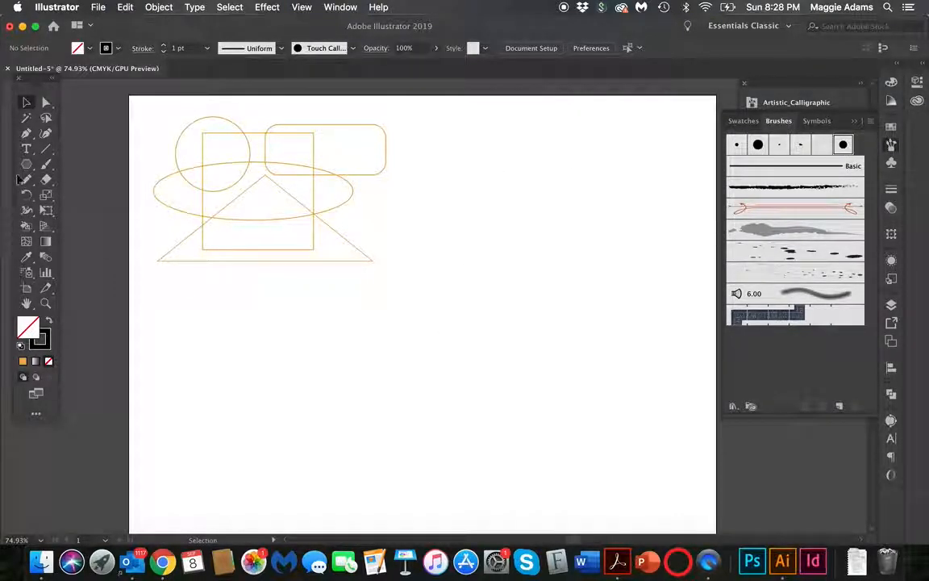
{"action": "key", "text": "b"}
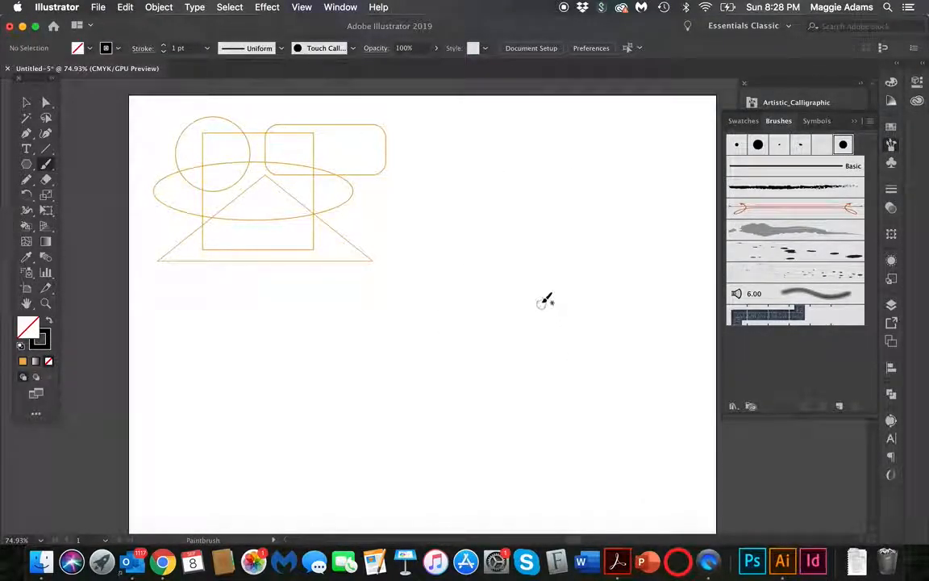
{"action": "mouse_move", "coordinate": [544, 292]}
{"action": "left_mouse_down"}
{"action": "mouse_move", "coordinate": [527, 342]}
{"action": "mouse_move", "coordinate": [558, 358]}
{"action": "mouse_move", "coordinate": [571, 330]}
{"action": "mouse_move", "coordinate": [549, 296]}
{"action": "mouse_move", "coordinate": [534, 300]}
{"action": "mouse_move", "coordinate": [515, 254]}
{"action": "mouse_move", "coordinate": [536, 144]}
{"action": "mouse_move", "coordinate": [547, 253]}
{"action": "mouse_move", "coordinate": [541, 298]}
{"action": "mouse_move", "coordinate": [549, 252]}
{"action": "mouse_move", "coordinate": [575, 194]}
{"action": "mouse_move", "coordinate": [609, 156]}
{"action": "mouse_move", "coordinate": [583, 252]}
{"action": "mouse_move", "coordinate": [544, 286]}
{"action": "mouse_move", "coordinate": [592, 248]}
{"action": "mouse_move", "coordinate": [671, 214]}
{"action": "mouse_move", "coordinate": [635, 252]}
{"action": "mouse_move", "coordinate": [550, 304]}
{"action": "mouse_move", "coordinate": [616, 279]}
{"action": "mouse_move", "coordinate": [697, 272]}
{"action": "mouse_move", "coordinate": [668, 305]}
{"action": "mouse_move", "coordinate": [627, 323]}
{"action": "mouse_move", "coordinate": [565, 321]}
{"action": "mouse_move", "coordinate": [649, 332]}
{"action": "mouse_move", "coordinate": [705, 358]}
{"action": "mouse_move", "coordinate": [627, 385]}
{"action": "mouse_move", "coordinate": [572, 352]}
{"action": "mouse_move", "coordinate": [628, 405]}
{"action": "mouse_move", "coordinate": [656, 461]}
{"action": "mouse_move", "coordinate": [562, 428]}
{"action": "mouse_move", "coordinate": [548, 363]}
{"action": "mouse_move", "coordinate": [556, 452]}
{"action": "mouse_move", "coordinate": [529, 502]}
{"action": "mouse_move", "coordinate": [514, 425]}
{"action": "mouse_move", "coordinate": [535, 355]}
{"action": "mouse_move", "coordinate": [414, 453]}
{"action": "mouse_move", "coordinate": [473, 359]}
{"action": "mouse_move", "coordinate": [524, 332]}
{"action": "mouse_move", "coordinate": [464, 355]}
{"action": "mouse_move", "coordinate": [356, 326]}
{"action": "mouse_move", "coordinate": [404, 307]}
{"action": "mouse_move", "coordinate": [525, 333]}
{"action": "mouse_move", "coordinate": [411, 210]}
{"action": "mouse_move", "coordinate": [490, 254]}
{"action": "mouse_move", "coordinate": [539, 298]}
{"action": "left_mouse_up"}
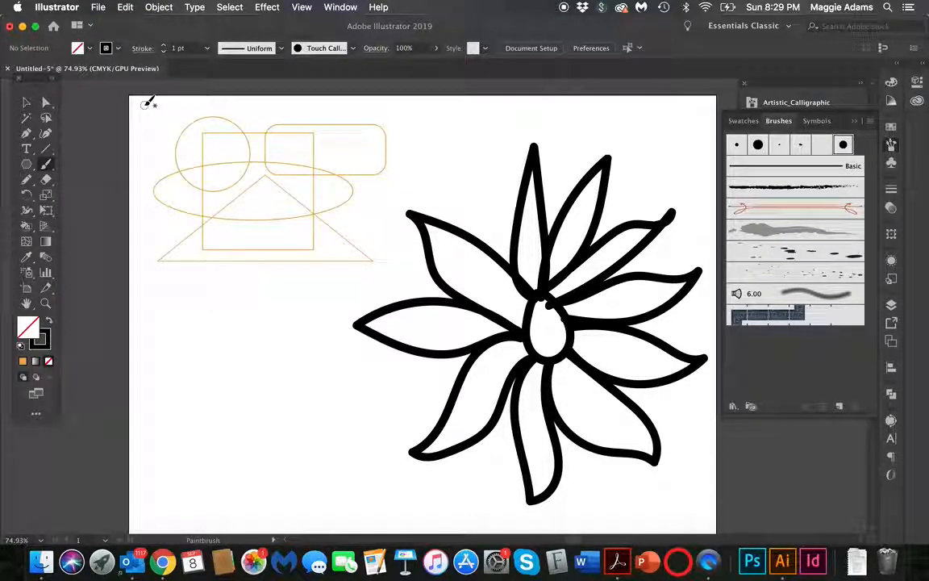
Step: Scale the flower down to about half its size and place it clear of the overlapping shapes
{"action": "mouse_move", "coordinate": [440, 174]}
{"action": "left_mouse_down"}
{"action": "mouse_move", "coordinate": [584, 370]}
{"action": "mouse_move", "coordinate": [703, 500]}
{"action": "mouse_move", "coordinate": [534, 352]}
{"action": "mouse_move", "coordinate": [527, 320]}
{"action": "left_mouse_up"}
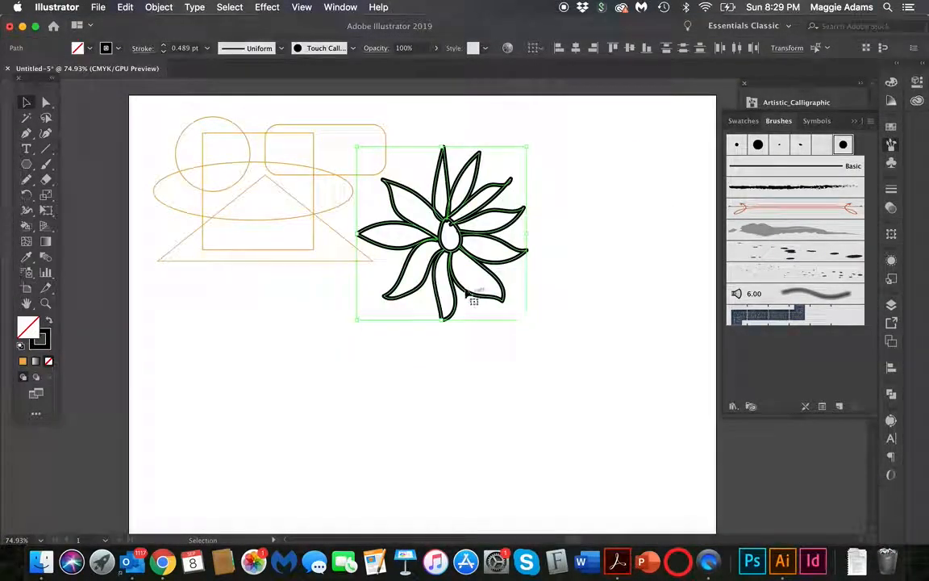
{"action": "left_click_drag", "start_coordinate": [473, 269], "coordinate": [585, 298]}
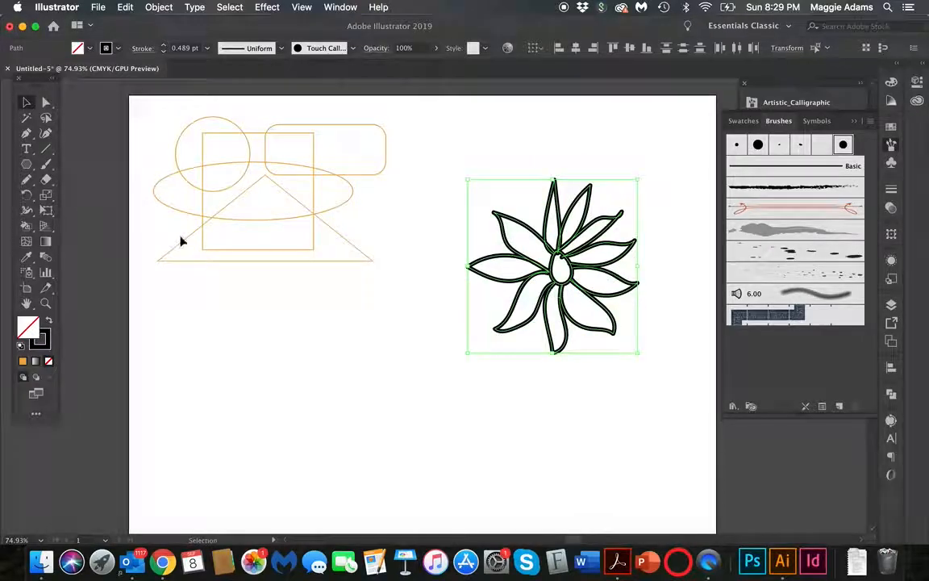
{"action": "left_click", "coordinate": [45, 164]}
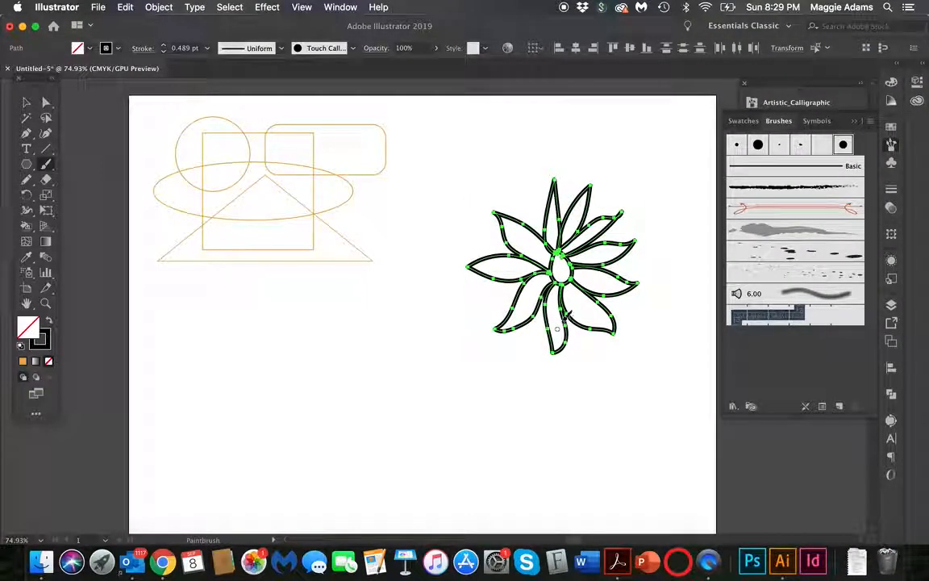
{"action": "mouse_move", "coordinate": [565, 316]}
{"action": "left_mouse_down"}
{"action": "mouse_move", "coordinate": [579, 371]}
{"action": "mouse_move", "coordinate": [559, 449]}
{"action": "mouse_move", "coordinate": [567, 488]}
{"action": "left_mouse_up"}
{"action": "key", "text": "super+z"}
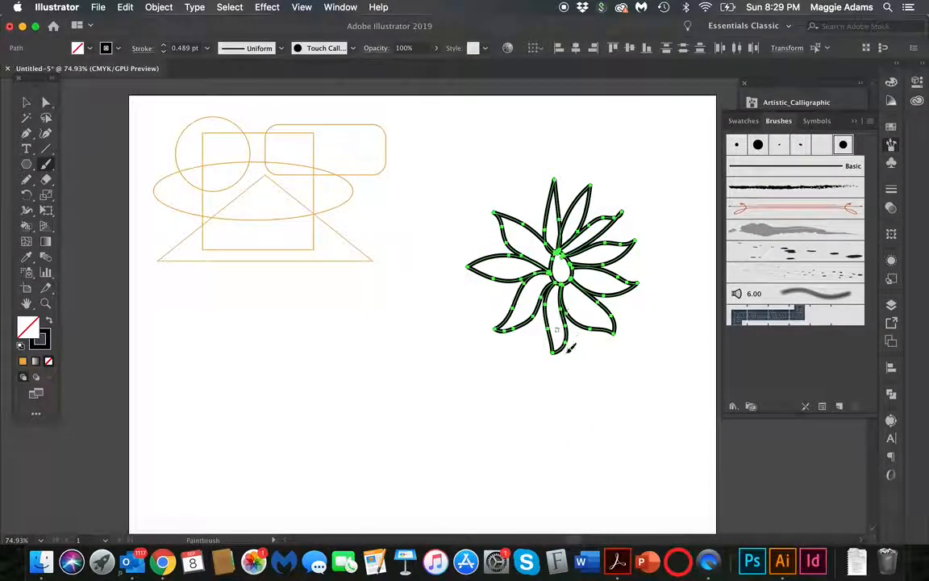
Step: Deselect the flower and paint a long curved stem below it with one leaf on each side
{"action": "left_click", "coordinate": [27, 102]}
{"action": "left_click", "coordinate": [91, 218]}
{"action": "left_click", "coordinate": [45, 164]}
{"action": "mouse_move", "coordinate": [563, 269]}
{"action": "left_mouse_down"}
{"action": "mouse_move", "coordinate": [587, 417]}
{"action": "mouse_move", "coordinate": [569, 496]}
{"action": "left_mouse_up"}
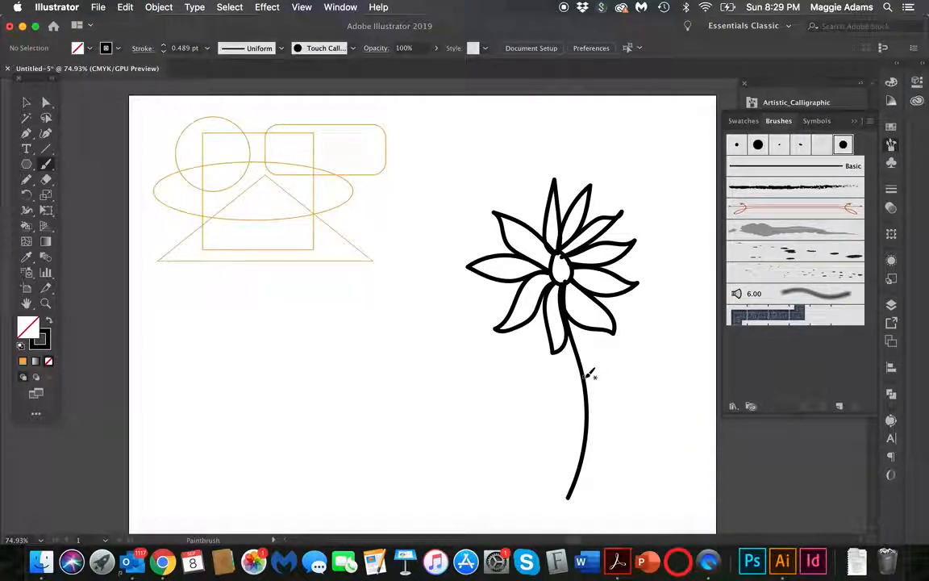
{"action": "mouse_move", "coordinate": [583, 376]}
{"action": "left_mouse_down"}
{"action": "mouse_move", "coordinate": [641, 323]}
{"action": "mouse_move", "coordinate": [627, 401]}
{"action": "mouse_move", "coordinate": [586, 420]}
{"action": "left_mouse_up"}
{"action": "mouse_move", "coordinate": [484, 361]}
{"action": "left_mouse_down"}
{"action": "mouse_move", "coordinate": [582, 473]}
{"action": "mouse_move", "coordinate": [592, 466]}
{"action": "left_mouse_up"}
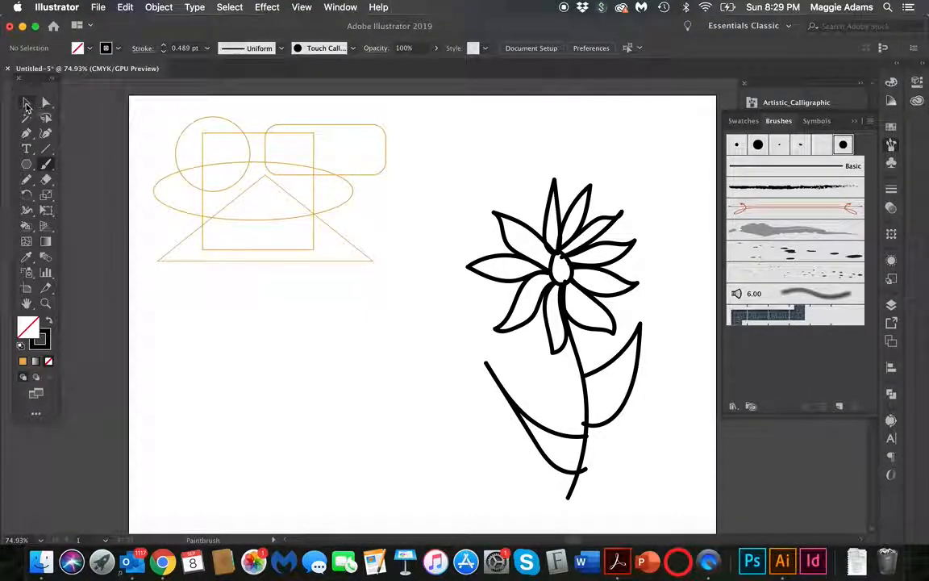
Step: Select the entire flower with its stem and leaves and apply Expand Appearance to its brush strokes
{"action": "left_click_drag", "start_coordinate": [458, 166], "coordinate": [706, 513]}
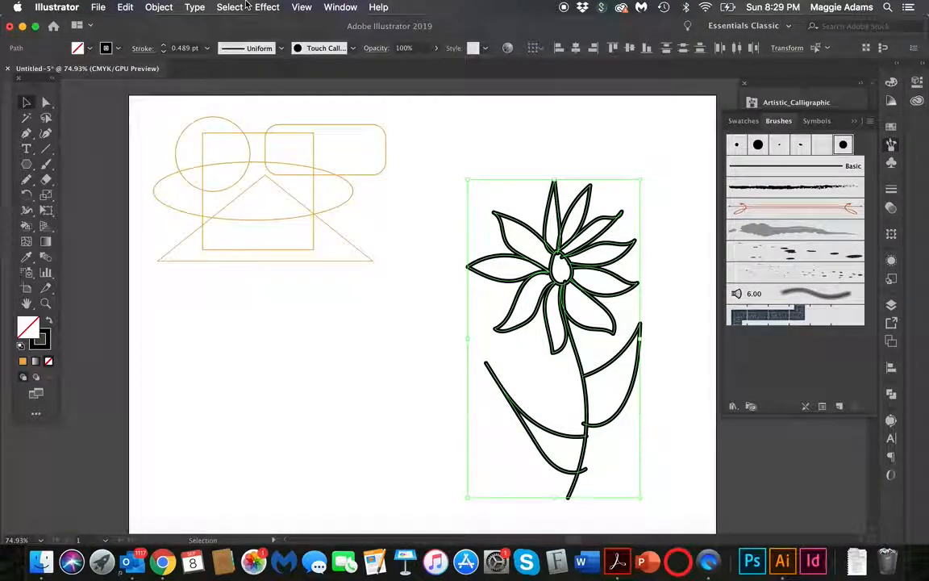
{"action": "left_click", "coordinate": [159, 7]}
{"action": "left_click", "coordinate": [211, 150]}
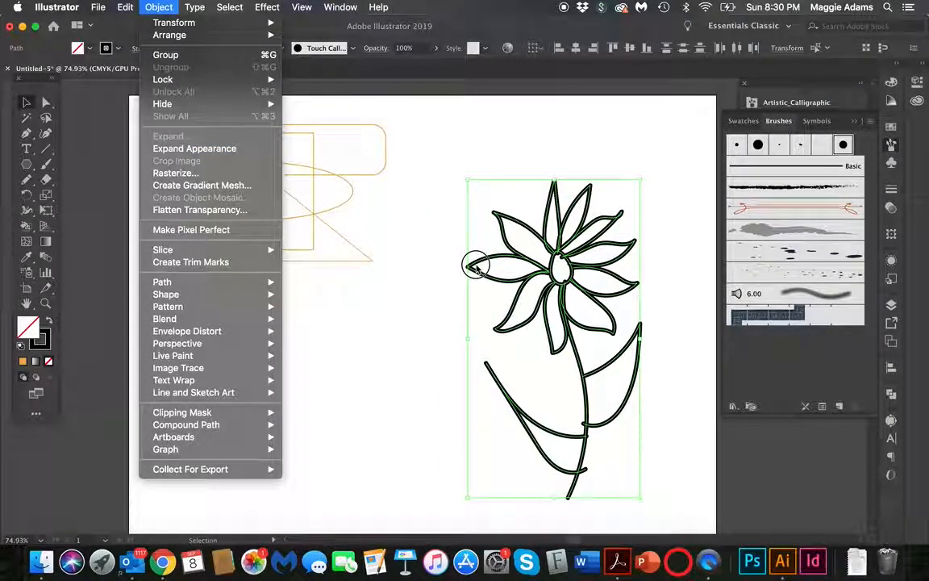
{"action": "left_click", "coordinate": [182, 148]}
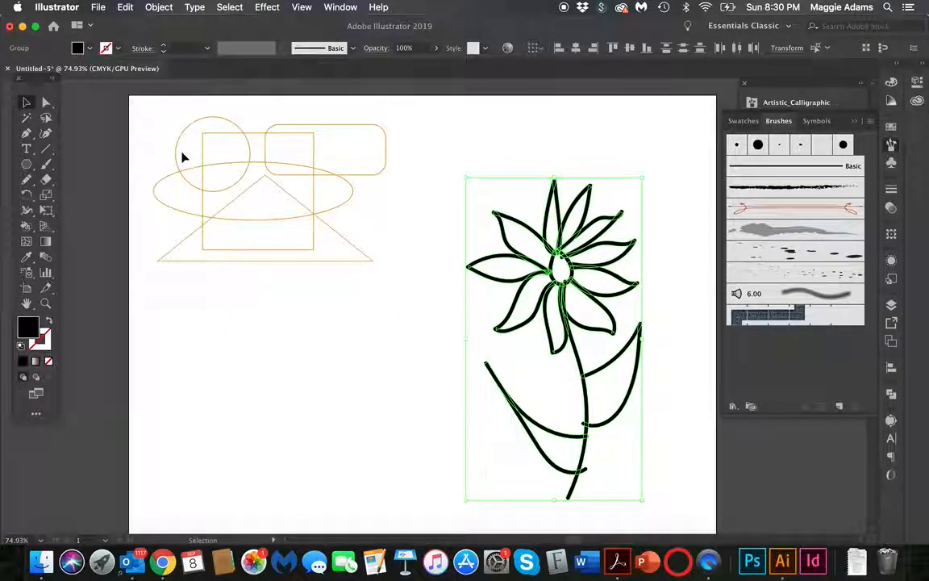
Step: Cycle the Live Paint Bucket through the swatches to the salmon color C=0 M=50 and collapse the brushes list
{"action": "left_click", "coordinate": [26, 227]}
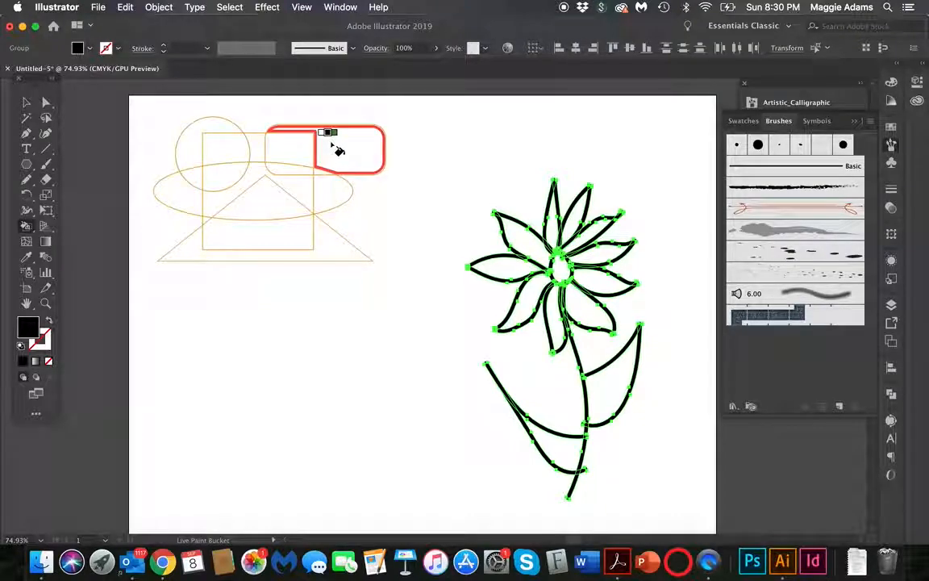
{"action": "key", "text": "Right"}
{"action": "key", "text": "Right"}
{"action": "key", "text": "Right"}
{"action": "key", "text": "Right"}
{"action": "key", "text": "Right"}
{"action": "key", "text": "Right"}
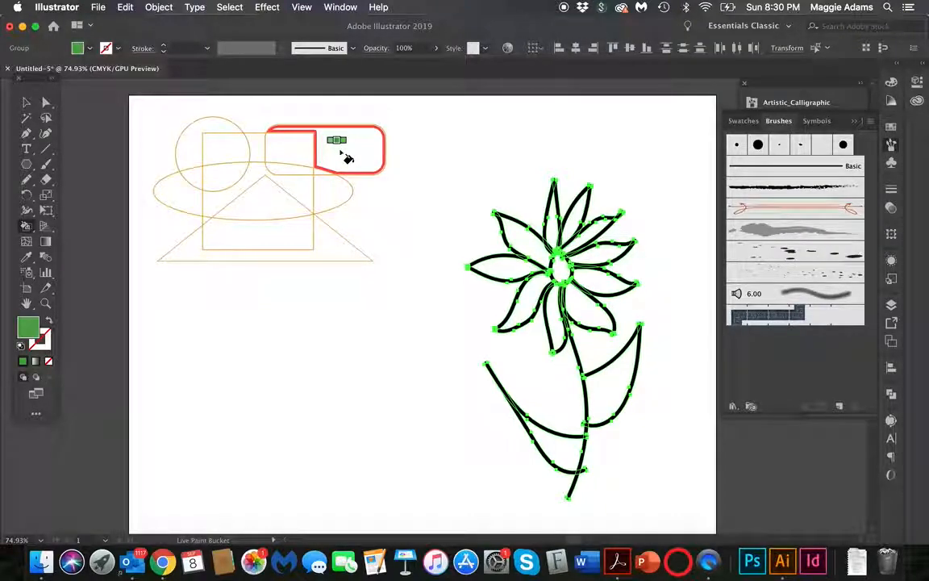
{"action": "key", "text": "Right"}
{"action": "key", "text": "Right"}
{"action": "key", "text": "Right"}
{"action": "key", "text": "Right"}
{"action": "key", "text": "Right"}
{"action": "key", "text": "Right"}
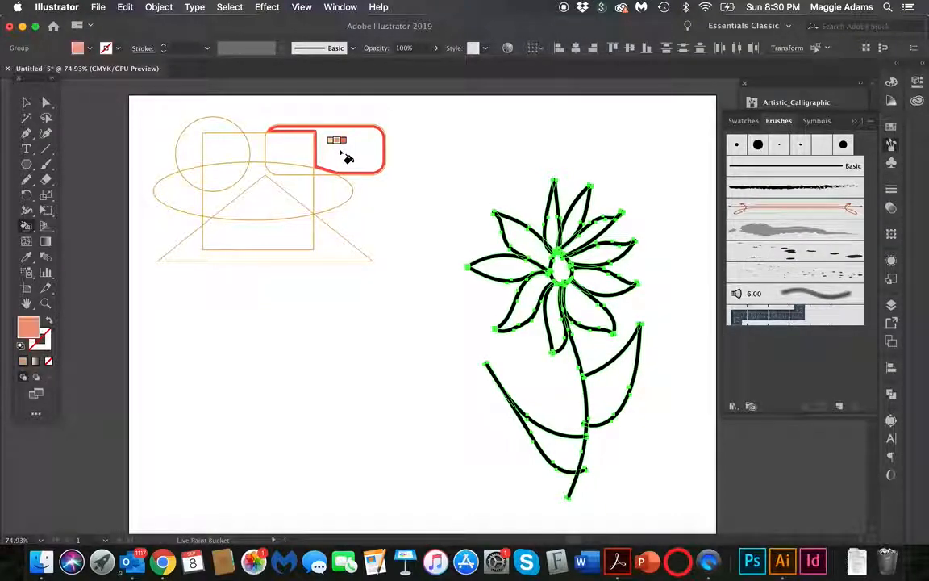
{"action": "left_click", "coordinate": [891, 143]}
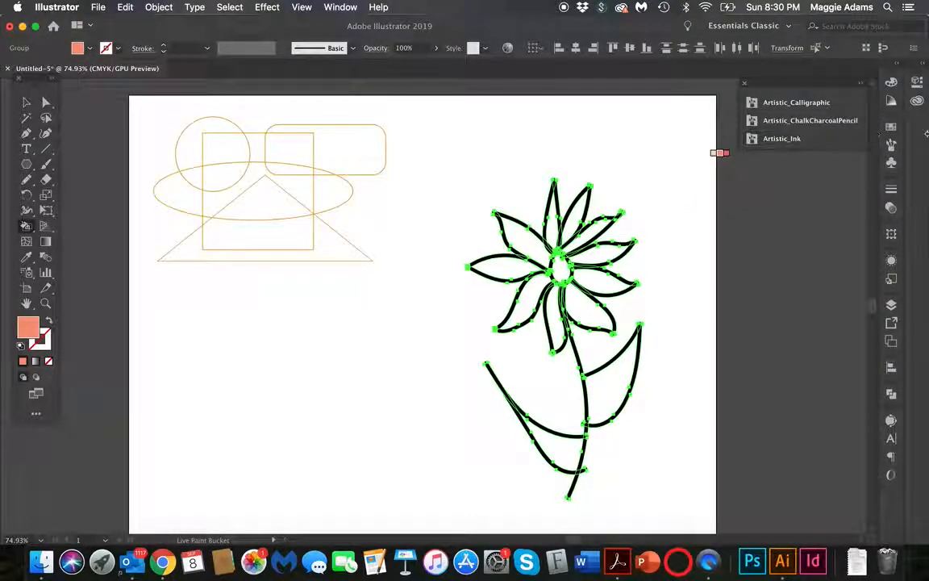
Step: Show the swatches list and cycle the Live Paint Bucket's fill colour through its swatches round to Black
{"action": "left_click", "coordinate": [891, 127]}
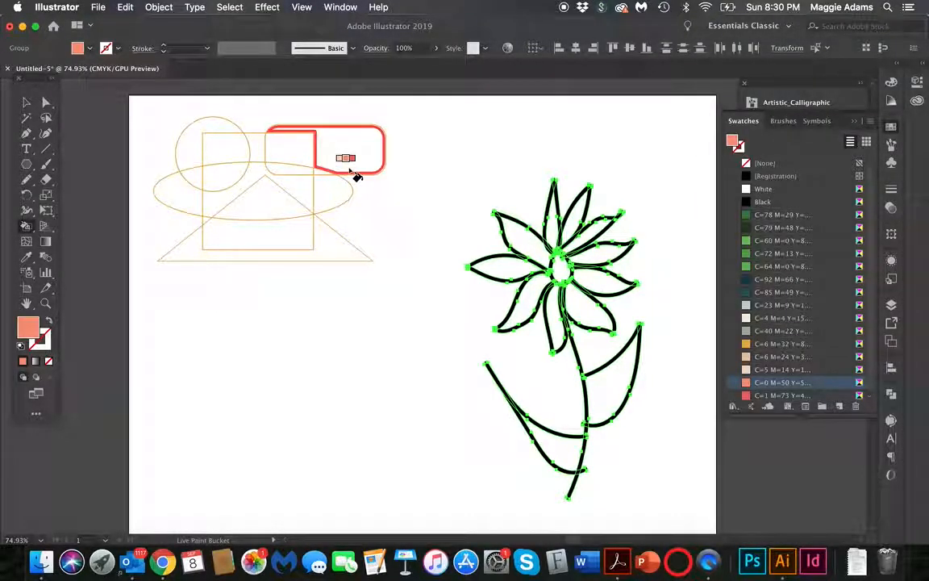
{"action": "key", "text": "Right"}
{"action": "key", "text": "Right"}
{"action": "key", "text": "Right"}
{"action": "key", "text": "Right"}
{"action": "key", "text": "Right"}
{"action": "key", "text": "Right"}
{"action": "key", "text": "Right"}
{"action": "key", "text": "Right"}
{"action": "key", "text": "Right"}
{"action": "key", "text": "Right"}
{"action": "key", "text": "Right"}
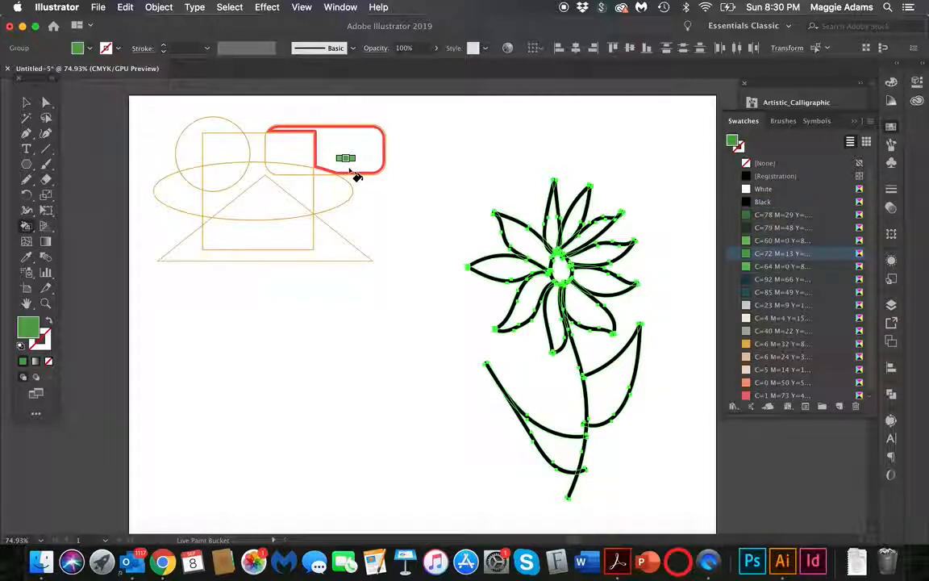
{"action": "key", "text": "Right"}
{"action": "key", "text": "Right"}
{"action": "key", "text": "Right"}
{"action": "key", "text": "Right"}
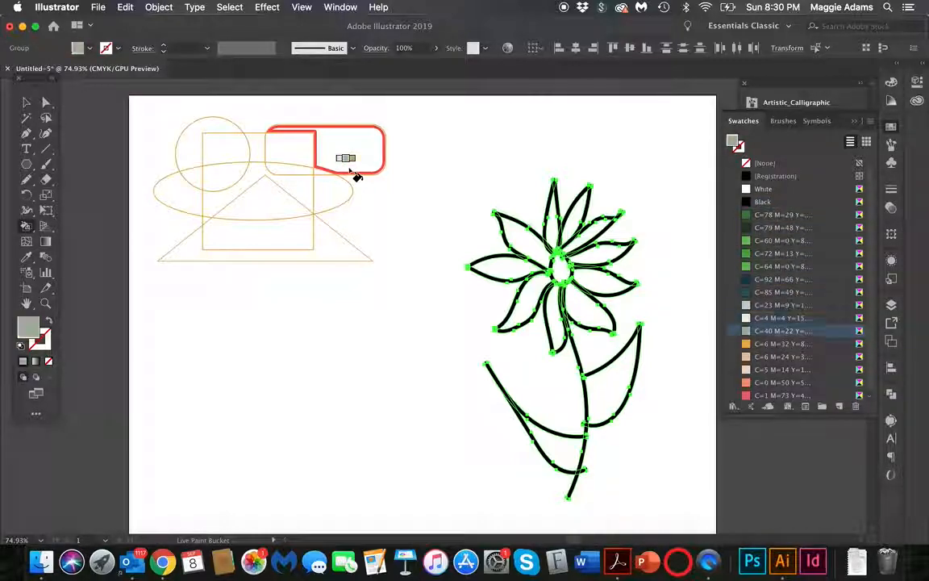
{"action": "key", "text": "Right"}
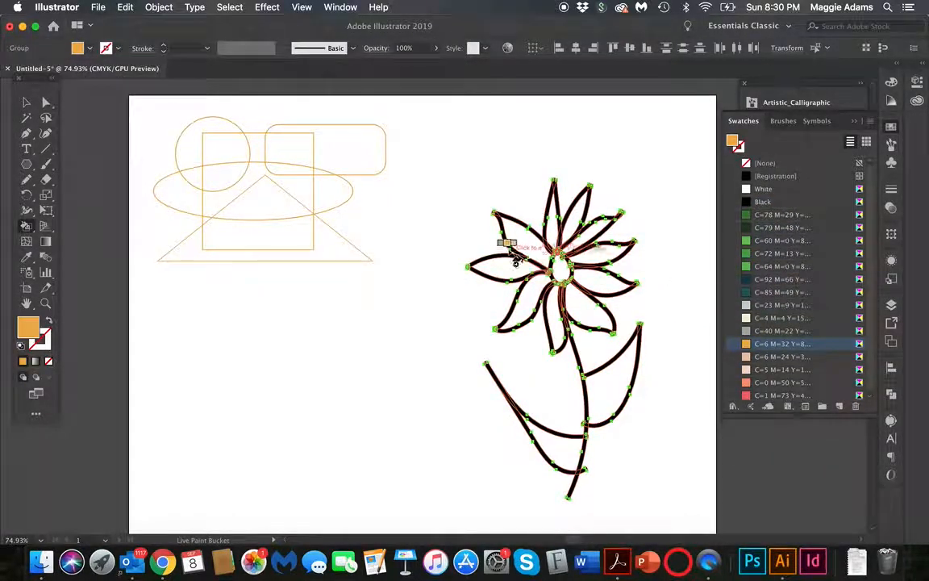
{"action": "key", "text": "Right"}
{"action": "key", "text": "Right"}
{"action": "key", "text": "Right"}
{"action": "key", "text": "Right"}
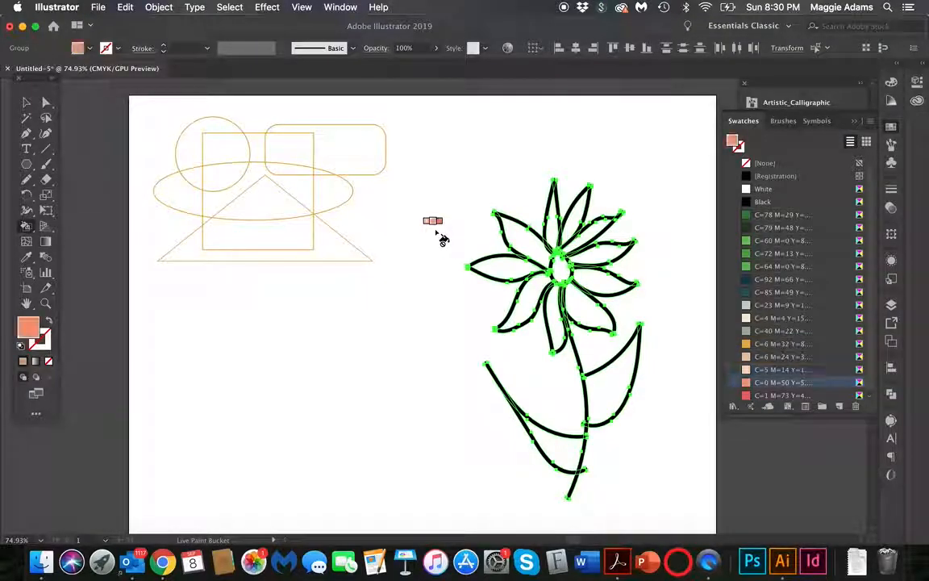
{"action": "key", "text": "Right"}
{"action": "key", "text": "Right"}
{"action": "key", "text": "Right"}
{"action": "key", "text": "Right"}
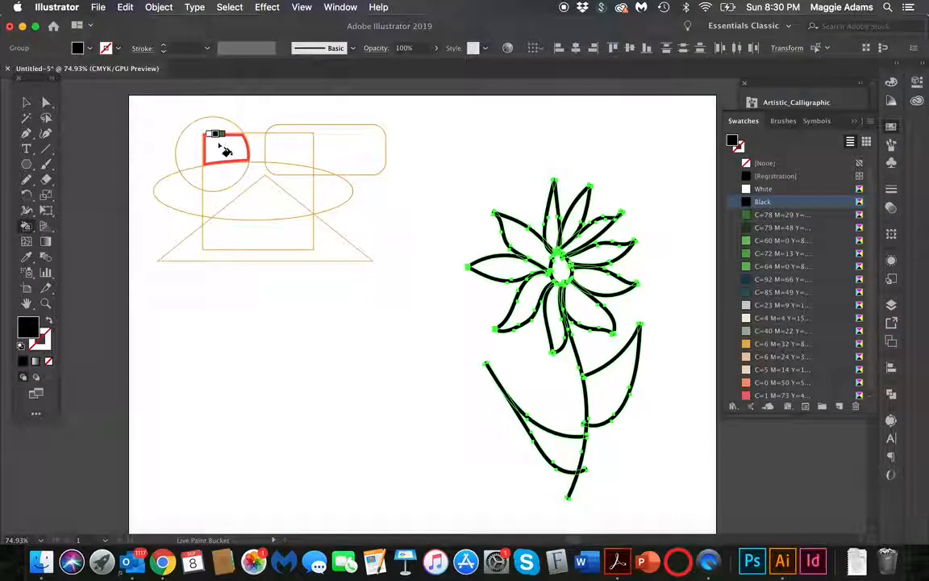
Step: Live-paint the circle's part outside the square with green C=78 M=29, its upper overlap with C=79 M=48, and its ellipse overlap with C=60 M=0
{"action": "key", "text": "Right"}
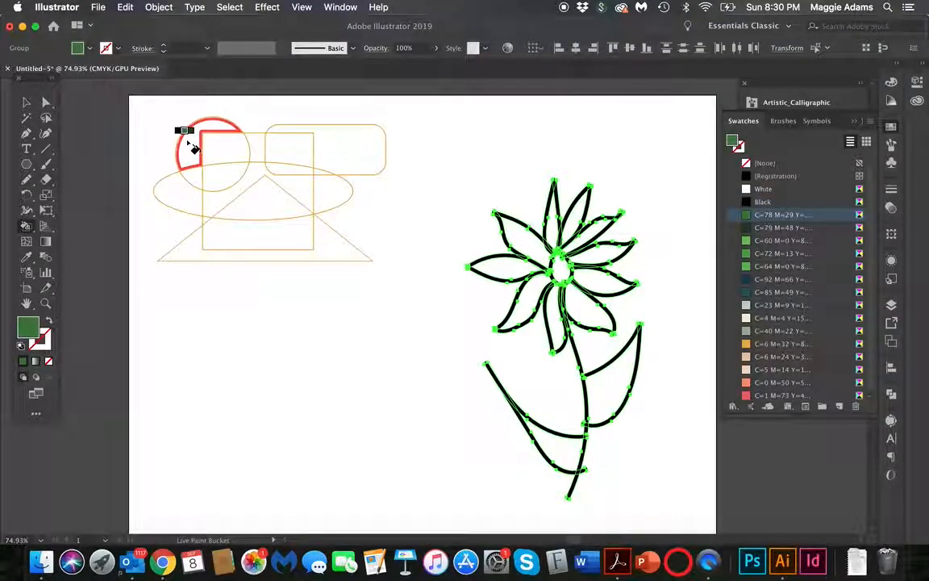
{"action": "left_click", "coordinate": [194, 149]}
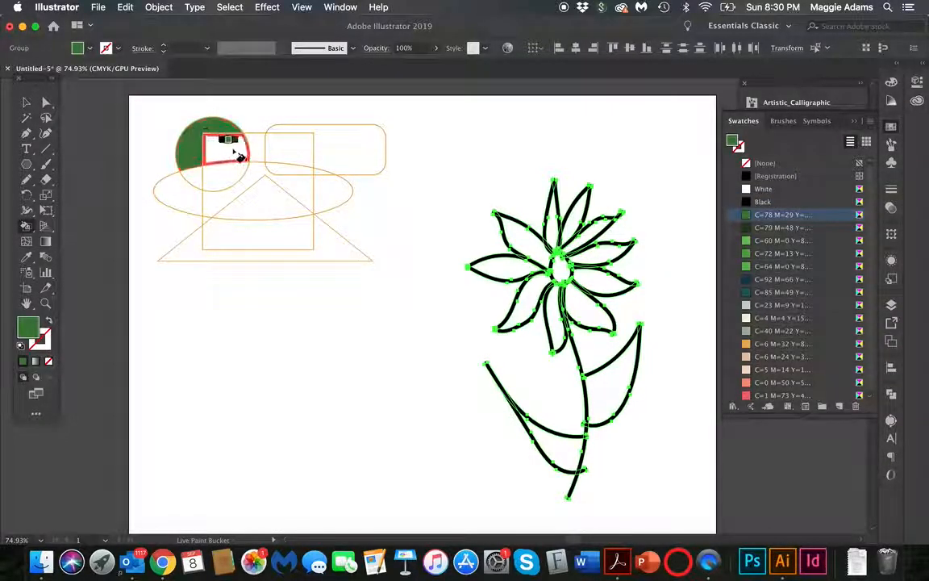
{"action": "key", "text": "Right"}
{"action": "left_click", "coordinate": [231, 152]}
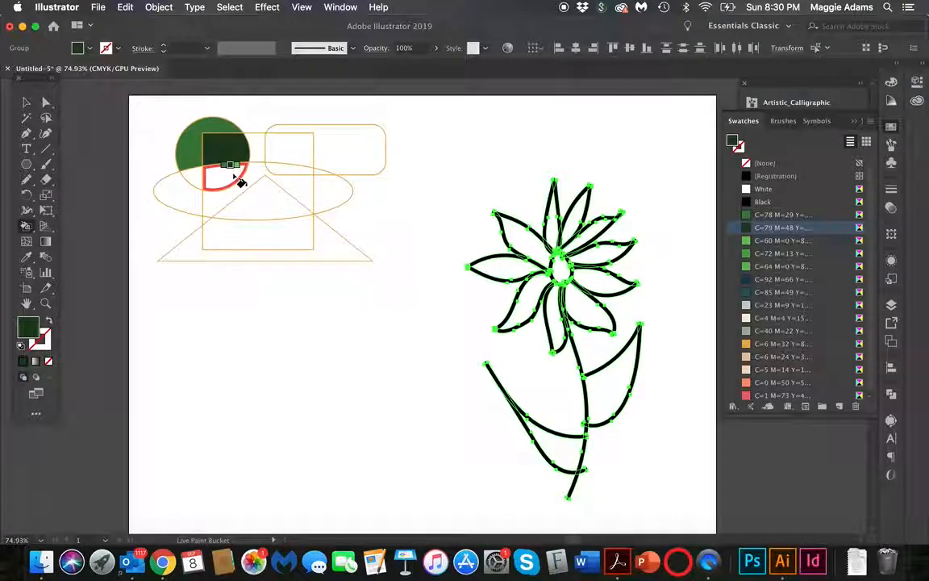
{"action": "key", "text": "Right"}
{"action": "left_click", "coordinate": [229, 175]}
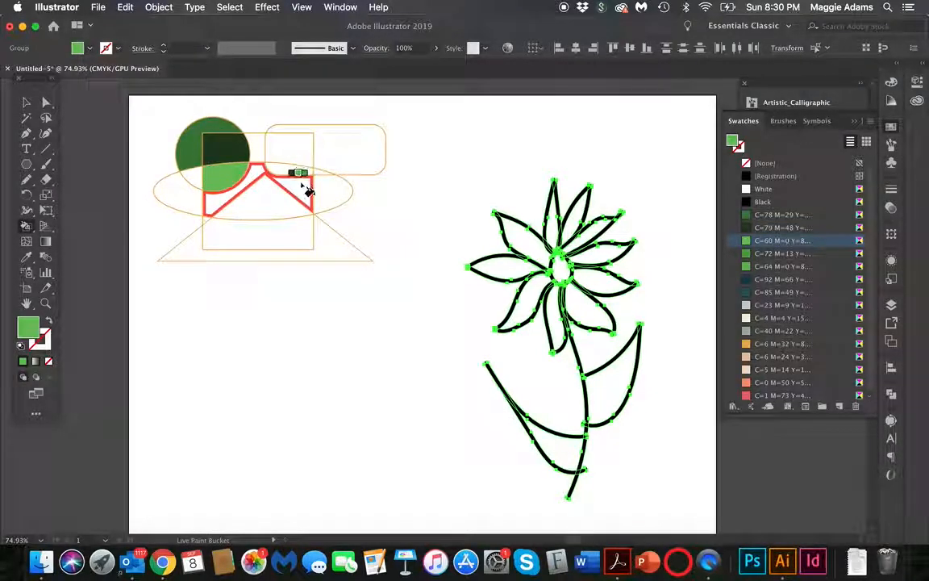
Step: Fill the ellipse's right end with green C=60 M=0, and the areas around the triangle's peak and along its base with C=72 M=13
{"action": "left_click", "coordinate": [327, 200]}
{"action": "key", "text": "Right"}
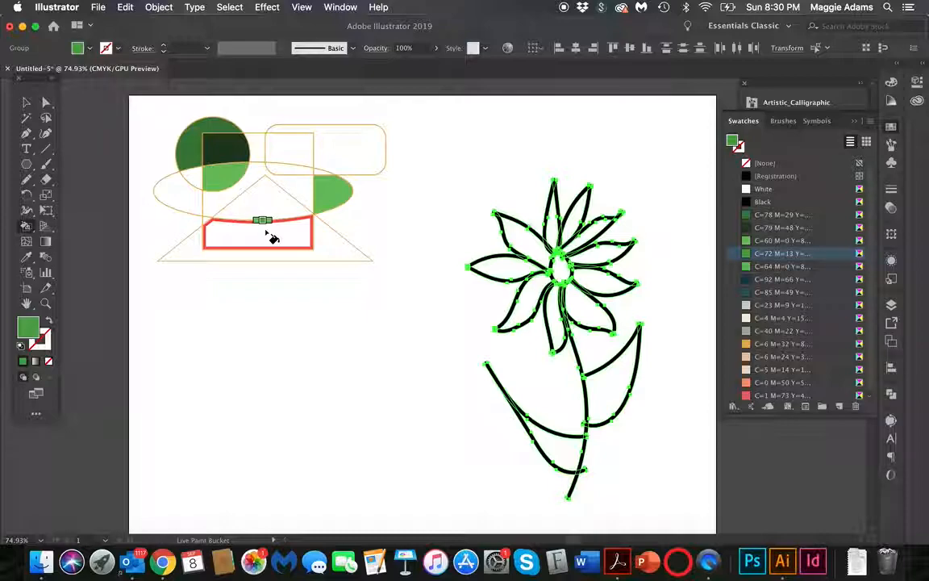
{"action": "left_click", "coordinate": [227, 207]}
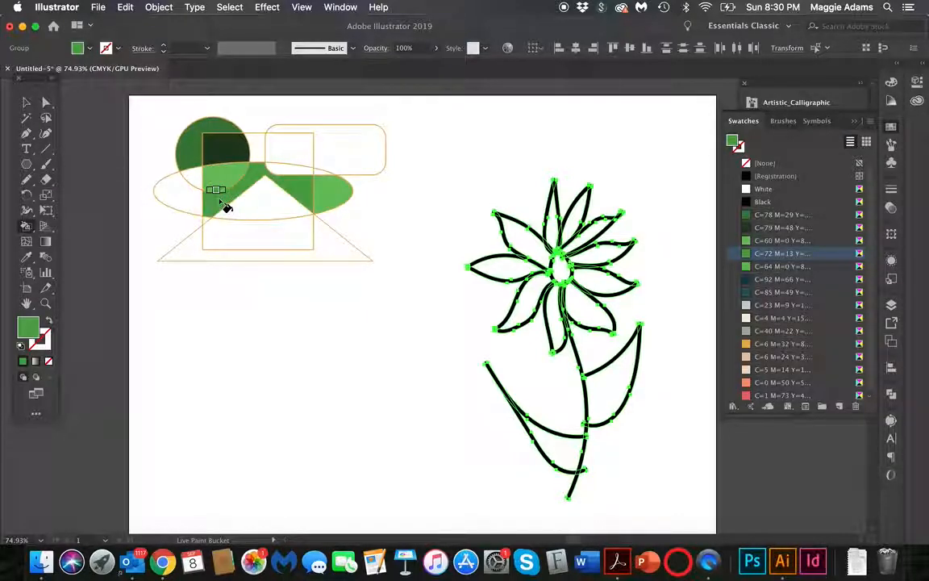
{"action": "left_click", "coordinate": [226, 256]}
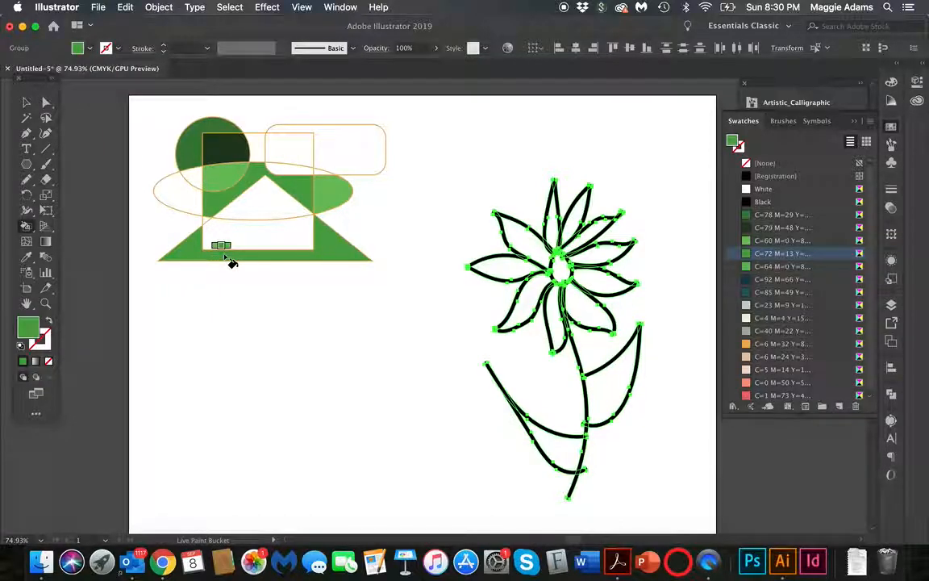
Step: Fill the ellipse's left end and the overlap of the square and rounded rectangle with green C=64 M=0
{"action": "key", "text": "Right"}
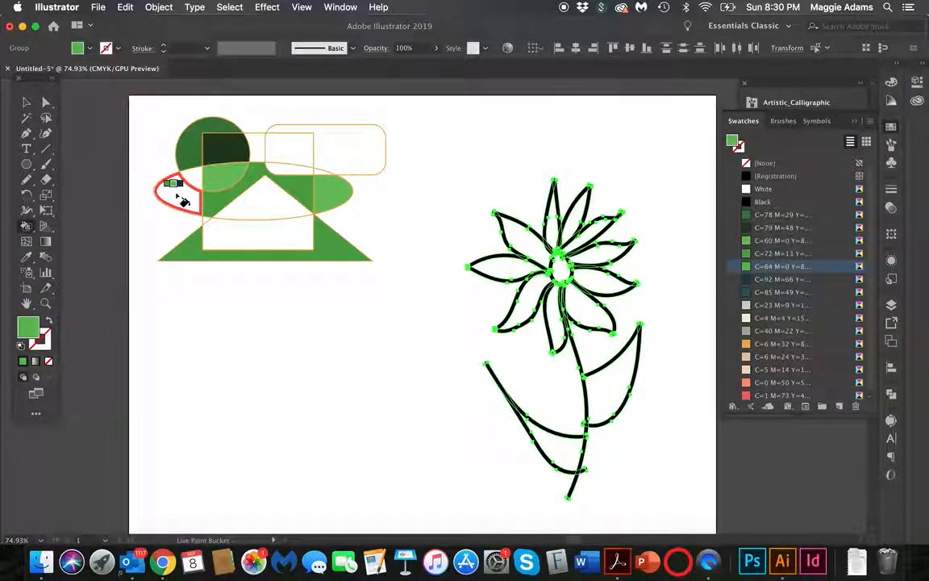
{"action": "left_click", "coordinate": [182, 199]}
{"action": "left_click", "coordinate": [309, 161]}
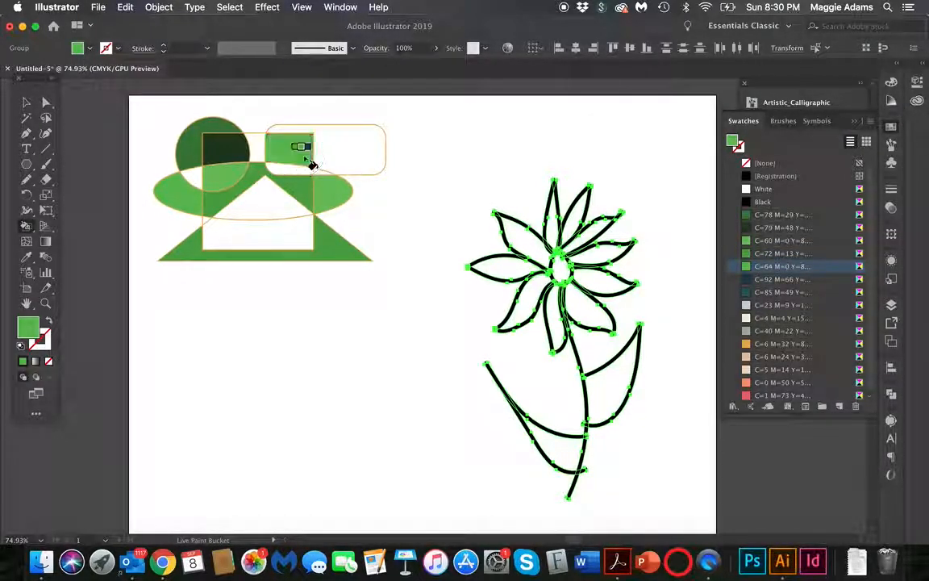
Step: Fill the square's gap beside the circle, the small circle-ellipse sliver and the triangle's peak with navy C=92 M=66
{"action": "key", "text": "Right"}
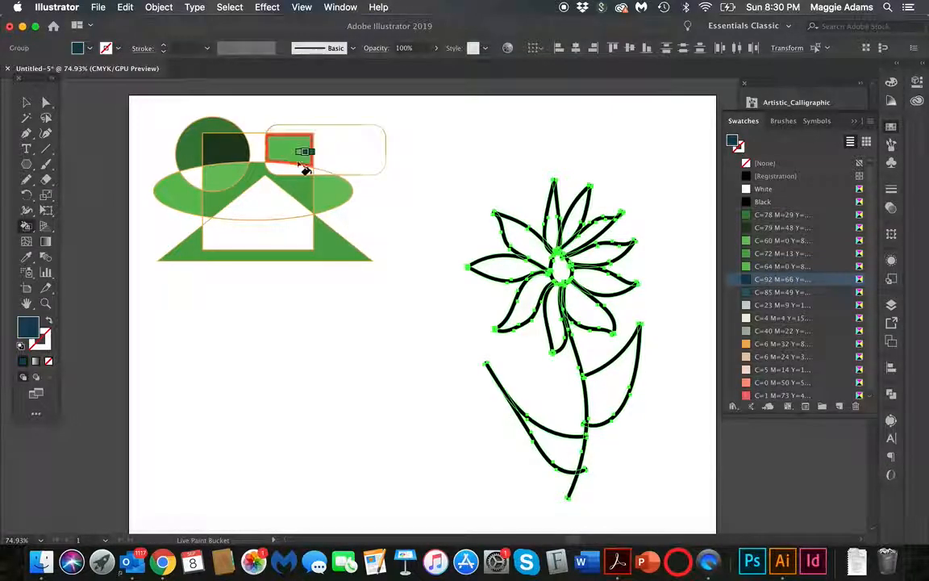
{"action": "left_click", "coordinate": [256, 153]}
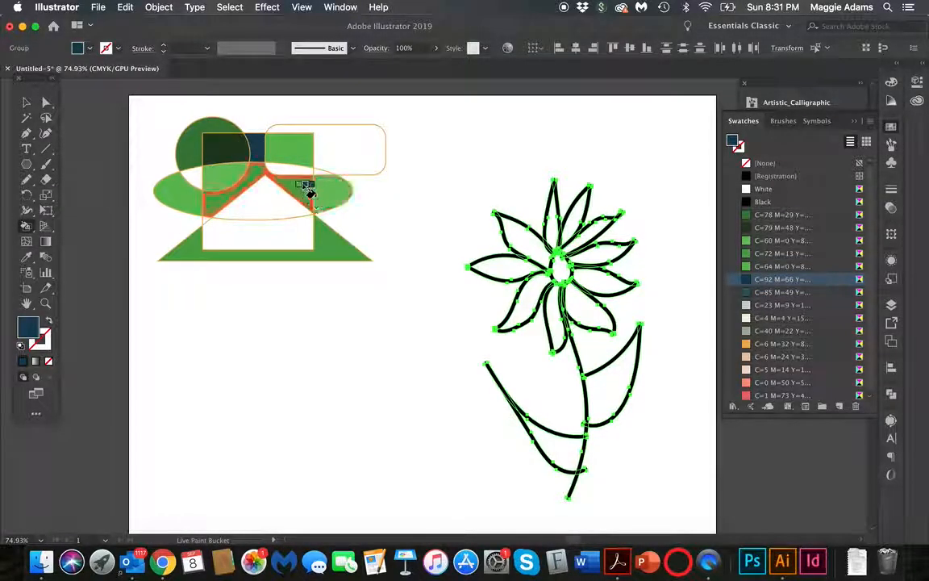
{"action": "left_click", "coordinate": [197, 180]}
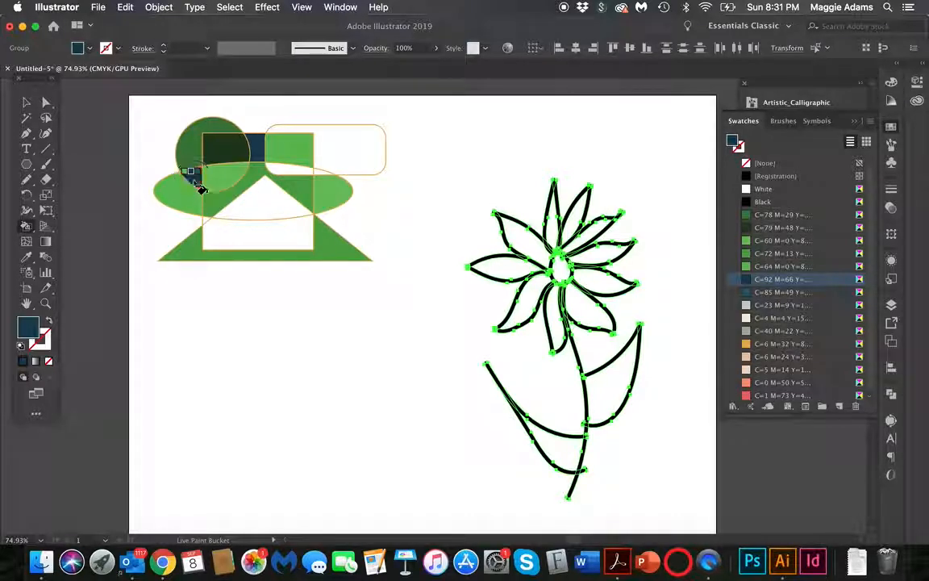
{"action": "left_click", "coordinate": [259, 206]}
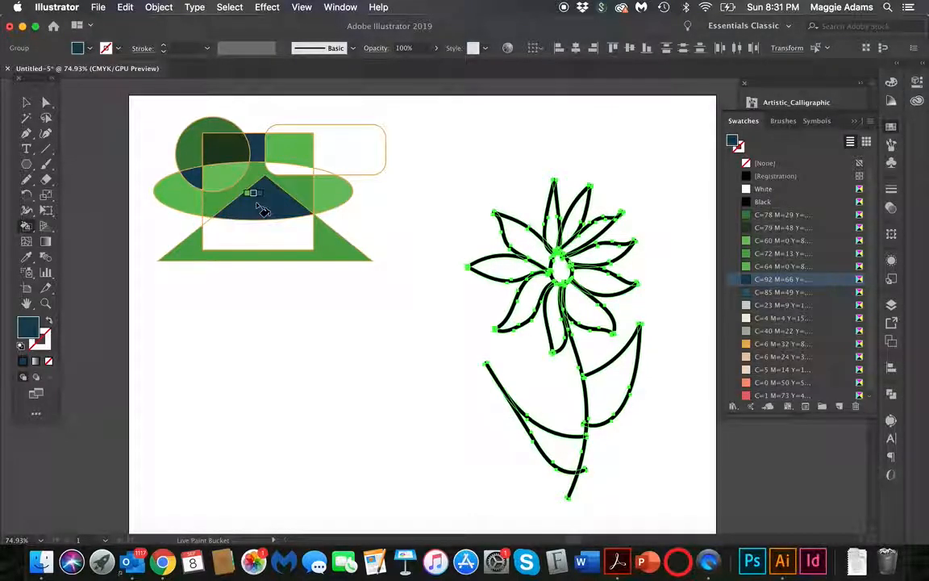
Step: Fill the rounded rectangle's right part with teal C=85 M=49, and its lower strip and the square's lower part with pale grey C=23 M=9
{"action": "key", "text": "Right"}
{"action": "left_click", "coordinate": [363, 167]}
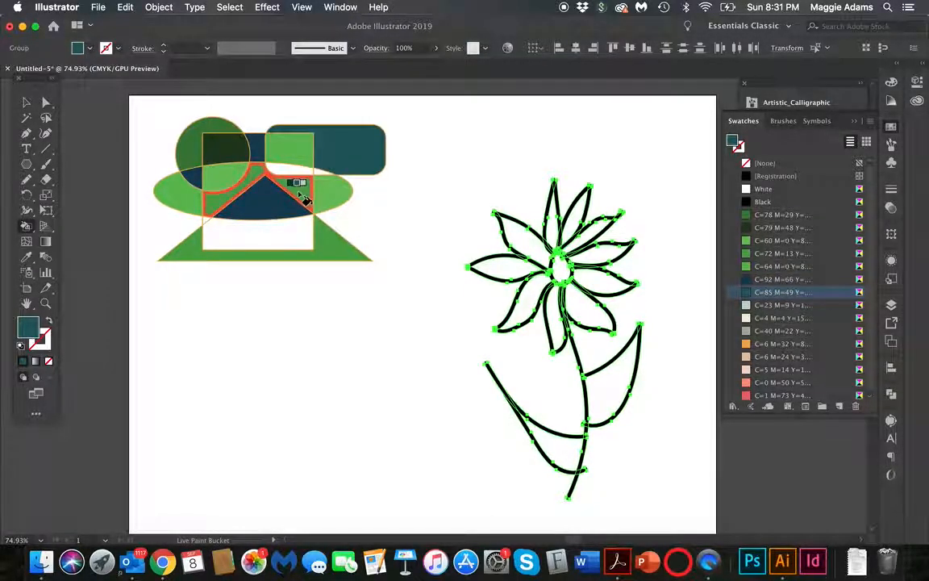
{"action": "key", "text": "Right"}
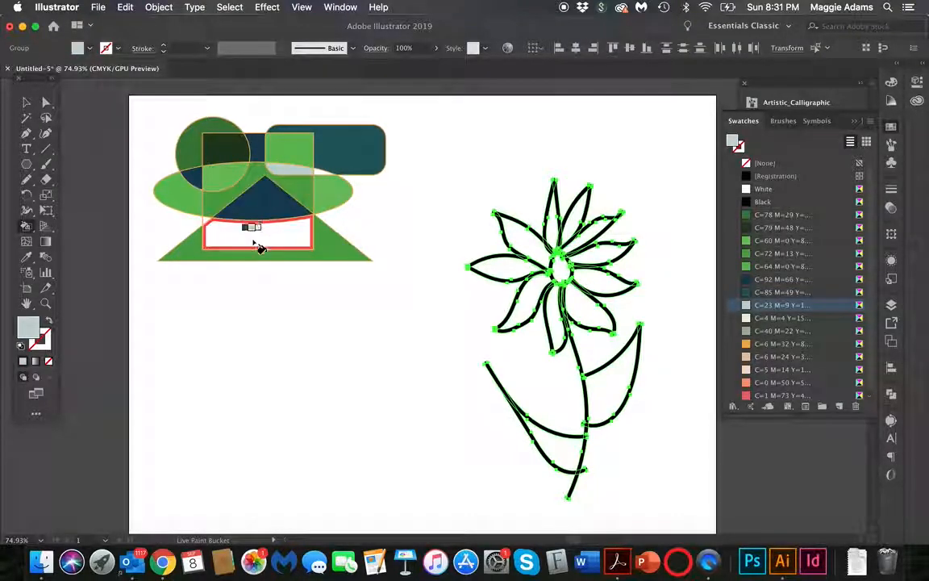
{"action": "left_click", "coordinate": [255, 243]}
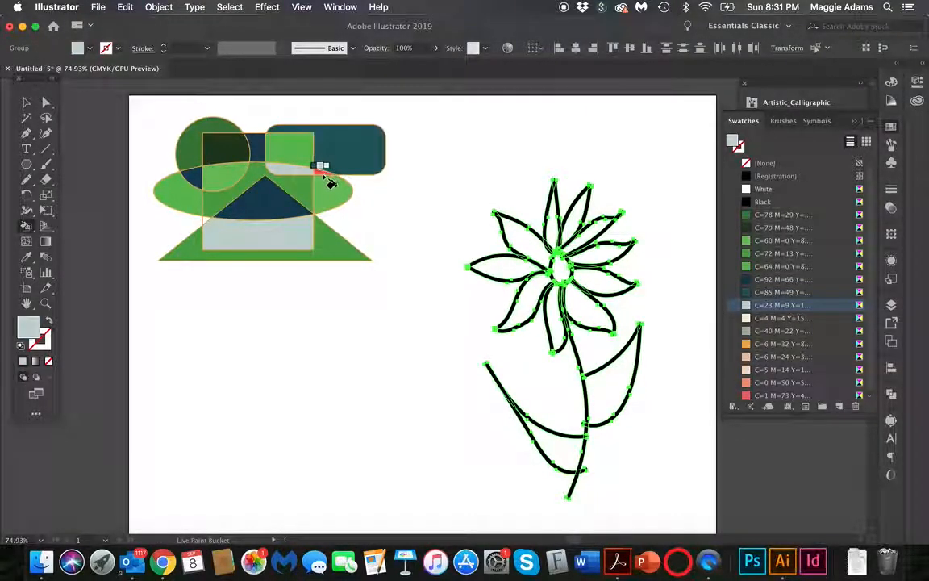
Step: Recolour the ellipse's left end and the circle's part outside the square with grey-green C=40 M=22
{"action": "key", "text": "Right"}
{"action": "key", "text": "Right"}
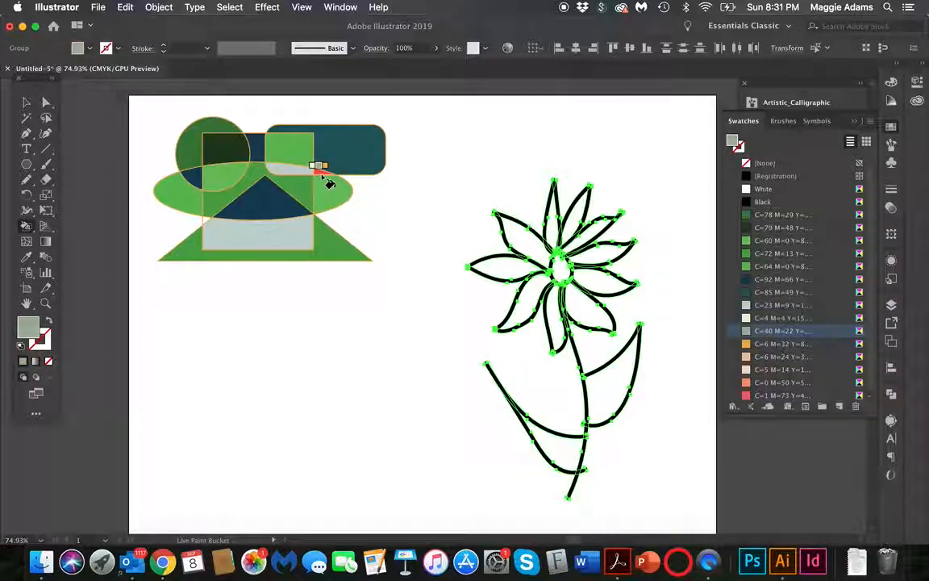
{"action": "left_click", "coordinate": [187, 199]}
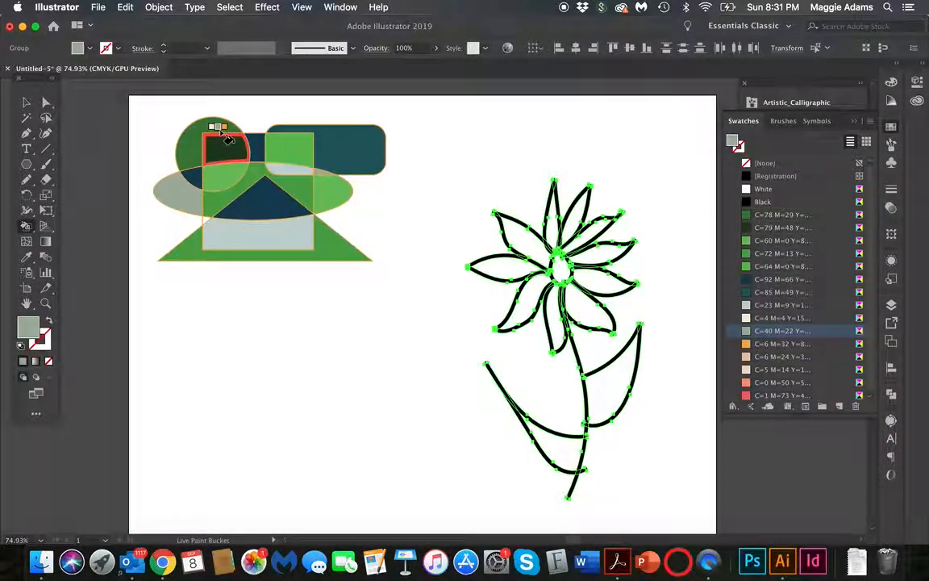
{"action": "left_click", "coordinate": [221, 130]}
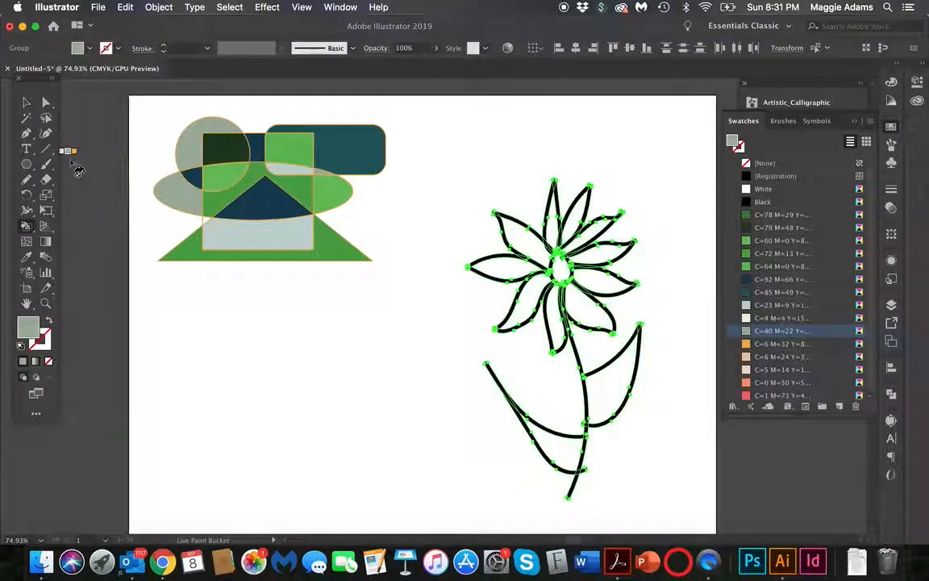
Step: Select the whole flower drawing and make it a Live Paint group
{"action": "left_click", "coordinate": [29, 102]}
{"action": "left_click", "coordinate": [449, 182]}
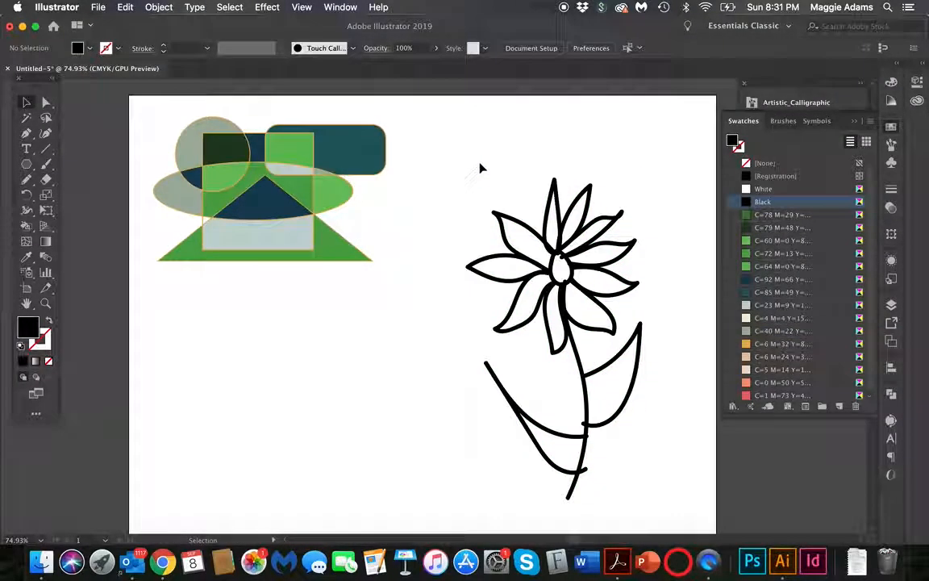
{"action": "left_click", "coordinate": [633, 484]}
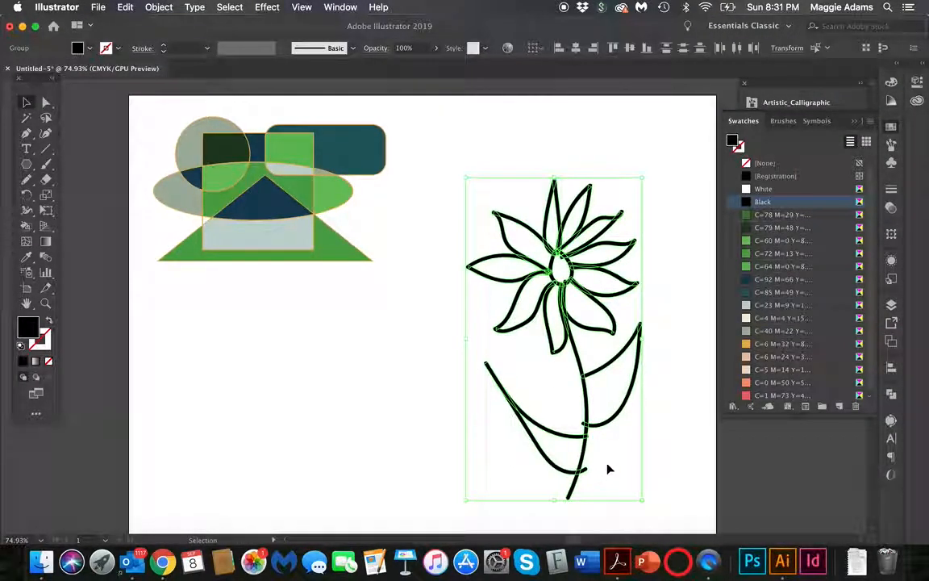
{"action": "left_click", "coordinate": [159, 6]}
{"action": "mouse_move", "coordinate": [194, 368]}
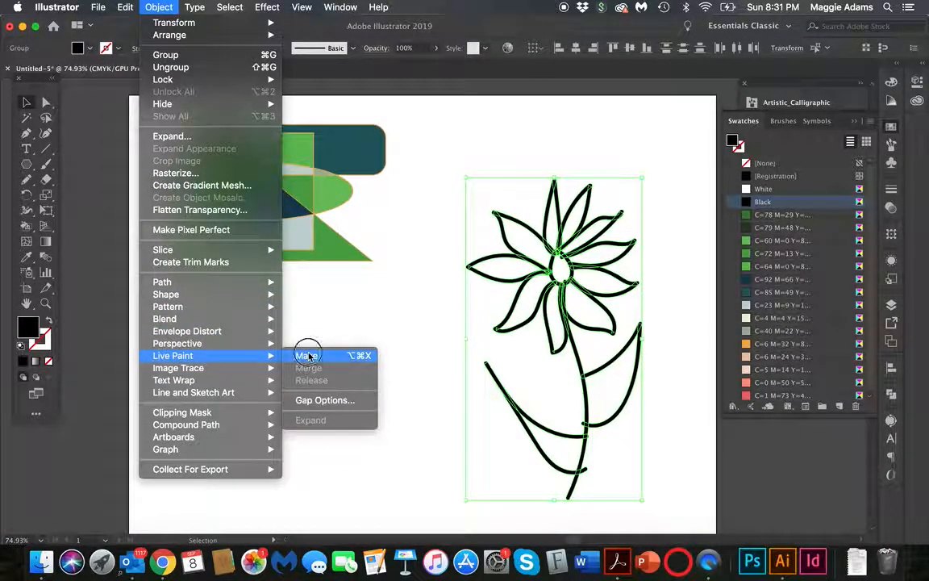
{"action": "left_click", "coordinate": [308, 355]}
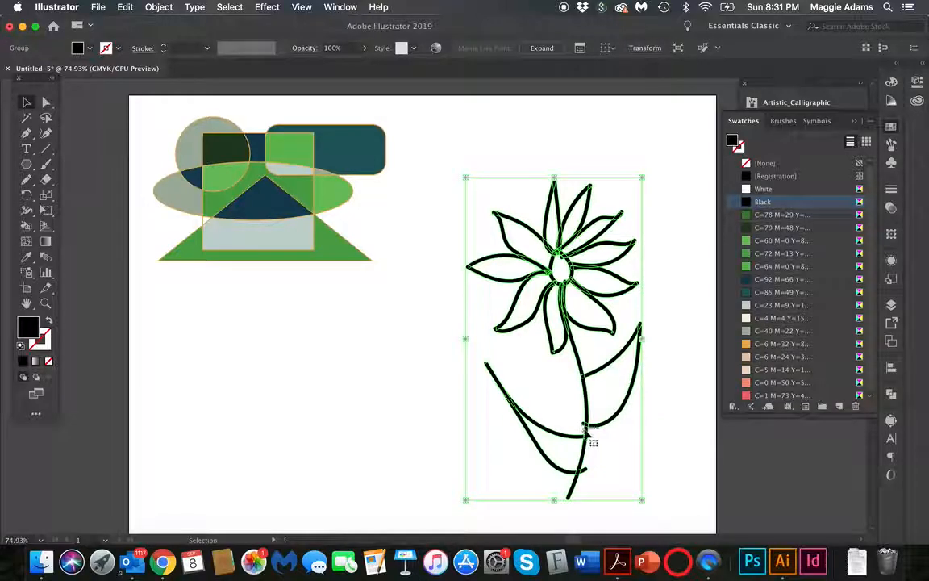
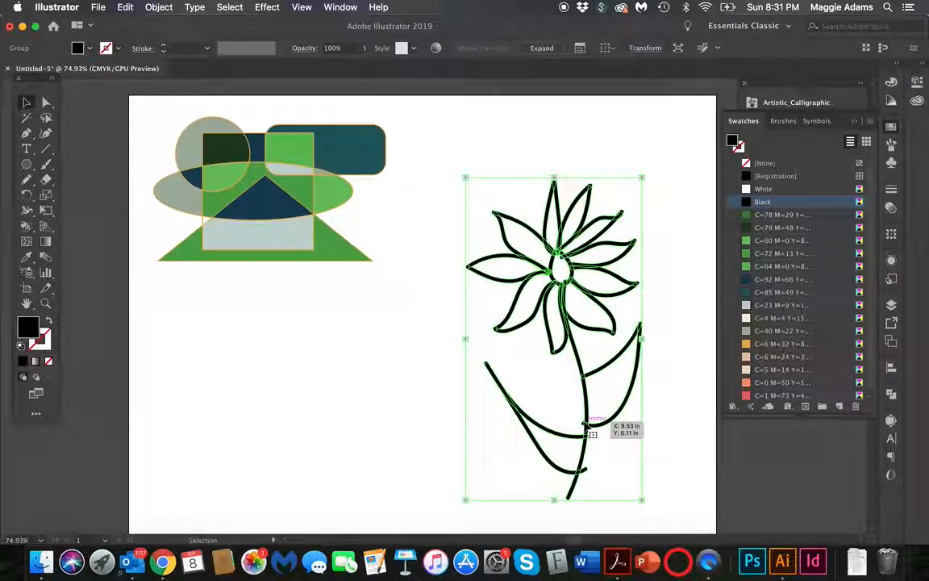
Step: Expand the flower's Live Paint group into regular paths
{"action": "left_click", "coordinate": [158, 7]}
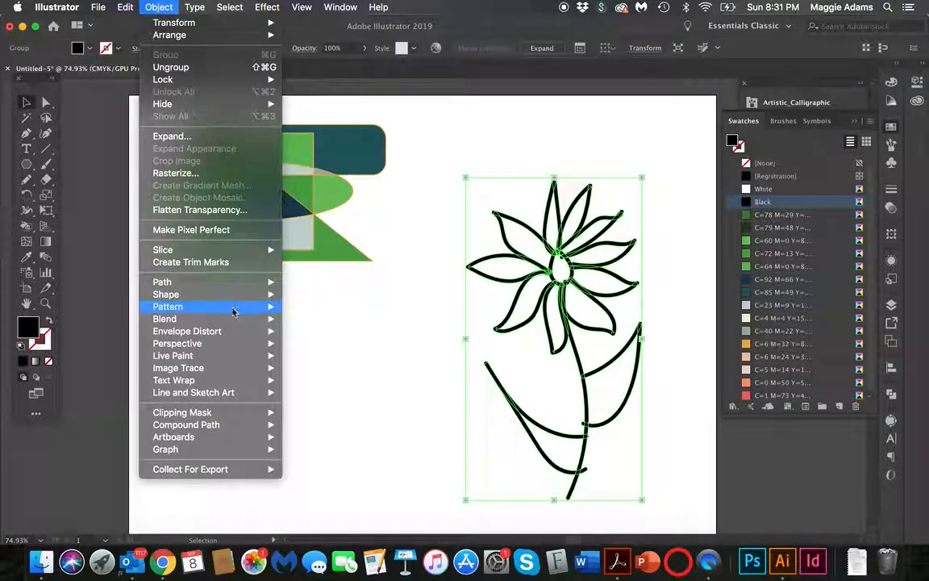
{"action": "mouse_move", "coordinate": [232, 360]}
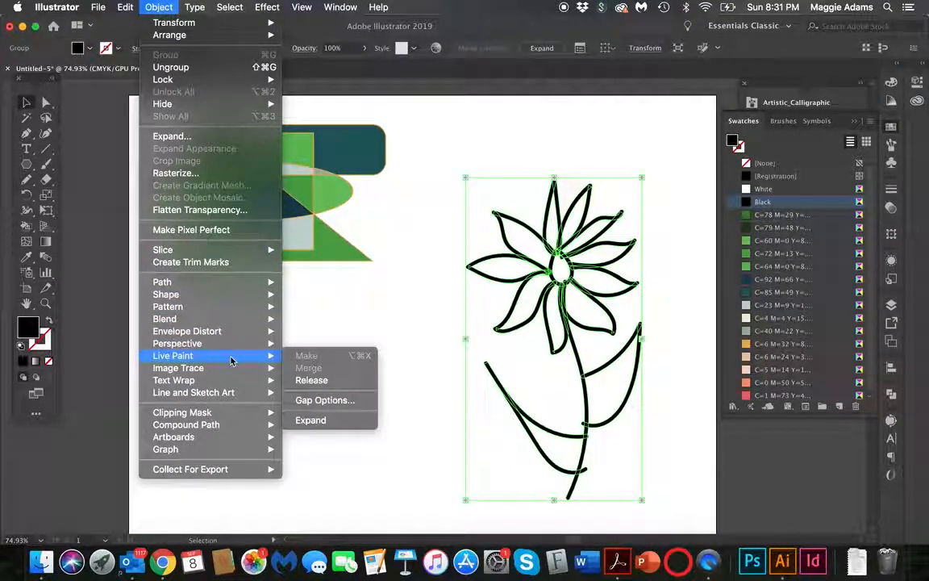
{"action": "left_click", "coordinate": [325, 421]}
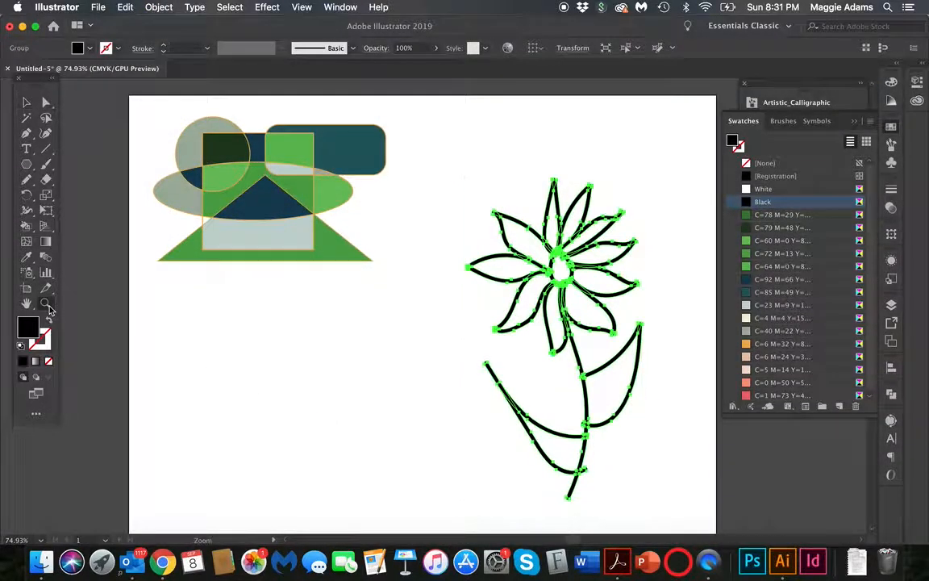
Step: Delete the short end of the right leaf's line that overshoots the stem
{"action": "left_click", "coordinate": [45, 304]}
{"action": "left_click_drag", "start_coordinate": [565, 415], "coordinate": [774, 523]}
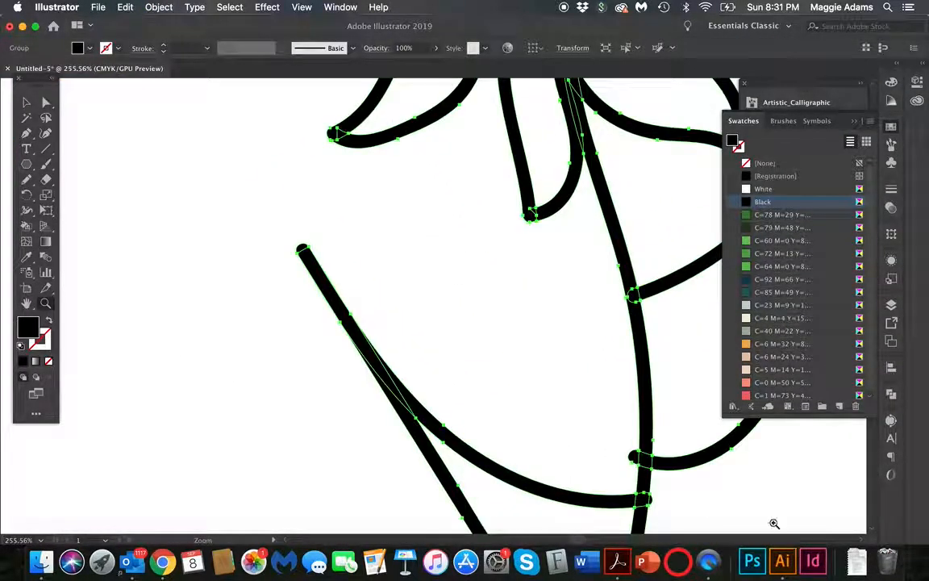
{"action": "scroll", "coordinate": [627, 266], "scroll_direction": "down", "scroll_amount": 5}
{"action": "scroll", "coordinate": [627, 265], "scroll_direction": "right", "scroll_amount": 4}
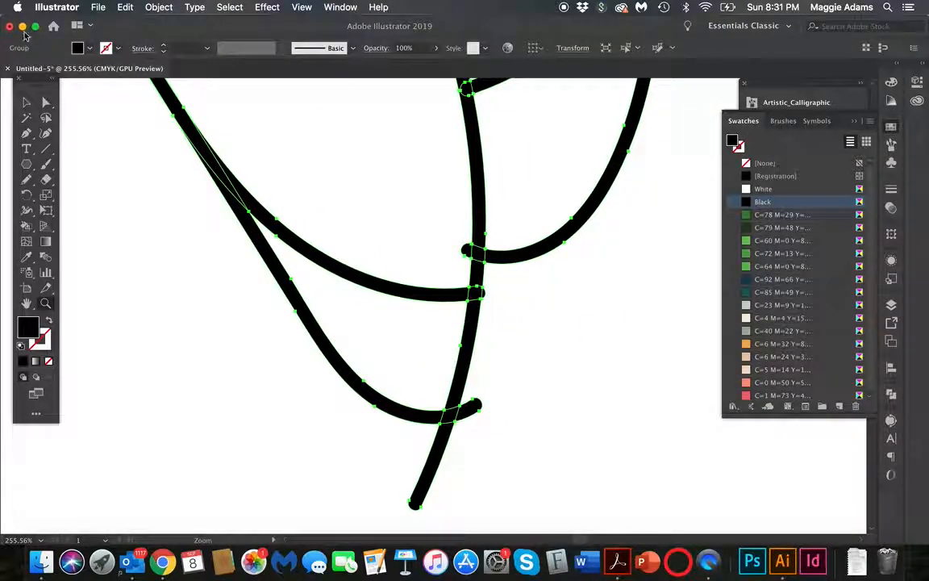
{"action": "left_click", "coordinate": [46, 103]}
{"action": "left_click", "coordinate": [421, 182]}
{"action": "left_click", "coordinate": [467, 252]}
{"action": "left_click", "coordinate": [468, 253]}
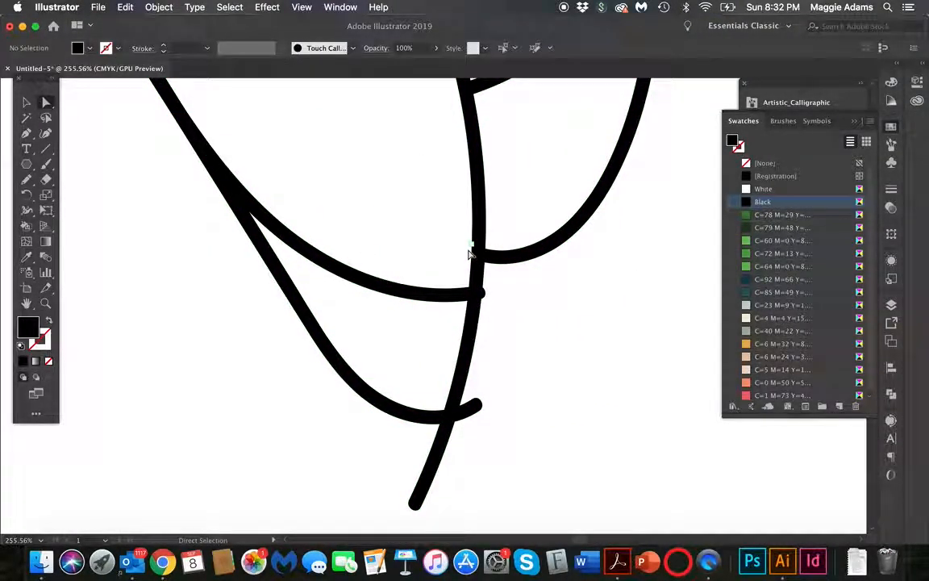
Step: Delete the overshooting ends of the left leaf's two lines where they cross the stem
{"action": "left_click", "coordinate": [482, 293]}
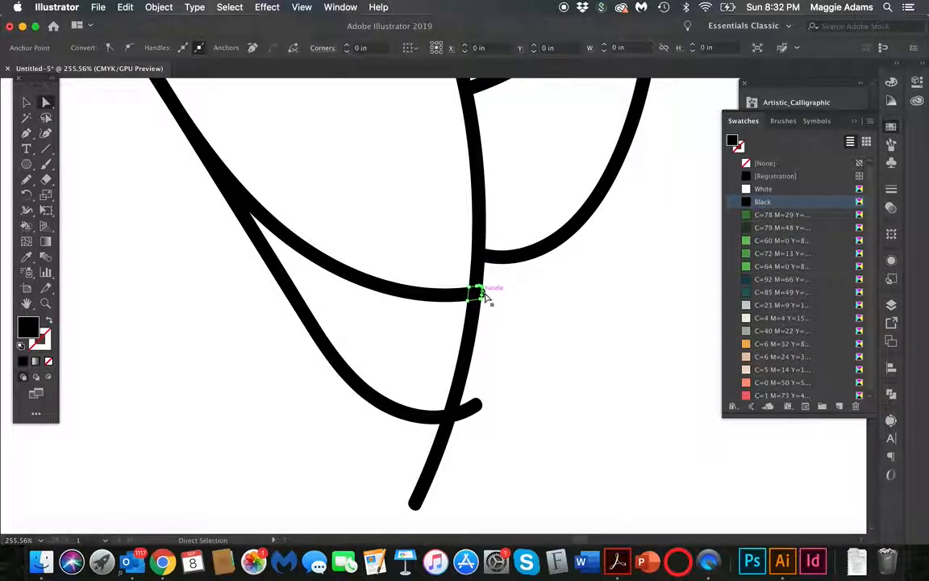
{"action": "left_click", "coordinate": [497, 294]}
{"action": "left_click", "coordinate": [481, 293]}
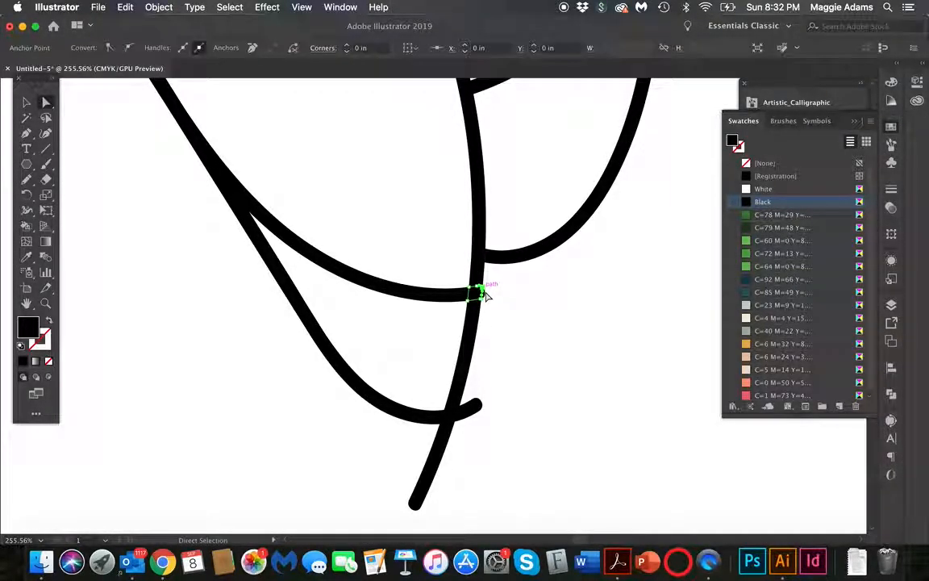
{"action": "left_click", "coordinate": [492, 298]}
{"action": "left_click", "coordinate": [484, 296]}
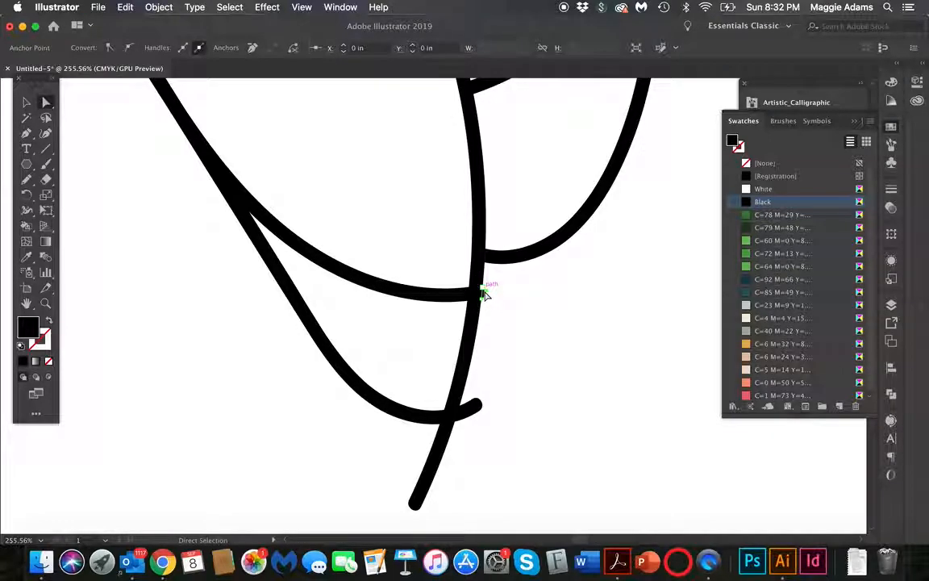
{"action": "left_click_drag", "start_coordinate": [500, 411], "coordinate": [475, 440]}
{"action": "key", "text": "Delete"}
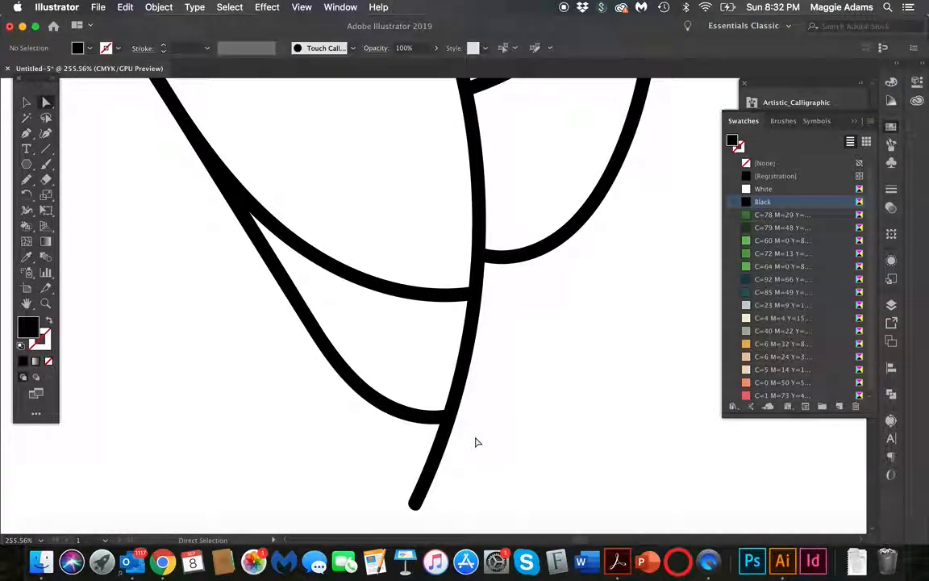
Step: Delete the stray line ends protruding into the upper part of the flower's centre
{"action": "scroll", "coordinate": [476, 441], "scroll_direction": "up", "scroll_amount": 10}
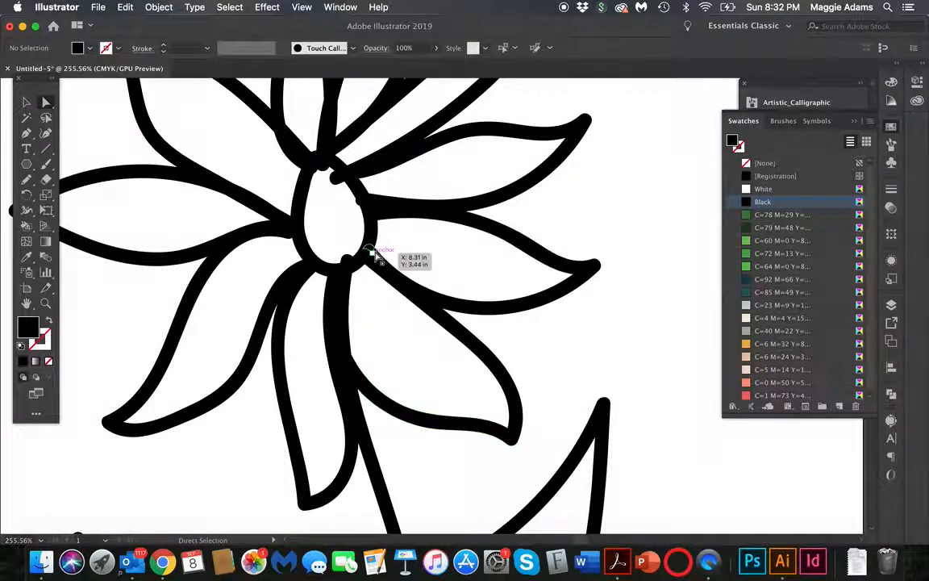
{"action": "left_click", "coordinate": [337, 179]}
{"action": "key", "text": "Delete"}
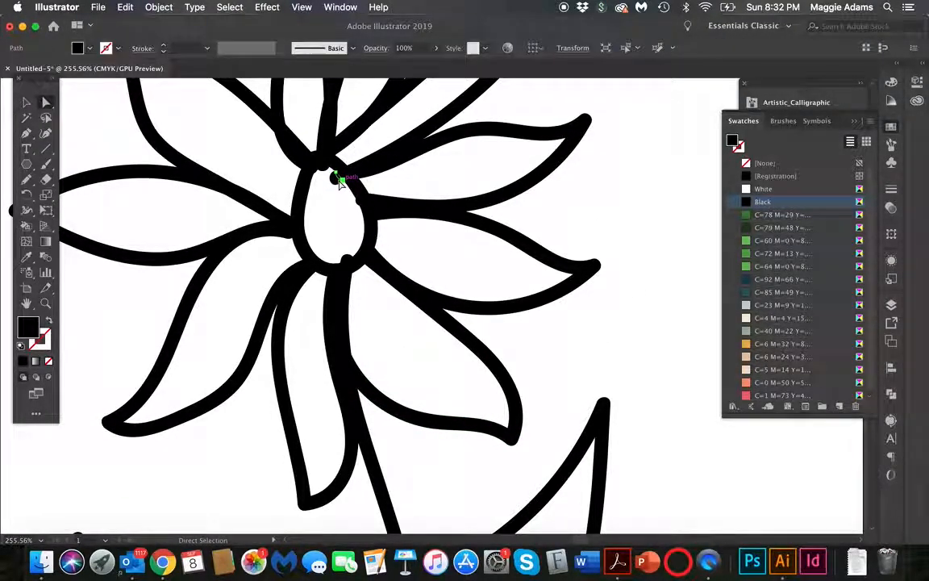
{"action": "left_click", "coordinate": [325, 179]}
{"action": "left_click", "coordinate": [325, 174]}
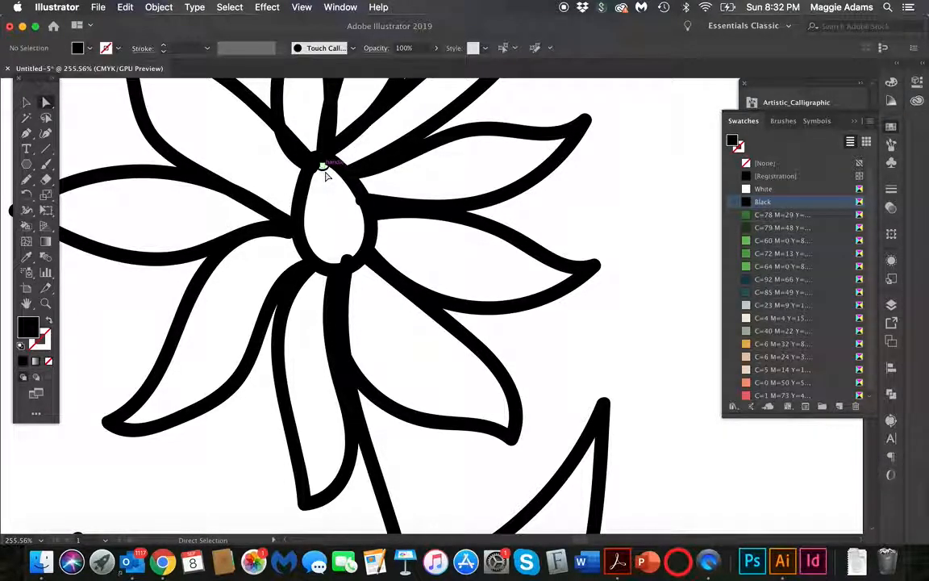
{"action": "left_click", "coordinate": [326, 176]}
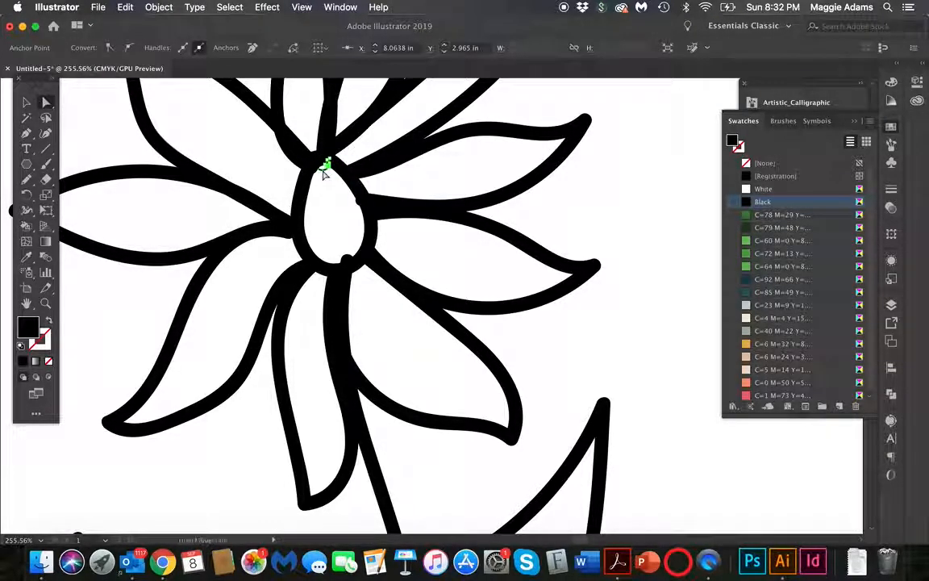
{"action": "left_click_drag", "start_coordinate": [324, 181], "coordinate": [325, 168]}
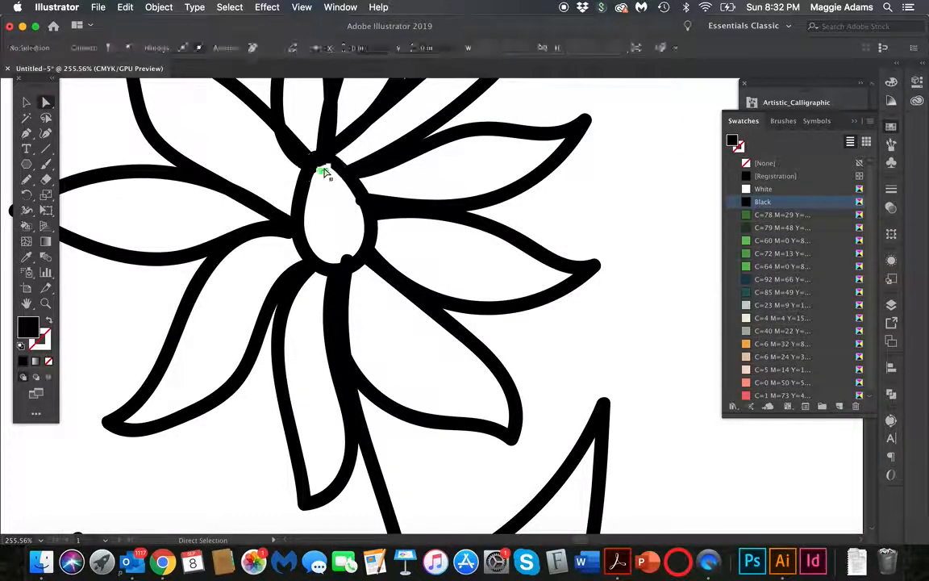
{"action": "left_click", "coordinate": [326, 174]}
Step: Delete the remaining stray line ends at the lower and right edges of the flower's centre
{"action": "left_click", "coordinate": [346, 257]}
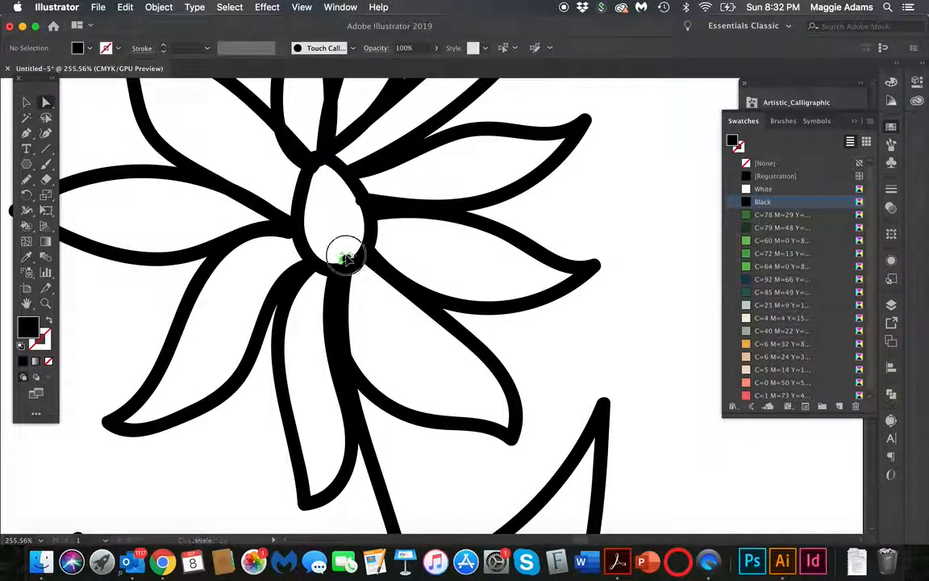
{"action": "key", "text": "Delete"}
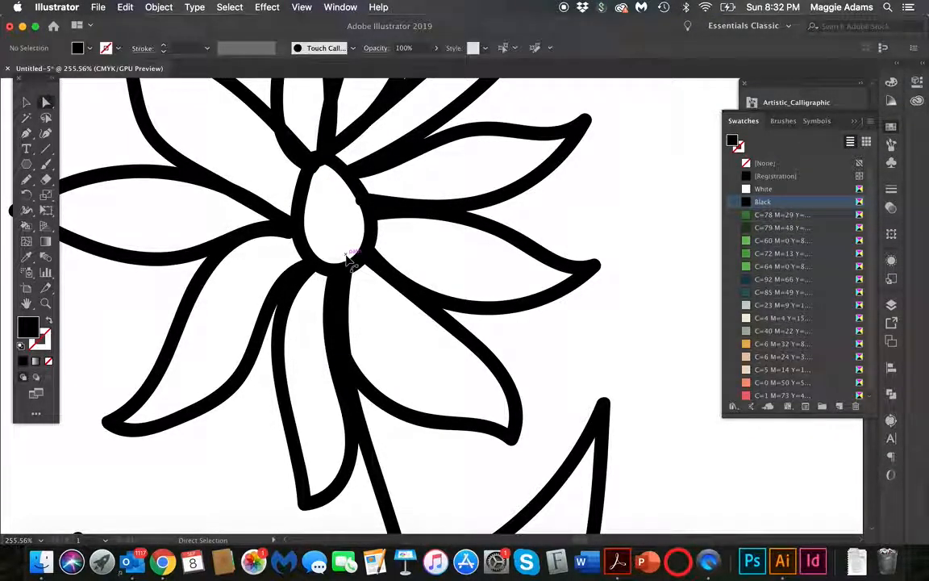
{"action": "left_click", "coordinate": [356, 207]}
{"action": "key", "text": "Delete"}
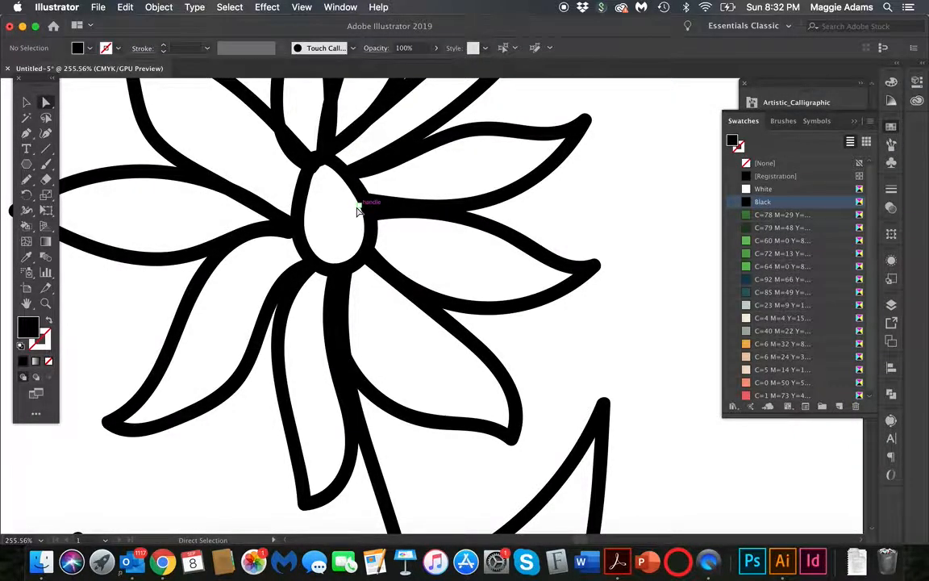
{"action": "scroll", "coordinate": [357, 211], "scroll_direction": "up", "scroll_amount": 3}
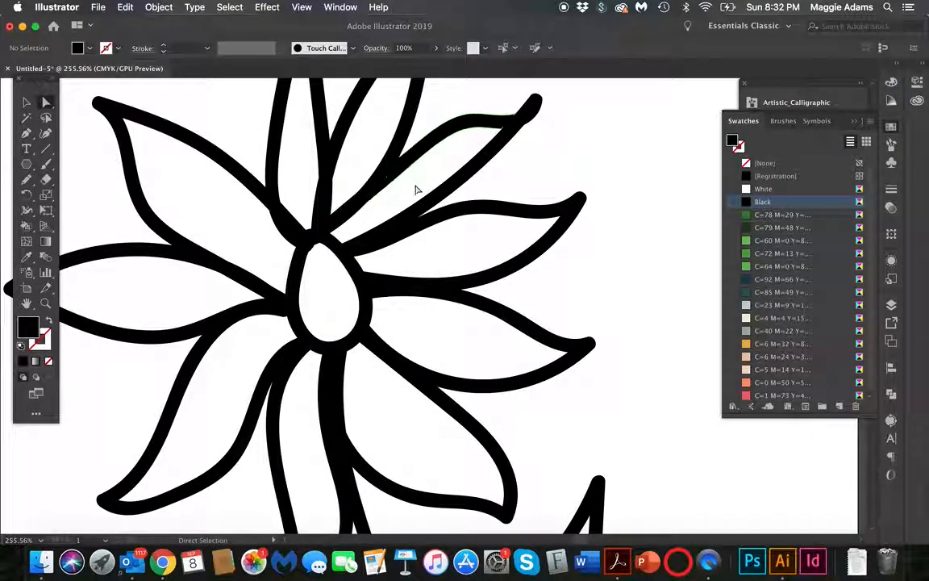
{"action": "scroll", "coordinate": [269, 348], "scroll_direction": "down", "scroll_amount": 5}
{"action": "scroll", "coordinate": [272, 349], "scroll_direction": "left", "scroll_amount": 4}
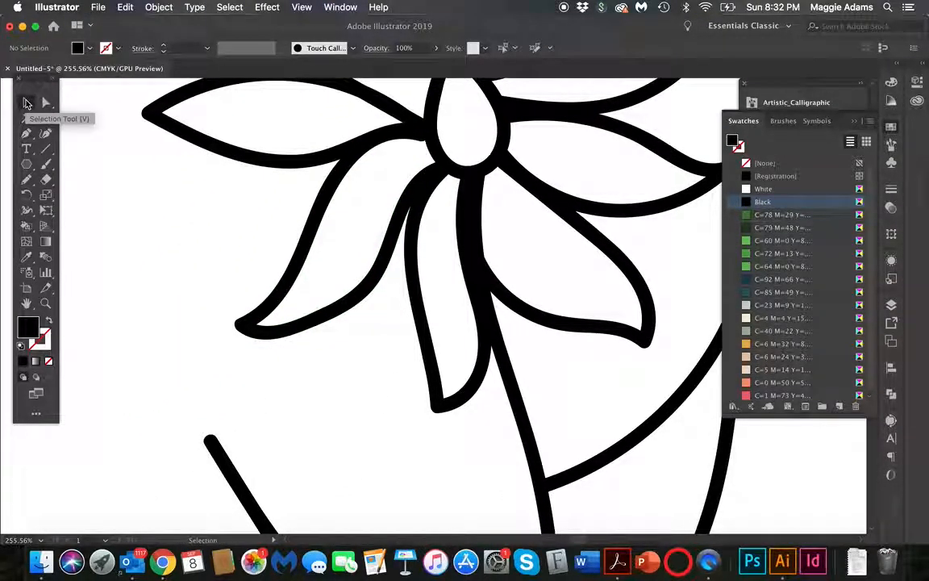
Step: Select the whole cleaned-up flower drawing and make it a Live Paint group
{"action": "key", "text": "super+minus"}
{"action": "key", "text": "super+minus"}
{"action": "key", "text": "super+minus"}
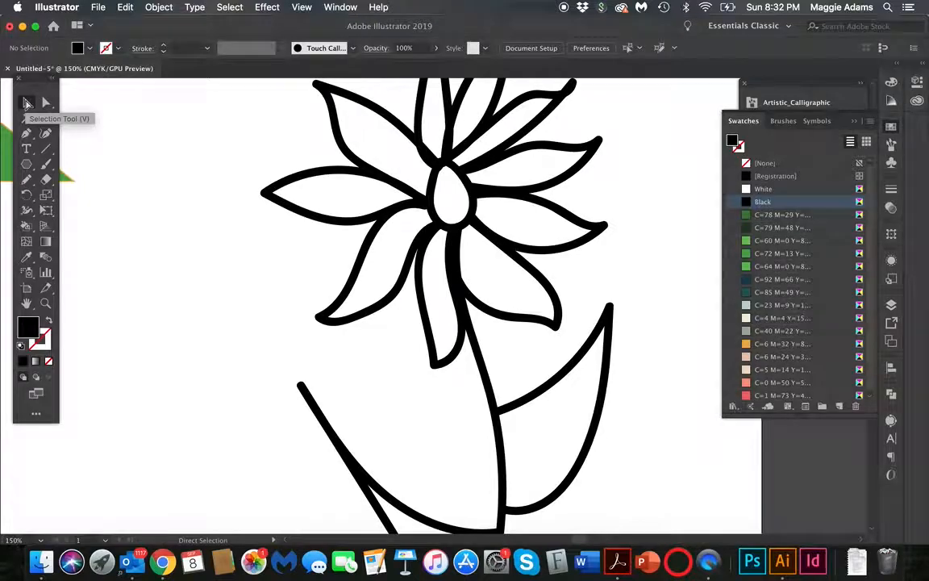
{"action": "key", "text": "super+minus"}
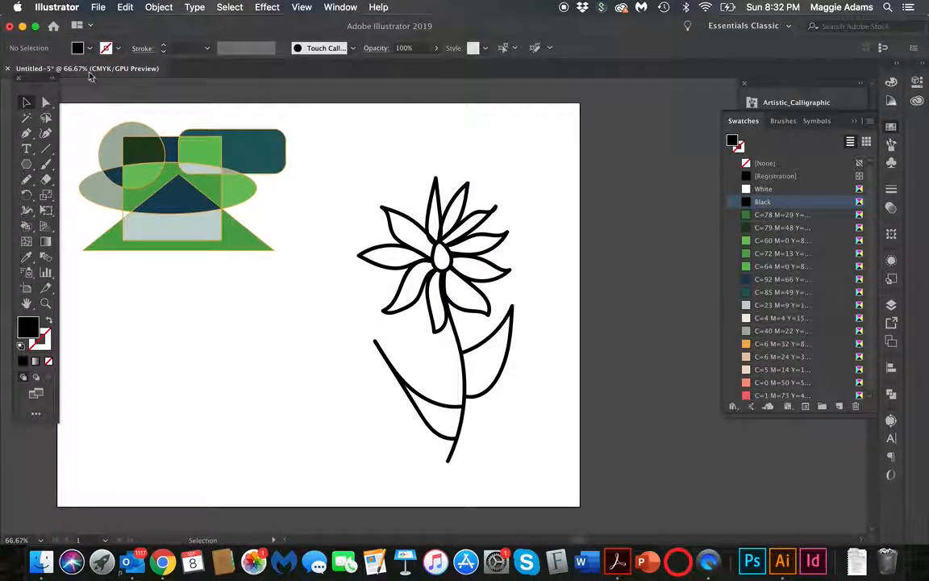
{"action": "left_click_drag", "start_coordinate": [353, 174], "coordinate": [528, 418]}
{"action": "left_click", "coordinate": [158, 7]}
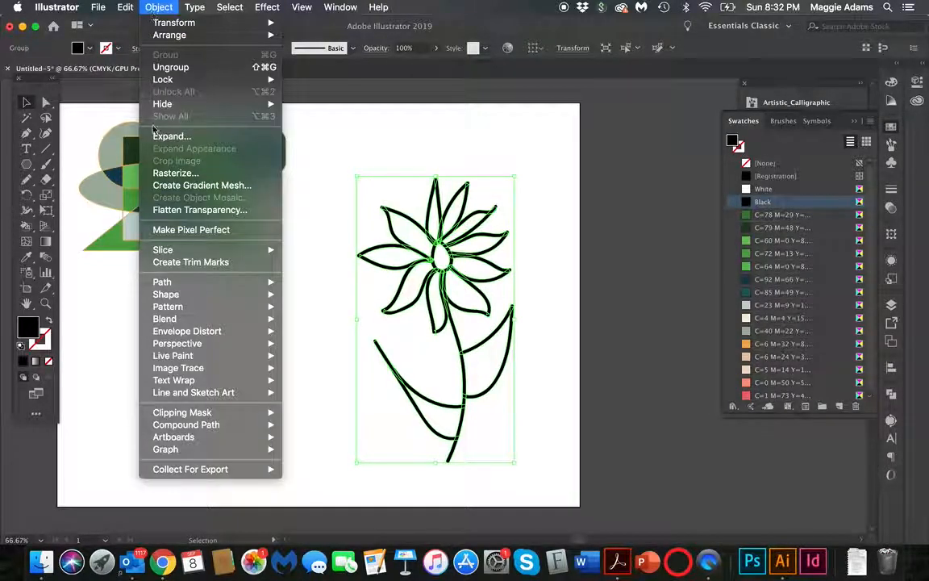
{"action": "mouse_move", "coordinate": [227, 355]}
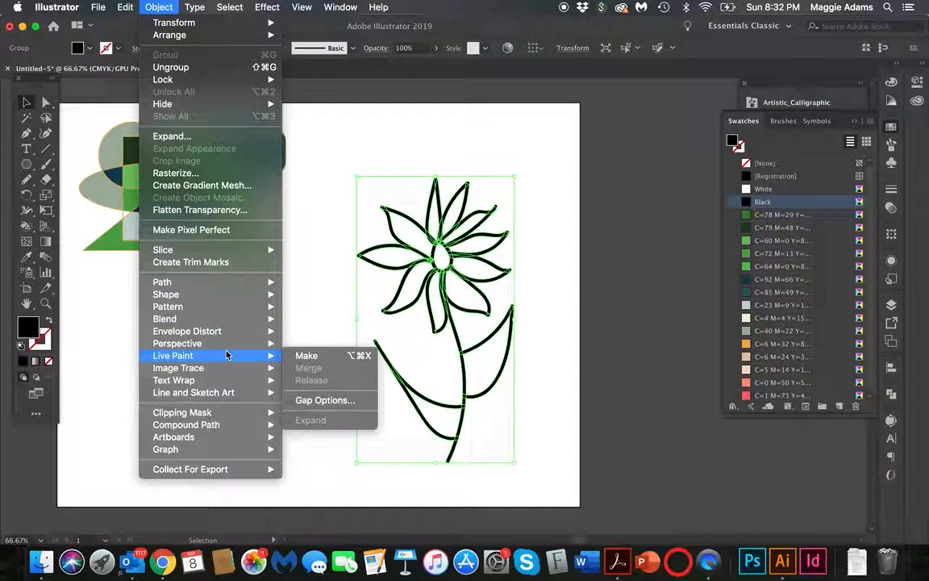
{"action": "left_click", "coordinate": [313, 355]}
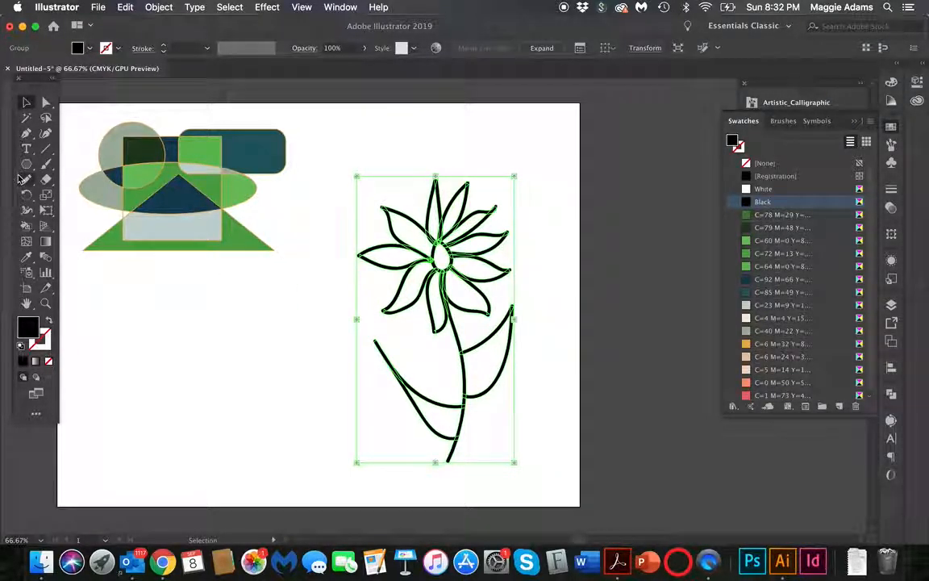
Step: Using the Live Paint Bucket, fill the flower's lower-left petal with navy C=92 M=66 and its left petal with teal C=85 M=49
{"action": "left_click", "coordinate": [27, 227]}
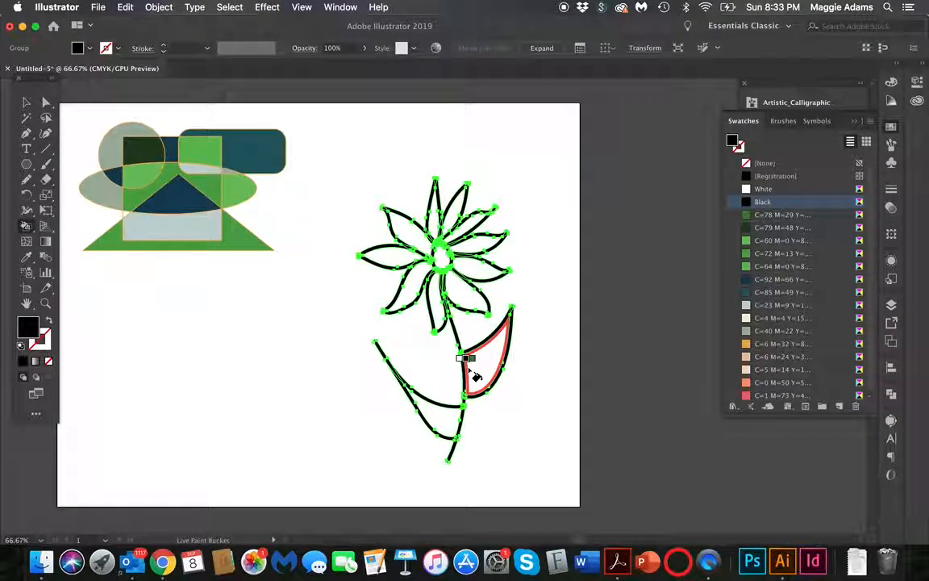
{"action": "key", "text": "Right"}
{"action": "key", "text": "Right"}
{"action": "key", "text": "Right"}
{"action": "key", "text": "Right"}
{"action": "key", "text": "Right"}
{"action": "key", "text": "Right"}
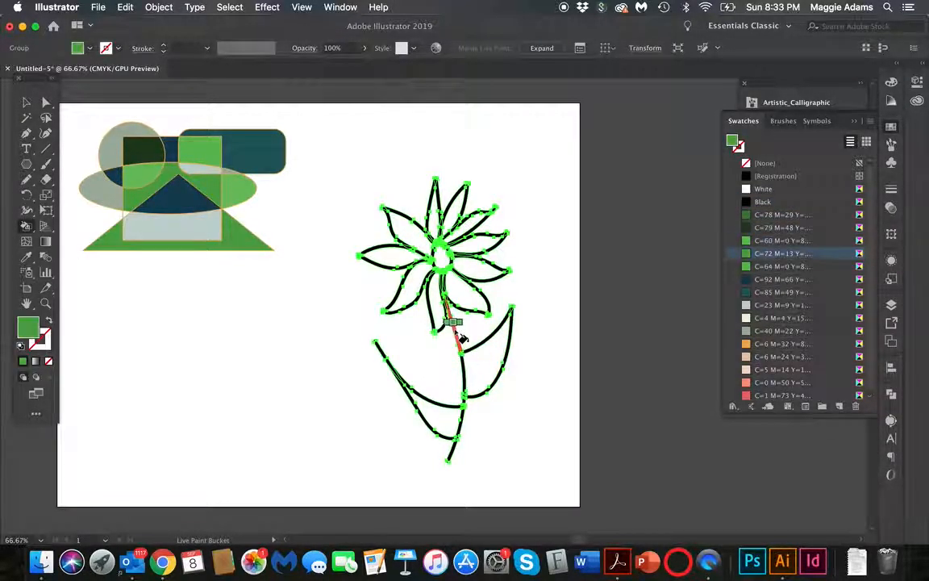
{"action": "left_click", "coordinate": [413, 284]}
{"action": "key", "text": "Right"}
{"action": "left_click", "coordinate": [381, 258]}
{"action": "key", "text": "Right"}
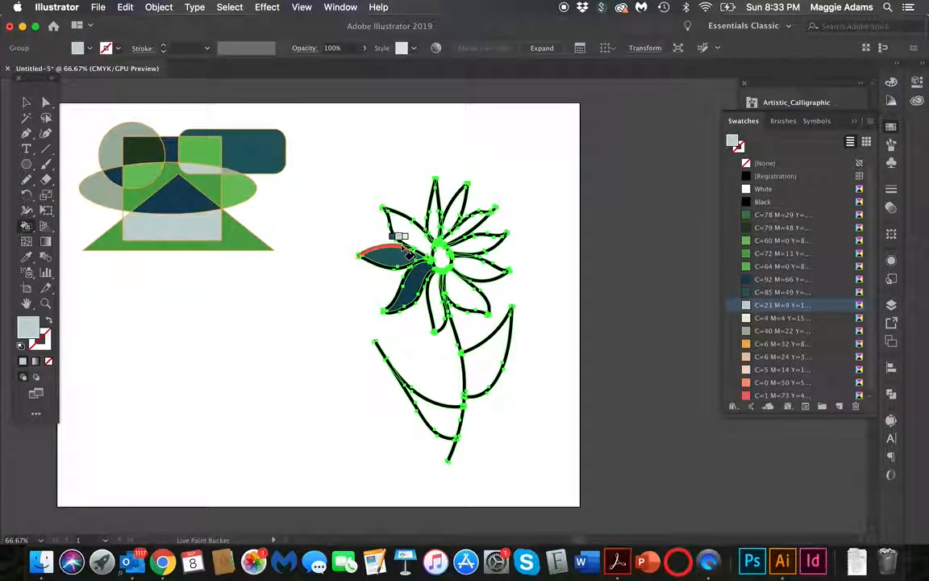
Step: Fill the left, right and slanted upper petals with pale grey C=23 M=9, and the top and lower-right petals with teal C=85 M=49
{"action": "left_click", "coordinate": [383, 255]}
{"action": "left_click", "coordinate": [453, 216]}
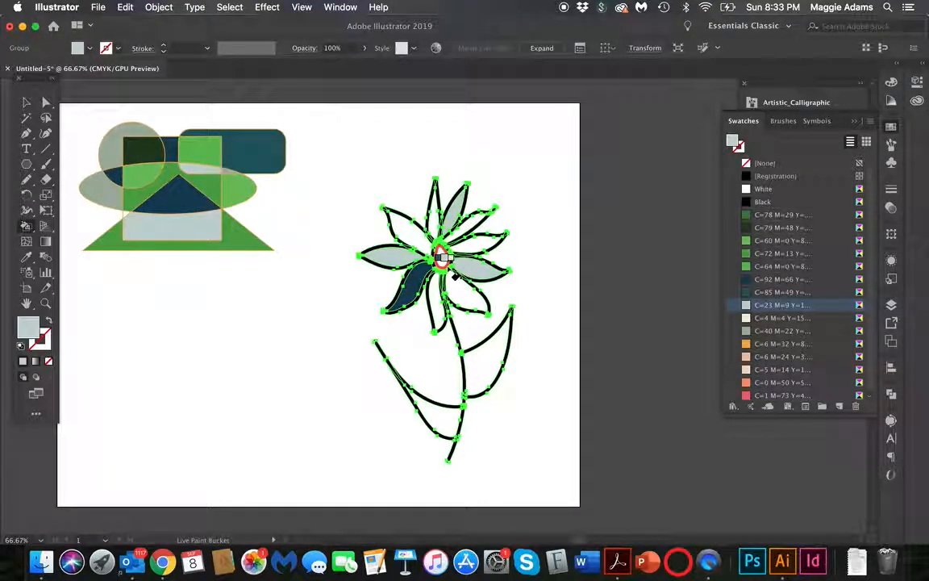
{"action": "key", "text": "Left"}
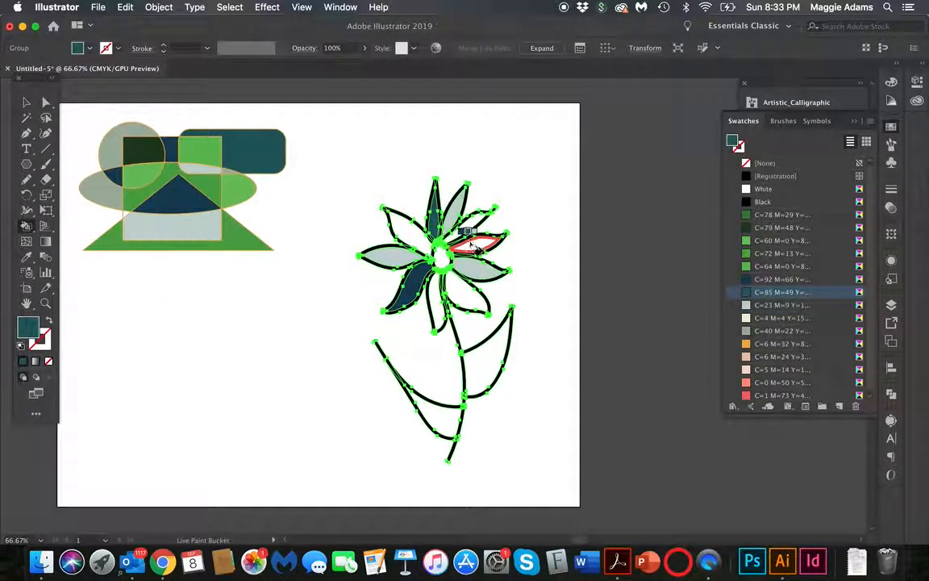
Step: Fill the flower's upper-left petal with grey-green C=40 M=22
{"action": "key", "text": "Right"}
{"action": "key", "text": "Right"}
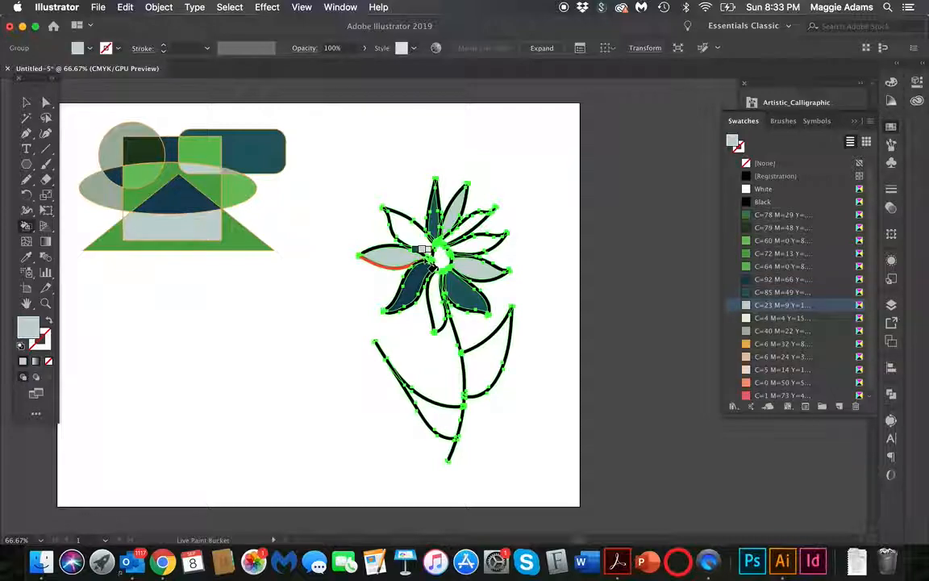
{"action": "key", "text": "Right"}
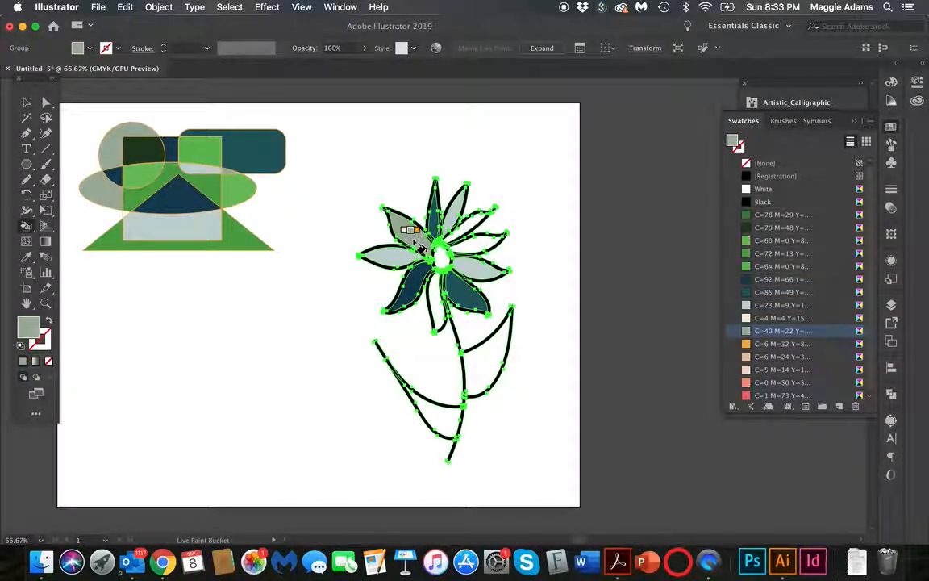
Step: Fill the narrow upper-right, right and left petals with orange C=6 M=32, and the two remaining white petals with peach C=6 M=24
{"action": "key", "text": "Right"}
{"action": "left_click", "coordinate": [471, 211]}
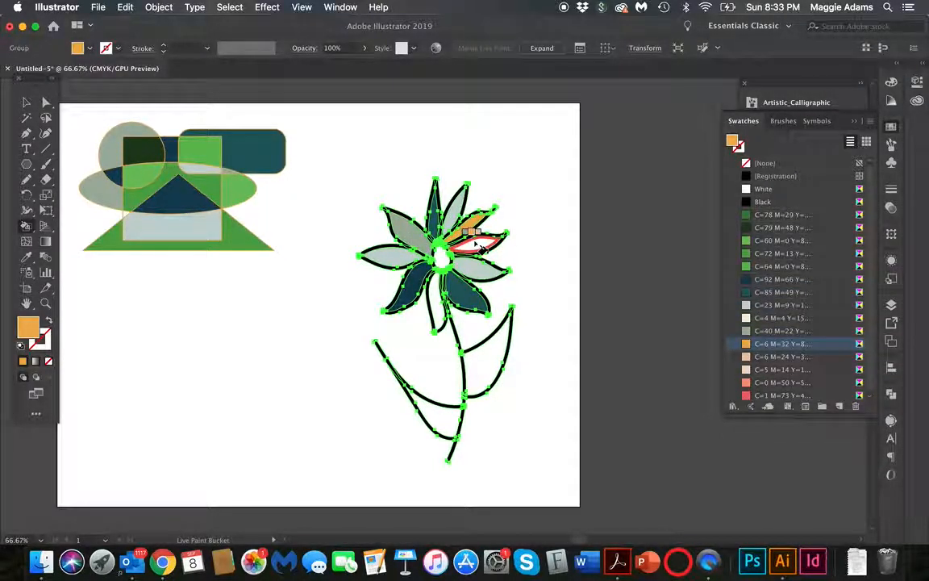
{"action": "left_click", "coordinate": [478, 264]}
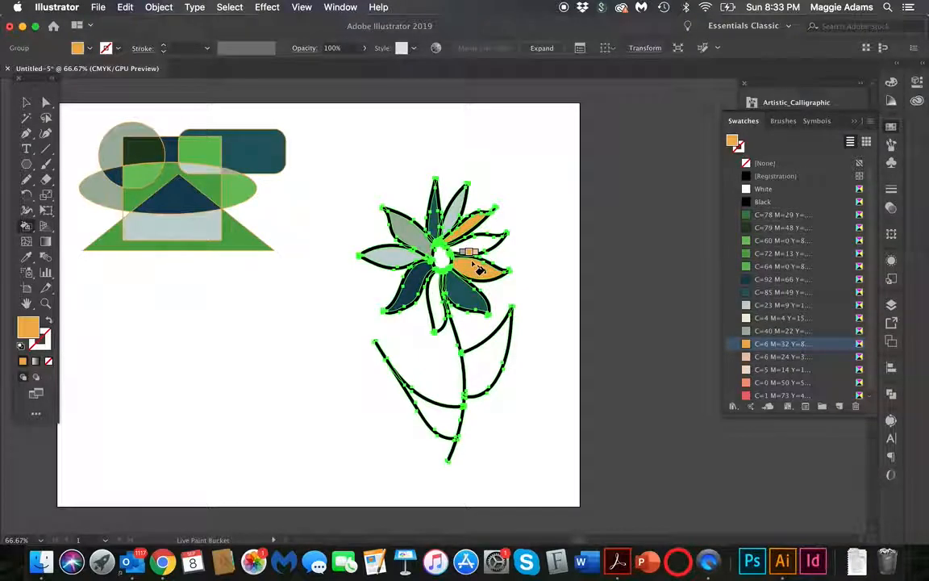
{"action": "left_click", "coordinate": [407, 258]}
{"action": "key", "text": "Right"}
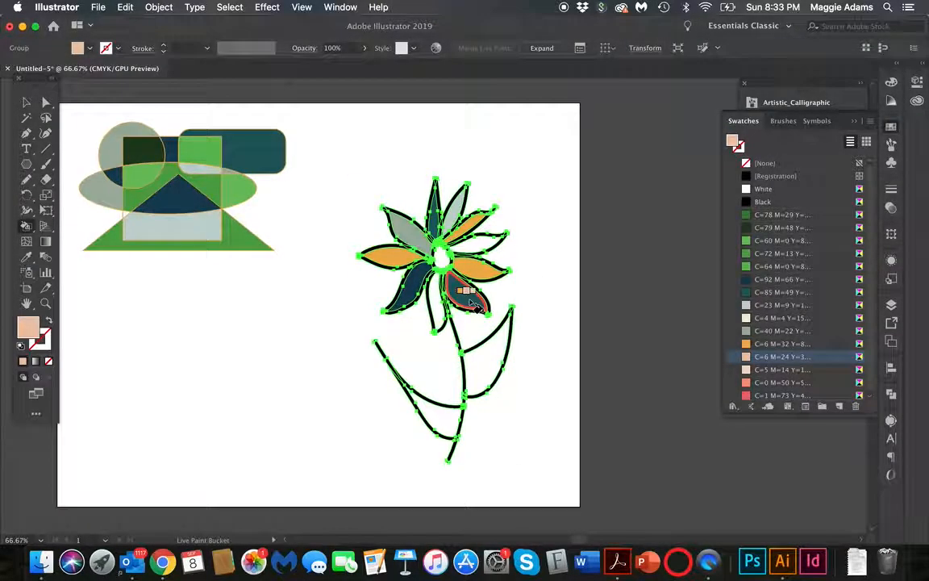
{"action": "left_click", "coordinate": [477, 250]}
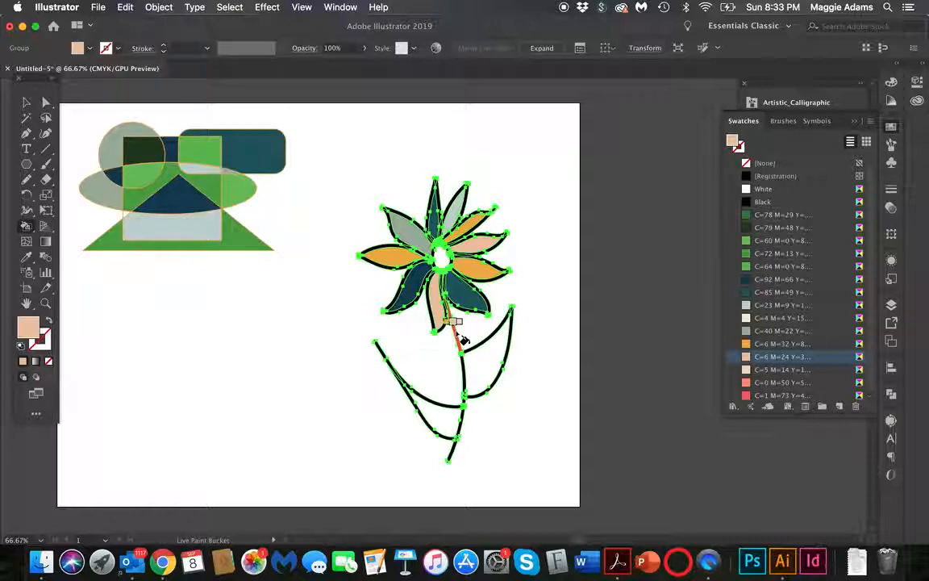
Step: Fill all segments of the flower's stem with green C=78 M=29 using the Live Paint Bucket
{"action": "key", "text": "Right"}
{"action": "key", "text": "Right"}
{"action": "key", "text": "Right"}
{"action": "key", "text": "Right"}
{"action": "key", "text": "Right"}
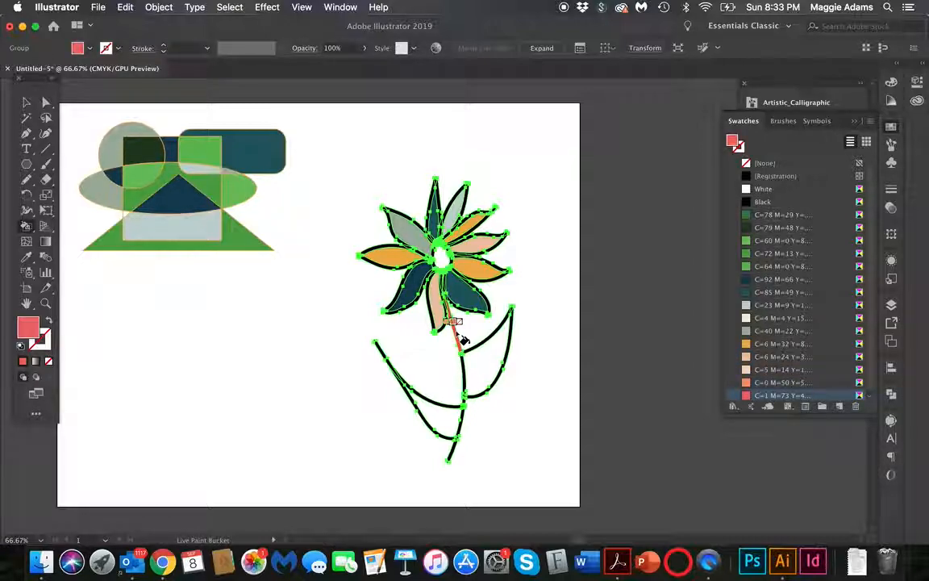
{"action": "key", "text": "Right"}
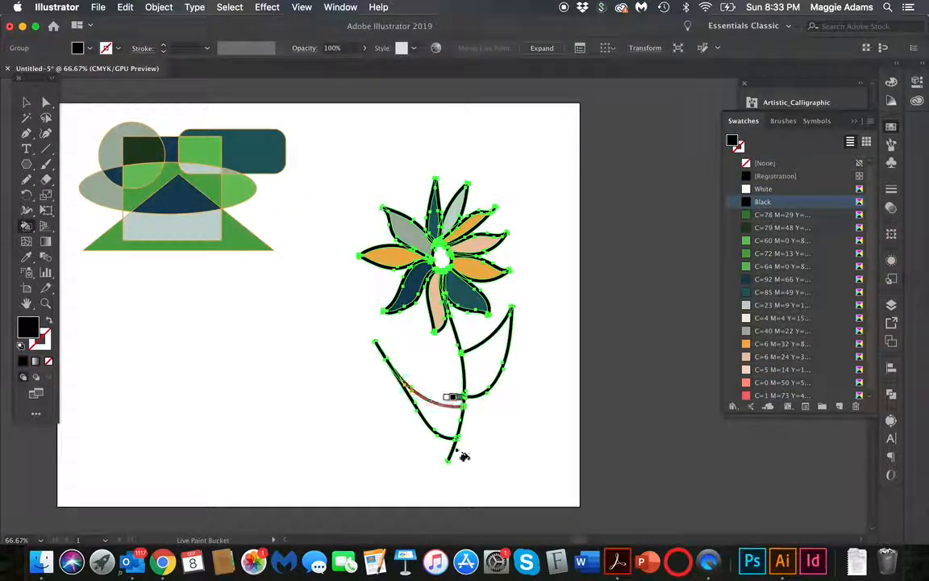
{"action": "key", "text": "Right"}
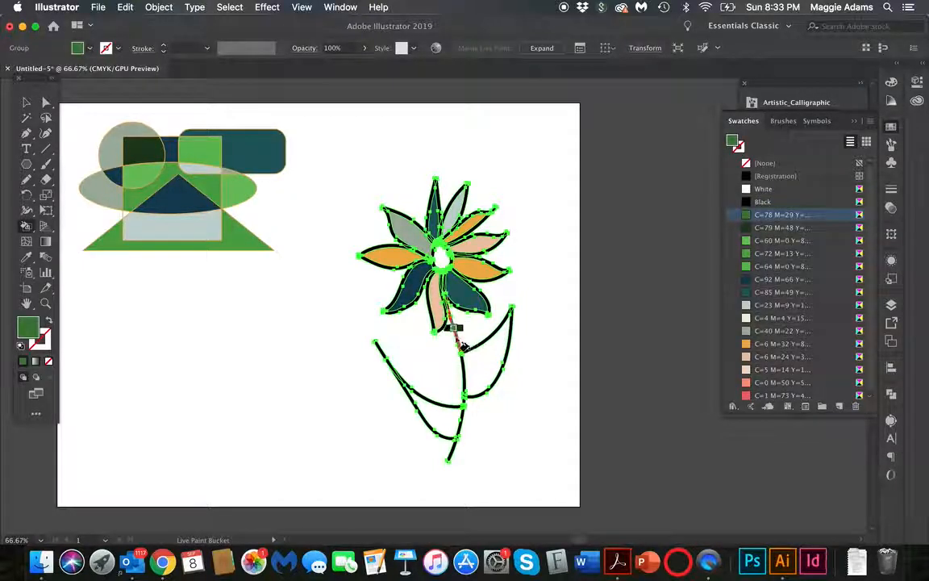
{"action": "left_click", "coordinate": [460, 344]}
{"action": "left_click", "coordinate": [468, 396]}
{"action": "left_click", "coordinate": [466, 422]}
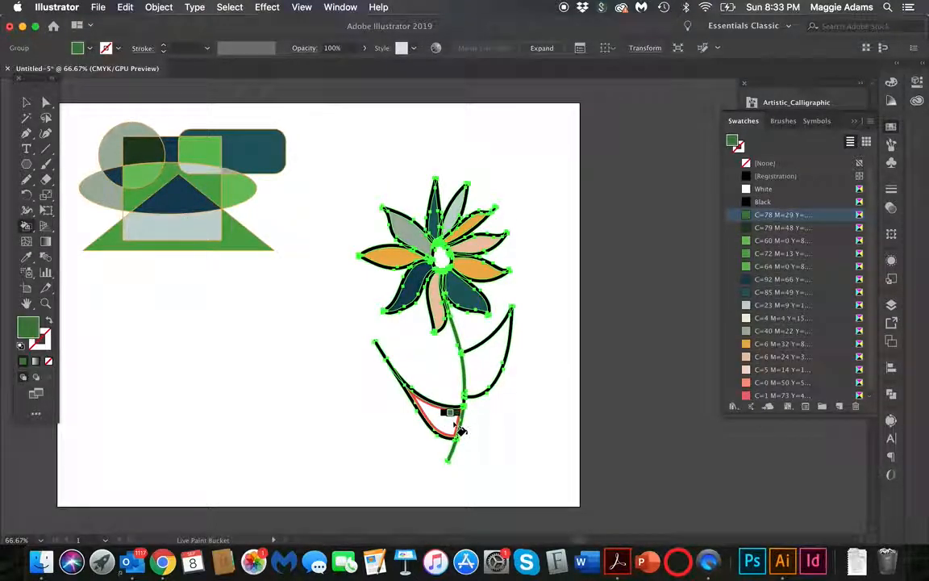
Step: Fill both leaves on the stem with light green C=60 M=0 and deselect the artwork
{"action": "key", "text": "Right"}
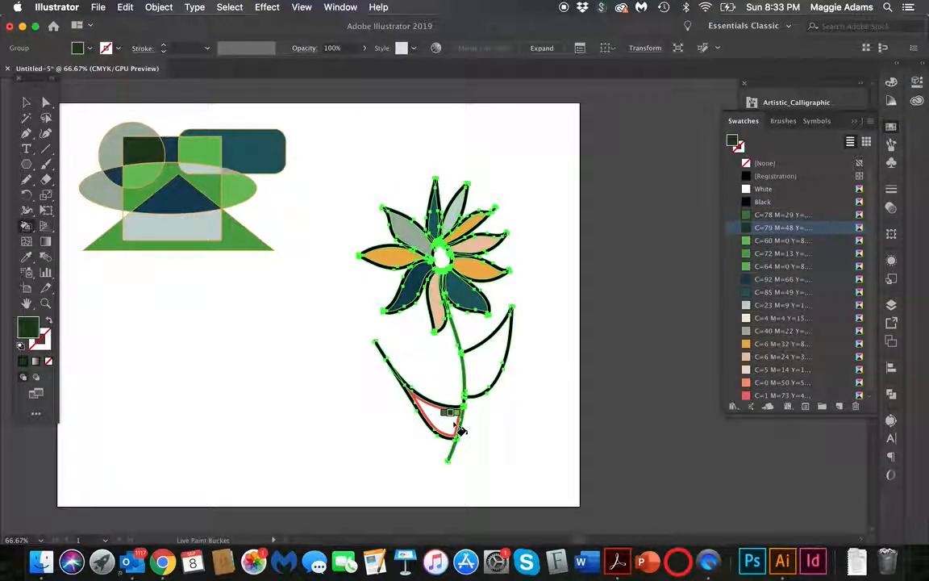
{"action": "key", "text": "Right"}
{"action": "left_click", "coordinate": [456, 429]}
{"action": "left_click", "coordinate": [494, 363]}
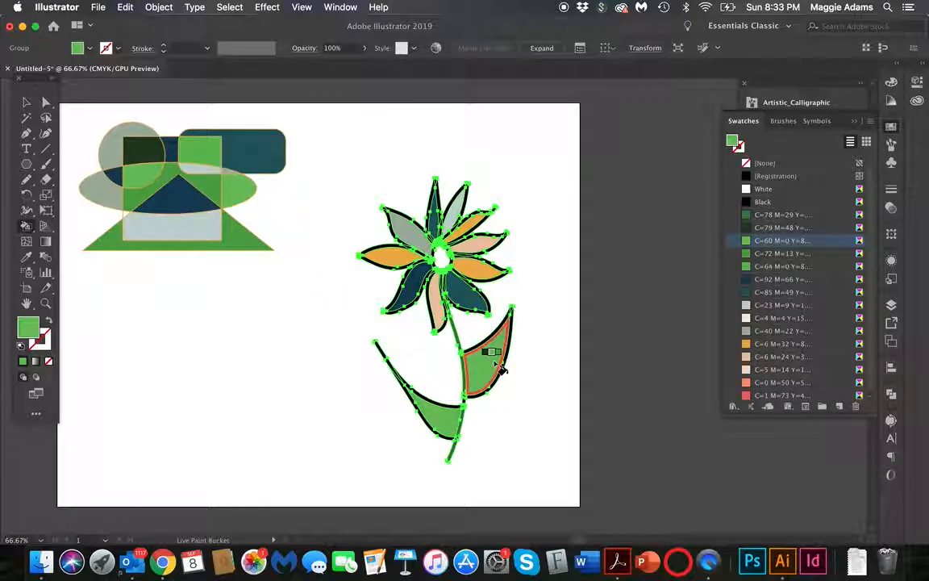
{"action": "left_click", "coordinate": [26, 102]}
{"action": "left_click", "coordinate": [181, 303]}
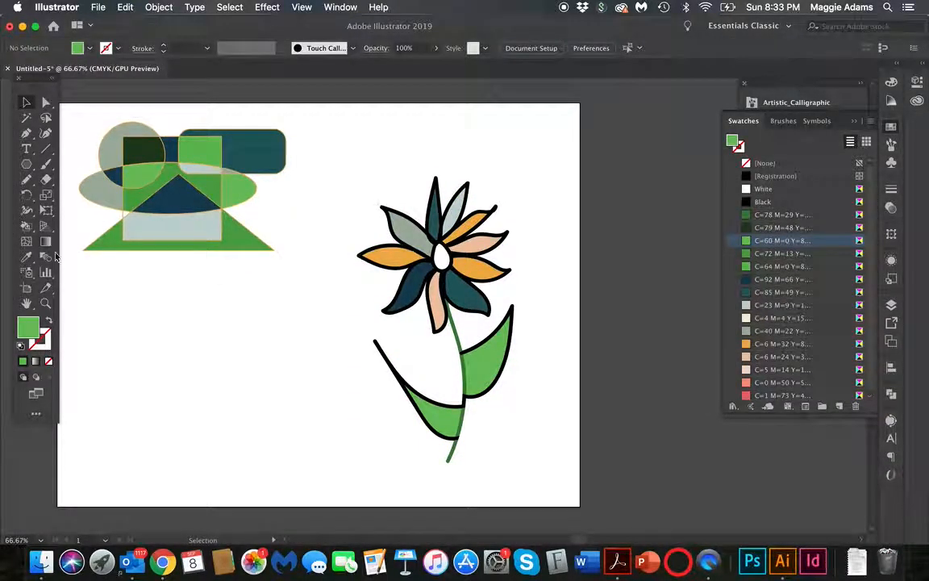
Step: Fill the white centre of the flower with Black using the Live Paint Bucket
{"action": "left_click", "coordinate": [26, 227]}
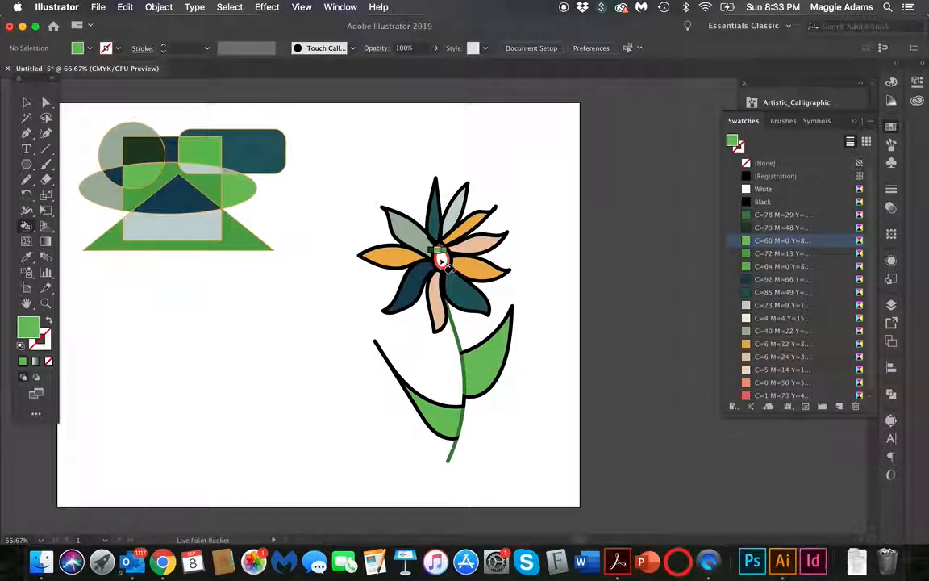
{"action": "key", "text": "Left"}
{"action": "key", "text": "Left"}
{"action": "key", "text": "Left"}
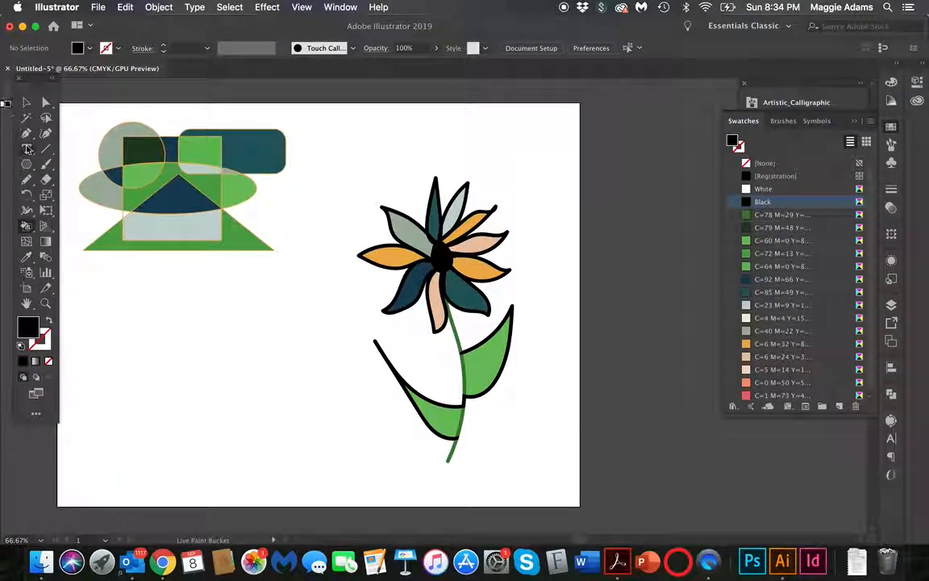
Step: Paint a black five-petal flower outline below the overlapping shapes with the Paintbrush, and scale it down to about three quarters
{"action": "left_click", "coordinate": [45, 164]}
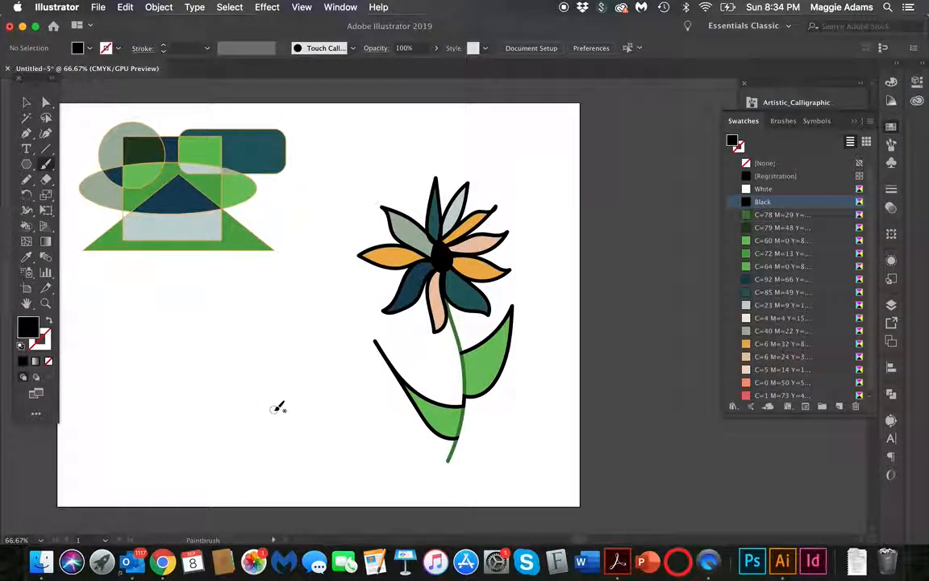
{"action": "mouse_move", "coordinate": [276, 403]}
{"action": "left_mouse_down"}
{"action": "mouse_move", "coordinate": [146, 374]}
{"action": "mouse_move", "coordinate": [138, 350]}
{"action": "mouse_move", "coordinate": [268, 396]}
{"action": "mouse_move", "coordinate": [250, 357]}
{"action": "mouse_move", "coordinate": [241, 263]}
{"action": "mouse_move", "coordinate": [299, 336]}
{"action": "mouse_move", "coordinate": [288, 391]}
{"action": "mouse_move", "coordinate": [305, 335]}
{"action": "mouse_move", "coordinate": [355, 284]}
{"action": "mouse_move", "coordinate": [348, 341]}
{"action": "mouse_move", "coordinate": [311, 396]}
{"action": "mouse_move", "coordinate": [404, 459]}
{"action": "mouse_move", "coordinate": [318, 483]}
{"action": "mouse_move", "coordinate": [295, 408]}
{"action": "mouse_move", "coordinate": [288, 478]}
{"action": "mouse_move", "coordinate": [255, 515]}
{"action": "mouse_move", "coordinate": [250, 479]}
{"action": "mouse_move", "coordinate": [271, 412]}
{"action": "mouse_move", "coordinate": [288, 395]}
{"action": "left_mouse_up"}
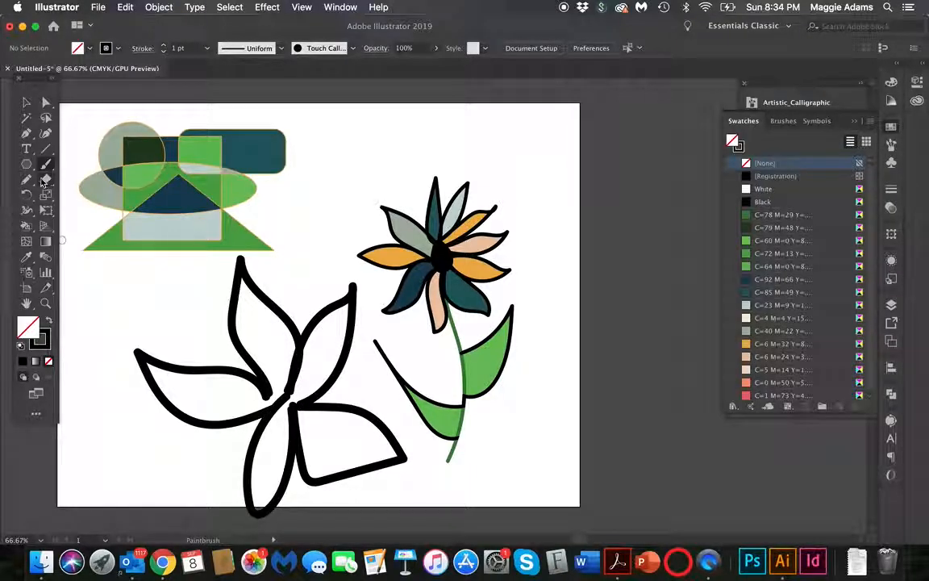
{"action": "left_click", "coordinate": [25, 105]}
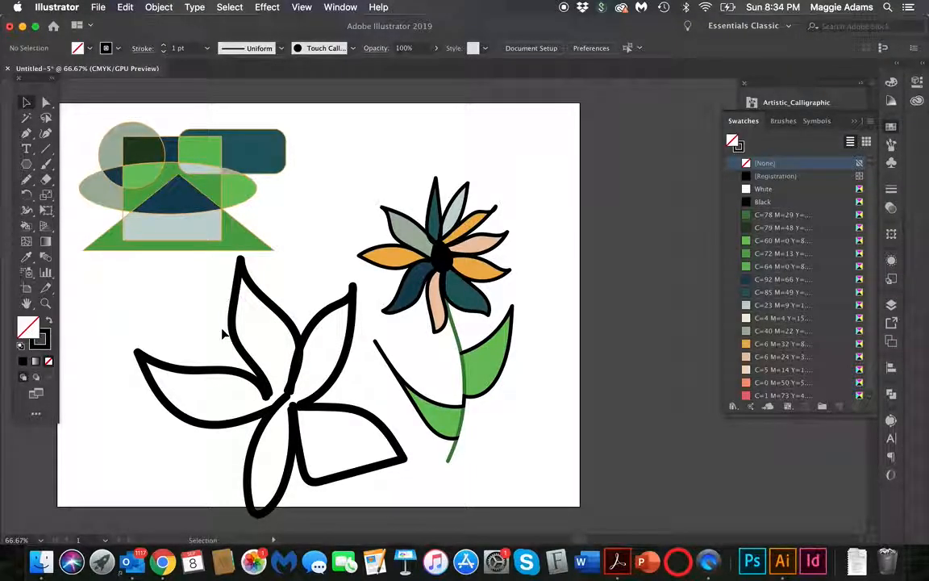
{"action": "left_click_drag", "start_coordinate": [218, 331], "coordinate": [348, 483]}
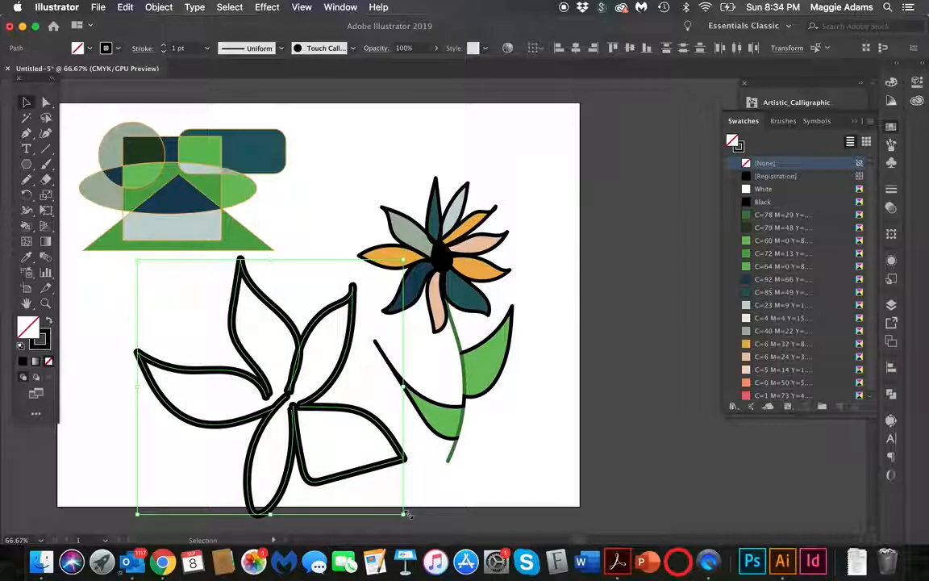
{"action": "mouse_move", "coordinate": [402, 513]}
{"action": "left_mouse_down"}
{"action": "mouse_move", "coordinate": [221, 364]}
{"action": "mouse_move", "coordinate": [229, 369]}
{"action": "left_mouse_up"}
{"action": "left_click", "coordinate": [362, 425]}
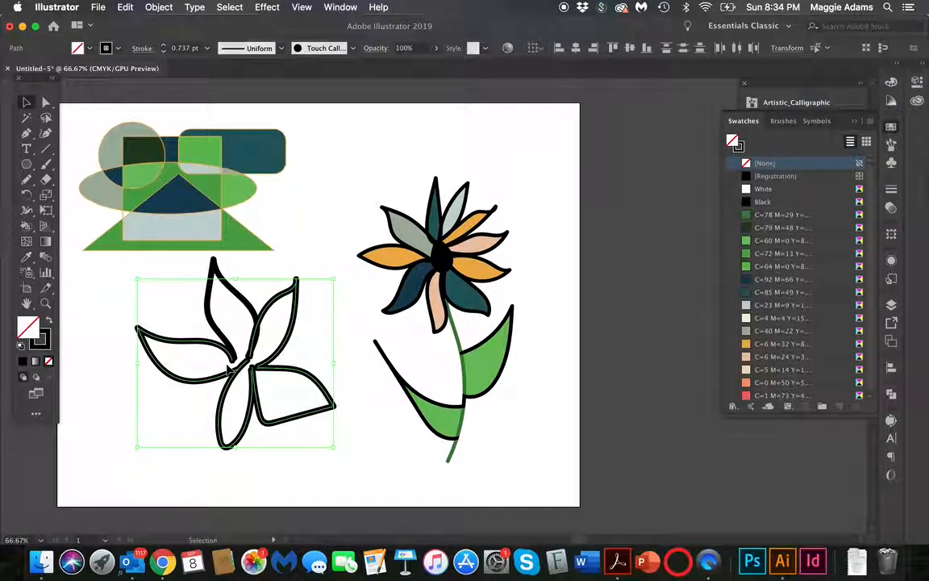
Step: Expand the appearance of the whole five-petal outline and make it a Live Paint group
{"action": "left_click_drag", "start_coordinate": [148, 272], "coordinate": [319, 435]}
{"action": "left_click", "coordinate": [158, 7]}
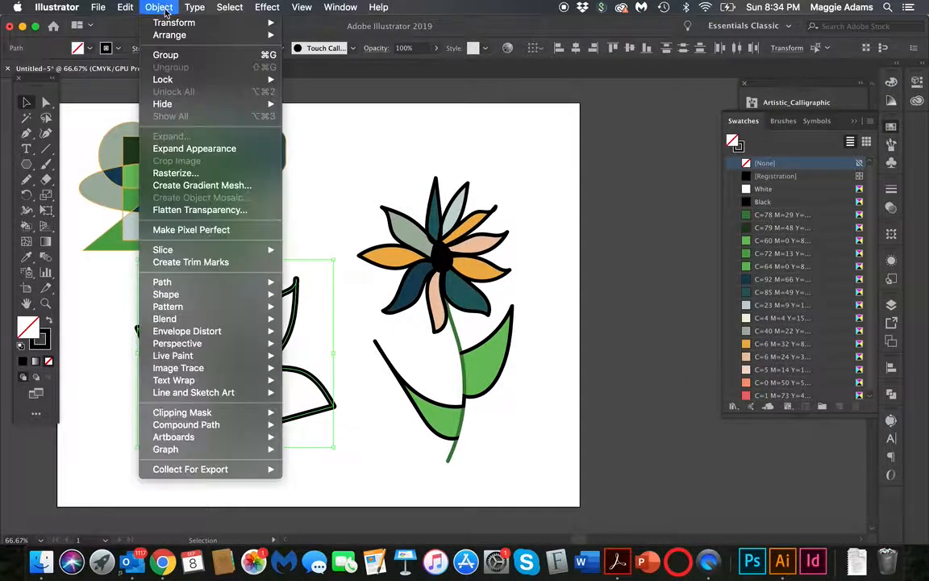
{"action": "left_click", "coordinate": [180, 150]}
{"action": "left_click", "coordinate": [159, 7]}
{"action": "mouse_move", "coordinate": [199, 320]}
{"action": "mouse_move", "coordinate": [234, 355]}
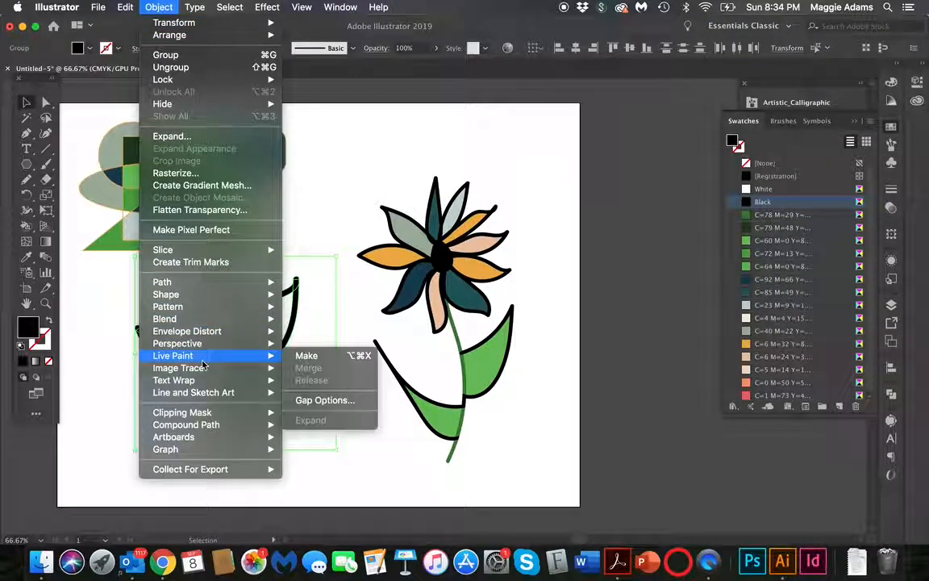
{"action": "left_click", "coordinate": [303, 356]}
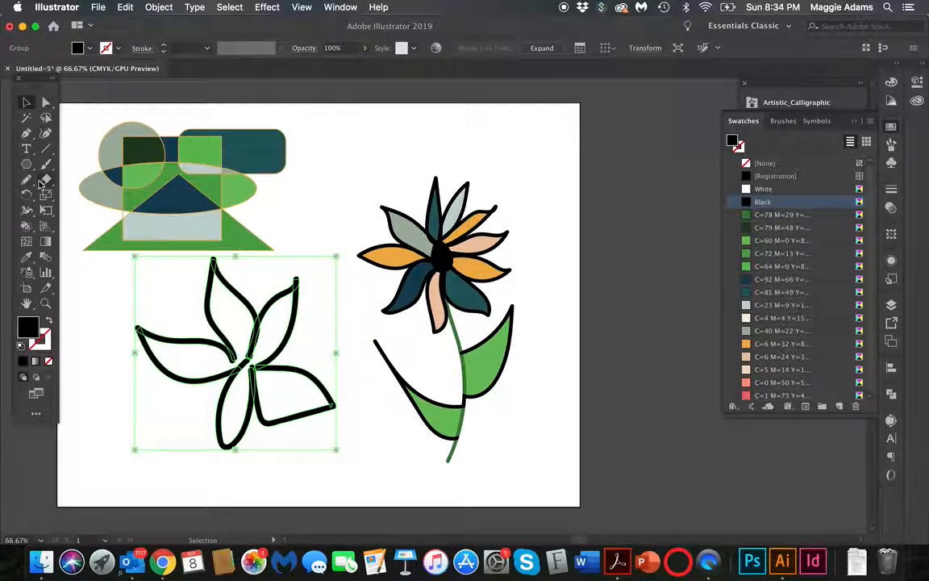
Step: Fill the new flower's two left petals, upper-right petal and bottom petal with dark green C=78 M=29
{"action": "left_click", "coordinate": [26, 228]}
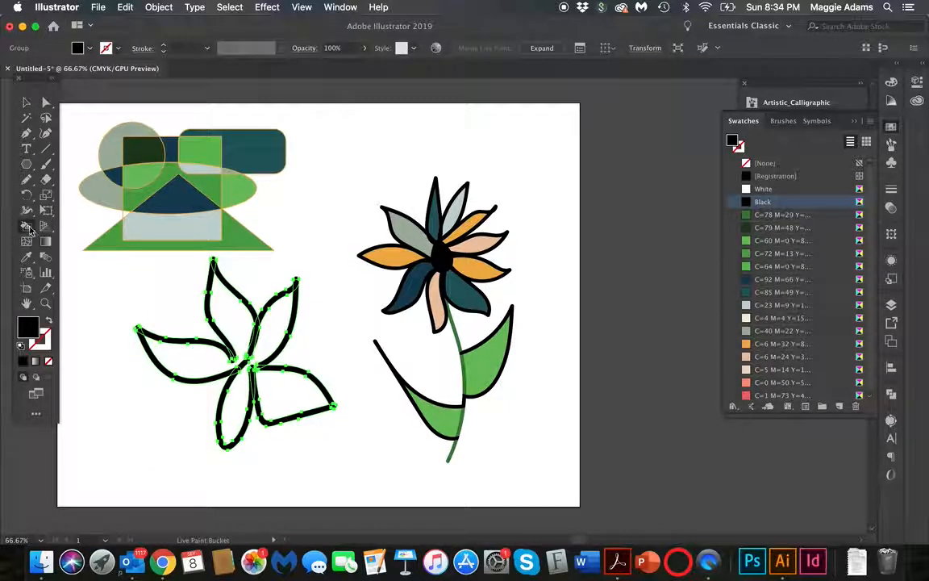
{"action": "key", "text": "Right"}
{"action": "left_click", "coordinate": [239, 313]}
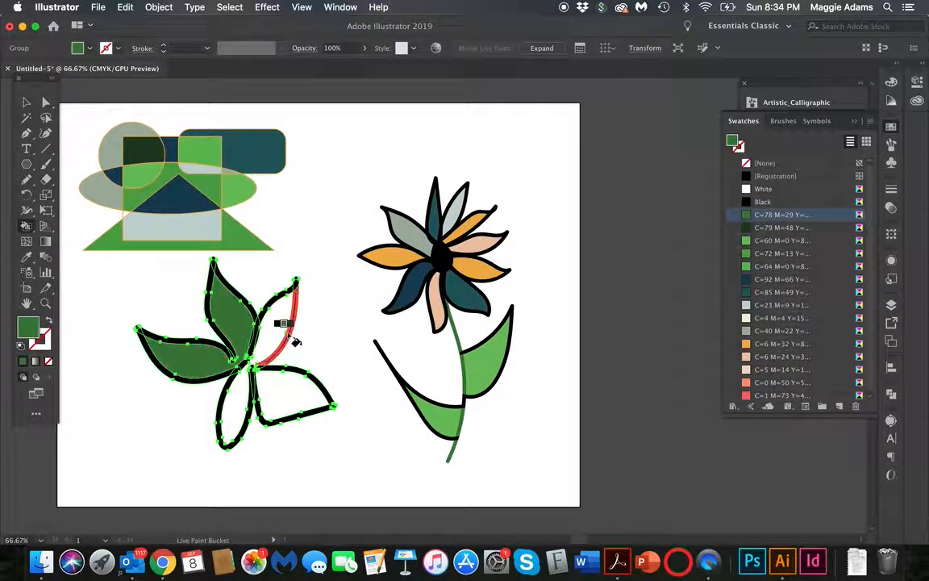
{"action": "left_click", "coordinate": [278, 327]}
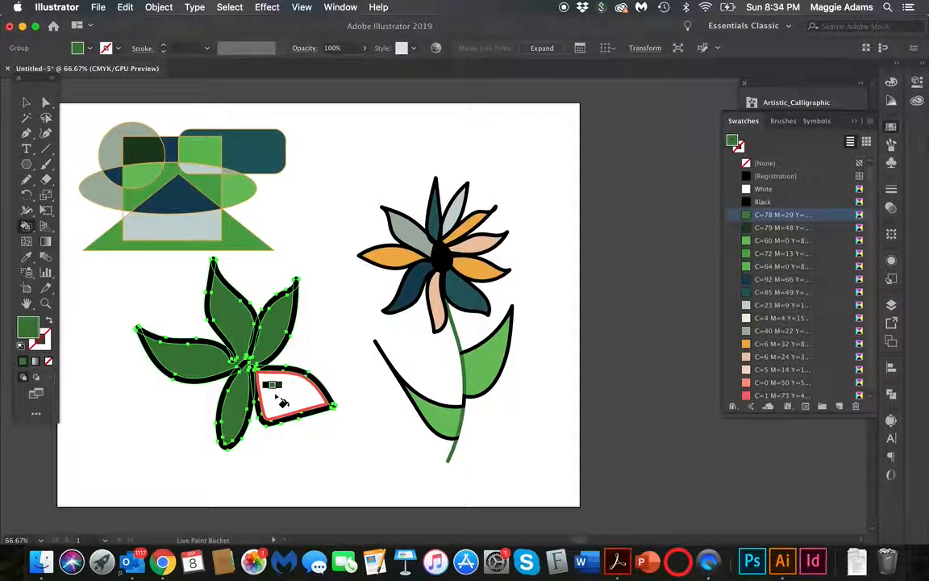
Step: Recolour the upper-right and bottom petals with light green C=60 M=0, and fill the lower-right petal with green C=72 M=13
{"action": "key", "text": "Right"}
{"action": "key", "text": "Right"}
{"action": "left_click", "coordinate": [274, 342]}
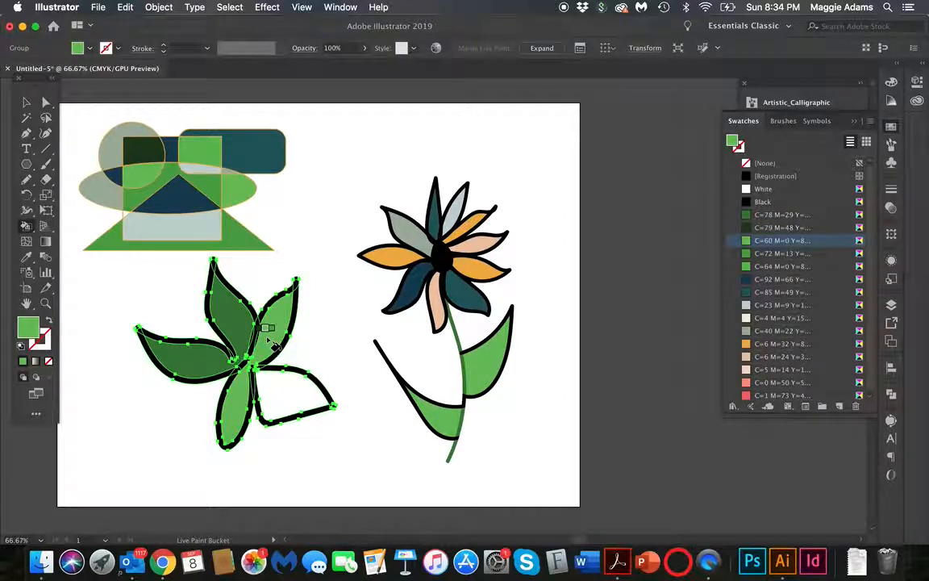
{"action": "key", "text": "Right"}
{"action": "left_click", "coordinate": [275, 388]}
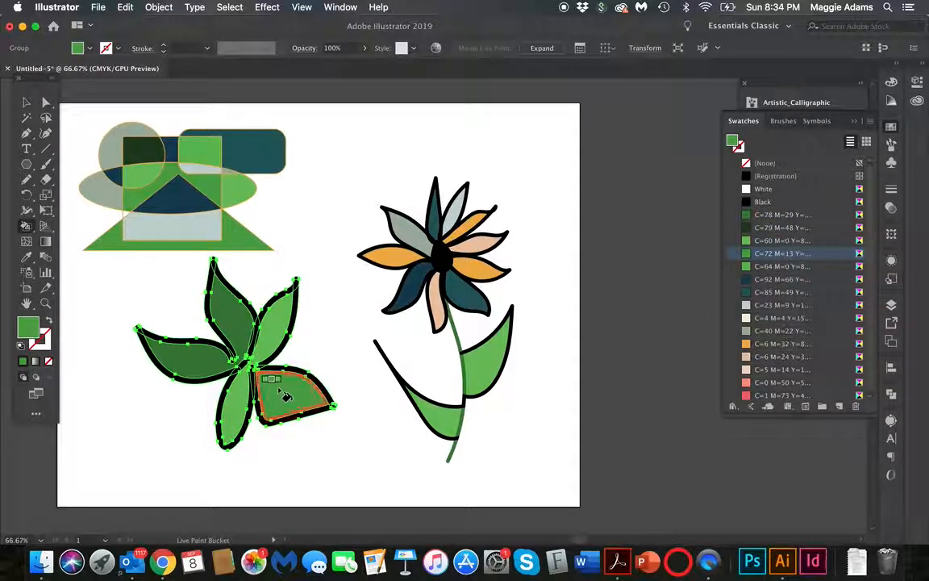
{"action": "left_click", "coordinate": [25, 103]}
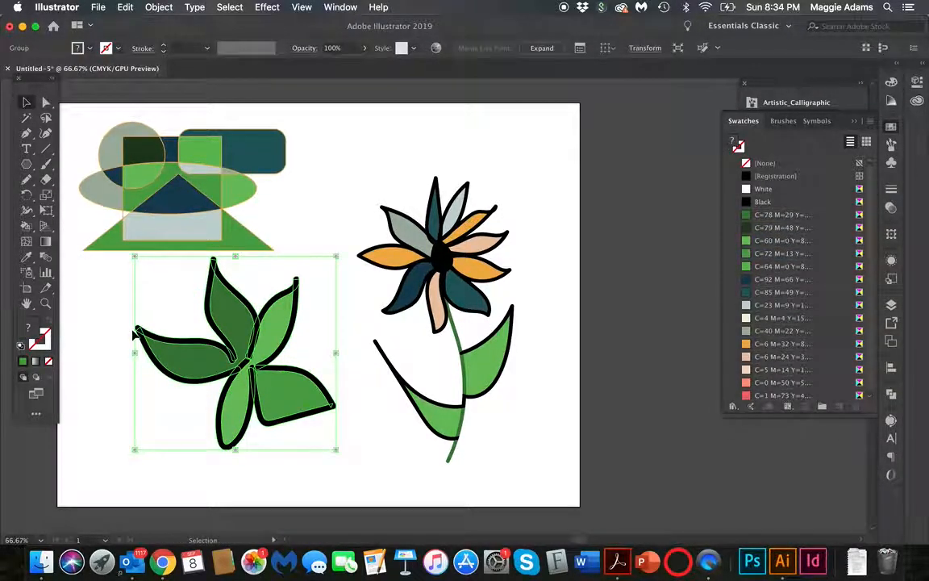
{"action": "left_click", "coordinate": [120, 332]}
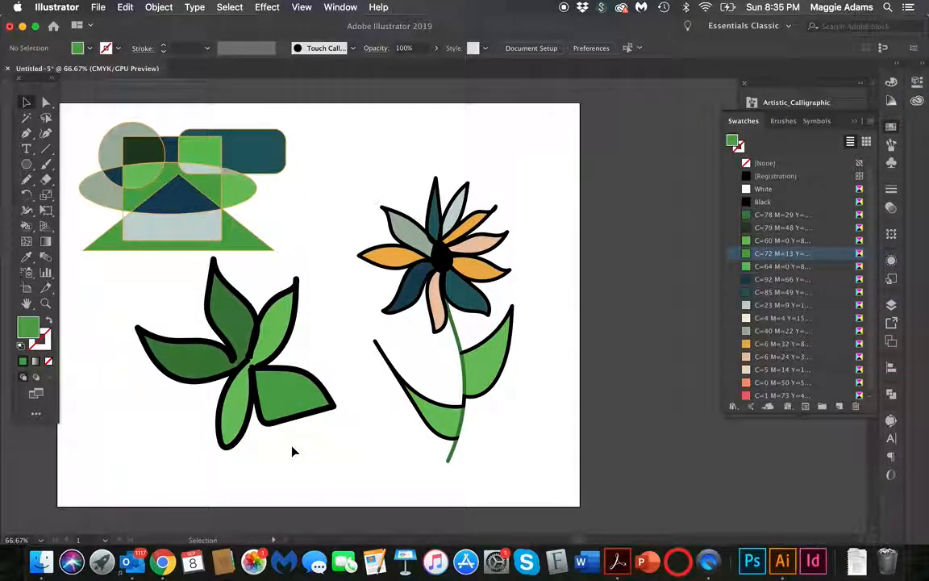
Step: Undo the green petal fills and the Live Paint conversion of the five-petal flower
{"action": "key", "text": "super+z"}
{"action": "key", "text": "super+z"}
{"action": "key", "text": "super+z"}
{"action": "key", "text": "super+z"}
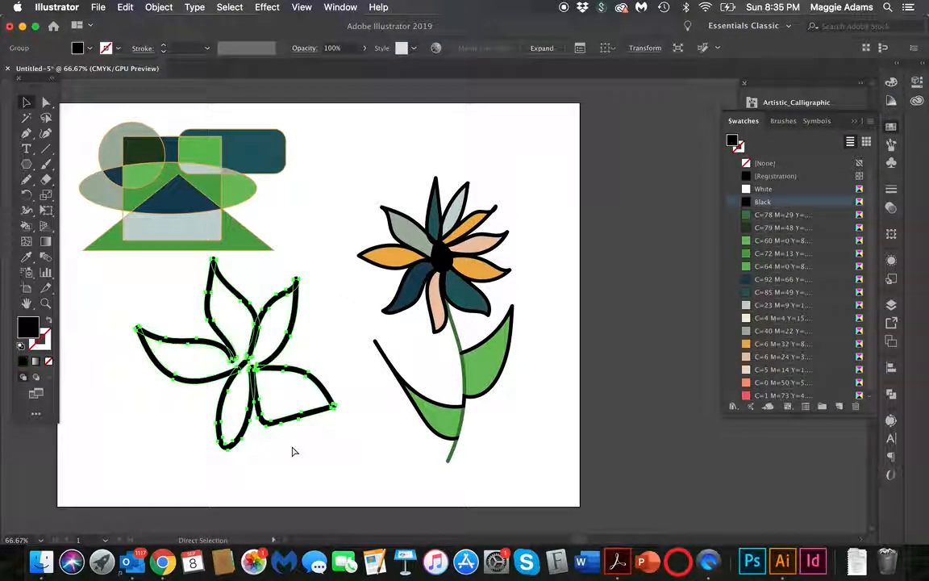
{"action": "key", "text": "v"}
{"action": "left_click", "coordinate": [294, 446]}
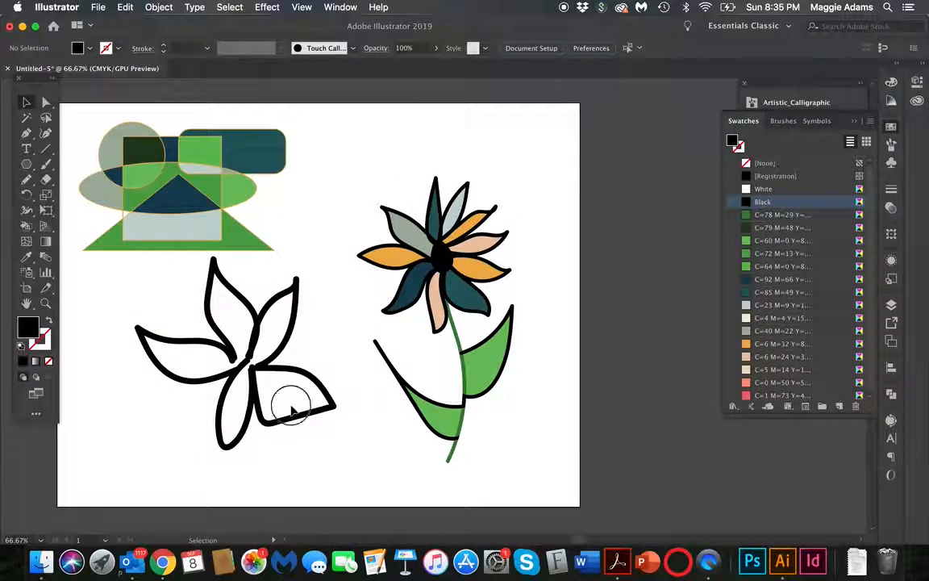
Step: Move the five-petal outline slightly down and right, and paint black strokes joining the petals at its centre
{"action": "left_click", "coordinate": [201, 357]}
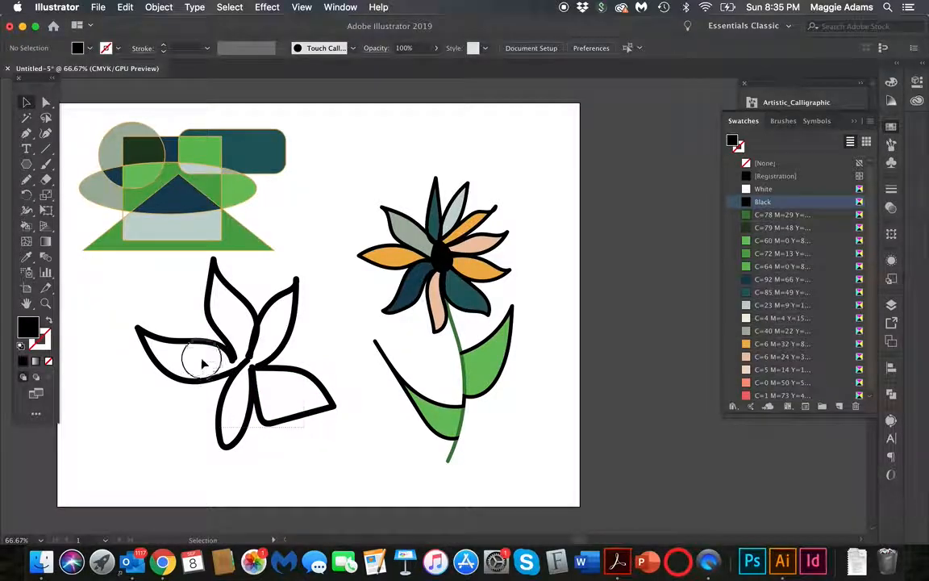
{"action": "left_click_drag", "start_coordinate": [232, 342], "coordinate": [243, 358]}
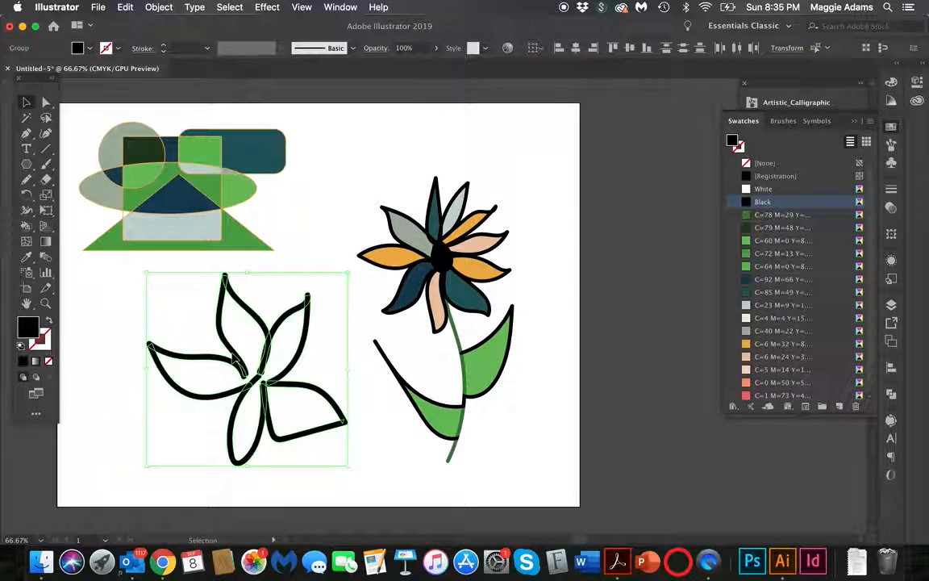
{"action": "left_click", "coordinate": [297, 221]}
{"action": "left_click", "coordinate": [269, 386]}
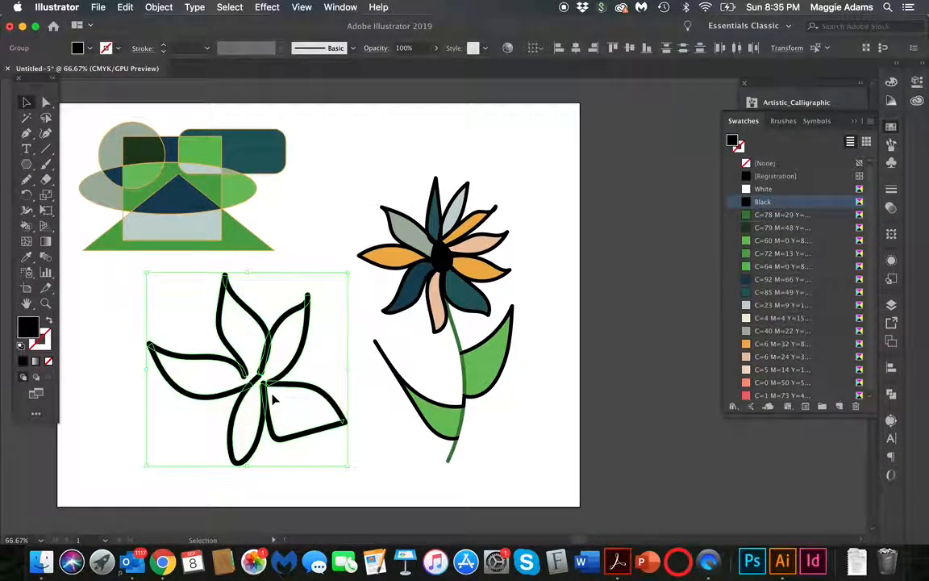
{"action": "left_click", "coordinate": [47, 165]}
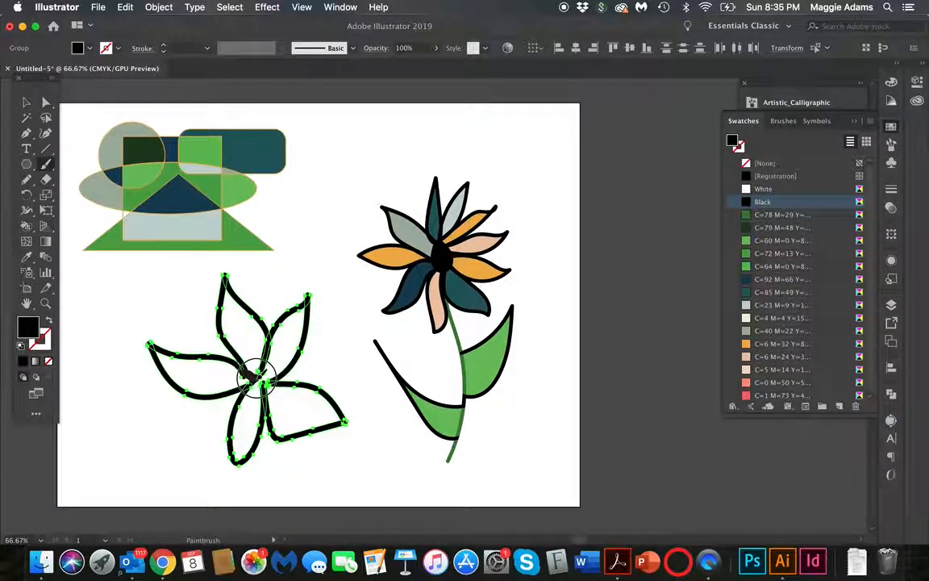
{"action": "key", "text": "super+shift+a"}
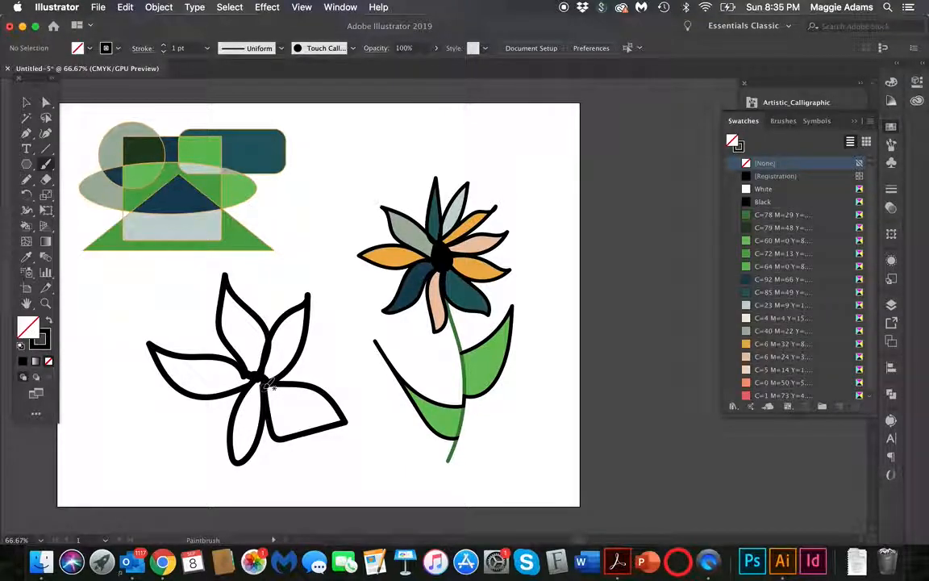
Step: Expand the appearance of the five-petal outline with its centre strokes and make them one Live Paint group
{"action": "left_click", "coordinate": [32, 98]}
{"action": "left_click_drag", "start_coordinate": [176, 323], "coordinate": [316, 445]}
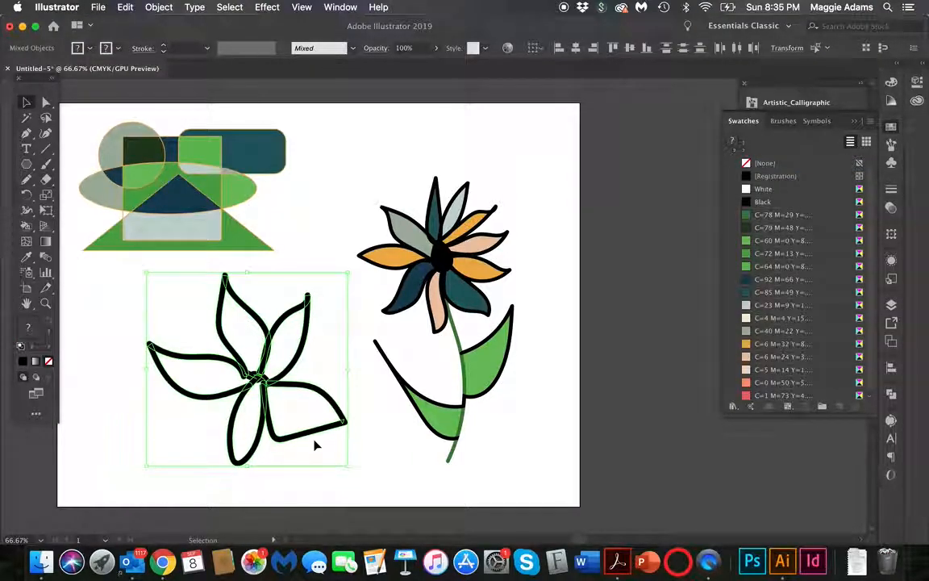
{"action": "left_click", "coordinate": [158, 6]}
{"action": "left_click", "coordinate": [194, 149]}
{"action": "left_click", "coordinate": [161, 6]}
{"action": "mouse_move", "coordinate": [172, 355]}
{"action": "left_click", "coordinate": [319, 360]}
Step: Expand the five-petal flower's Live Paint group into ordinary paths and deselect it
{"action": "left_click", "coordinate": [159, 6]}
{"action": "mouse_move", "coordinate": [246, 298]}
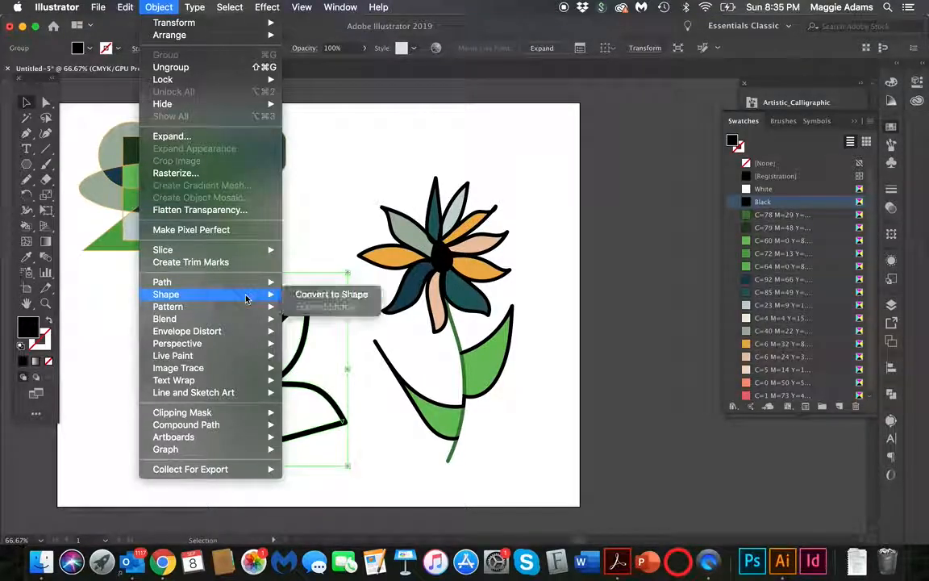
{"action": "mouse_move", "coordinate": [274, 357]}
{"action": "left_click", "coordinate": [353, 423]}
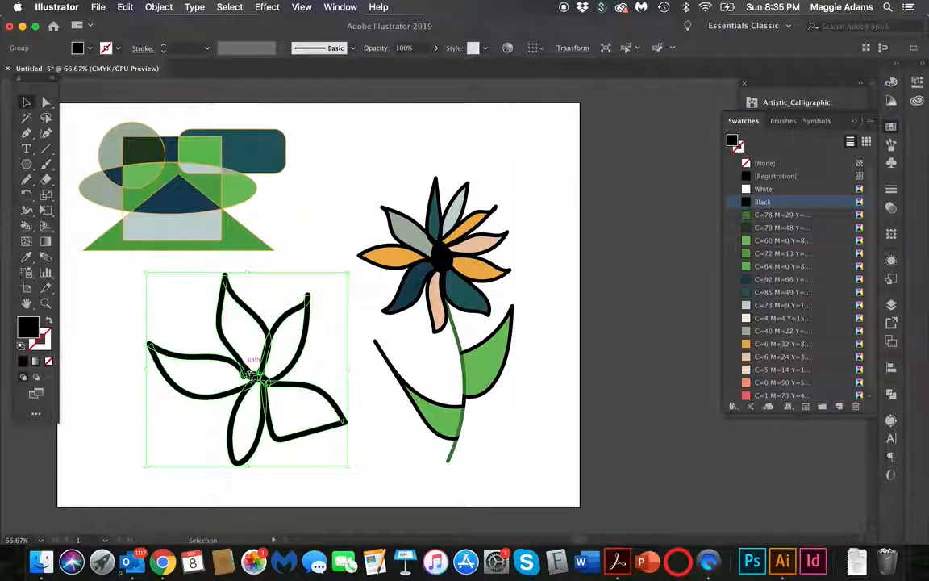
{"action": "left_click", "coordinate": [211, 299]}
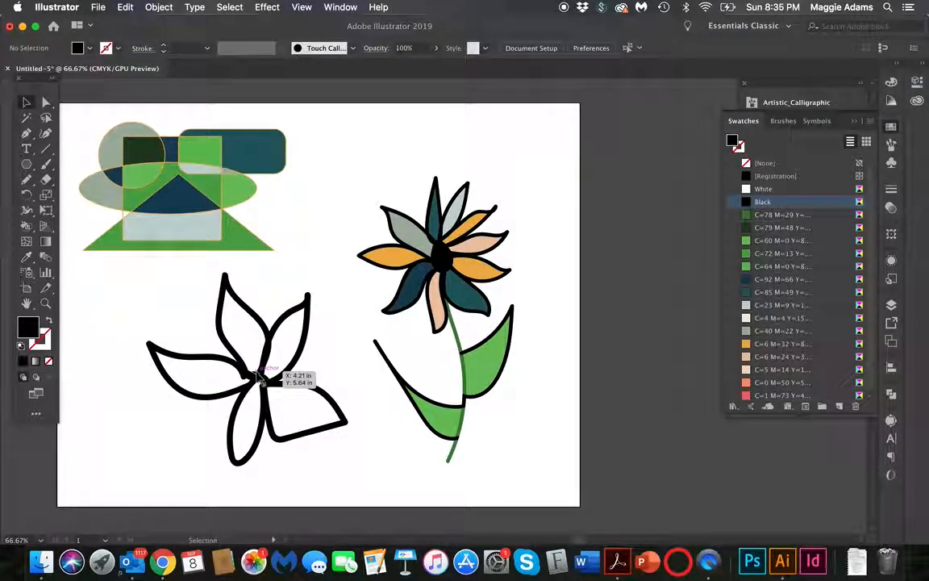
{"action": "left_click", "coordinate": [266, 378]}
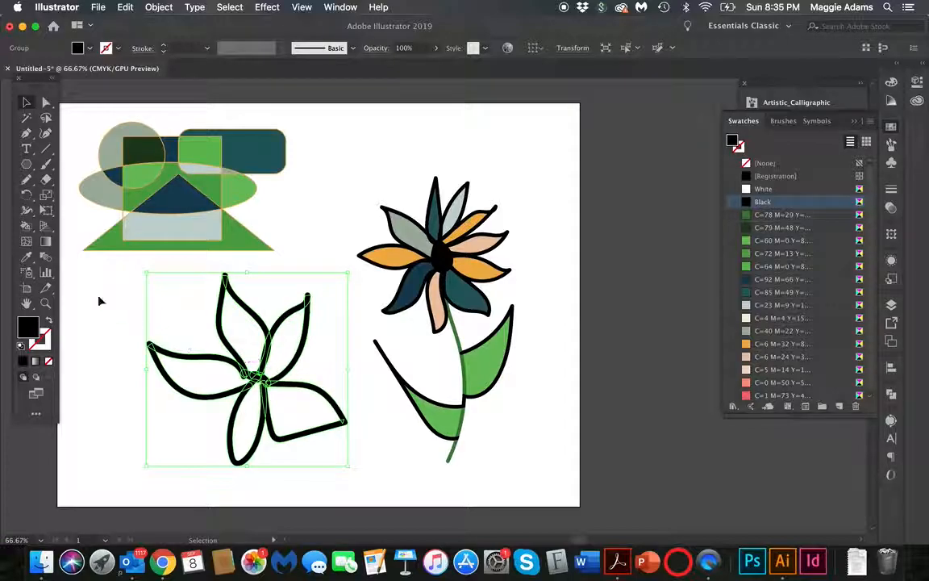
{"action": "left_click", "coordinate": [46, 103]}
{"action": "left_click", "coordinate": [127, 372]}
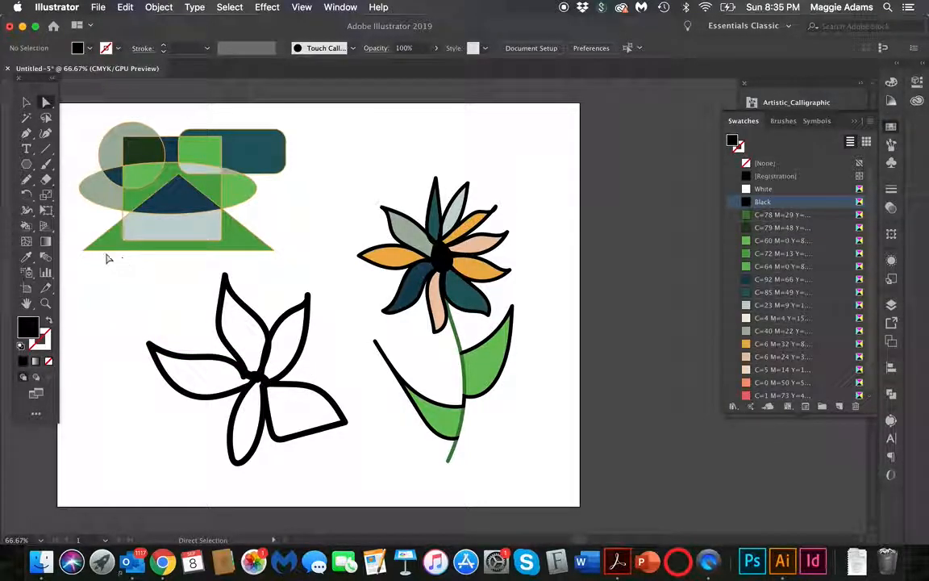
{"action": "left_click", "coordinate": [28, 103]}
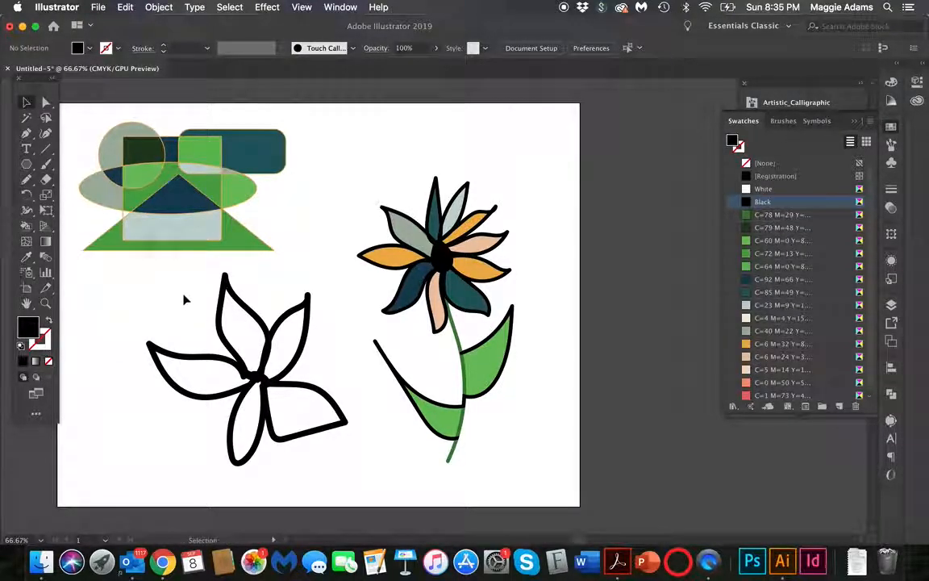
Step: Make the five-petal flower outline a Live Paint group again and leave the whole group selected
{"action": "left_click", "coordinate": [305, 407]}
{"action": "left_click", "coordinate": [159, 6]}
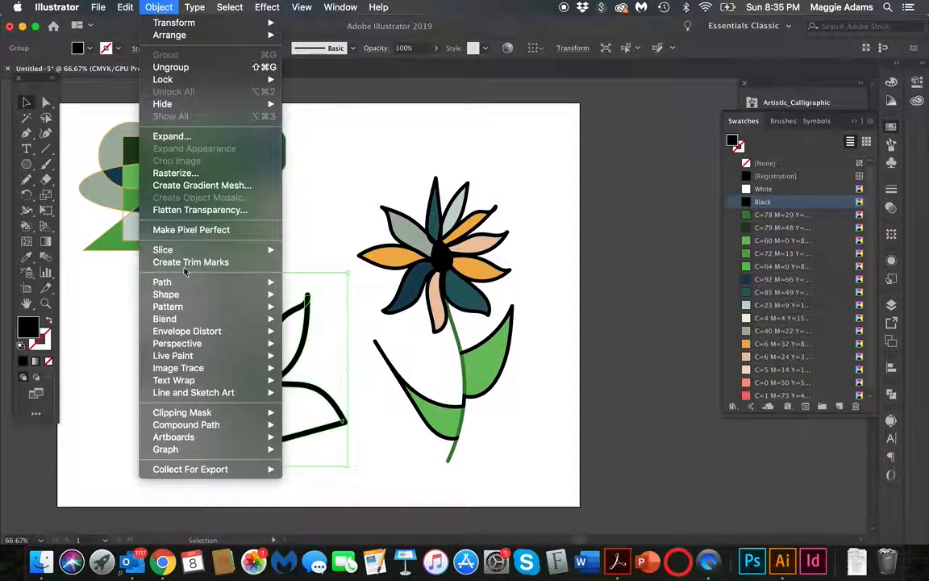
{"action": "mouse_move", "coordinate": [202, 355]}
{"action": "left_click", "coordinate": [332, 355]}
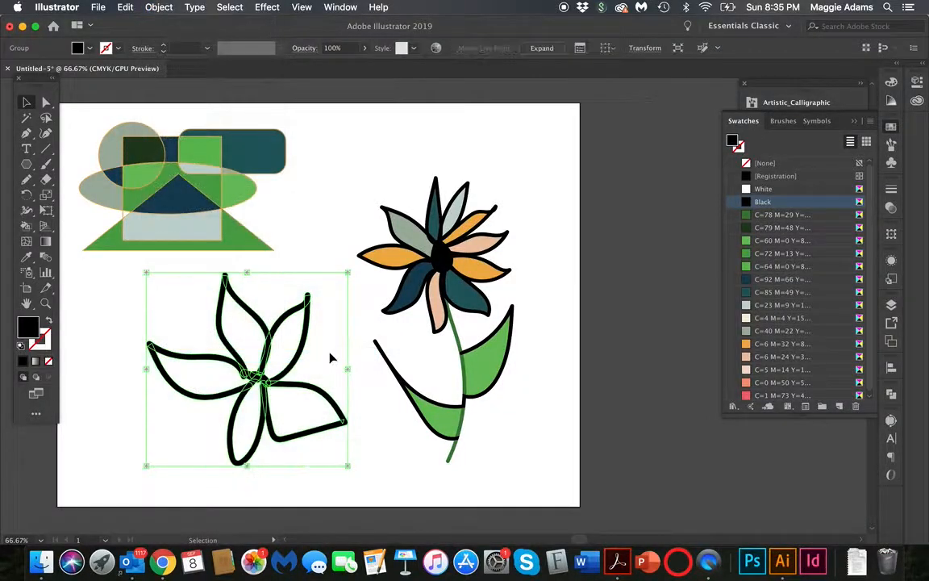
{"action": "key", "text": "k"}
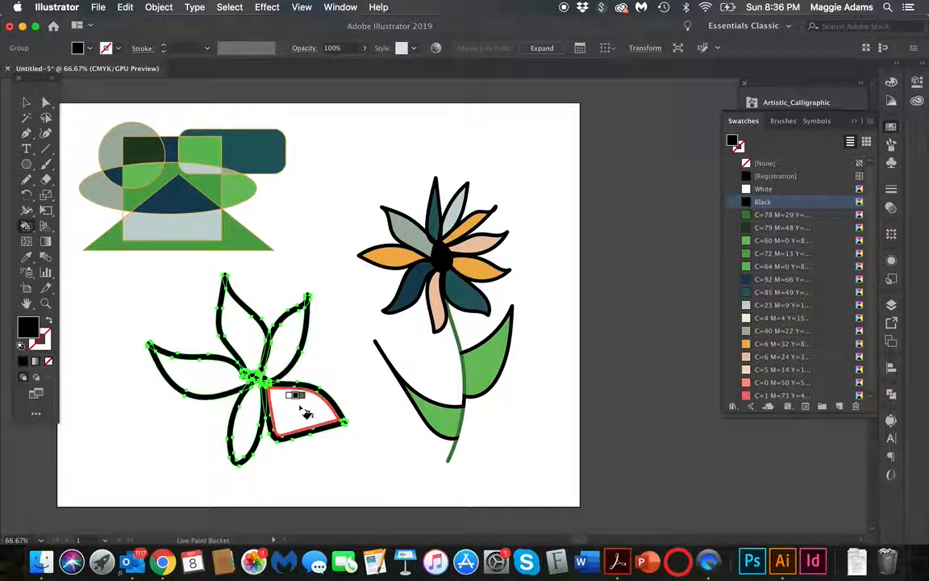
{"action": "left_click", "coordinate": [26, 103]}
{"action": "left_click_drag", "start_coordinate": [101, 294], "coordinate": [274, 394]}
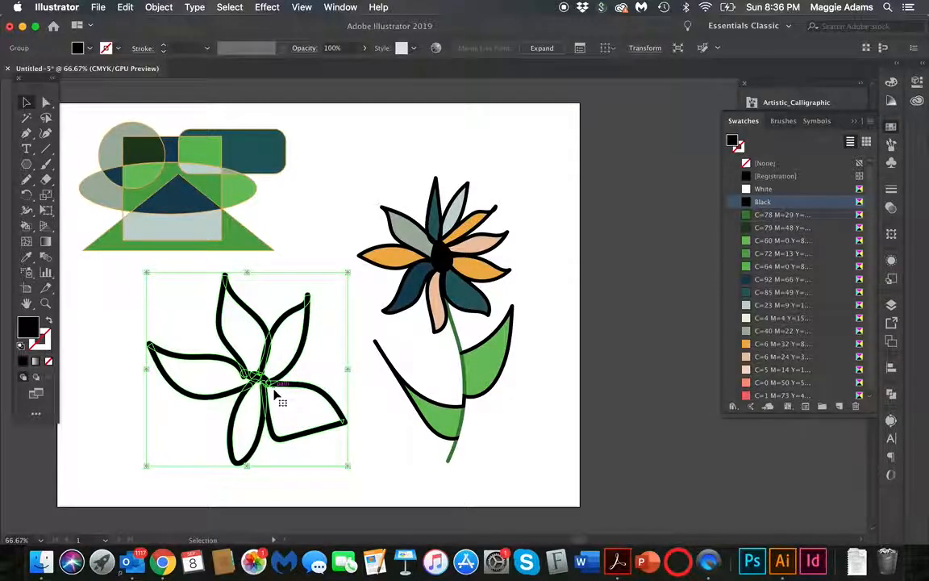
Step: Hide the Live Paint layer and add a new layer named Colors above it
{"action": "left_click", "coordinate": [891, 304]}
{"action": "left_click", "coordinate": [733, 319]}
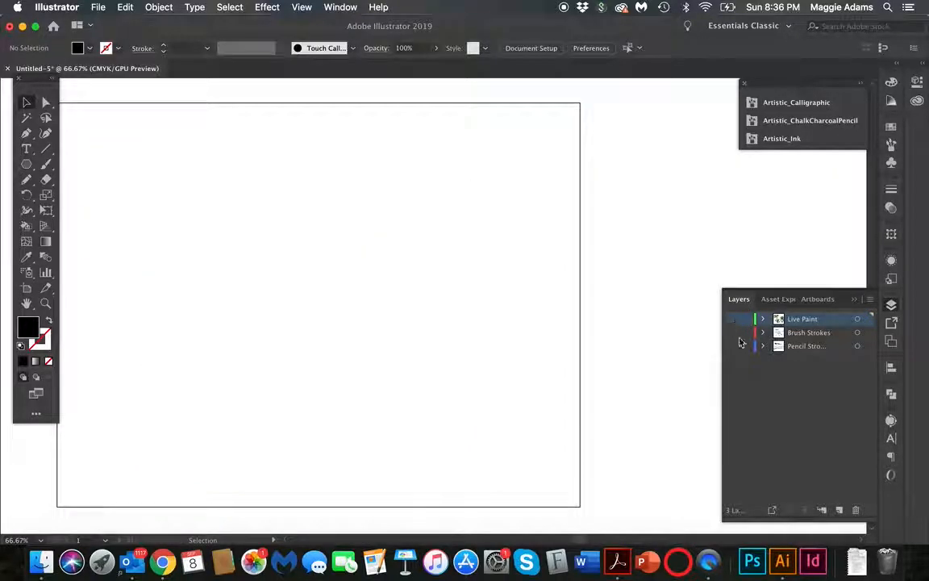
{"action": "left_click", "coordinate": [838, 509]}
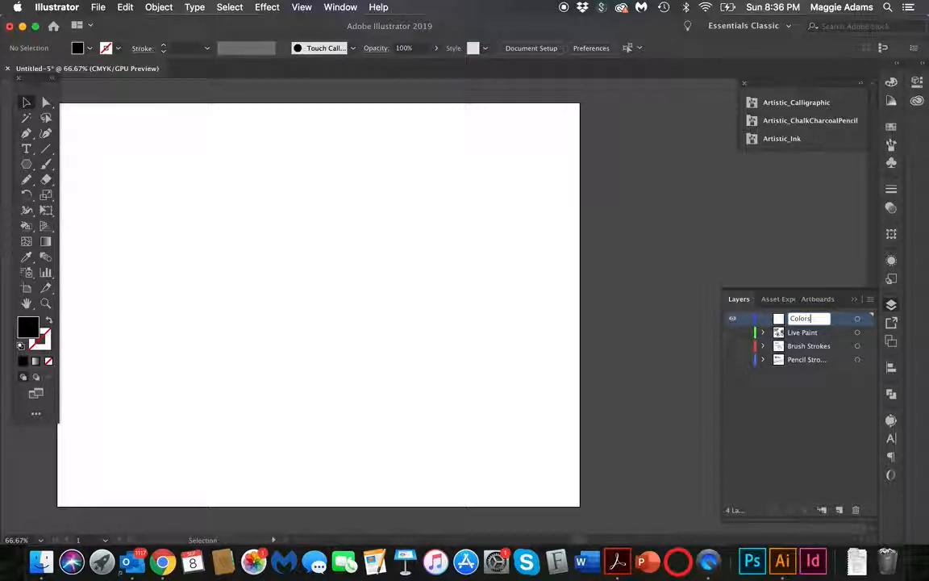
{"action": "key", "text": "Return"}
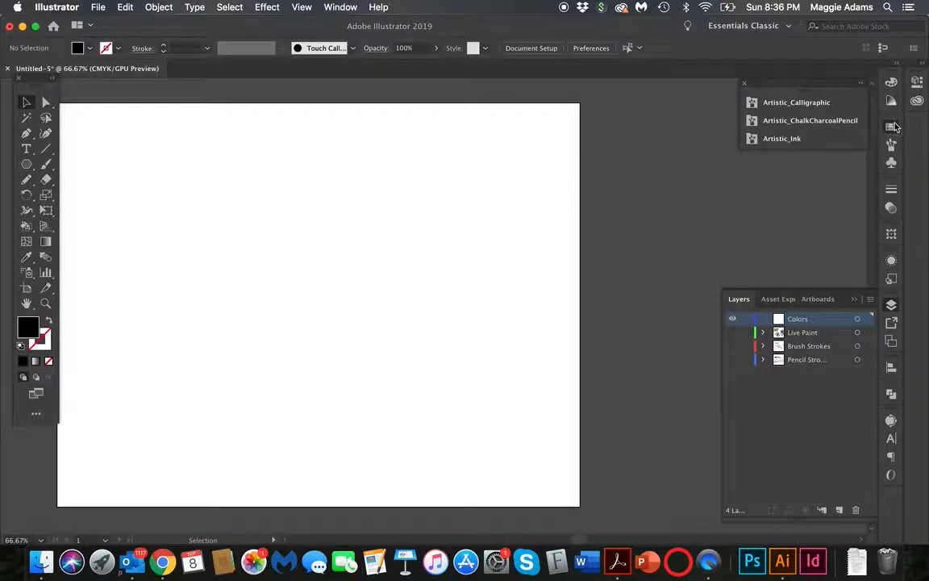
Step: Open the Pop Art swatch library from Art History, enlarge it to show all colour groups, and move it towards the artboard's right edge
{"action": "left_click", "coordinate": [891, 126]}
{"action": "left_click", "coordinate": [869, 121]}
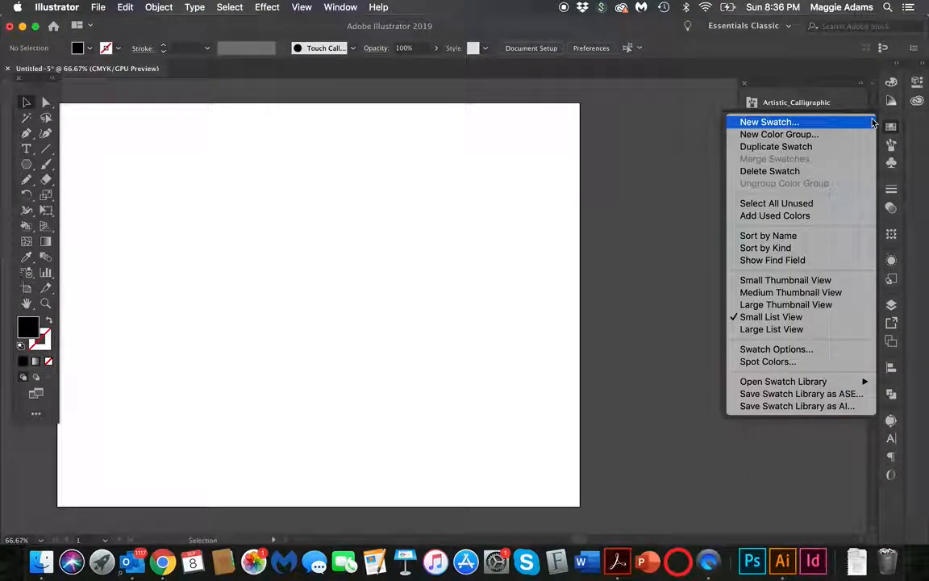
{"action": "mouse_move", "coordinate": [769, 386]}
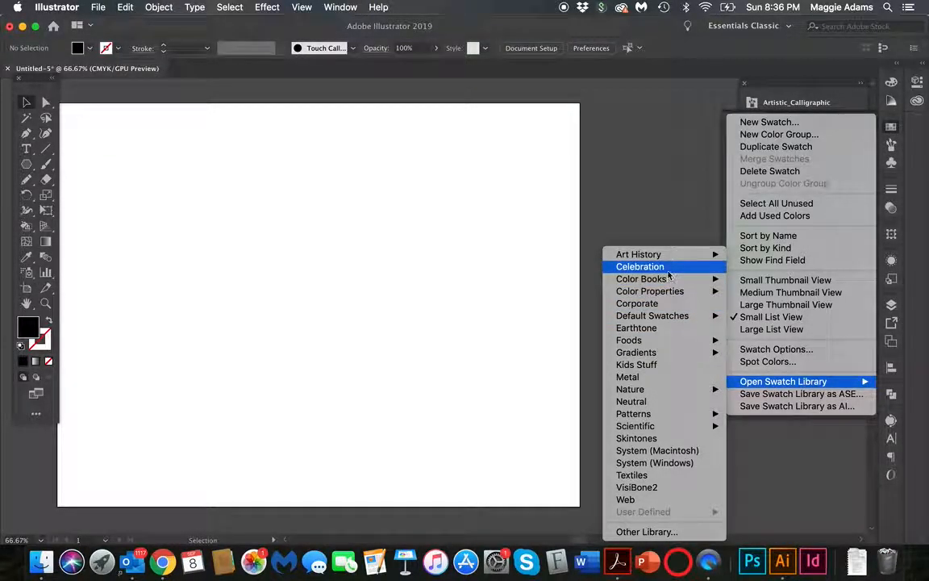
{"action": "mouse_move", "coordinate": [669, 255]}
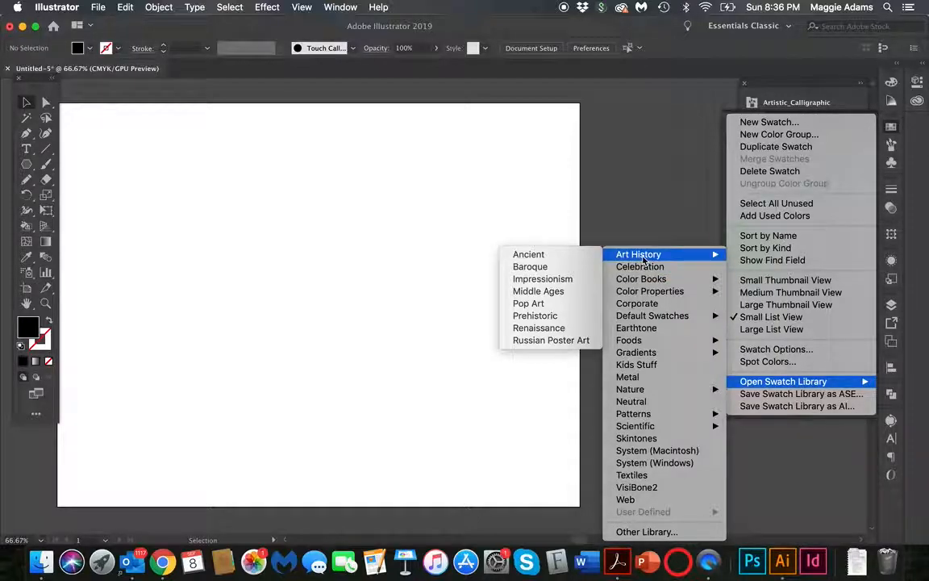
{"action": "left_click", "coordinate": [532, 303]}
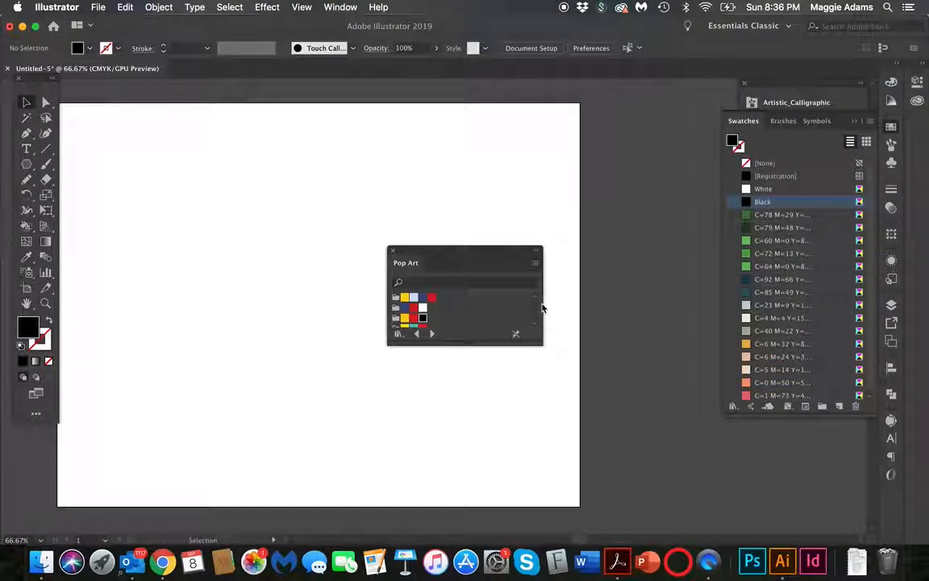
{"action": "left_click_drag", "start_coordinate": [473, 344], "coordinate": [467, 448]}
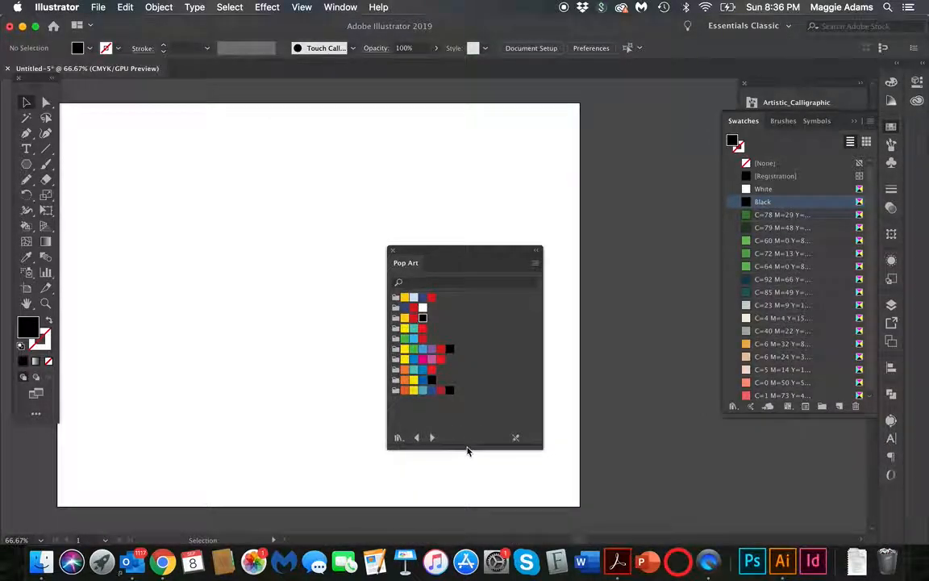
{"action": "left_click_drag", "start_coordinate": [476, 260], "coordinate": [586, 282]}
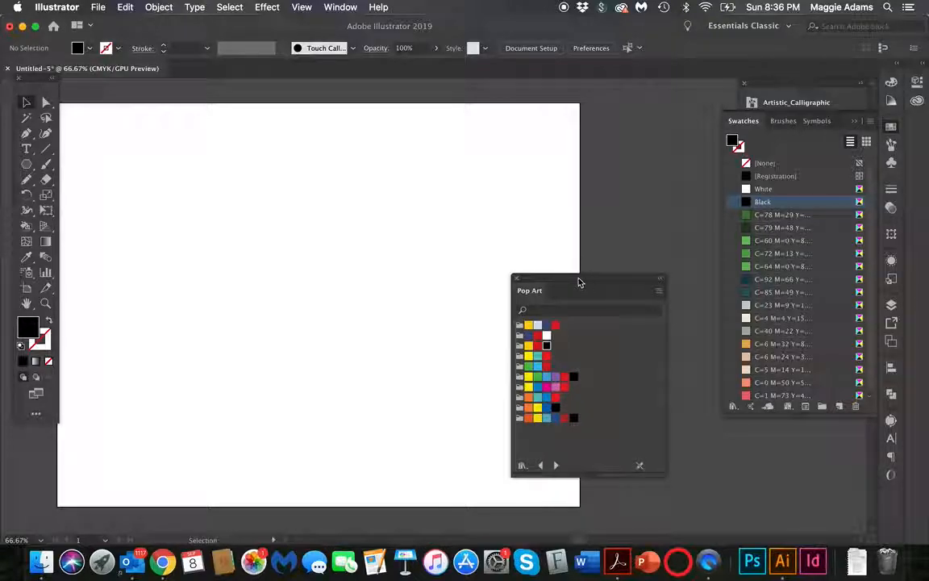
Step: Draw a black square near the artboard's upper-left corner and duplicate it three times in a row to its right
{"action": "left_click_drag", "start_coordinate": [27, 163], "coordinate": [148, 200]}
{"action": "key", "text": "v"}
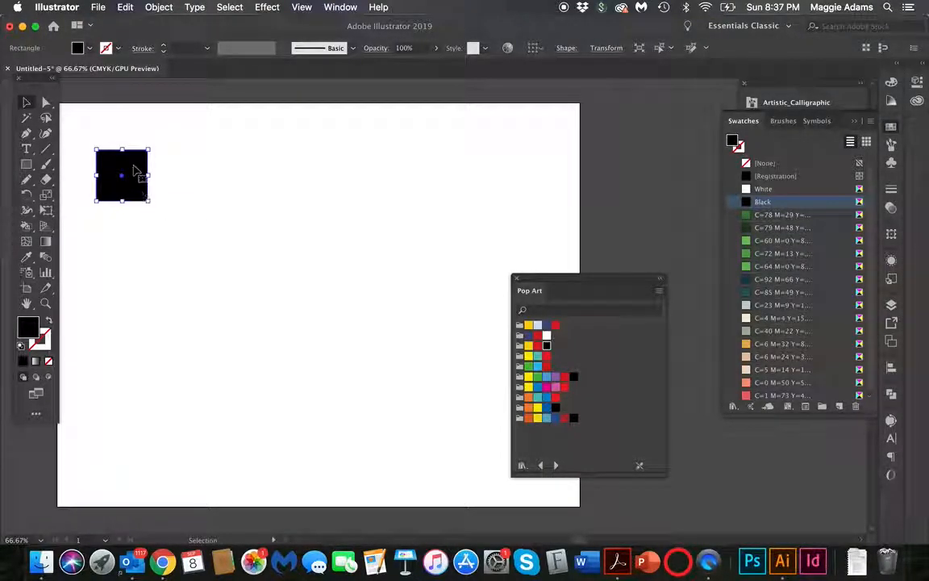
{"action": "left_click_drag", "start_coordinate": [135, 171], "coordinate": [344, 162]}
{"action": "left_click", "coordinate": [383, 242]}
Step: Fill the four squares from left to right with yellow, green, blue and purple from one Pop Art colour group
{"action": "left_click", "coordinate": [132, 188]}
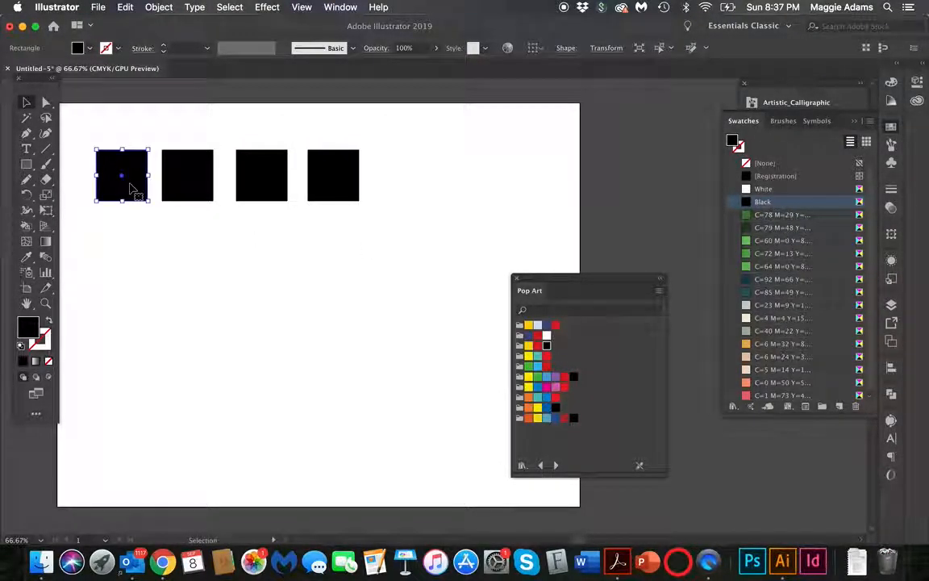
{"action": "left_click", "coordinate": [529, 378]}
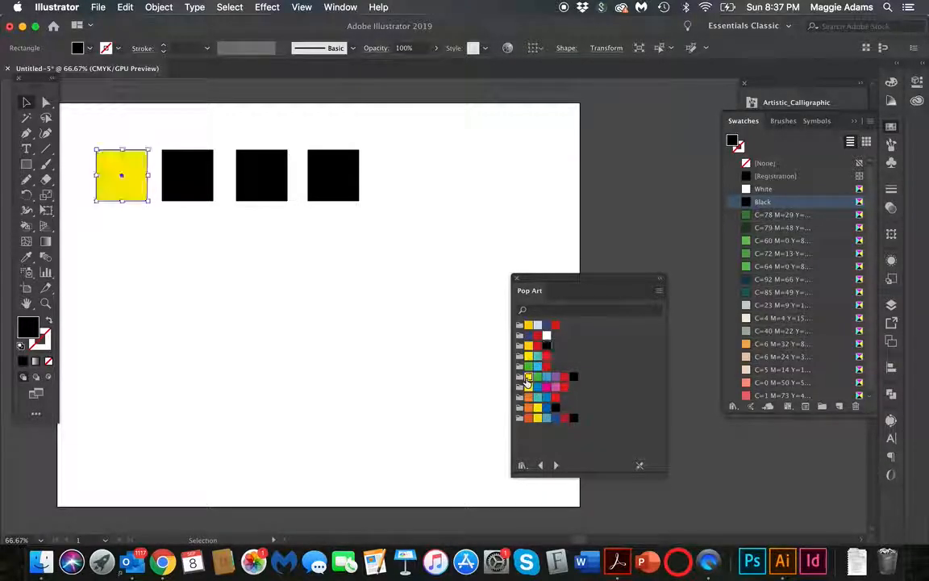
{"action": "left_click", "coordinate": [186, 178]}
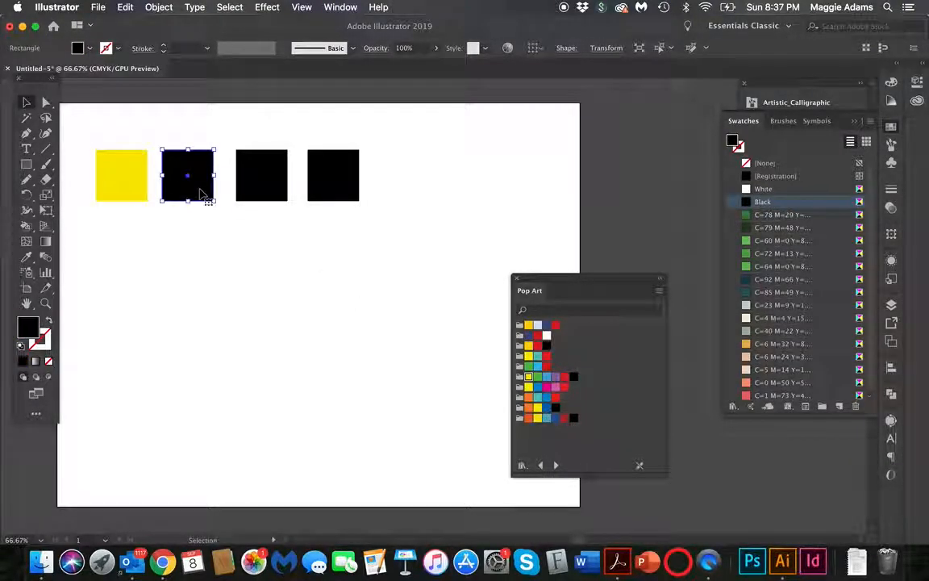
{"action": "left_click", "coordinate": [538, 377]}
{"action": "left_click", "coordinate": [263, 172]}
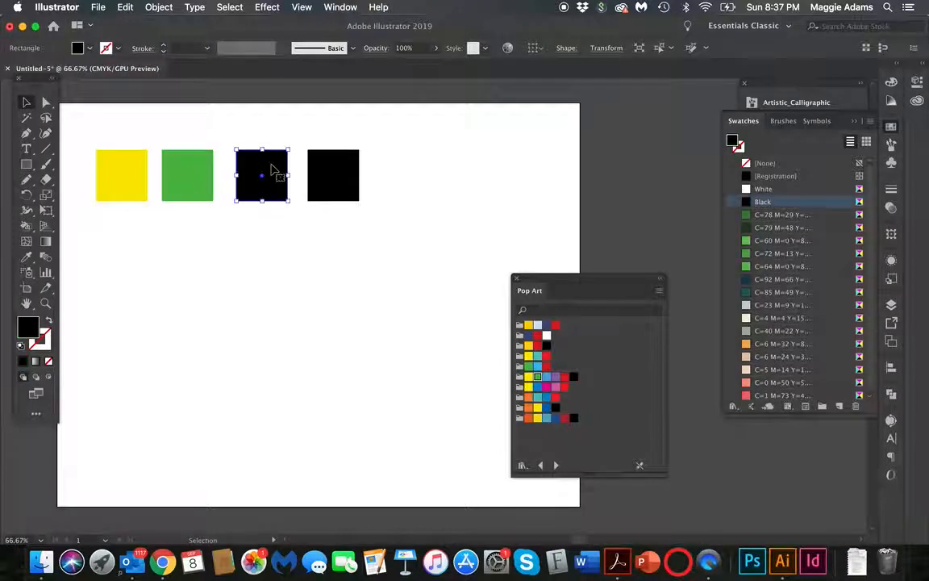
{"action": "left_click", "coordinate": [545, 376]}
{"action": "left_click", "coordinate": [340, 186]}
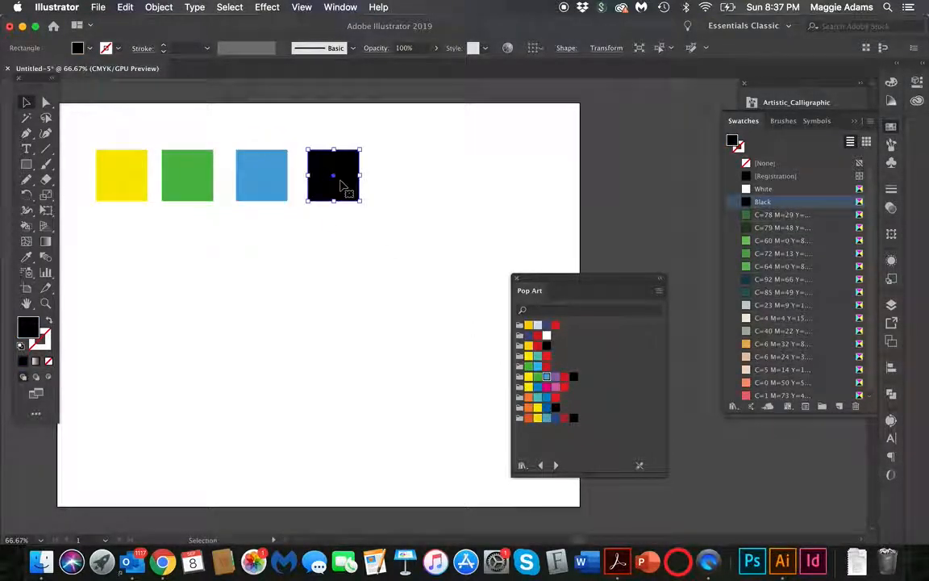
{"action": "left_click", "coordinate": [555, 377]}
{"action": "left_click", "coordinate": [306, 315]}
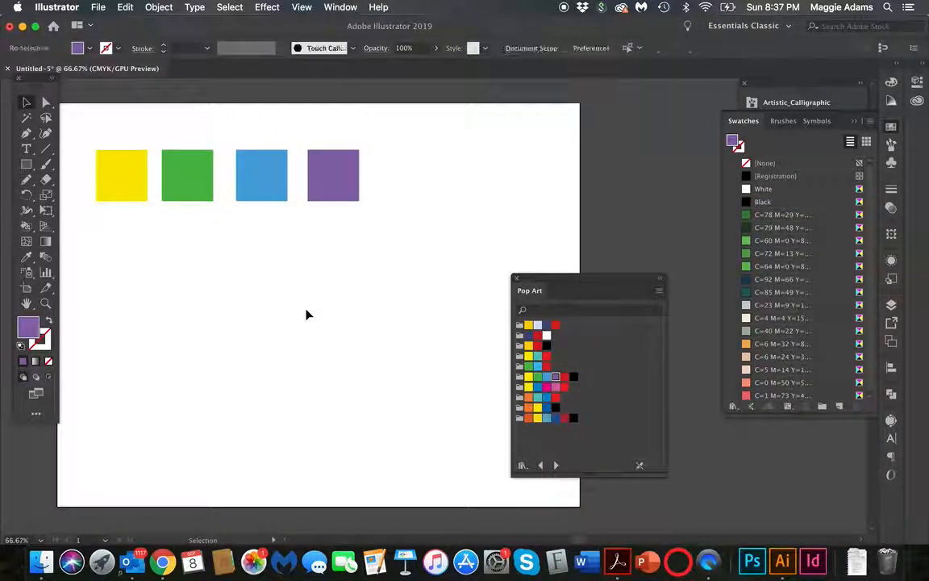
Step: Distribute the four coloured squares evenly by their horizontal centres and duplicate the whole row directly below
{"action": "left_click_drag", "start_coordinate": [374, 223], "coordinate": [123, 178]}
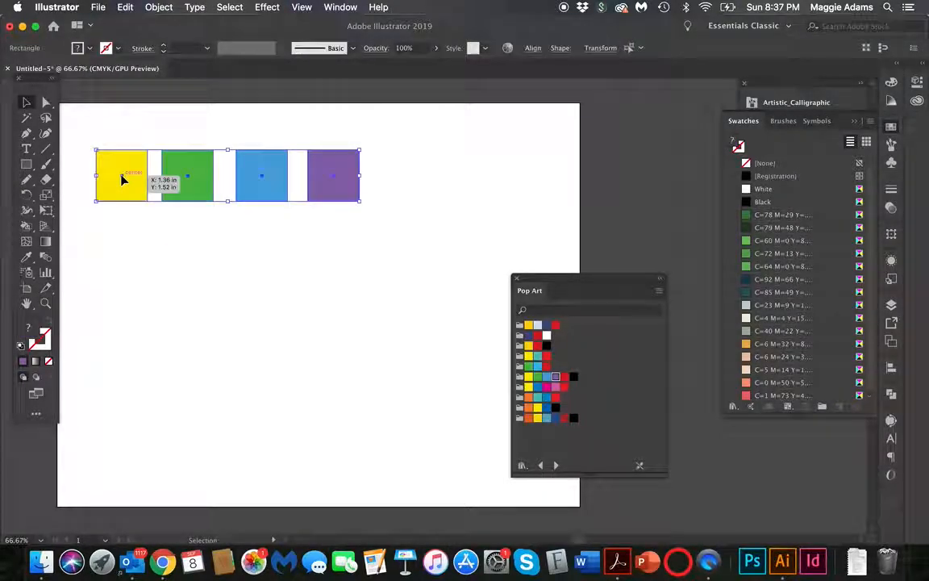
{"action": "left_click", "coordinate": [533, 49]}
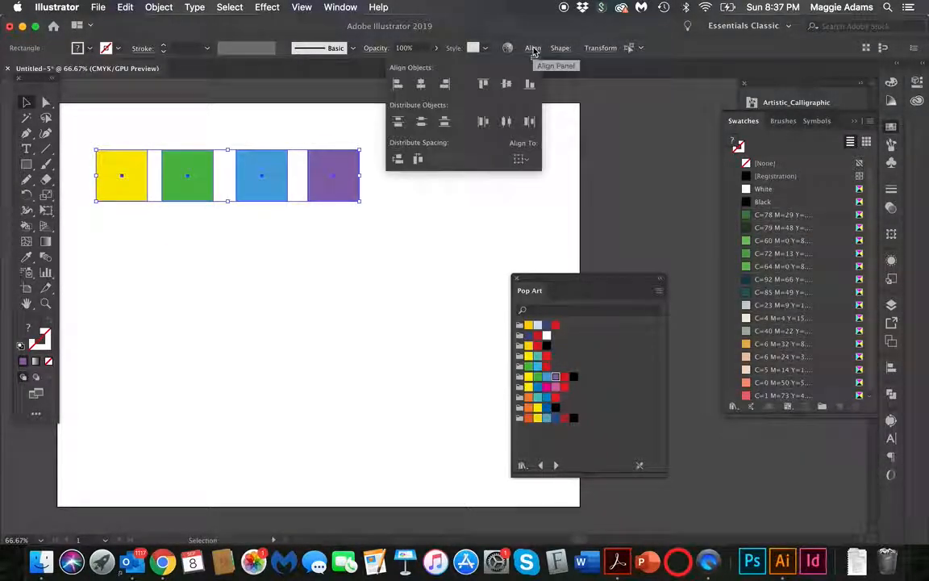
{"action": "left_click", "coordinate": [507, 122]}
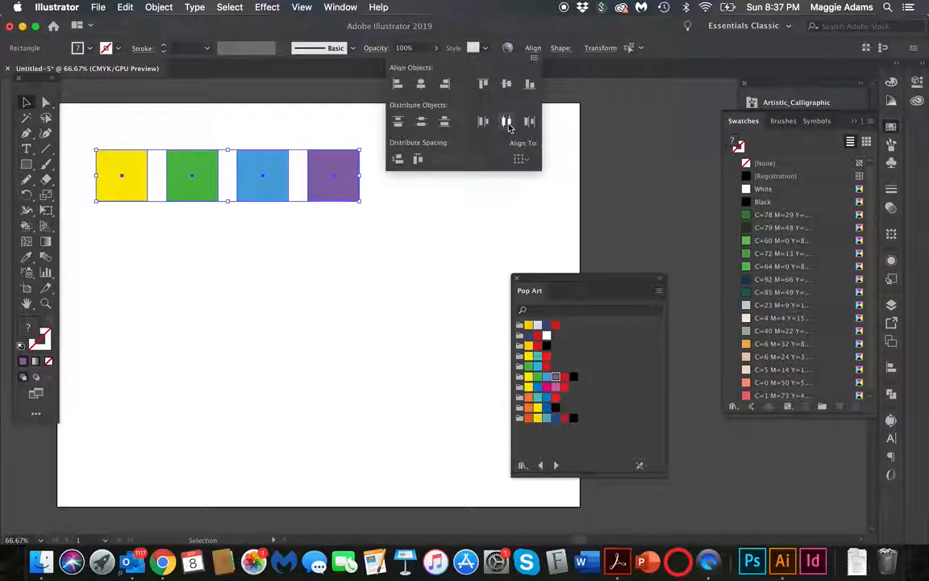
{"action": "left_click", "coordinate": [561, 152]}
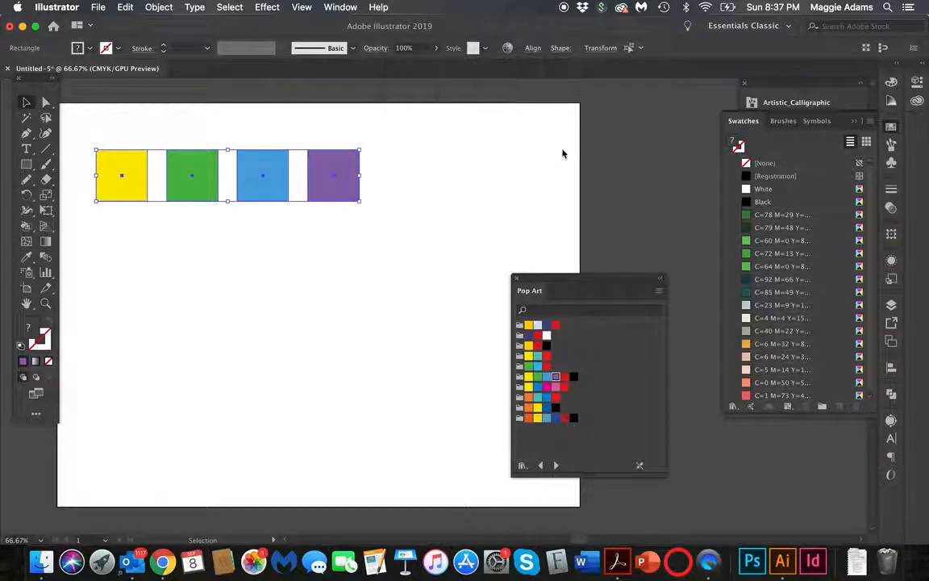
{"action": "left_click_drag", "start_coordinate": [274, 172], "coordinate": [285, 249]}
{"action": "left_click", "coordinate": [285, 335]}
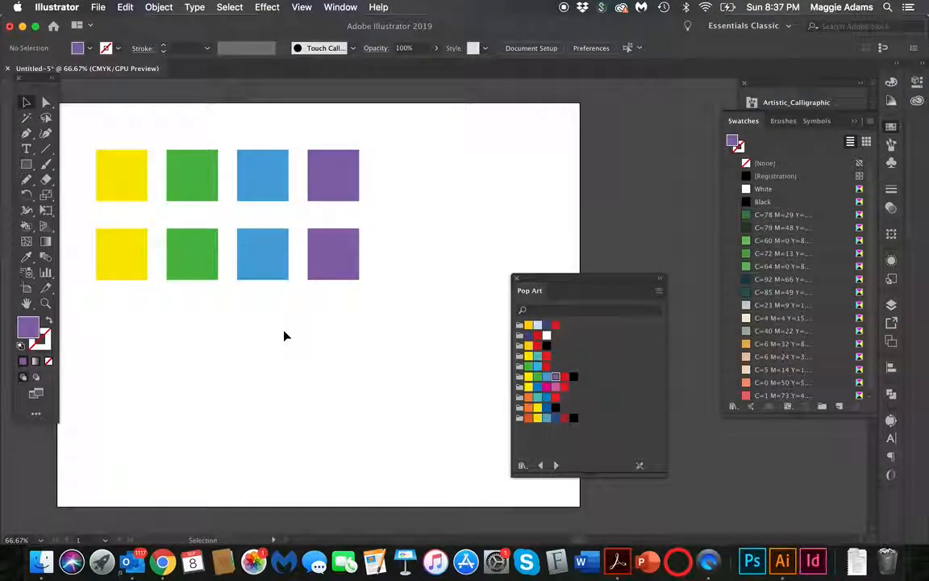
Step: Browse the swatch libraries following Pop Art, through the HKS colour books, up to PANTONE+ Metallic Coated
{"action": "left_click_drag", "start_coordinate": [558, 278], "coordinate": [600, 275]}
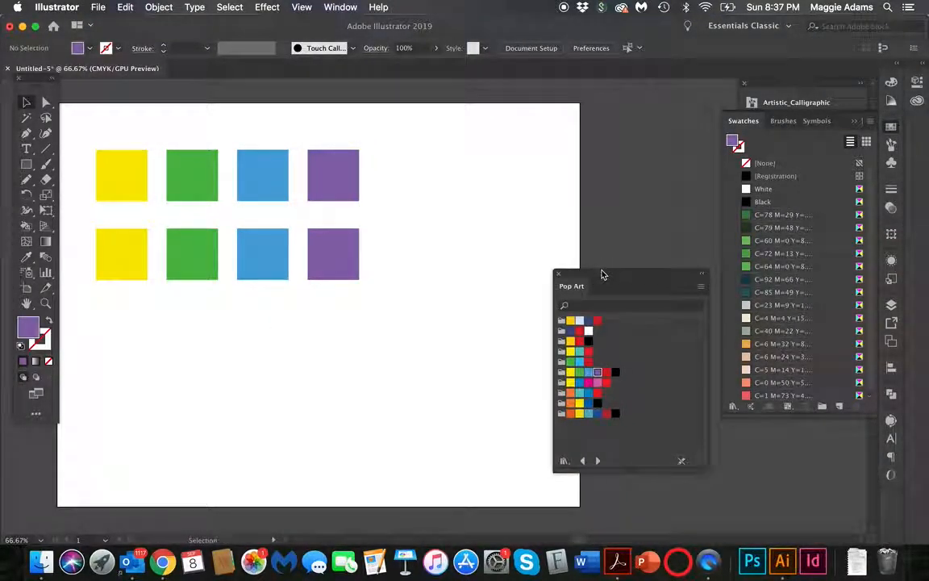
{"action": "left_click", "coordinate": [700, 288]}
{"action": "left_click", "coordinate": [704, 278]}
{"action": "left_click", "coordinate": [597, 461]}
{"action": "left_click", "coordinate": [597, 461]}
{"action": "left_click", "coordinate": [598, 461]}
{"action": "left_click", "coordinate": [597, 461]}
{"action": "left_click", "coordinate": [597, 461]}
{"action": "left_click", "coordinate": [597, 461]}
{"action": "left_click", "coordinate": [597, 461]}
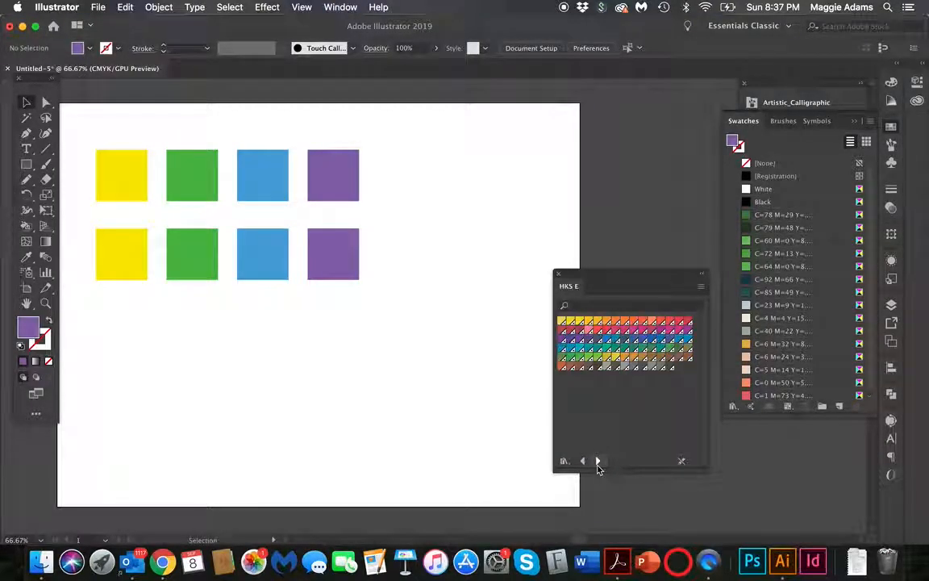
{"action": "left_click", "coordinate": [597, 461]}
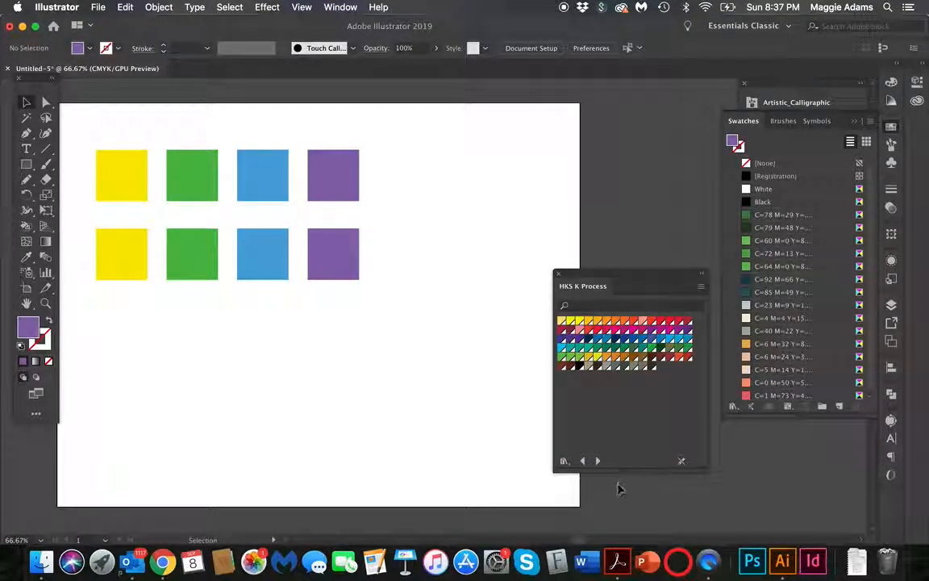
{"action": "left_click", "coordinate": [597, 462]}
{"action": "left_click", "coordinate": [598, 461]}
{"action": "left_click", "coordinate": [598, 461]}
{"action": "left_click", "coordinate": [597, 461]}
{"action": "left_click", "coordinate": [597, 461]}
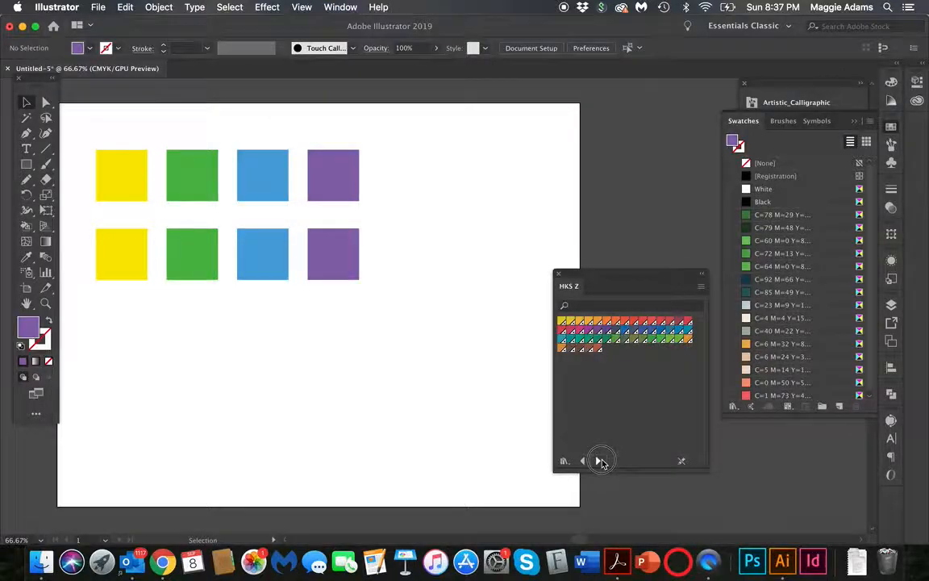
{"action": "left_click", "coordinate": [597, 461]}
{"action": "left_click", "coordinate": [597, 461]}
{"action": "left_click", "coordinate": [598, 461]}
{"action": "left_click", "coordinate": [597, 461]}
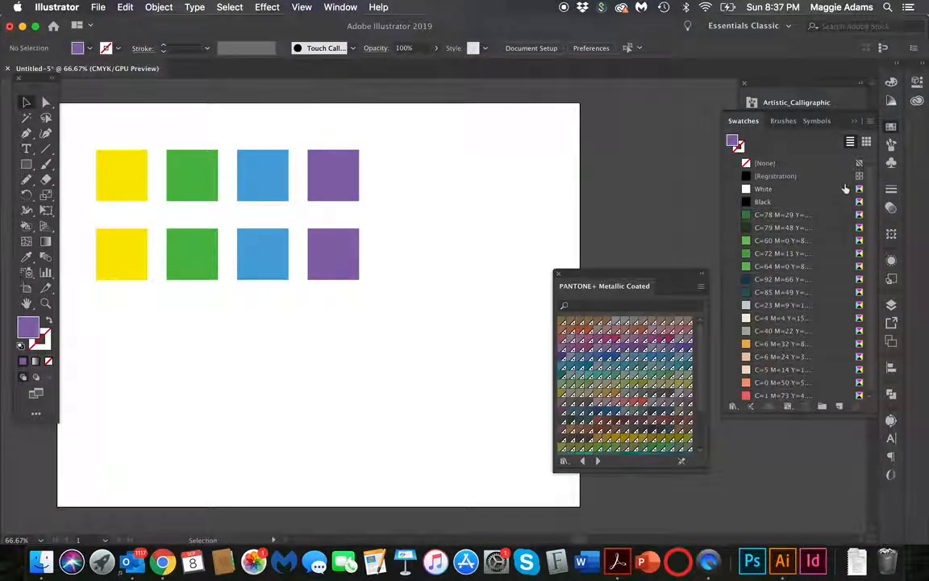
Step: Open the Earthtone swatch library
{"action": "left_click", "coordinate": [871, 122]}
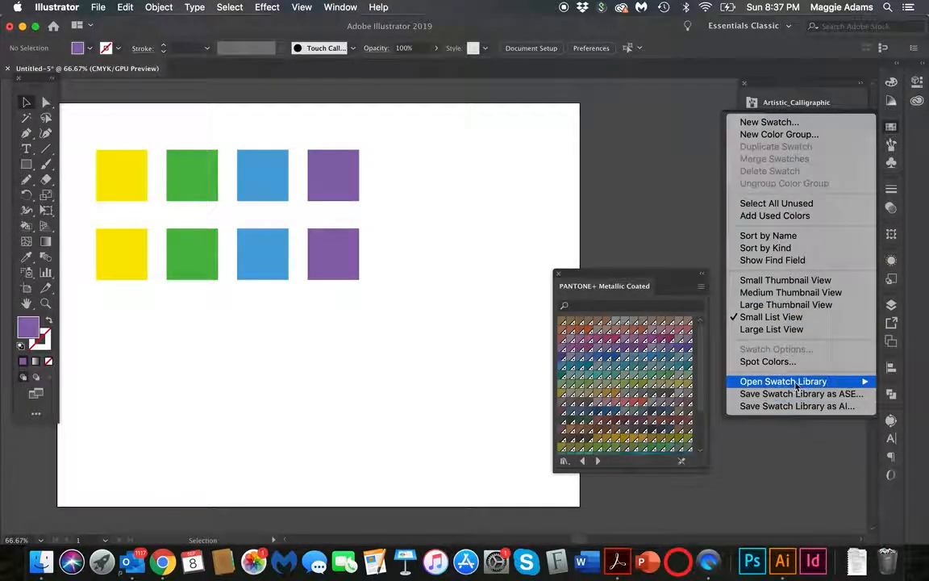
{"action": "mouse_move", "coordinate": [795, 385]}
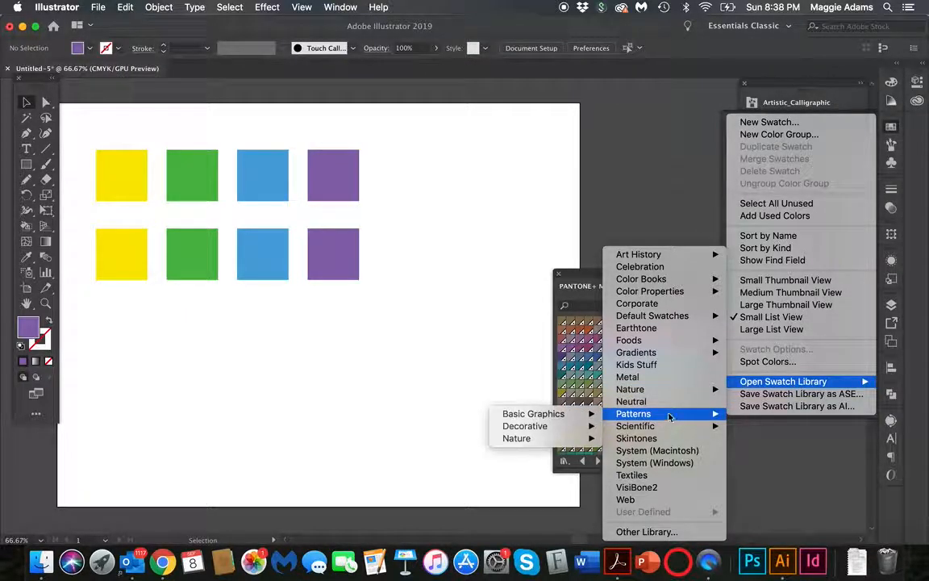
{"action": "mouse_move", "coordinate": [658, 341]}
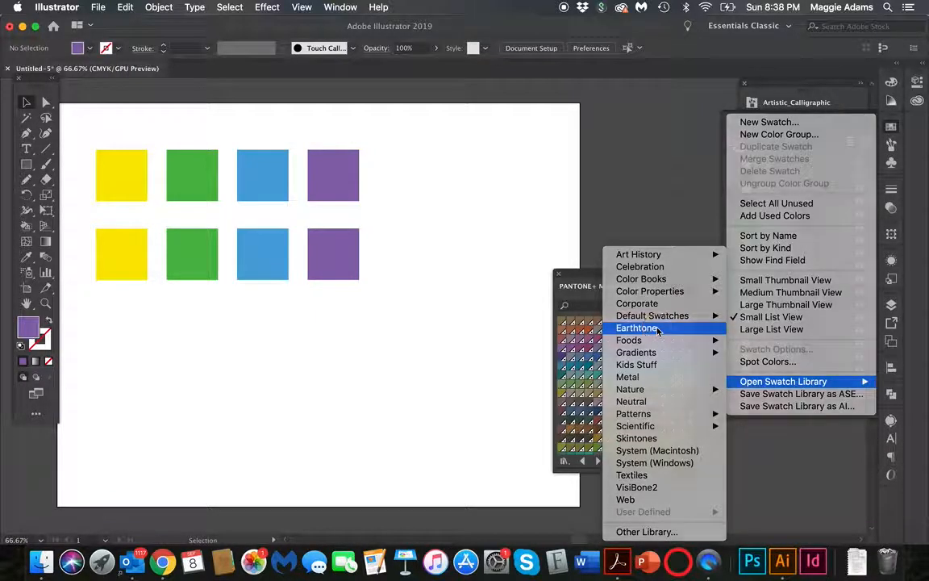
{"action": "left_click", "coordinate": [658, 329]}
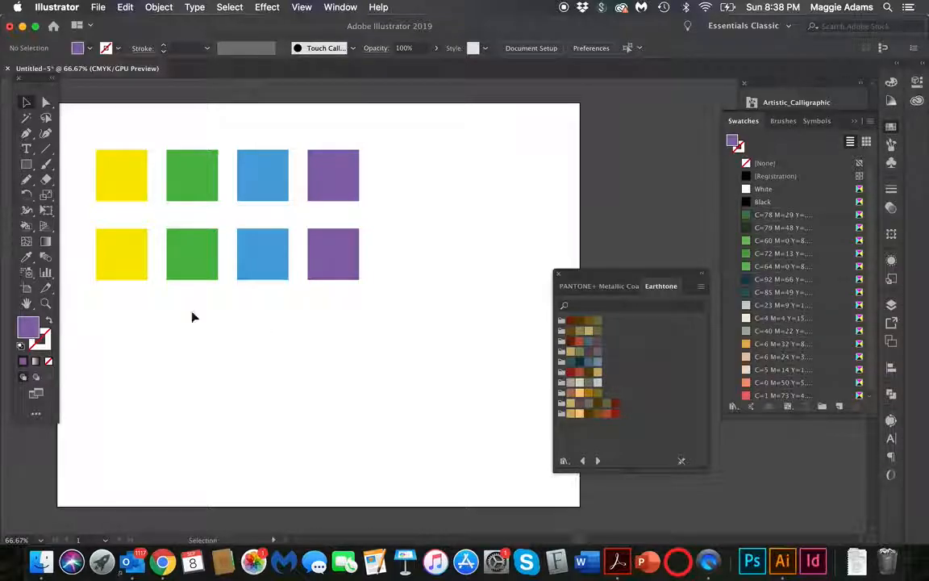
Step: Fill the second-row squares from left to right with brown, light orange, golden brown and olive from one Earthtone colour group
{"action": "left_click", "coordinate": [111, 263]}
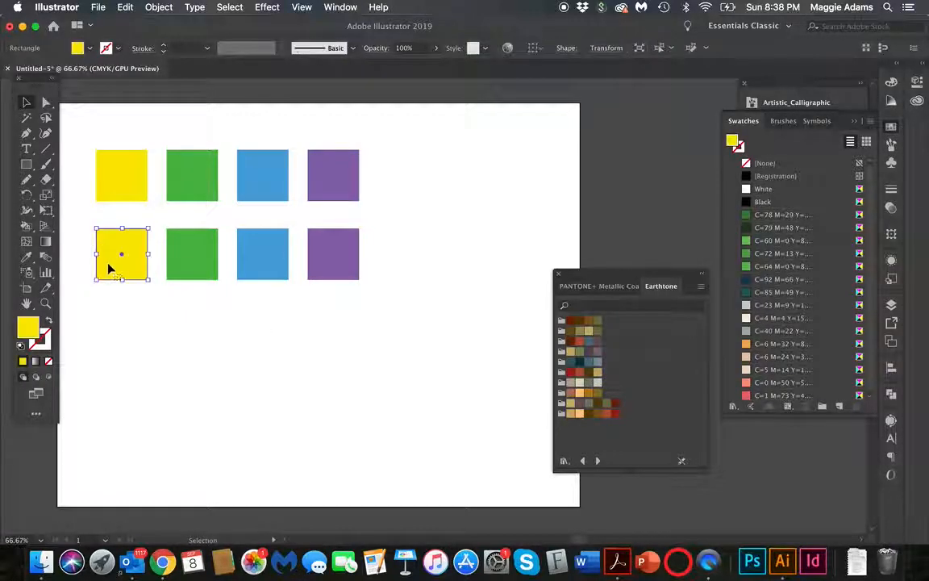
{"action": "left_click", "coordinate": [570, 393]}
{"action": "left_click", "coordinate": [207, 274]}
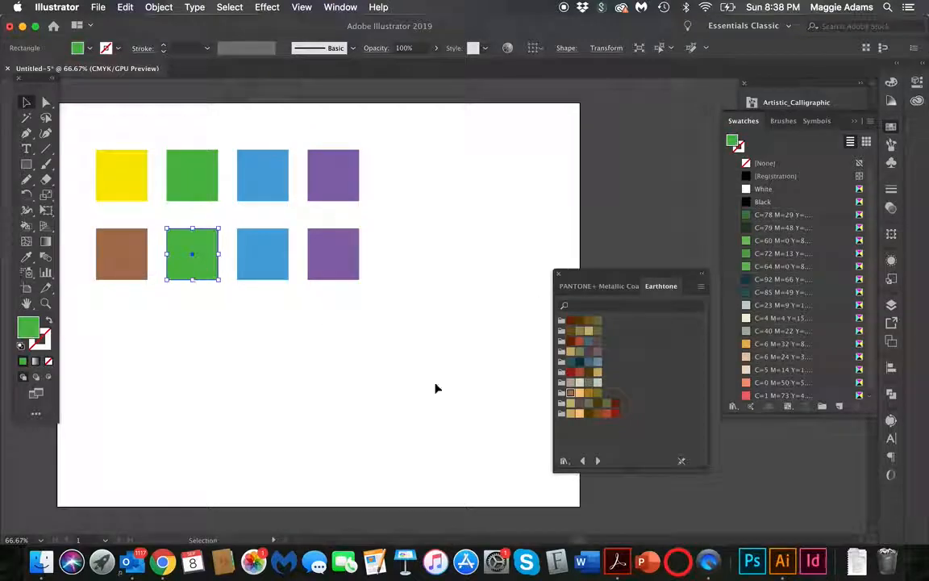
{"action": "left_click", "coordinate": [577, 393]}
{"action": "left_click", "coordinate": [276, 255]}
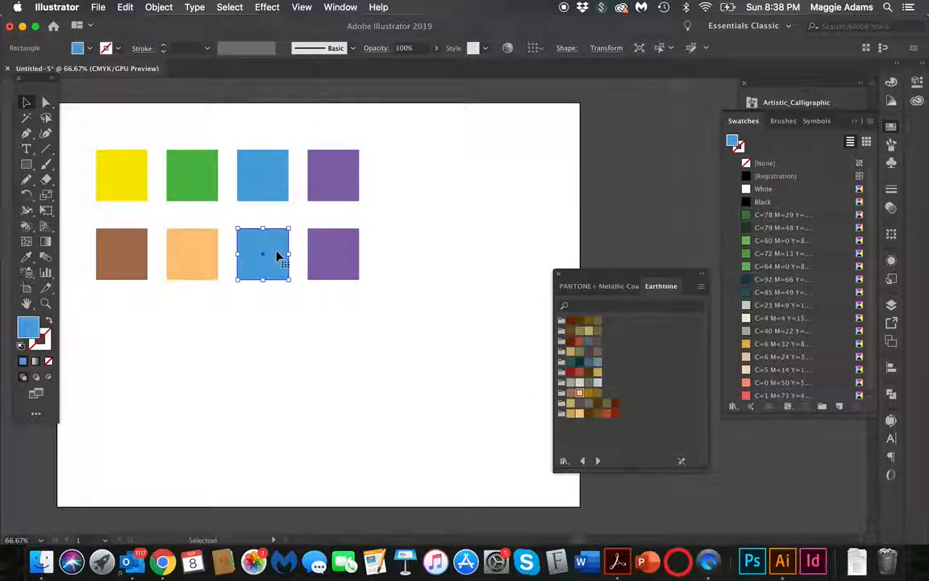
{"action": "left_click", "coordinate": [586, 395]}
{"action": "left_click", "coordinate": [344, 257]}
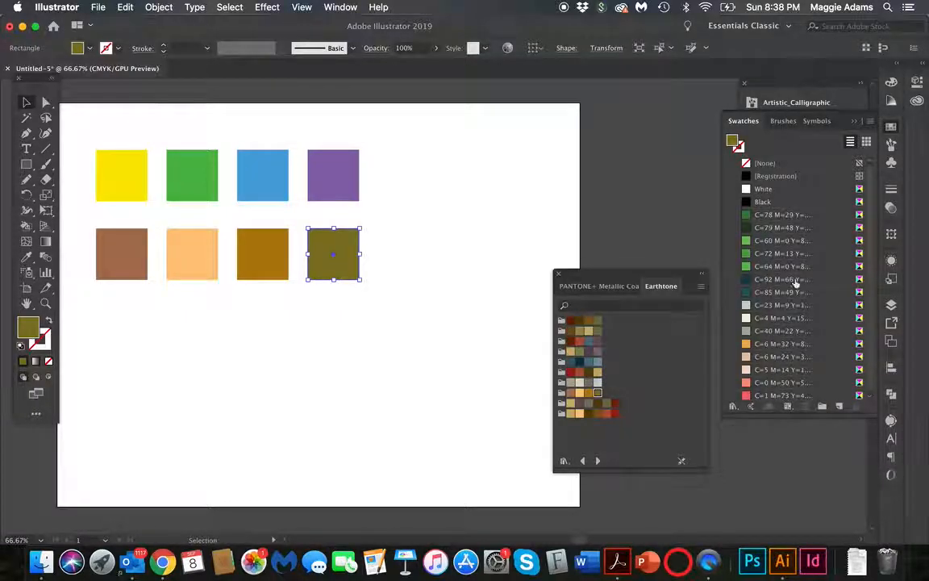
Step: Add the Earthtone 1 colour group to the document's swatches
{"action": "scroll", "coordinate": [802, 281], "scroll_direction": "down", "scroll_amount": 1}
{"action": "left_click", "coordinate": [561, 321]}
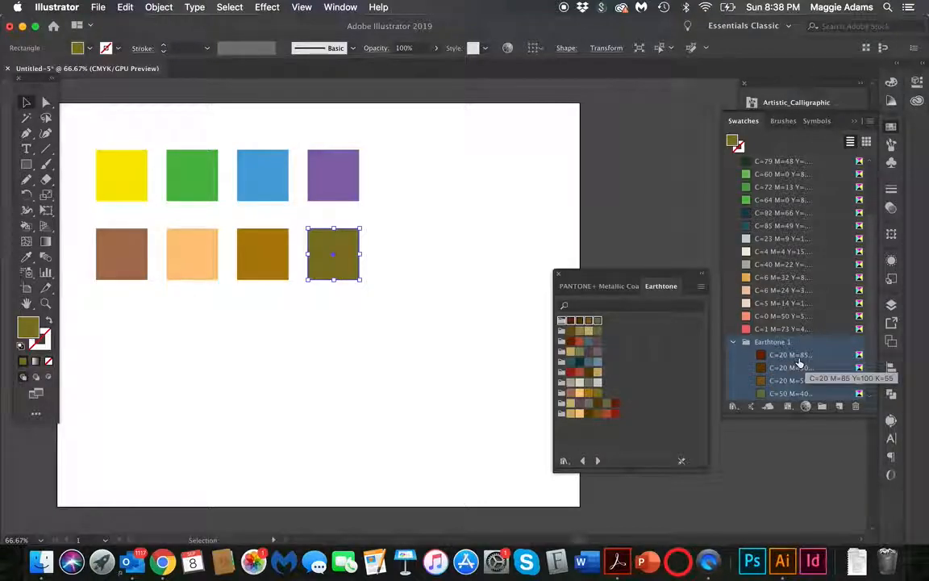
{"action": "left_click", "coordinate": [304, 328]}
Step: Duplicate the earth-toned row directly below as a third row and open the Celebration swatch library
{"action": "left_click_drag", "start_coordinate": [403, 242], "coordinate": [139, 350]}
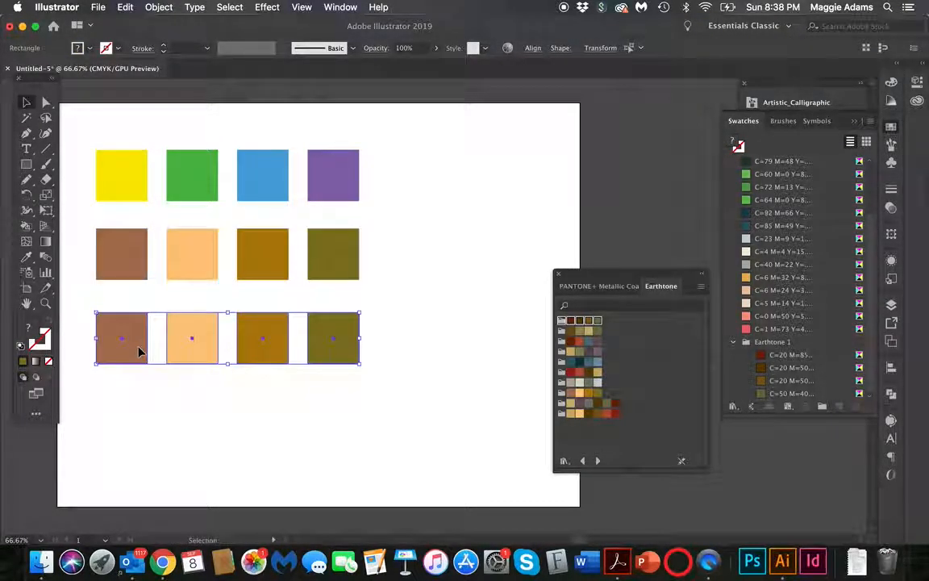
{"action": "left_click", "coordinate": [197, 397]}
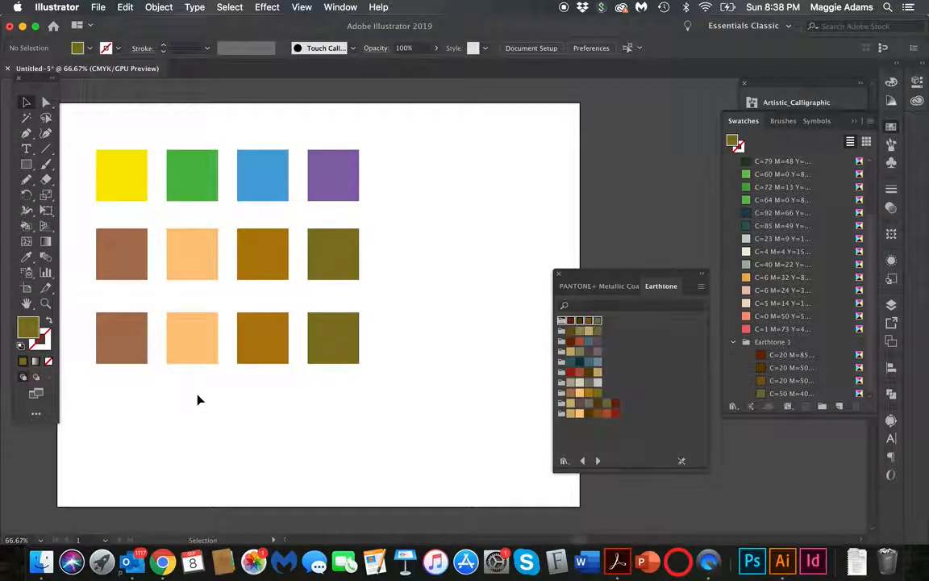
{"action": "left_click", "coordinate": [871, 120]}
{"action": "mouse_move", "coordinate": [825, 383]}
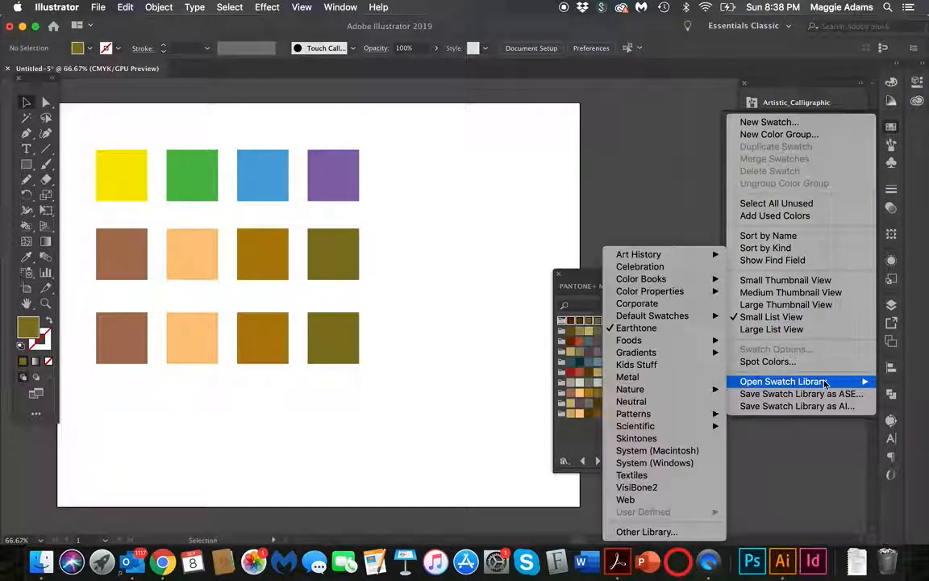
{"action": "mouse_move", "coordinate": [668, 358]}
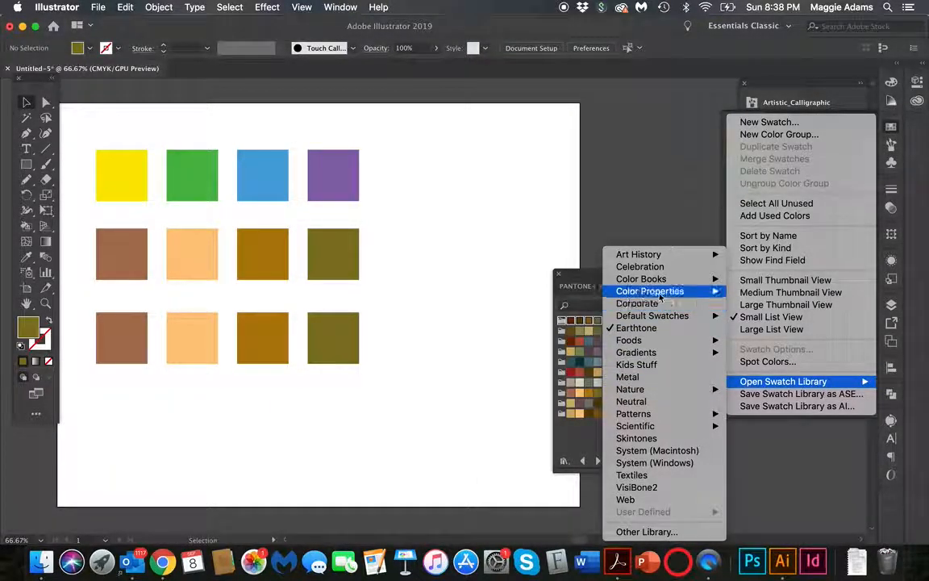
{"action": "mouse_move", "coordinate": [657, 286]}
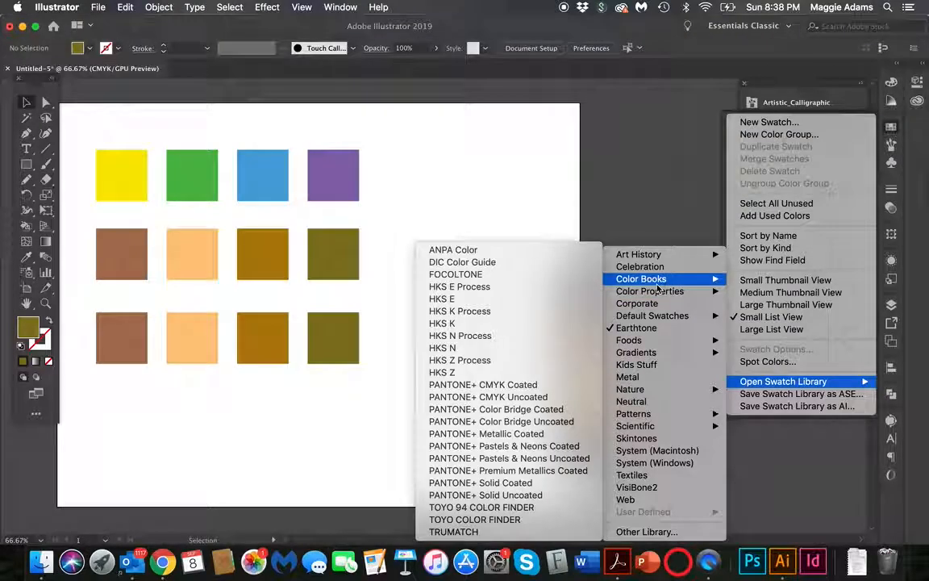
{"action": "left_click", "coordinate": [641, 266]}
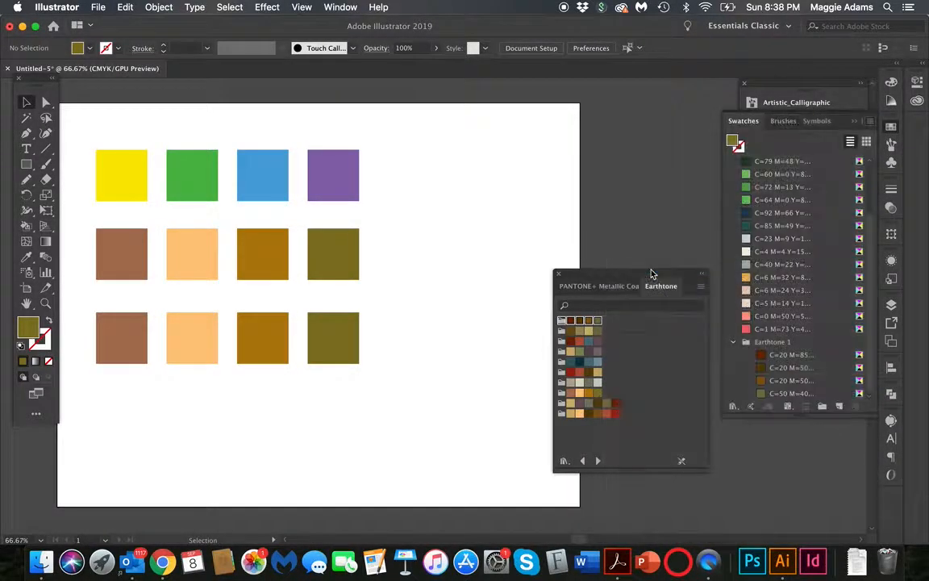
Step: Fill the third-row squares from left to right with magenta, purple, golden yellow and green from the Celebration library
{"action": "left_click", "coordinate": [124, 355]}
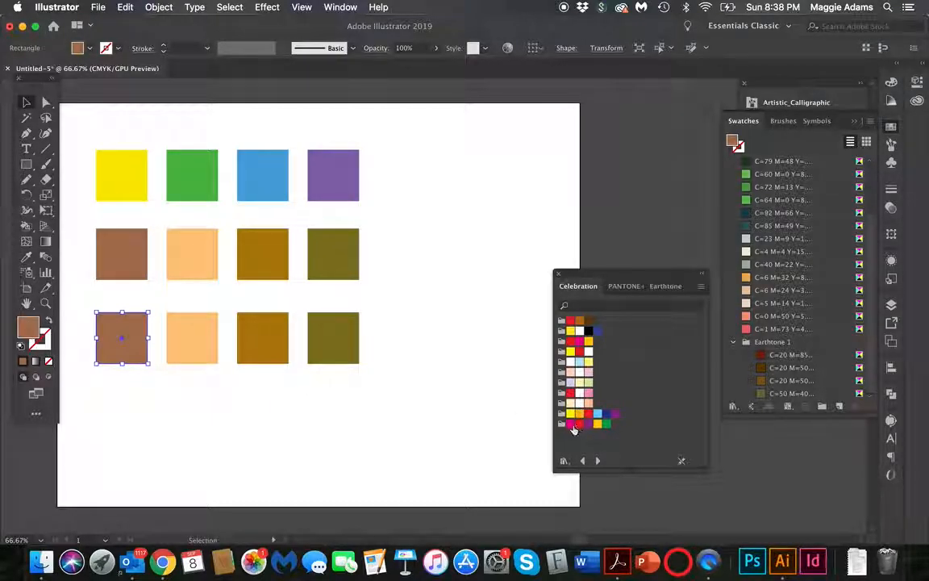
{"action": "left_click", "coordinate": [572, 426]}
{"action": "left_click", "coordinate": [196, 346]}
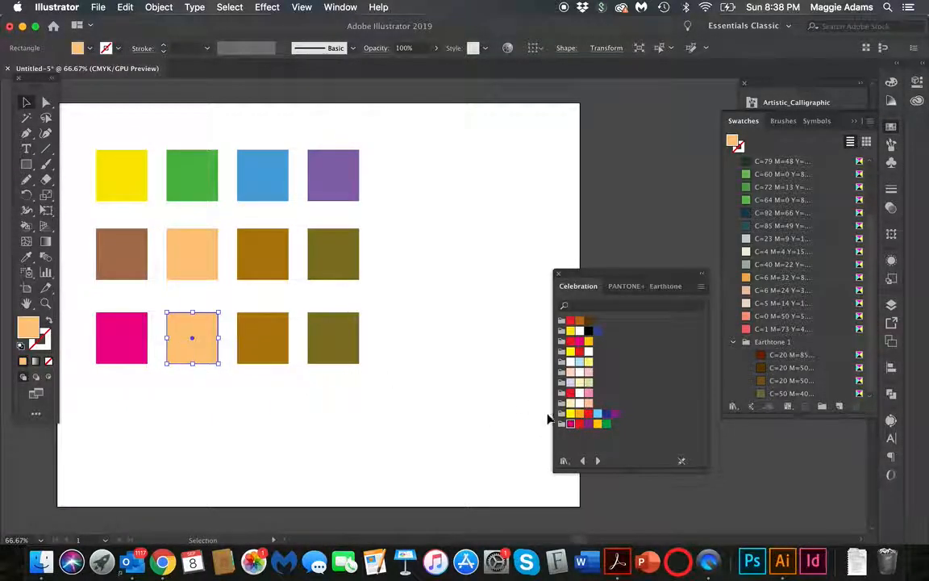
{"action": "left_click", "coordinate": [614, 413]}
{"action": "left_click", "coordinate": [258, 352]}
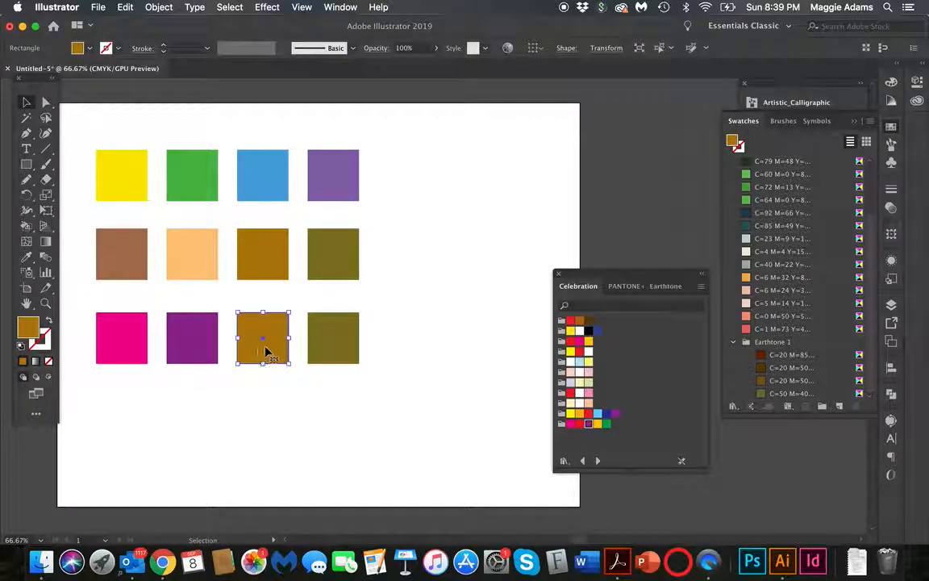
{"action": "left_click", "coordinate": [598, 424]}
{"action": "left_click", "coordinate": [353, 355]}
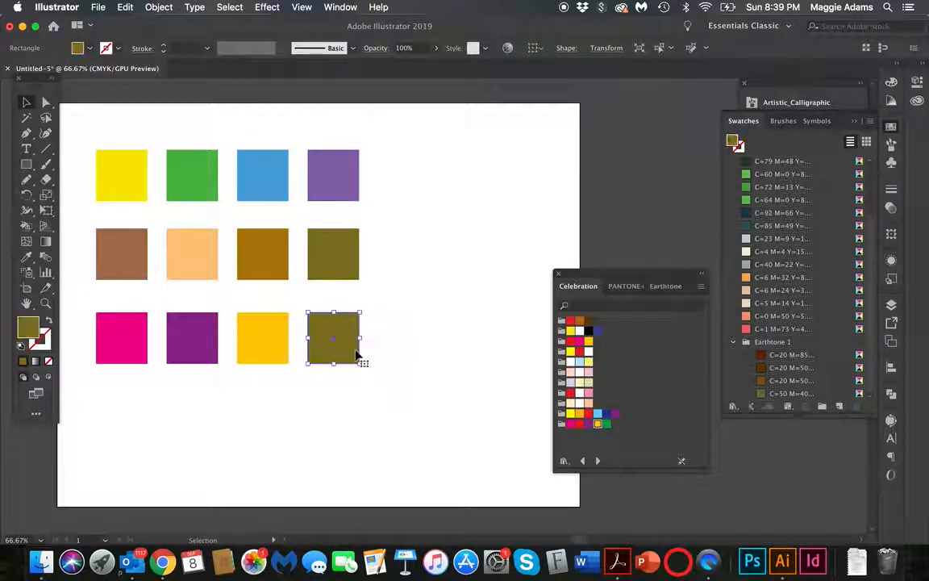
{"action": "left_click", "coordinate": [606, 424]}
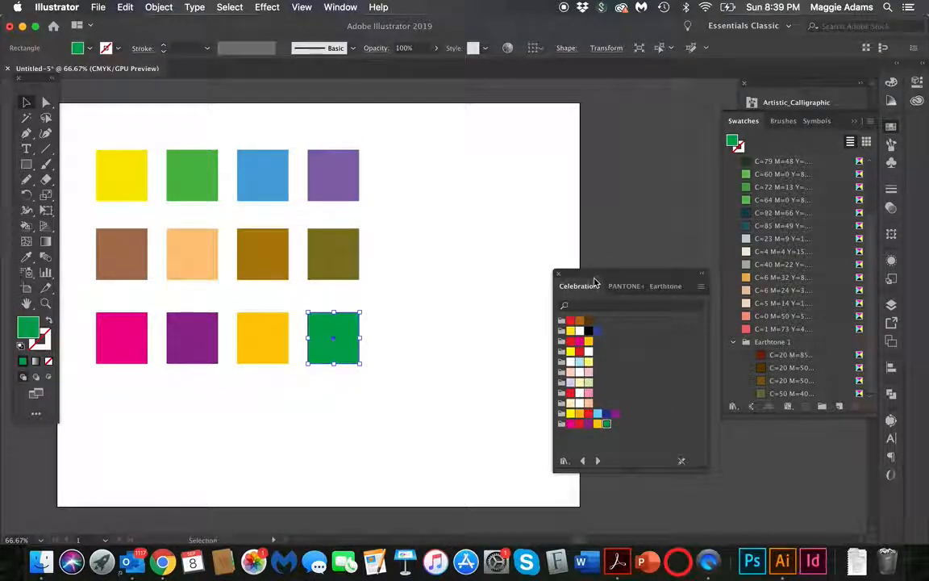
Step: Duplicate the first-row purple square below the third row and stretch the copy into a wide horizontal rectangle
{"action": "mouse_move", "coordinate": [591, 276]}
{"action": "left_mouse_down"}
{"action": "mouse_move", "coordinate": [607, 307]}
{"action": "mouse_move", "coordinate": [597, 286]}
{"action": "left_mouse_up"}
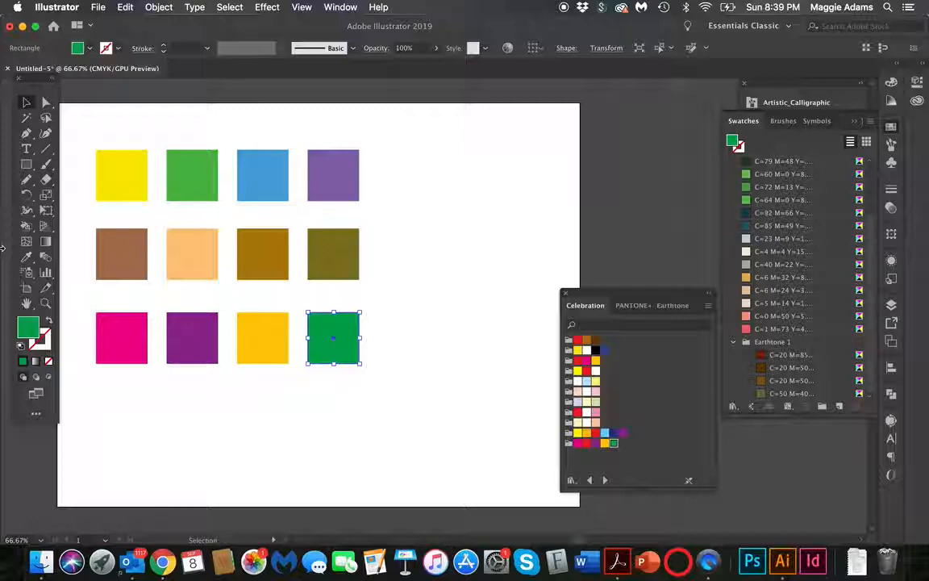
{"action": "left_click", "coordinate": [433, 234]}
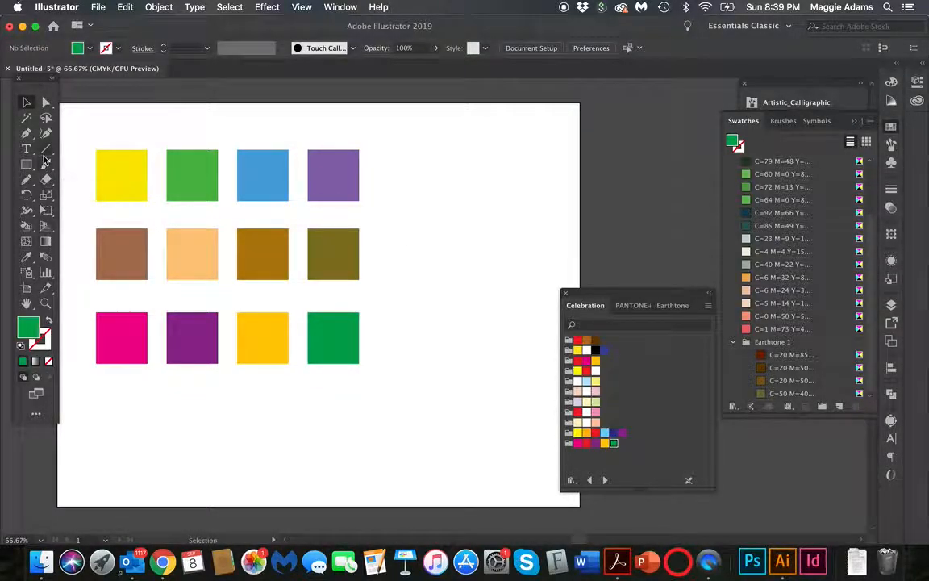
{"action": "left_click_drag", "start_coordinate": [350, 184], "coordinate": [502, 415]}
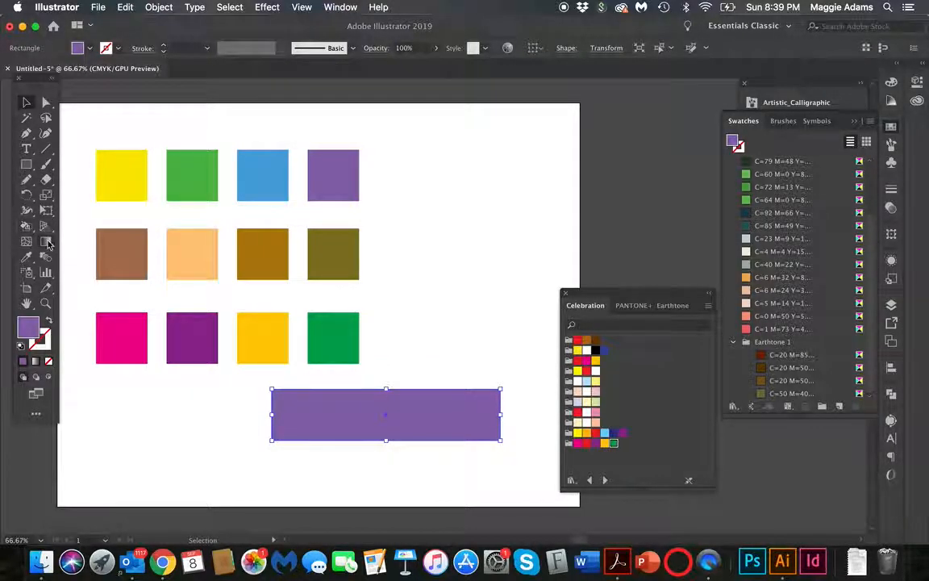
Step: Open the Gradient settings for the wide purple rectangle and place them clear of it
{"action": "left_click", "coordinate": [46, 241]}
{"action": "double_click", "coordinate": [46, 242]}
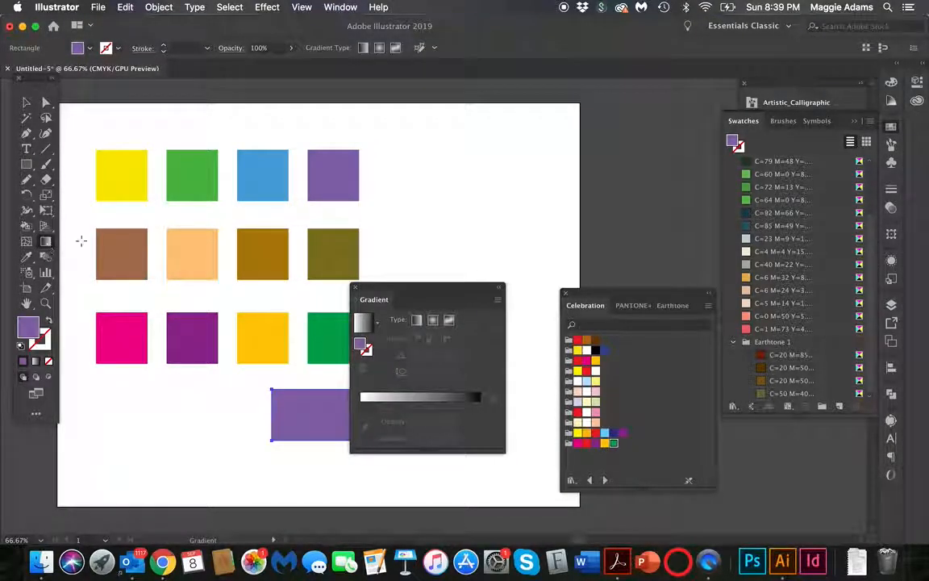
{"action": "left_click_drag", "start_coordinate": [413, 292], "coordinate": [504, 145]}
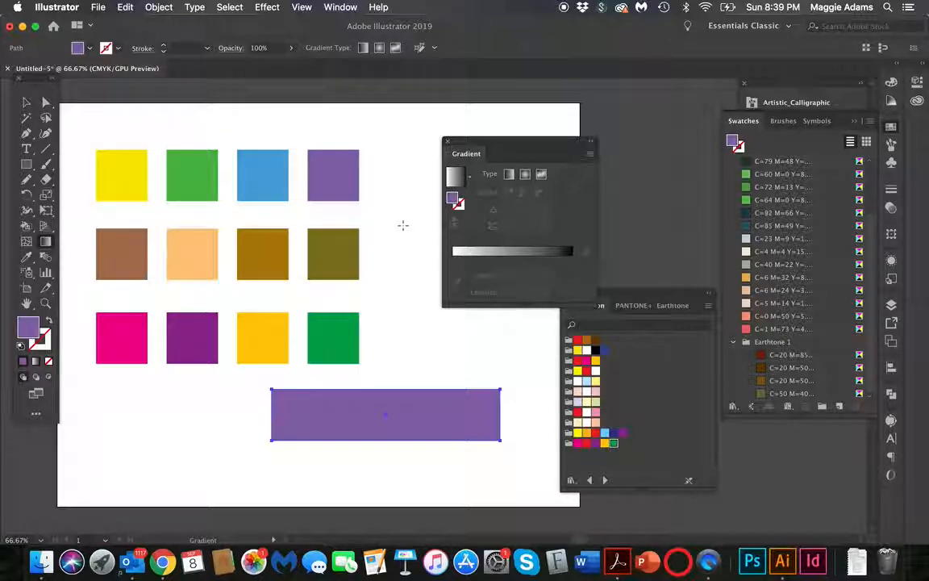
Step: Try to build a purple-to-black linear gradient with the first-row purple square selected
{"action": "key", "text": "v"}
{"action": "left_click", "coordinate": [339, 185]}
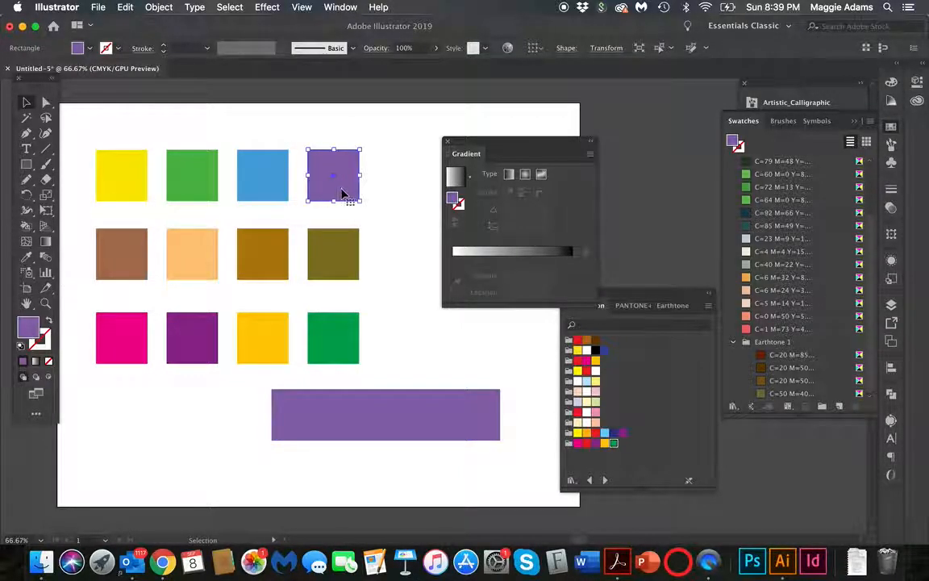
{"action": "left_click_drag", "start_coordinate": [457, 258], "coordinate": [463, 287]}
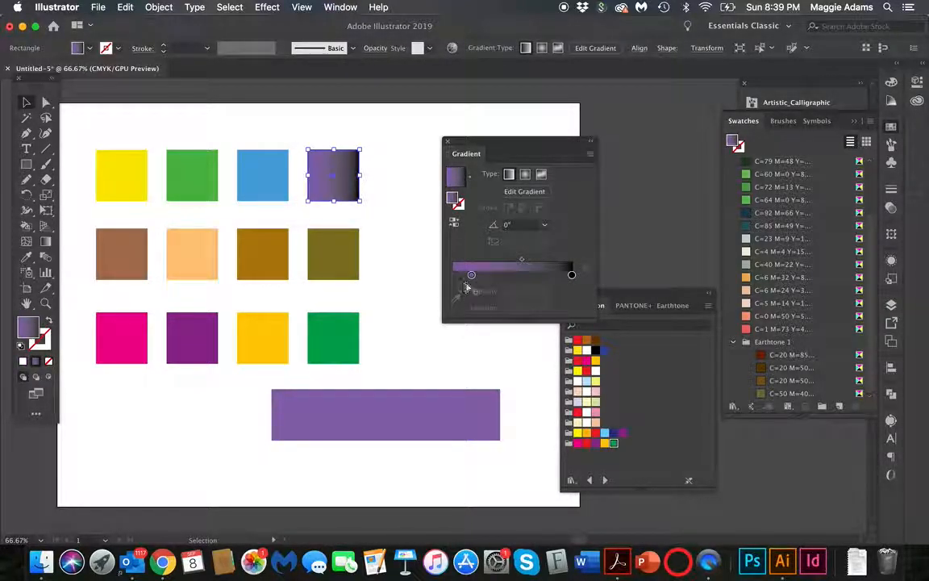
{"action": "left_click", "coordinate": [472, 275]}
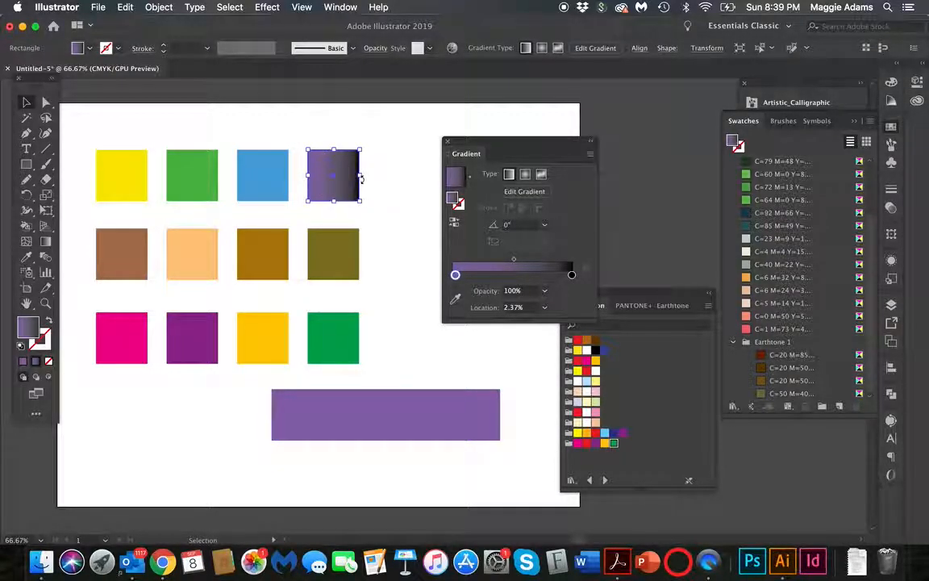
Step: Undo the gradient changes on the first-row purple square and deselect it
{"action": "key", "text": "super+z"}
{"action": "key", "text": "super+z"}
{"action": "key", "text": "super+z"}
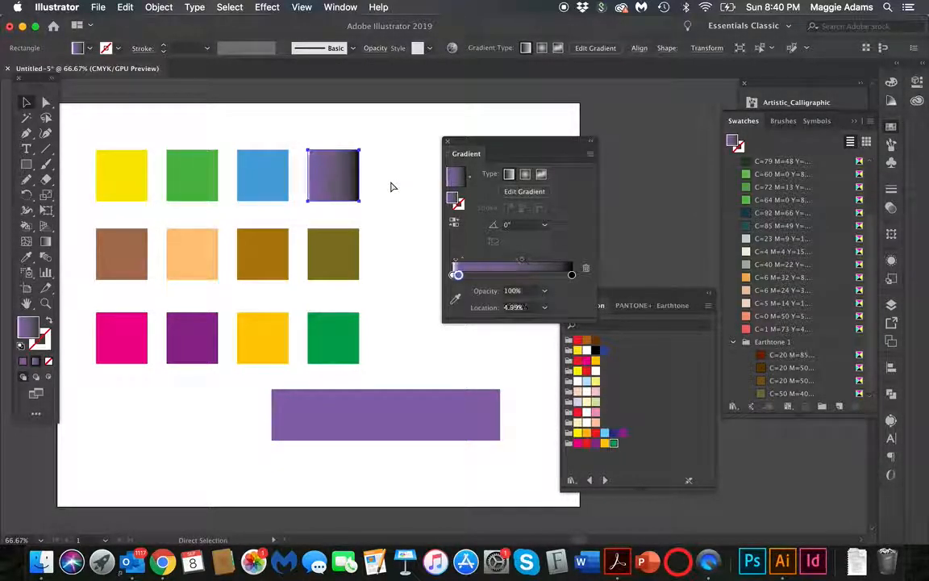
{"action": "left_click", "coordinate": [390, 186]}
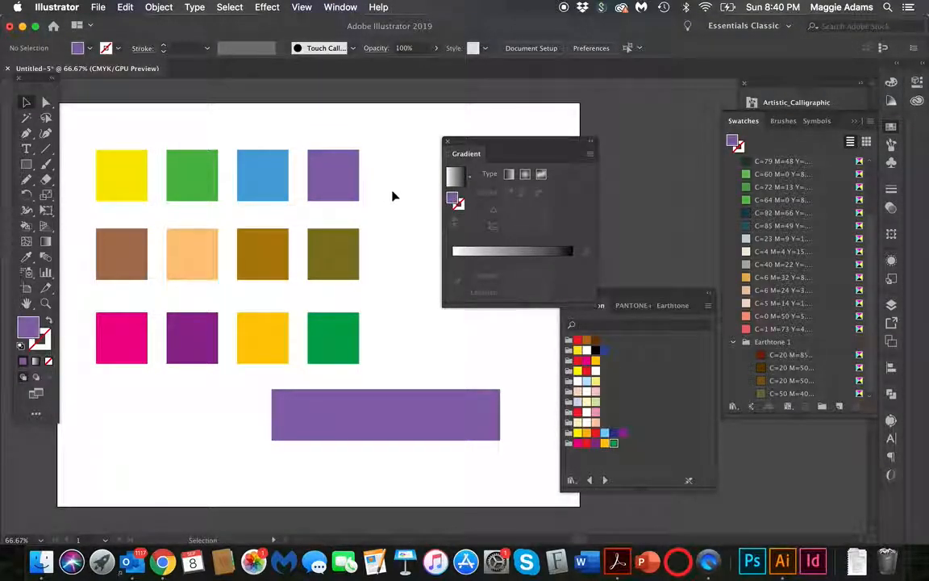
Step: Build a linear gradient with a purple stop at about 41% and a blue stop at about 88%, removing the black end stop
{"action": "left_click_drag", "start_coordinate": [460, 255], "coordinate": [501, 261]}
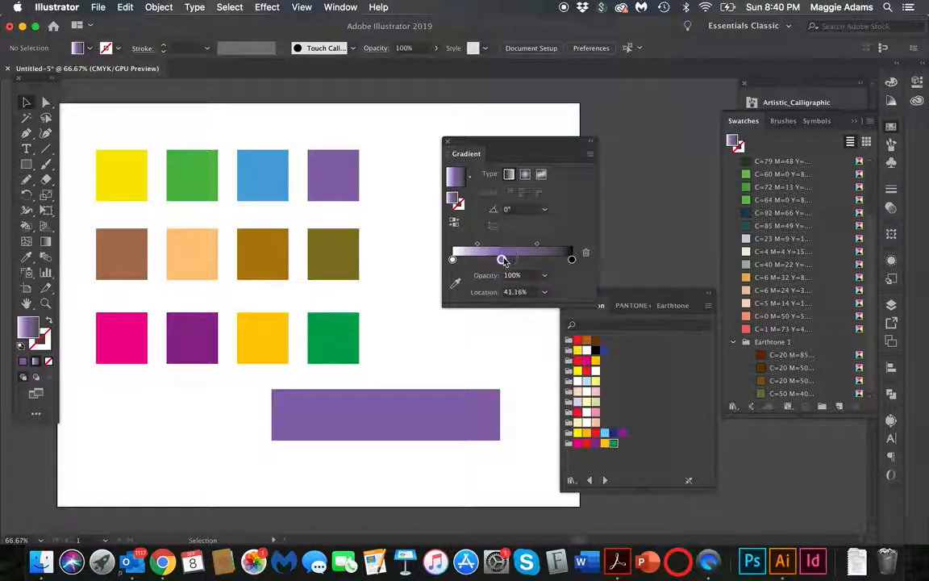
{"action": "left_click", "coordinate": [572, 259]}
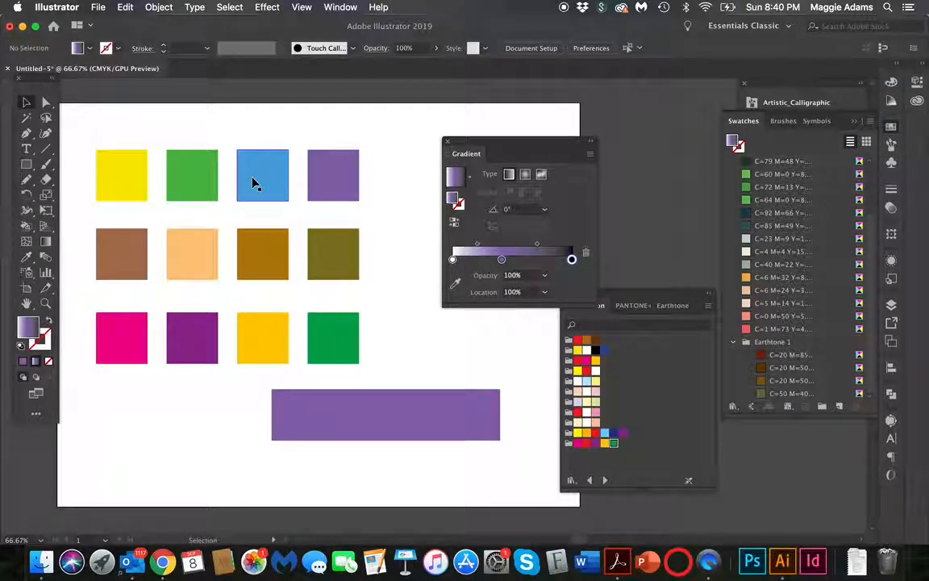
{"action": "left_click", "coordinate": [252, 183]}
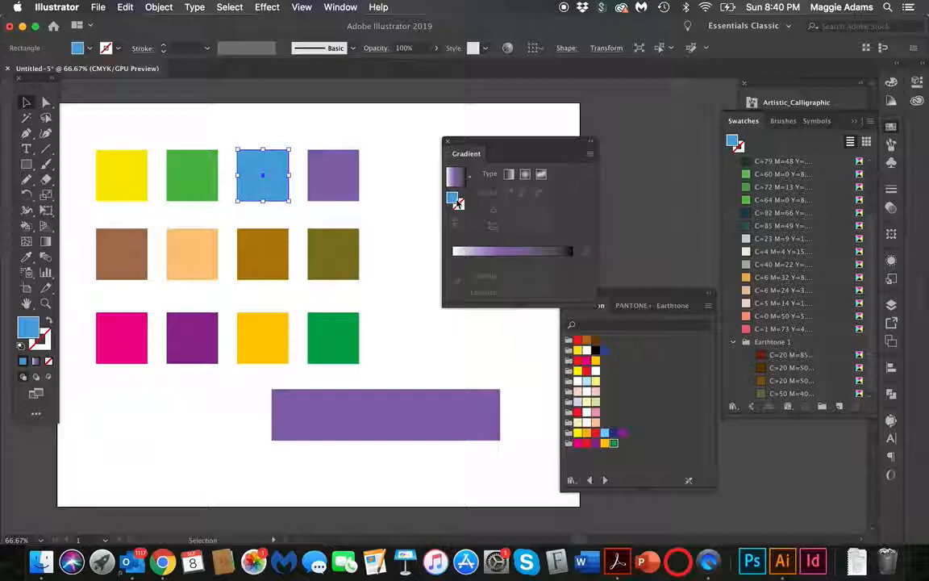
{"action": "left_click_drag", "start_coordinate": [455, 202], "coordinate": [557, 258]}
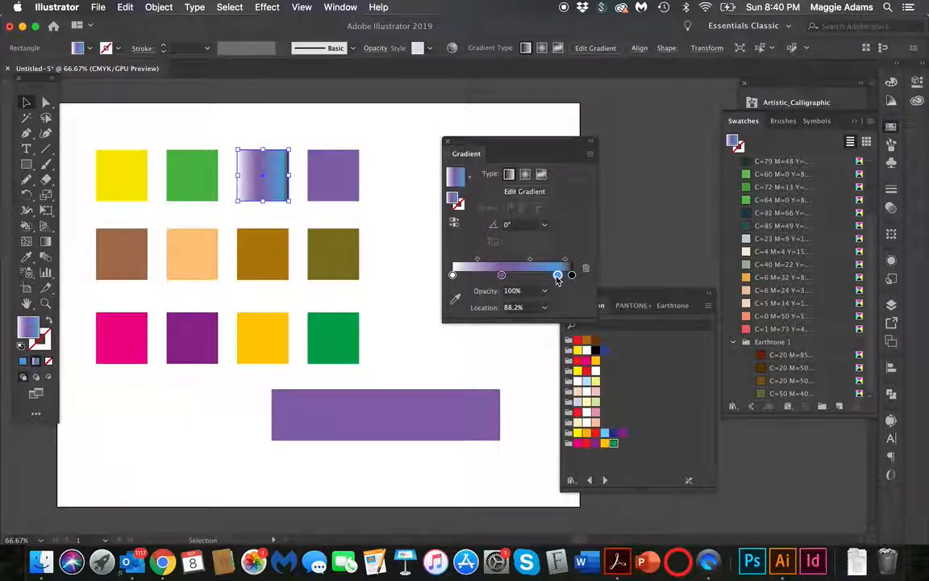
{"action": "left_click", "coordinate": [571, 275]}
{"action": "left_click_drag", "start_coordinate": [575, 284], "coordinate": [574, 301]}
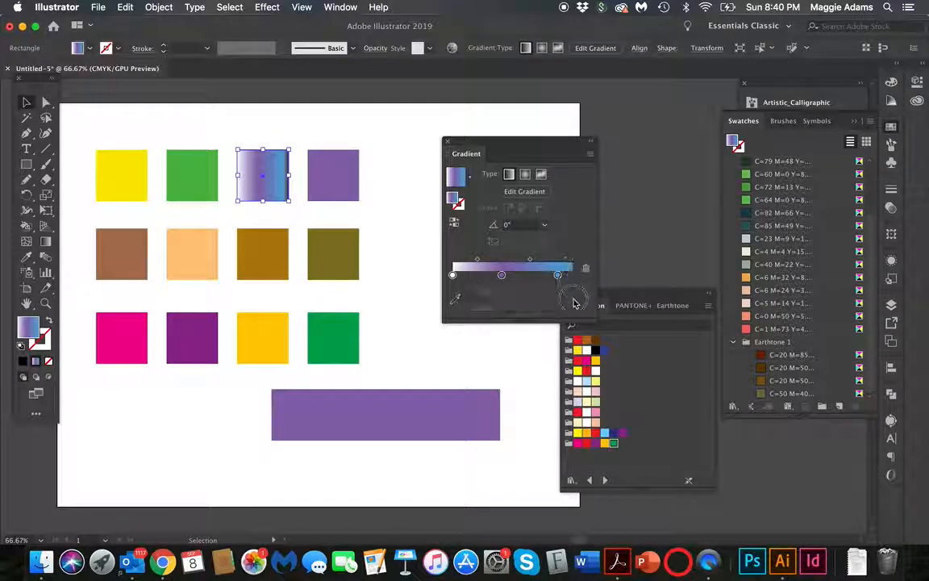
Step: Remove the white start stop from the blue square's gradient and move the purple stop to about 4%
{"action": "left_click_drag", "start_coordinate": [452, 276], "coordinate": [452, 300]}
{"action": "left_click_drag", "start_coordinate": [502, 275], "coordinate": [457, 278]}
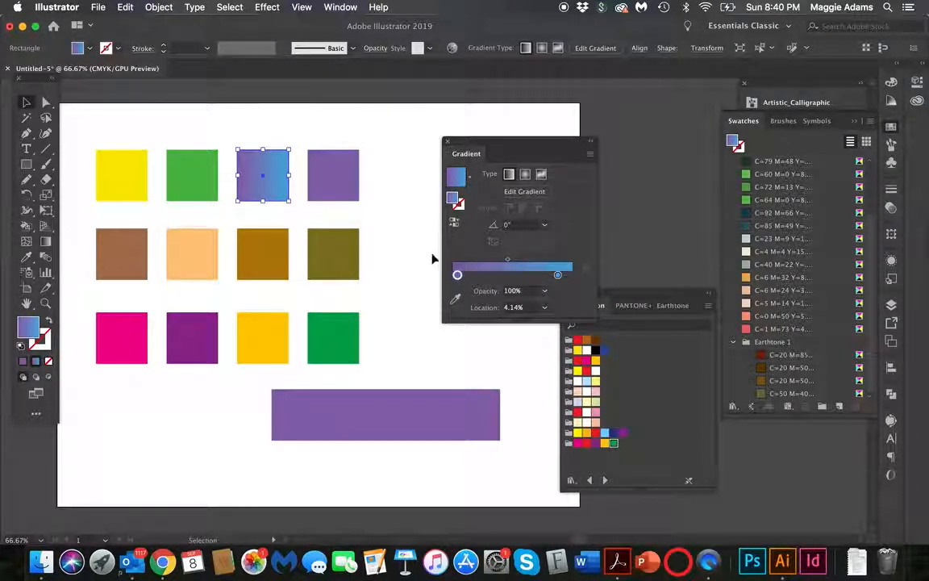
Step: Undo all the gradient changes on the first-row blue square and deselect it
{"action": "key", "text": "super+z"}
{"action": "key", "text": "super+z"}
{"action": "key", "text": "super+z"}
{"action": "key", "text": "super+z"}
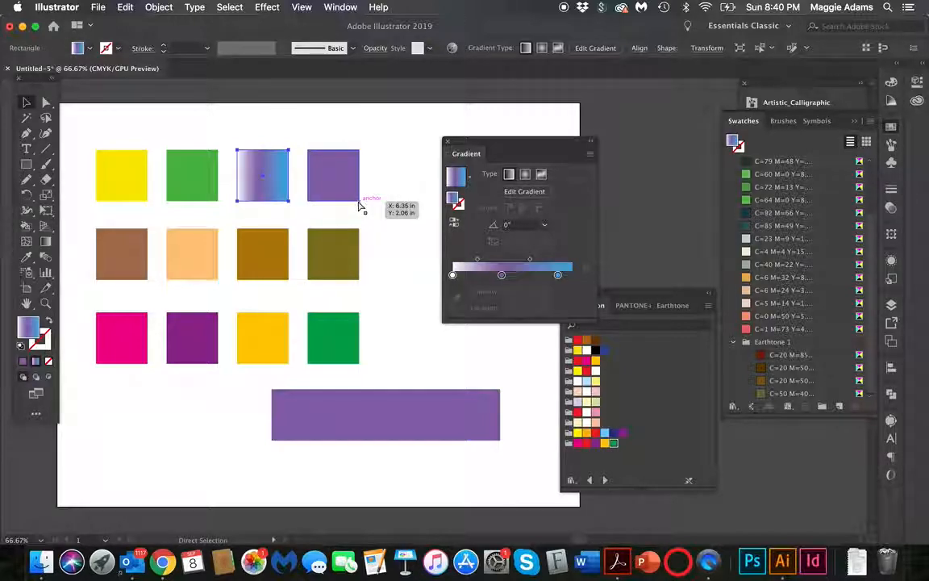
{"action": "key", "text": "super+z"}
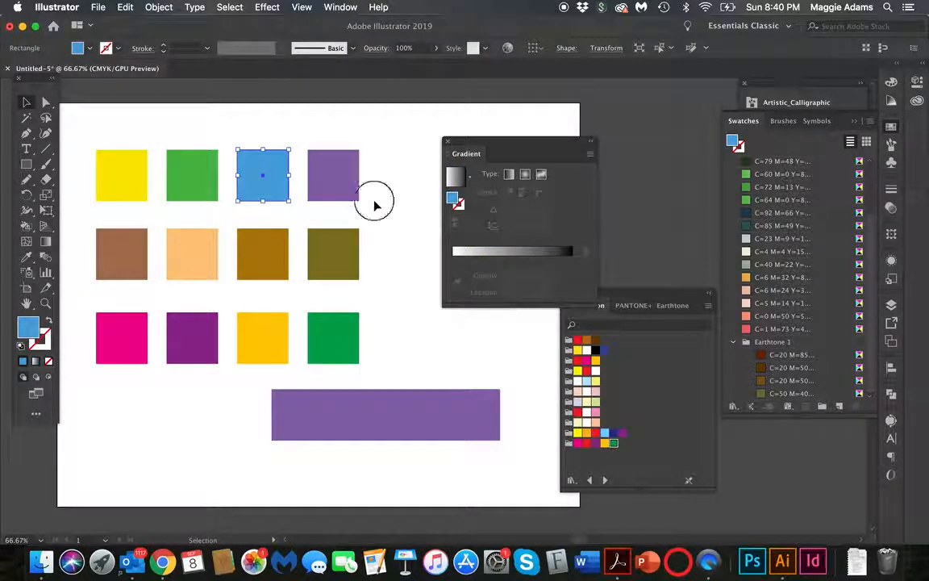
{"action": "left_click", "coordinate": [408, 203]}
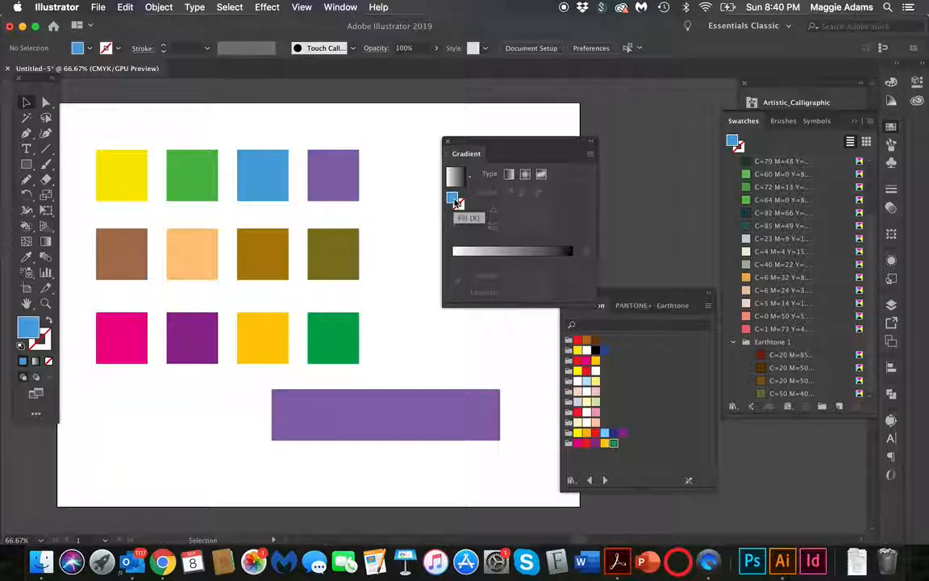
Step: Try to add blue and purple stops to the gradient, undo the additions and leave the first-row purple square deselected
{"action": "left_click_drag", "start_coordinate": [455, 201], "coordinate": [562, 251]}
{"action": "left_click", "coordinate": [337, 190]}
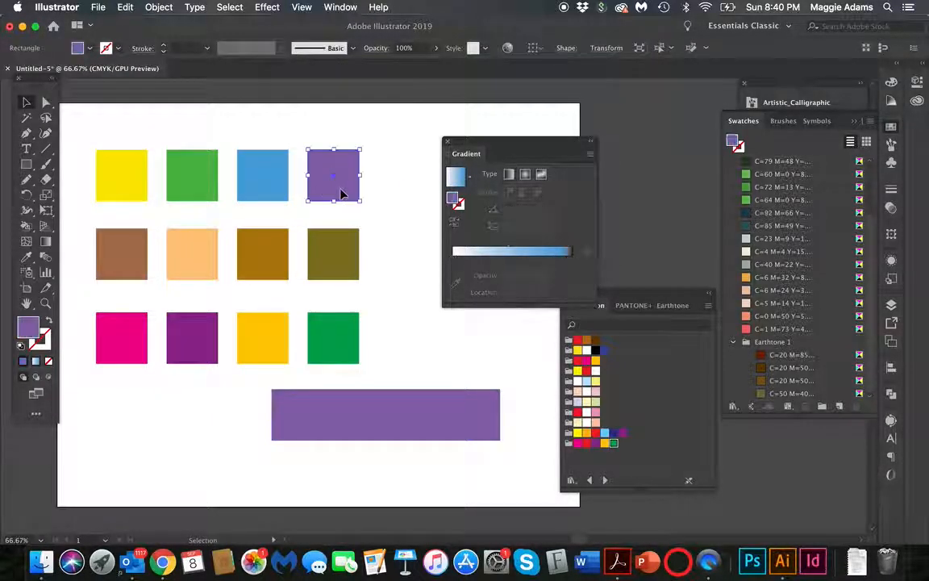
{"action": "left_click_drag", "start_coordinate": [456, 203], "coordinate": [463, 258]}
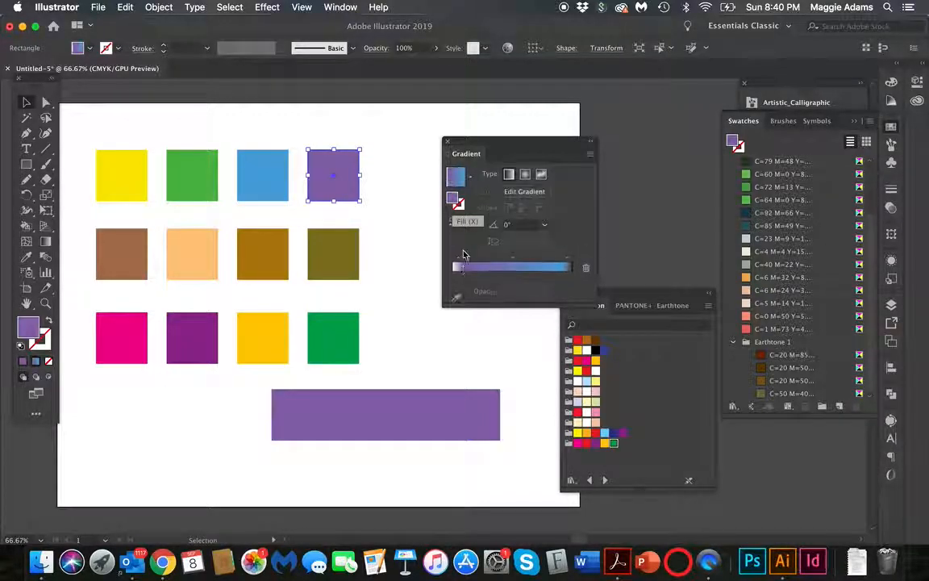
{"action": "left_click", "coordinate": [415, 264]}
{"action": "key", "text": "super+z"}
{"action": "left_click", "coordinate": [395, 239]}
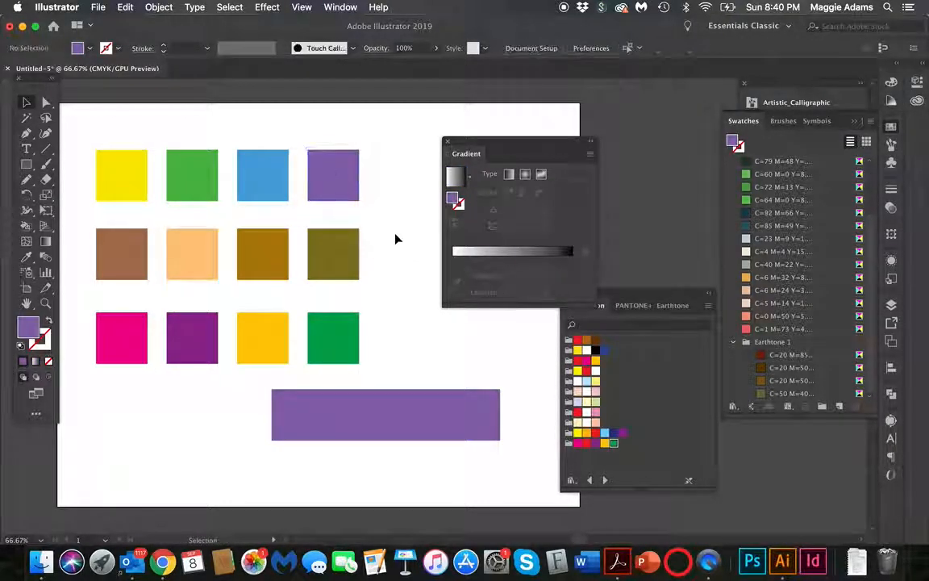
Step: With nothing selected, build a linear gradient with a purple stop at about 6% and a blue stop at about 88%, removing both end stops
{"action": "left_click_drag", "start_coordinate": [454, 200], "coordinate": [457, 258]}
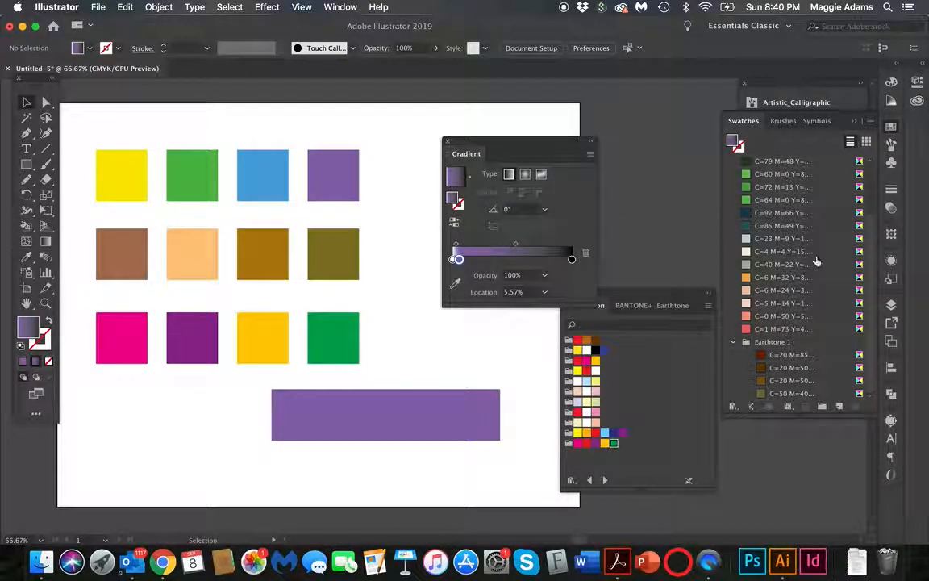
{"action": "left_click", "coordinate": [571, 259]}
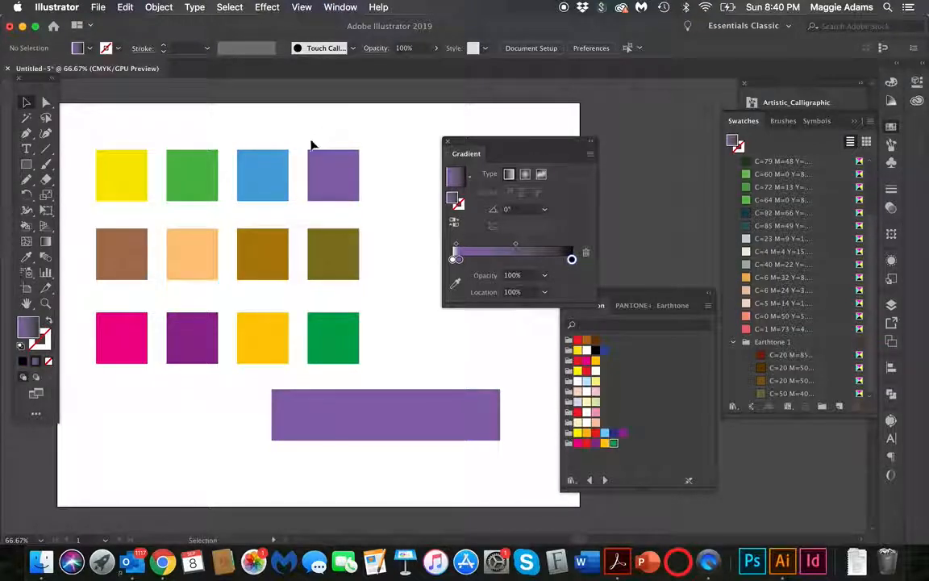
{"action": "double_click", "coordinate": [284, 178]}
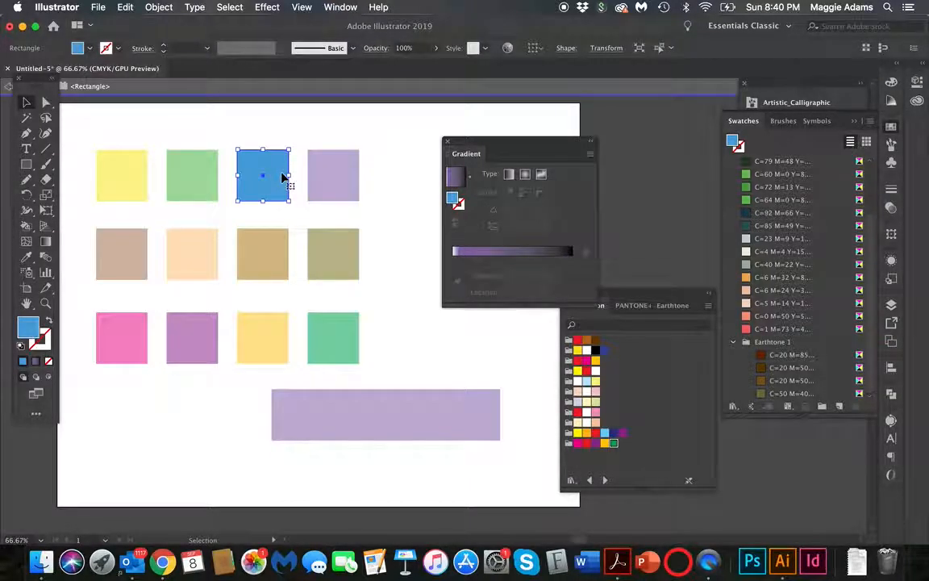
{"action": "double_click", "coordinate": [331, 140]}
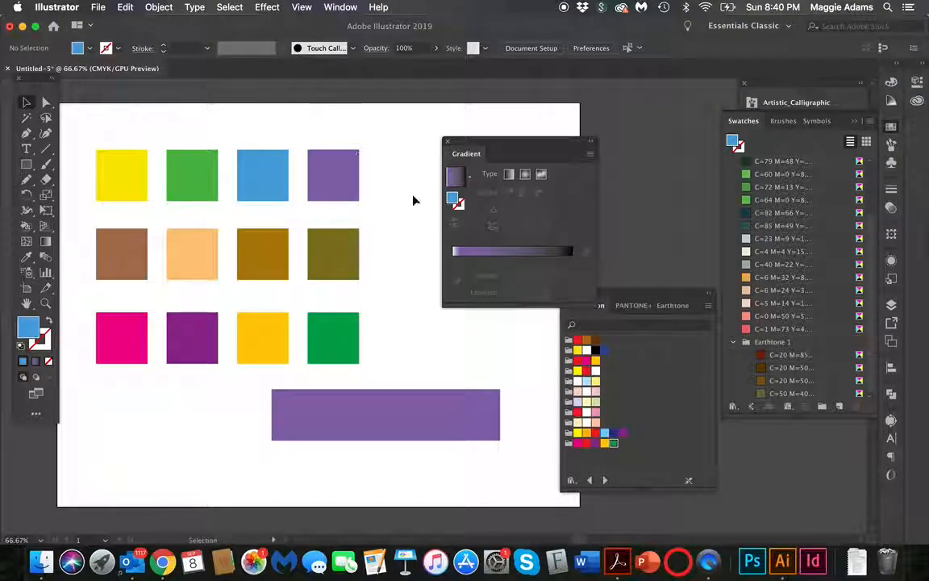
{"action": "left_click_drag", "start_coordinate": [448, 201], "coordinate": [560, 259]}
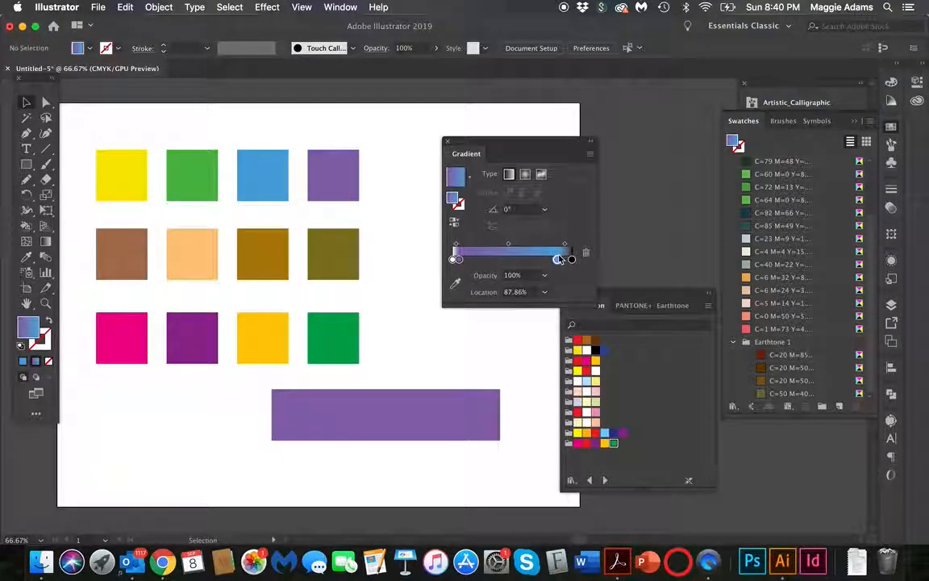
{"action": "left_click_drag", "start_coordinate": [454, 259], "coordinate": [450, 289]}
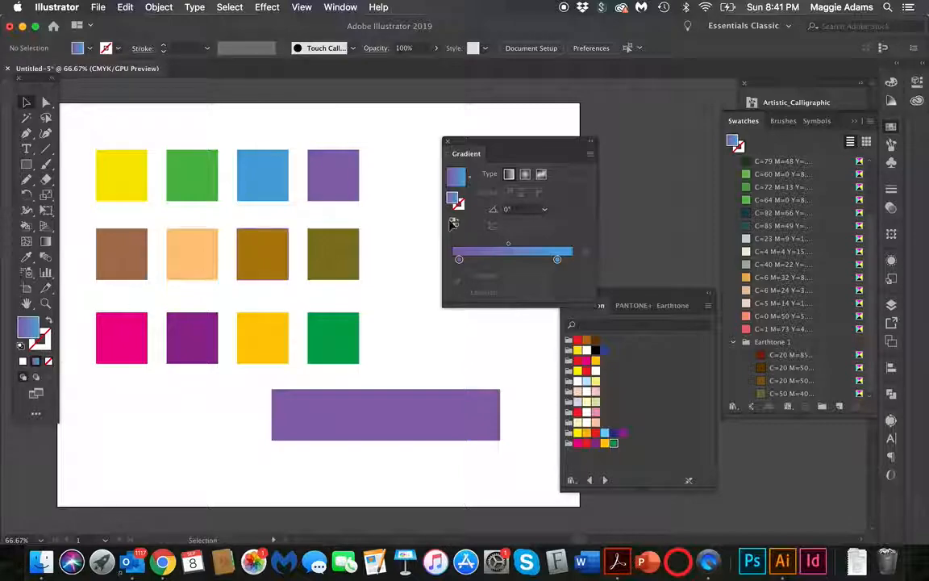
Step: Save the purple-to-blue gradient as a swatch near the start of the swatch list and apply it to the wide rectangle
{"action": "scroll", "coordinate": [750, 173], "scroll_direction": "up", "scroll_amount": 3}
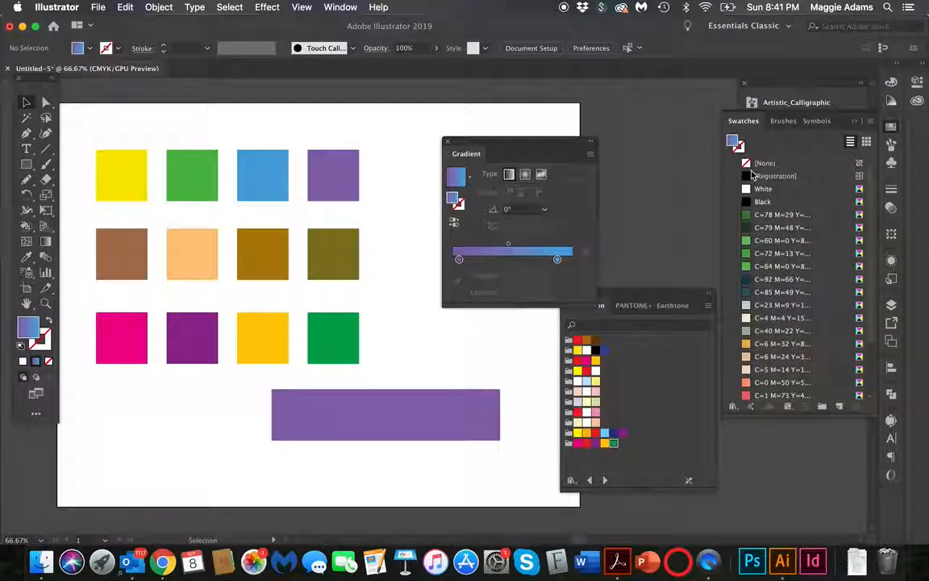
{"action": "left_click_drag", "start_coordinate": [736, 143], "coordinate": [756, 186]}
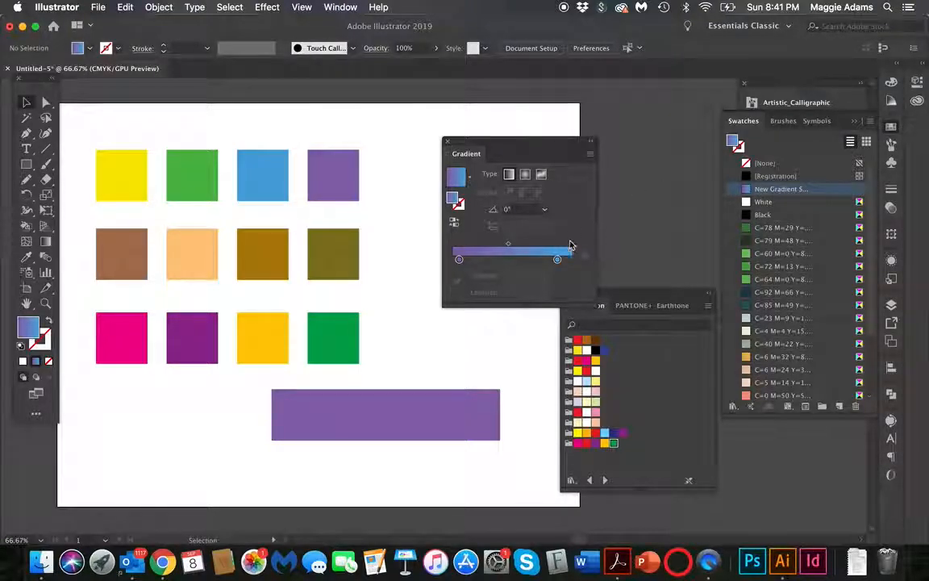
{"action": "left_click", "coordinate": [446, 408]}
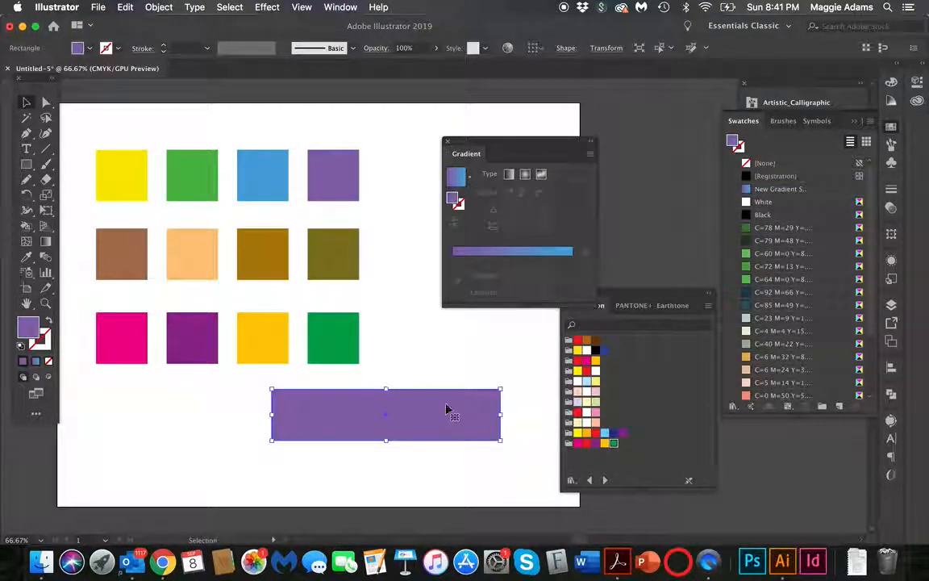
{"action": "left_click", "coordinate": [758, 188]}
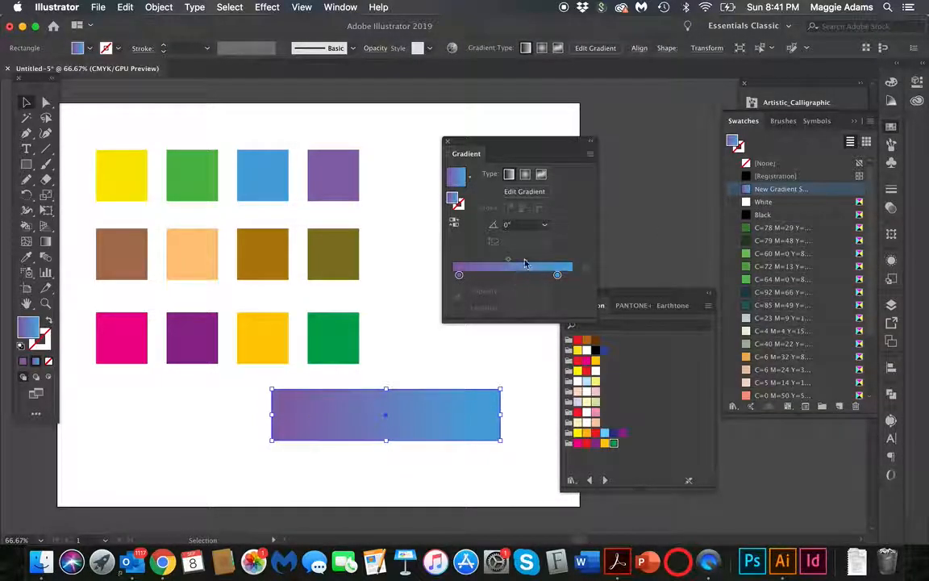
Step: Move the blue stop nearer the gradient's end, set the midpoint to about 54%, and deselect the wide rectangle
{"action": "mouse_move", "coordinate": [509, 259]}
{"action": "left_mouse_down"}
{"action": "mouse_move", "coordinate": [532, 263]}
{"action": "mouse_move", "coordinate": [509, 264]}
{"action": "left_mouse_up"}
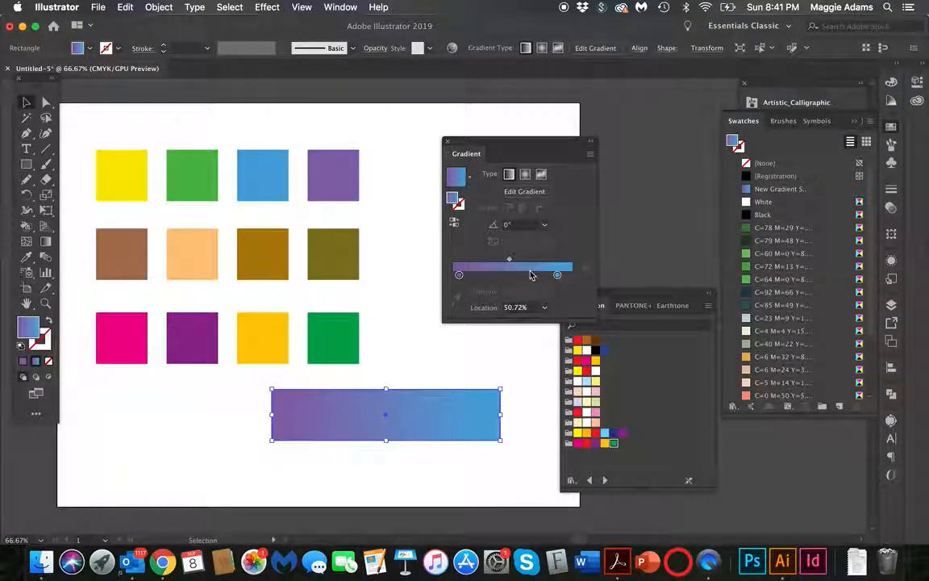
{"action": "mouse_move", "coordinate": [511, 263]}
{"action": "left_mouse_down"}
{"action": "mouse_move", "coordinate": [569, 276]}
{"action": "mouse_move", "coordinate": [555, 261]}
{"action": "mouse_move", "coordinate": [518, 263]}
{"action": "left_mouse_up"}
{"action": "scroll", "coordinate": [808, 297], "scroll_direction": "down", "scroll_amount": 3}
{"action": "left_click", "coordinate": [384, 207]}
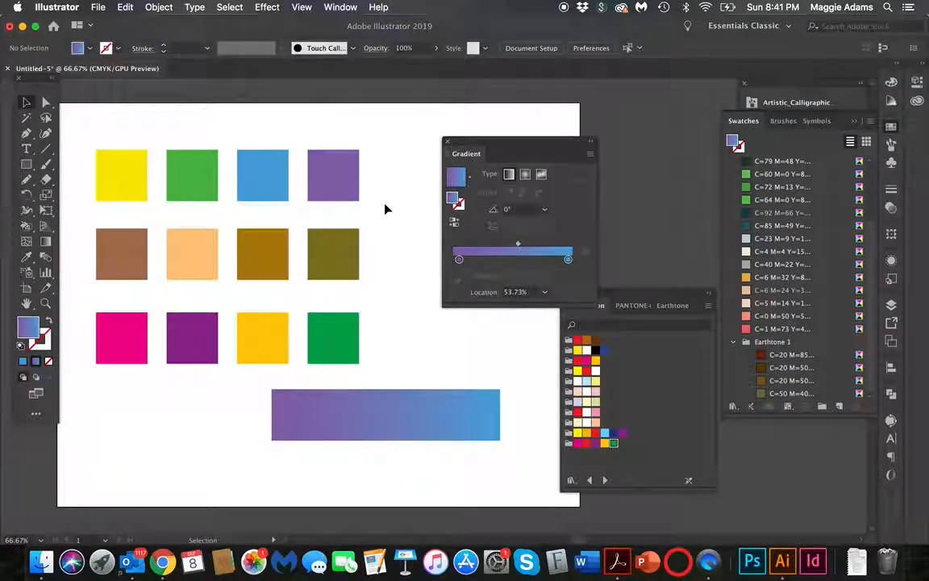
Step: Save the first-row green square's colour as a swatch and add it as a gradient stop at about 51%
{"action": "left_click", "coordinate": [196, 173]}
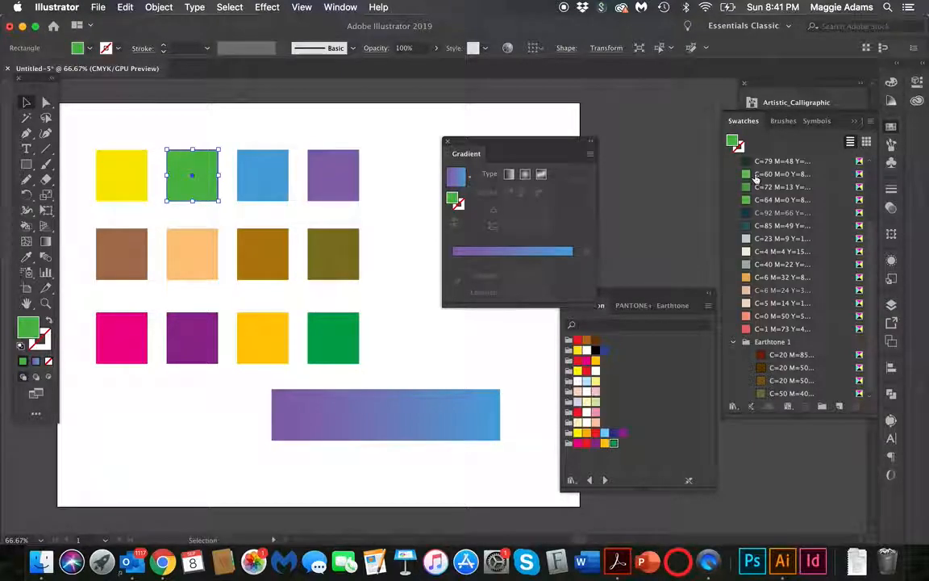
{"action": "left_click_drag", "start_coordinate": [736, 143], "coordinate": [774, 199]}
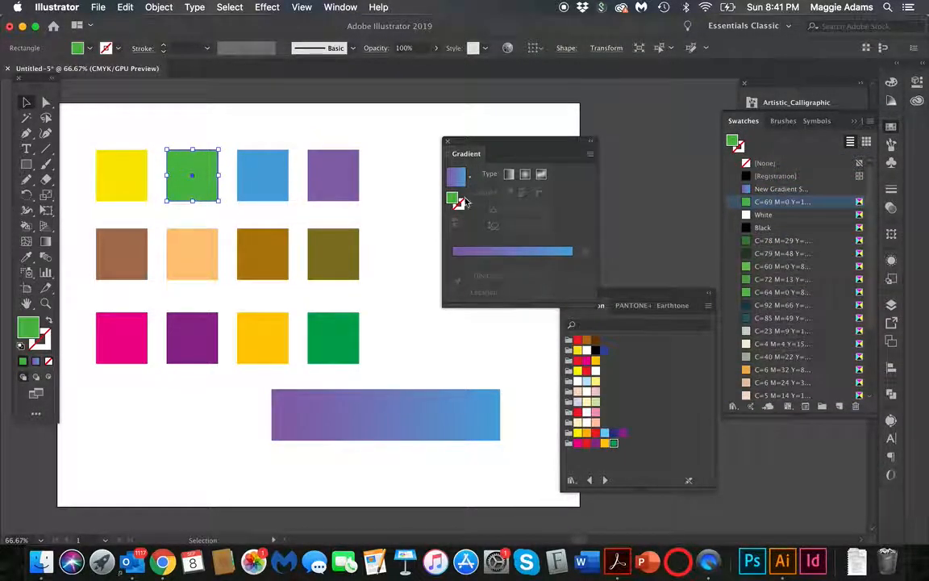
{"action": "left_click", "coordinate": [400, 213]}
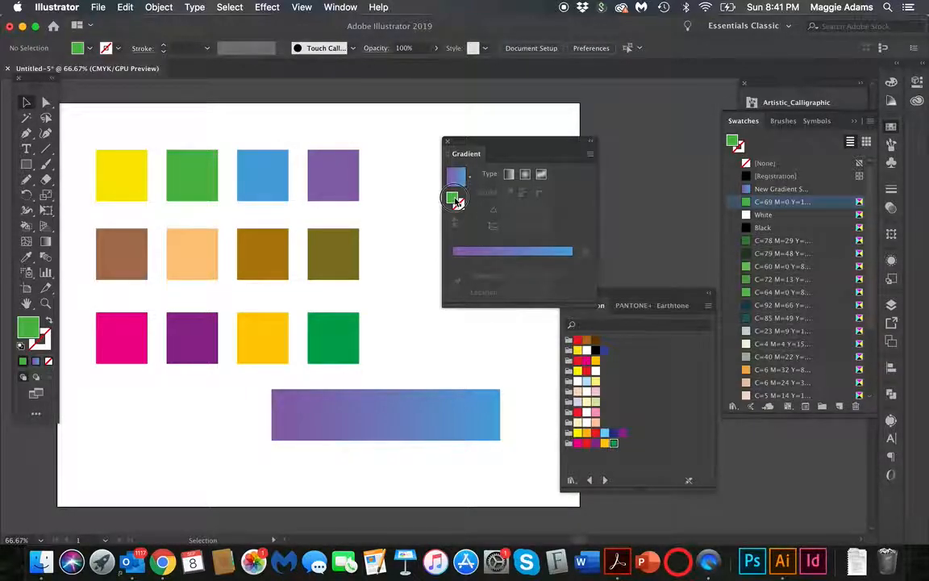
{"action": "left_click_drag", "start_coordinate": [454, 200], "coordinate": [513, 252]}
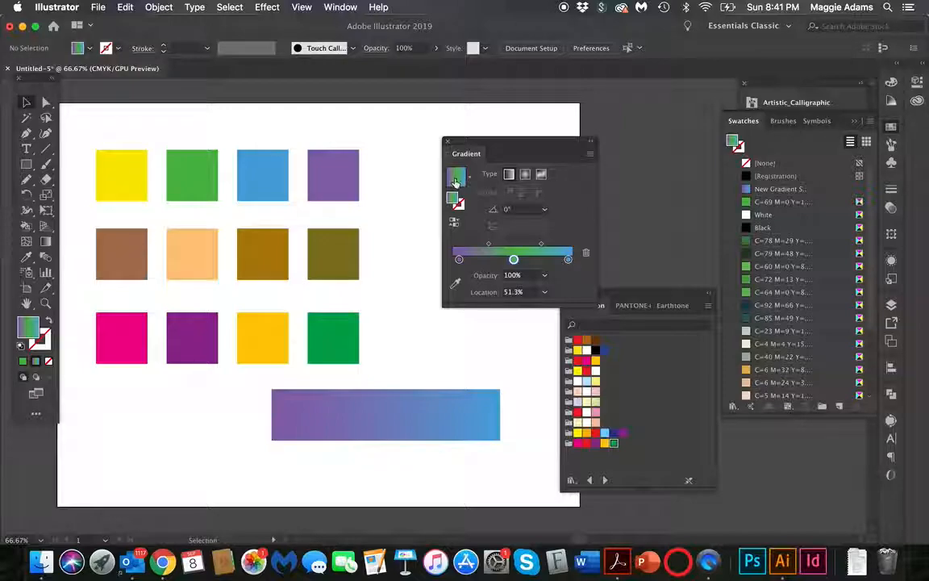
Step: Adjust the gradient midpoints on both sides of the green stop, setting the green-to-blue one to about 37%
{"action": "left_click_drag", "start_coordinate": [455, 179], "coordinate": [484, 248]}
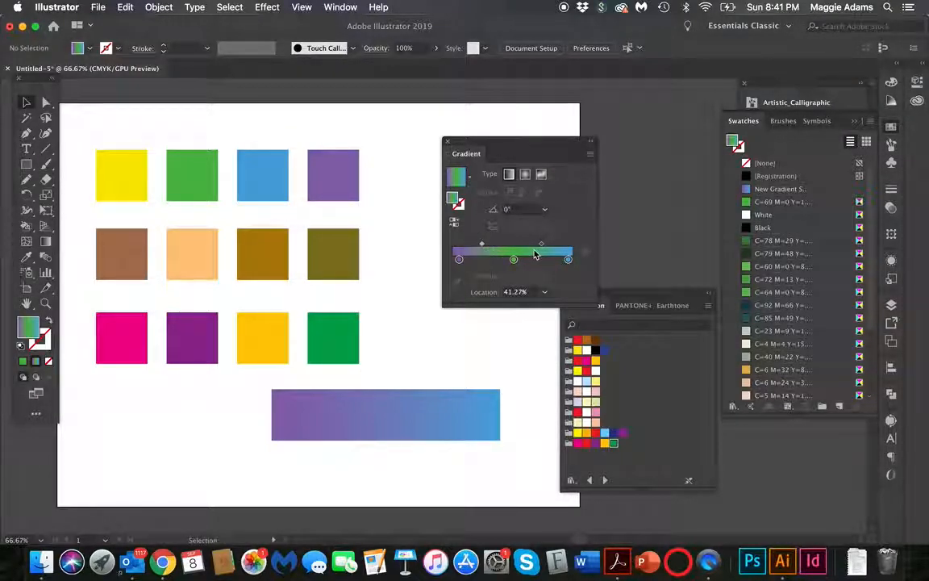
{"action": "left_click", "coordinate": [541, 245]}
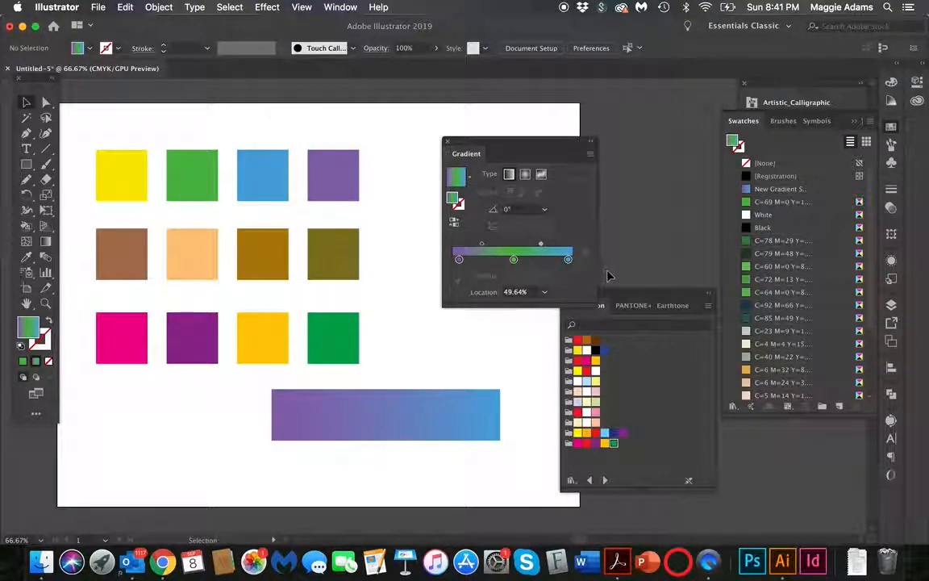
{"action": "left_click_drag", "start_coordinate": [481, 244], "coordinate": [533, 249]}
Step: Save the purple-green-blue gradient as a swatch and apply it to the wide rectangle
{"action": "left_click_drag", "start_coordinate": [456, 196], "coordinate": [774, 195]}
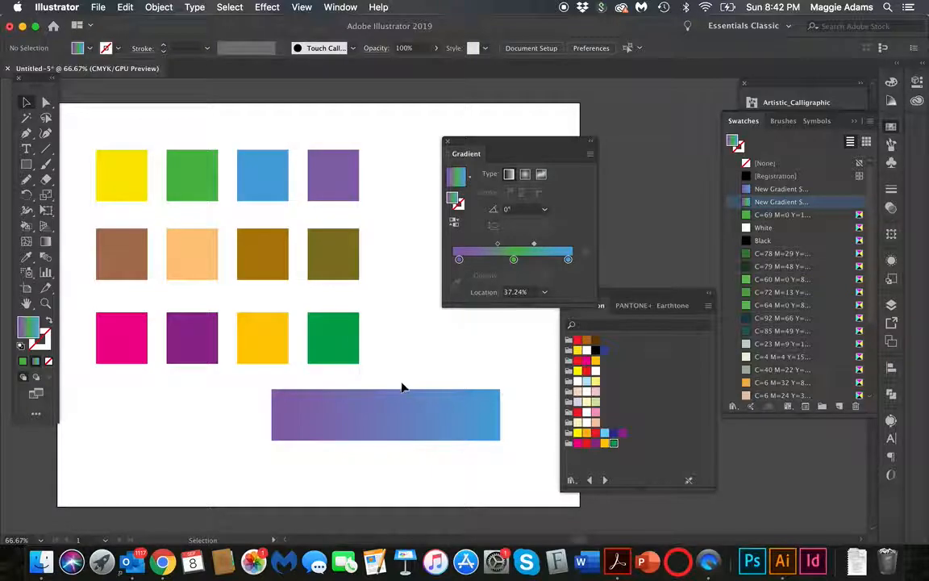
{"action": "left_click", "coordinate": [400, 419]}
{"action": "left_click", "coordinate": [806, 201]}
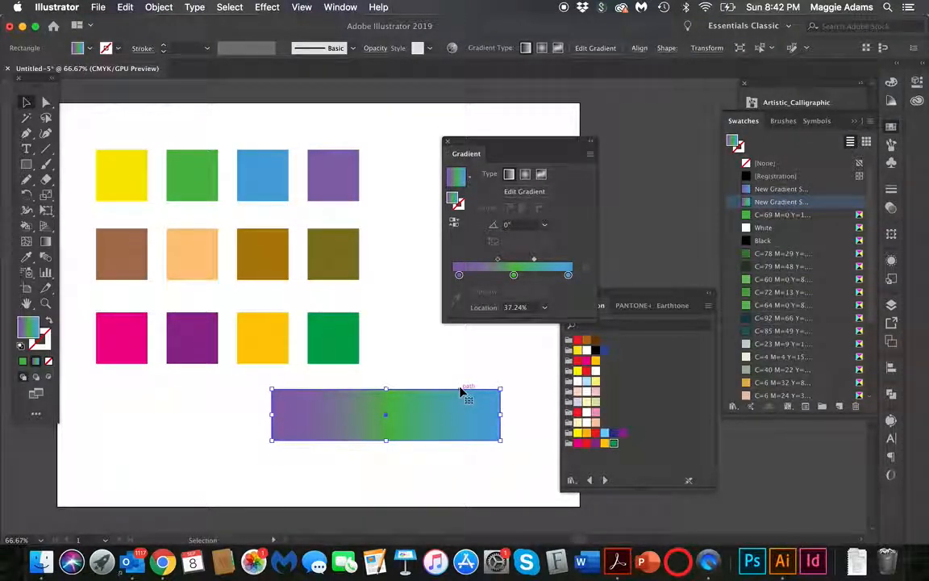
Step: Shift the wide rectangle's purple-to-green midpoint toward purple, set the green-to-blue midpoint to about 43%, and deselect the rectangle
{"action": "left_click_drag", "start_coordinate": [497, 259], "coordinate": [537, 259]}
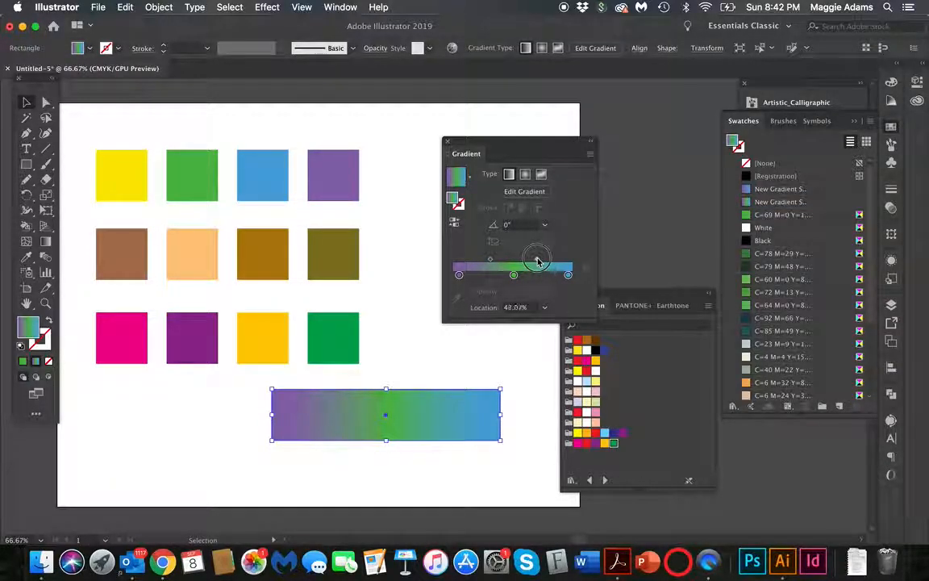
{"action": "left_click", "coordinate": [452, 377]}
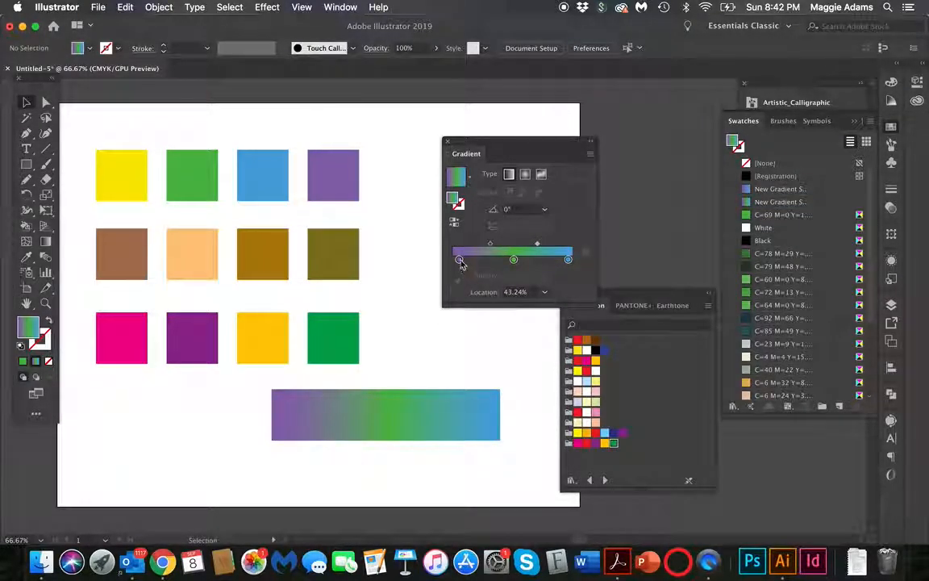
Step: Remove the purple stop from the gradient and move the green stop to about 16%
{"action": "left_click_drag", "start_coordinate": [460, 263], "coordinate": [462, 276]}
{"action": "left_click_drag", "start_coordinate": [513, 262], "coordinate": [472, 260]}
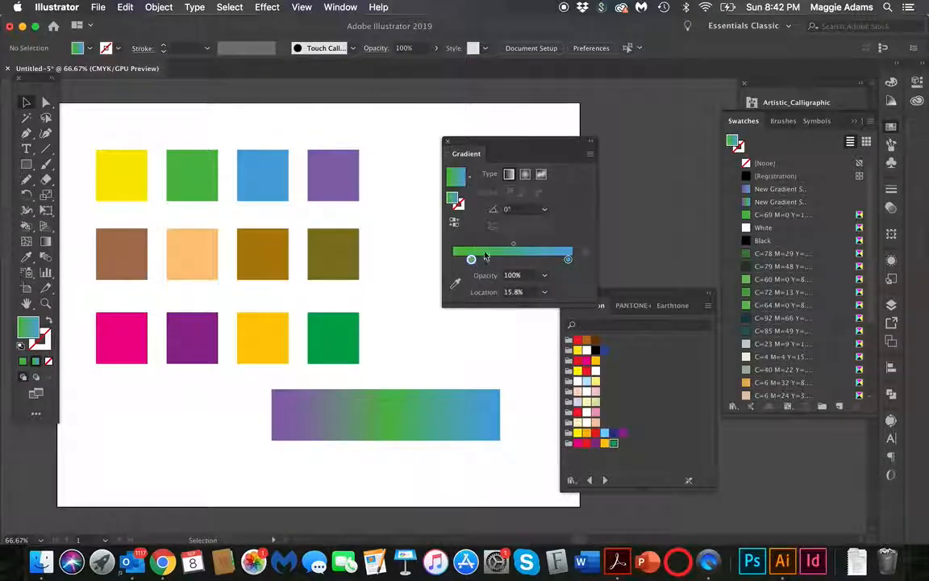
Step: Save the green-to-blue gradient as a swatch and apply it to the wide rectangle
{"action": "left_click_drag", "start_coordinate": [732, 142], "coordinate": [757, 189]}
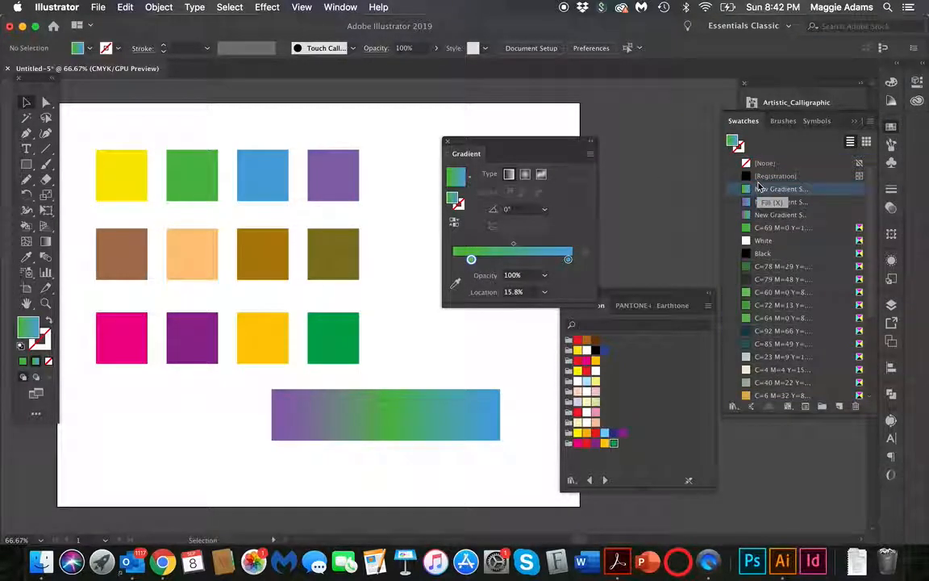
{"action": "left_click", "coordinate": [446, 420]}
{"action": "left_click", "coordinate": [782, 190]}
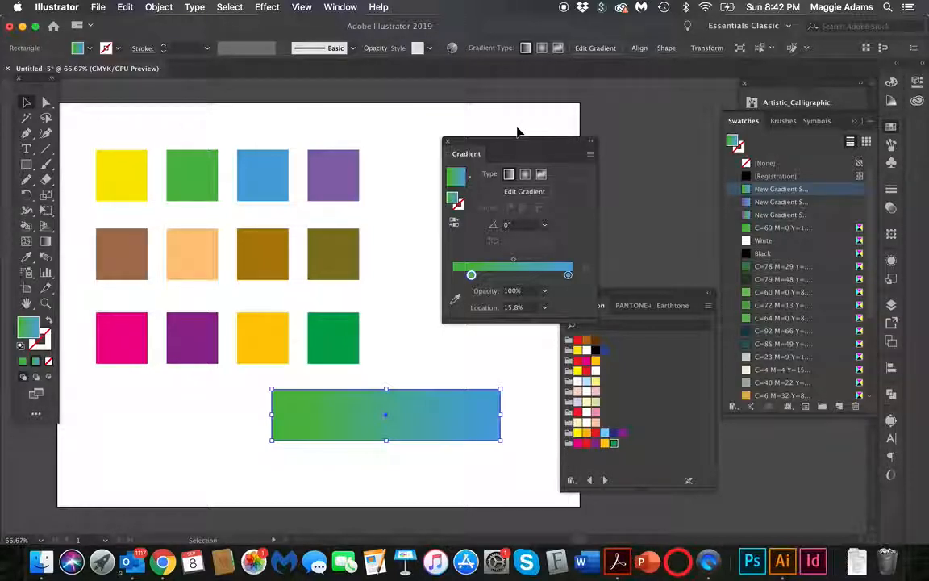
Step: Open Color Themes and browse the Most Popular themes in the Explore view
{"action": "left_click", "coordinate": [337, 7]}
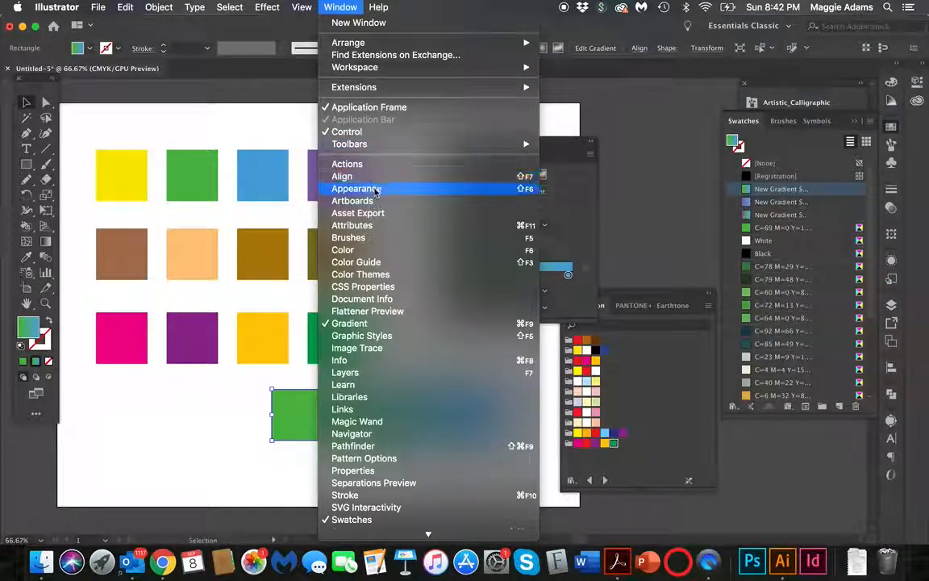
{"action": "left_click", "coordinate": [374, 279]}
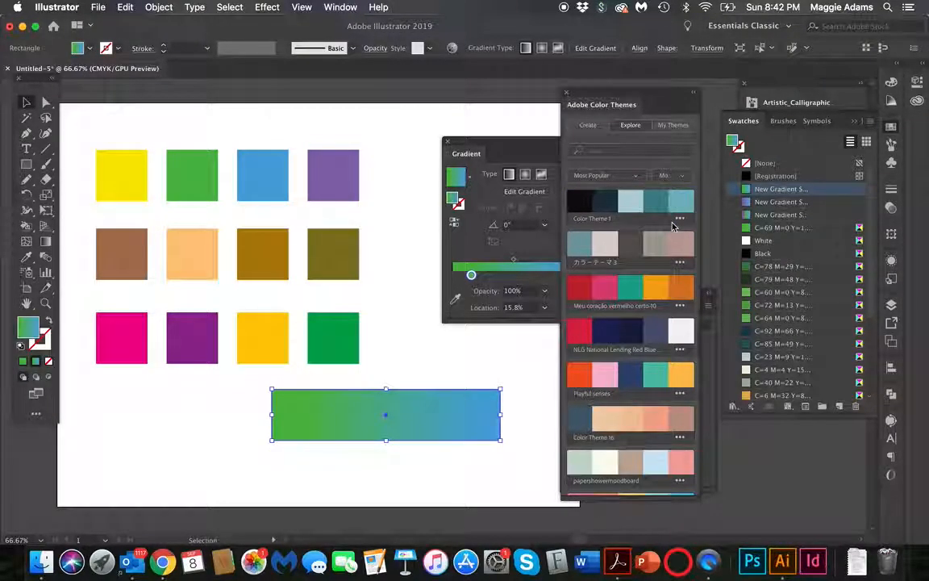
{"action": "scroll", "coordinate": [672, 225], "scroll_direction": "down", "scroll_amount": 9}
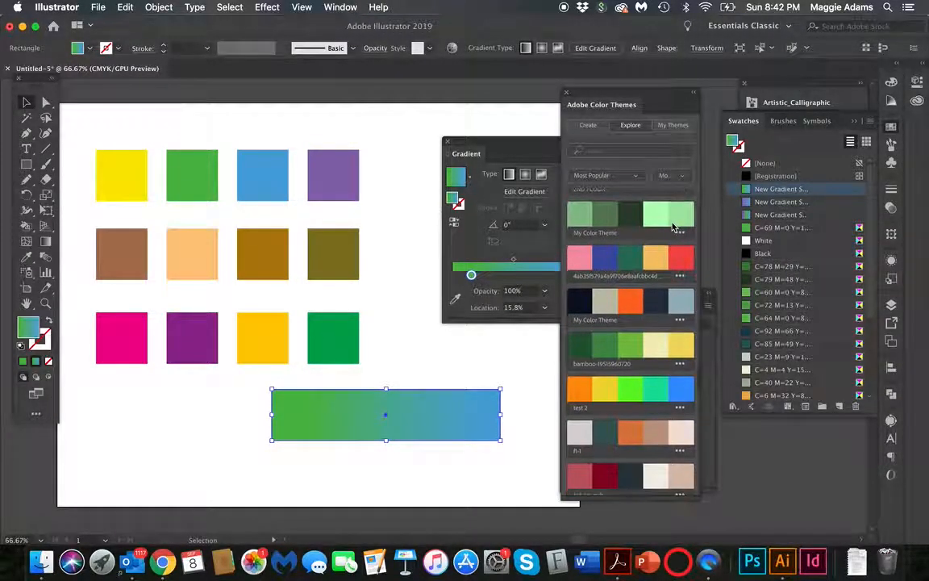
Step: Look through further colour palettes in the Most Popular themes list
{"action": "scroll", "coordinate": [673, 225], "scroll_direction": "down", "scroll_amount": 5}
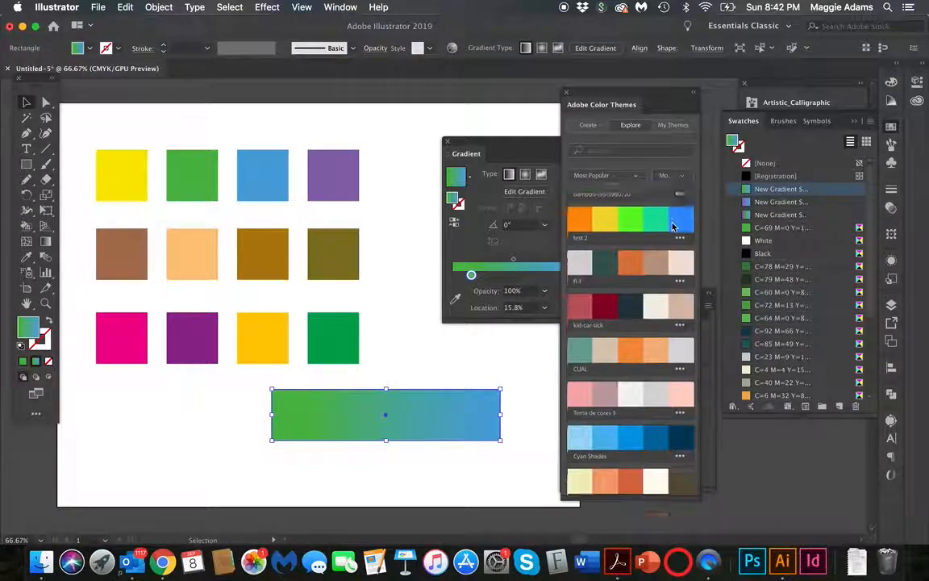
{"action": "scroll", "coordinate": [659, 323], "scroll_direction": "down", "scroll_amount": 5}
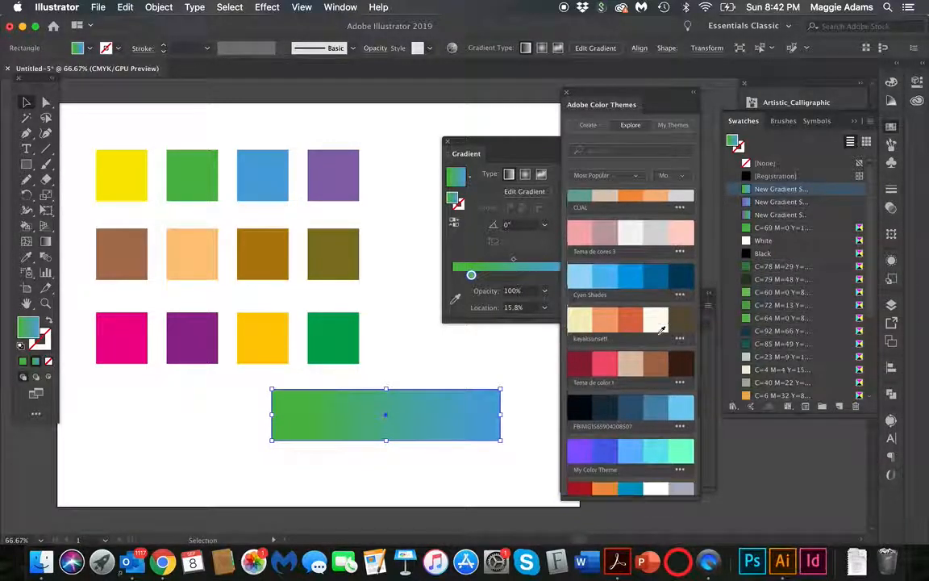
{"action": "scroll", "coordinate": [600, 355], "scroll_direction": "up", "scroll_amount": 3}
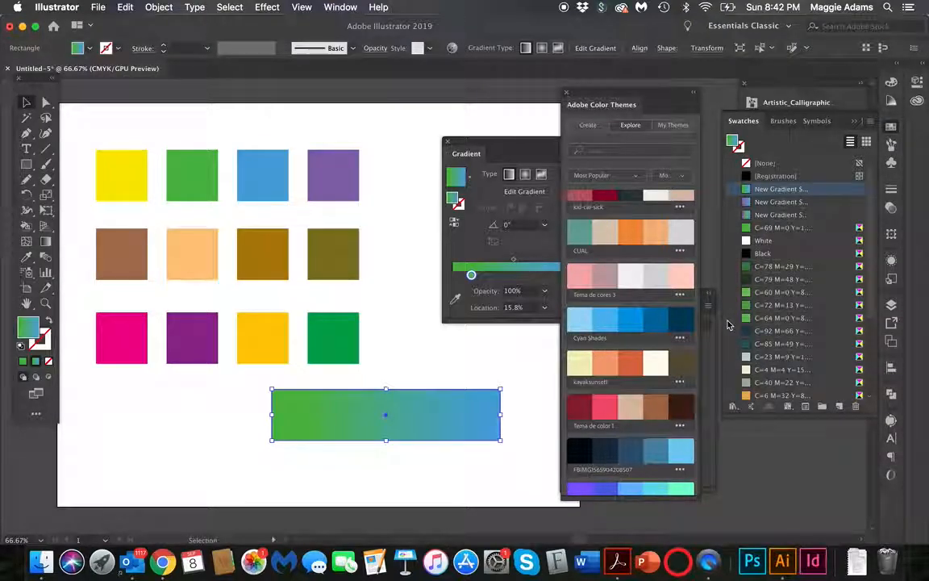
Step: Open the Color Guide and set its harmony rule to Monochromatic
{"action": "left_click", "coordinate": [895, 83]}
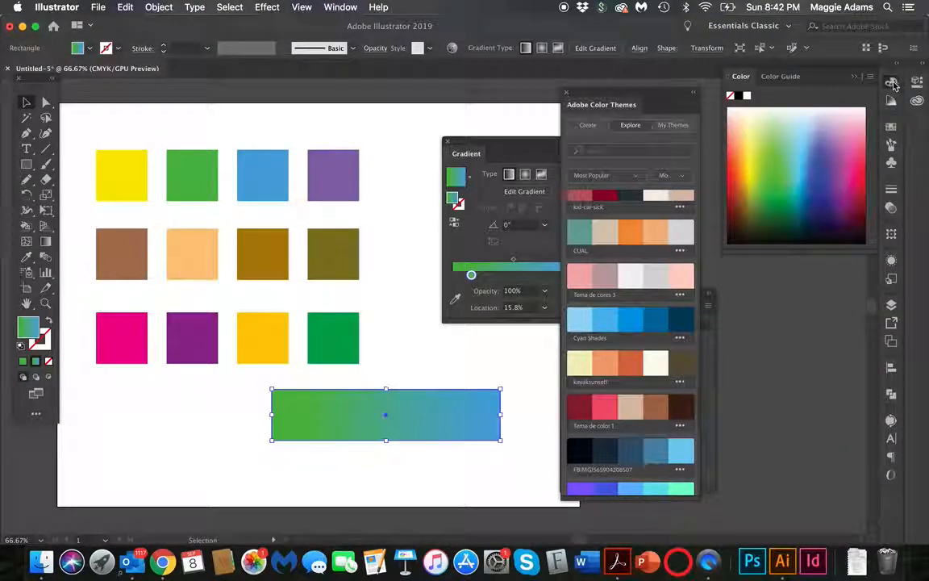
{"action": "left_click", "coordinate": [782, 77]}
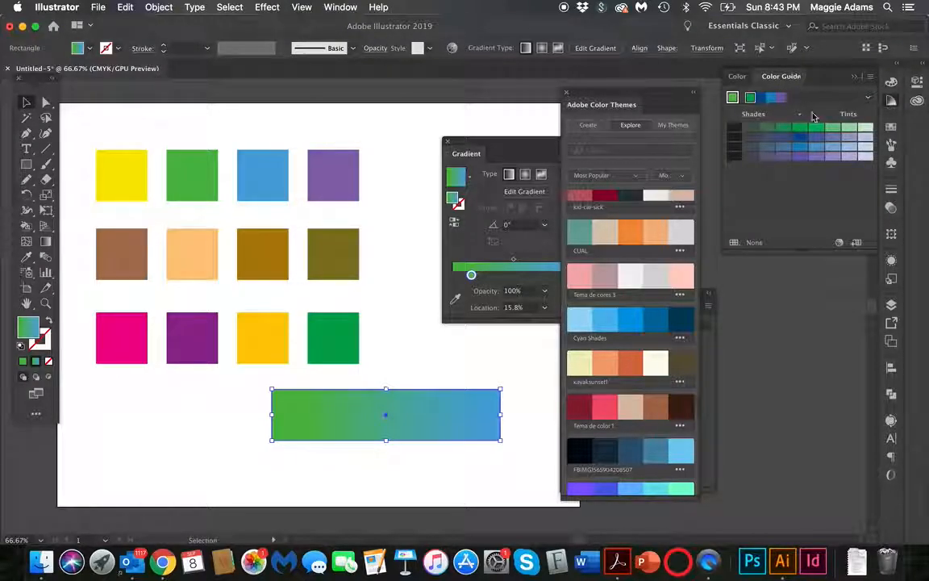
{"action": "left_click", "coordinate": [870, 99]}
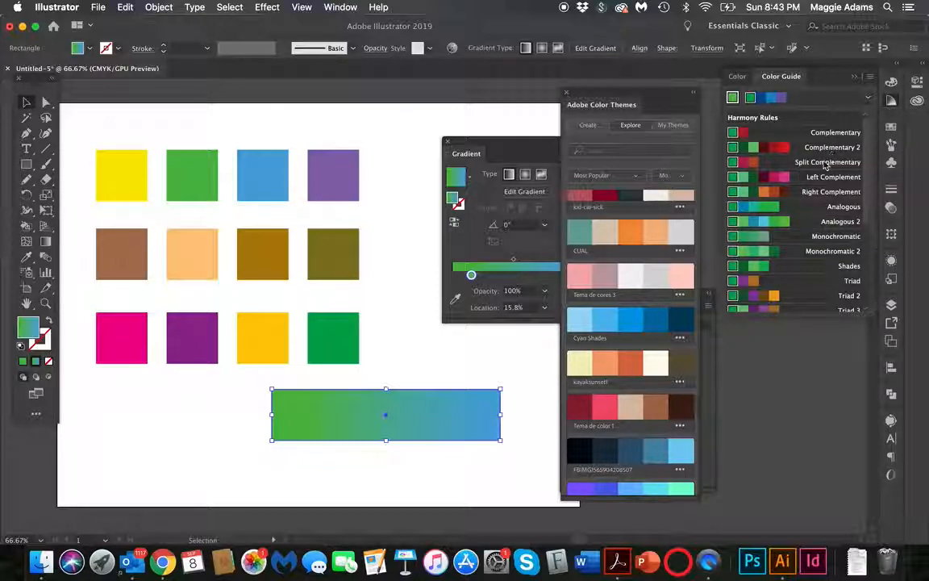
{"action": "left_click", "coordinate": [839, 236]}
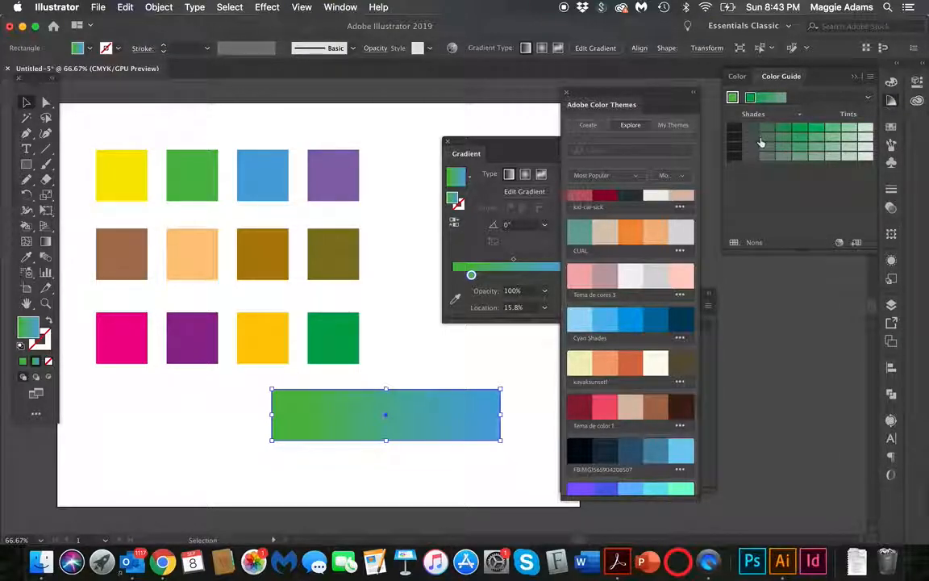
Step: Recolour the magenta and purple squares in the bottom row with two dark green shades from the Color Guide
{"action": "left_click", "coordinate": [116, 338]}
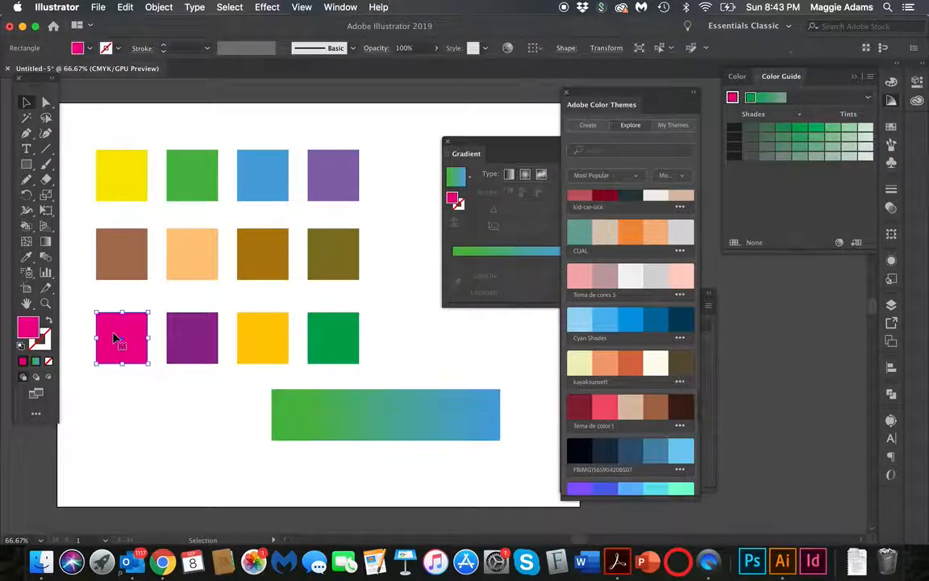
{"action": "left_click", "coordinate": [771, 131]}
{"action": "left_click", "coordinate": [193, 340]}
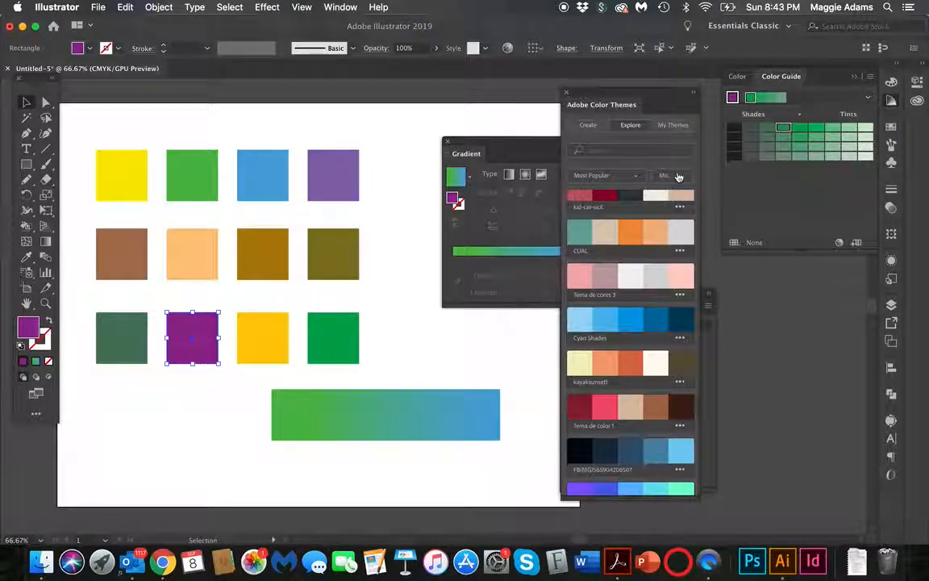
{"action": "left_click", "coordinate": [192, 389]}
{"action": "left_click", "coordinate": [202, 354]}
{"action": "left_click", "coordinate": [782, 158]}
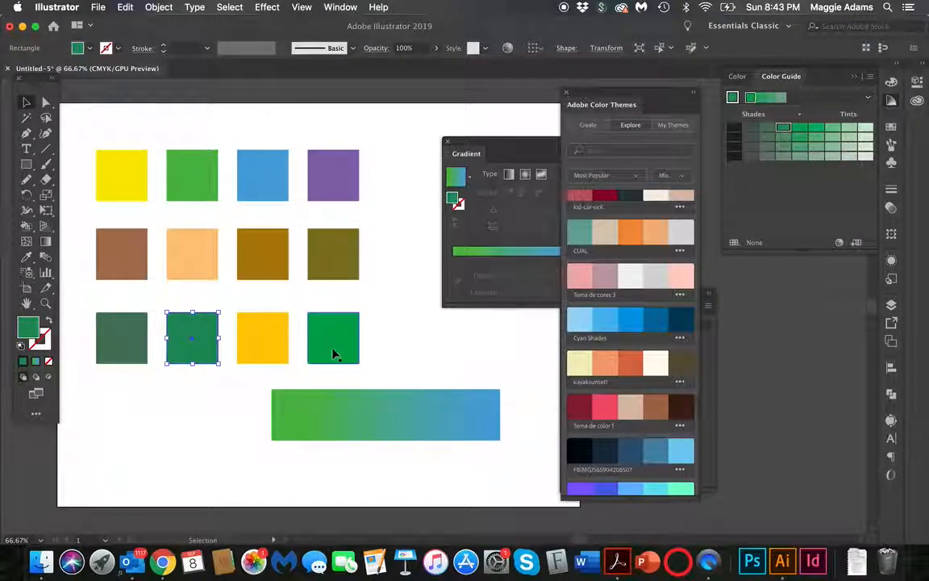
Step: Fill the bottom row's yellow square with a medium green and its last square with a light green tint from the Color Guide
{"action": "left_click", "coordinate": [264, 351]}
{"action": "left_click", "coordinate": [799, 127]}
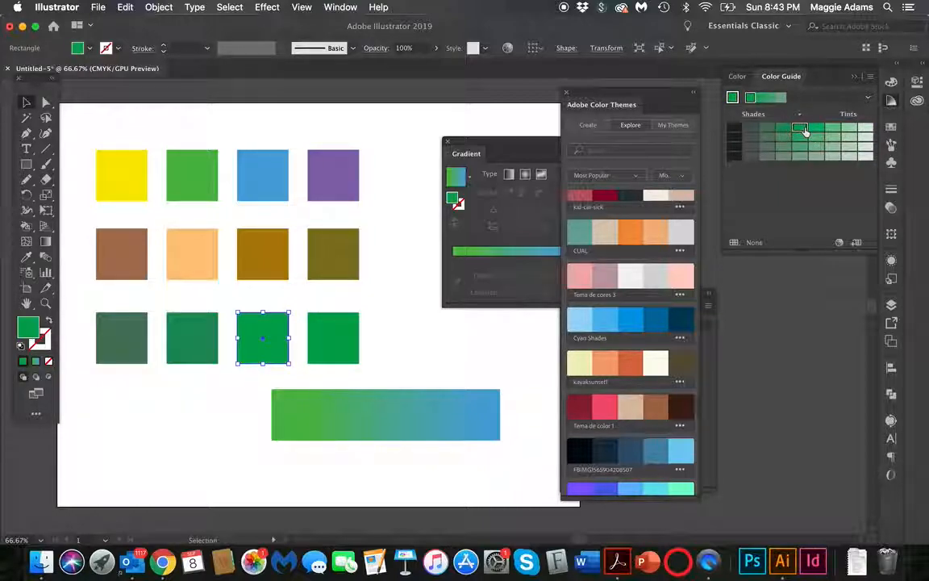
{"action": "left_click", "coordinate": [337, 343]}
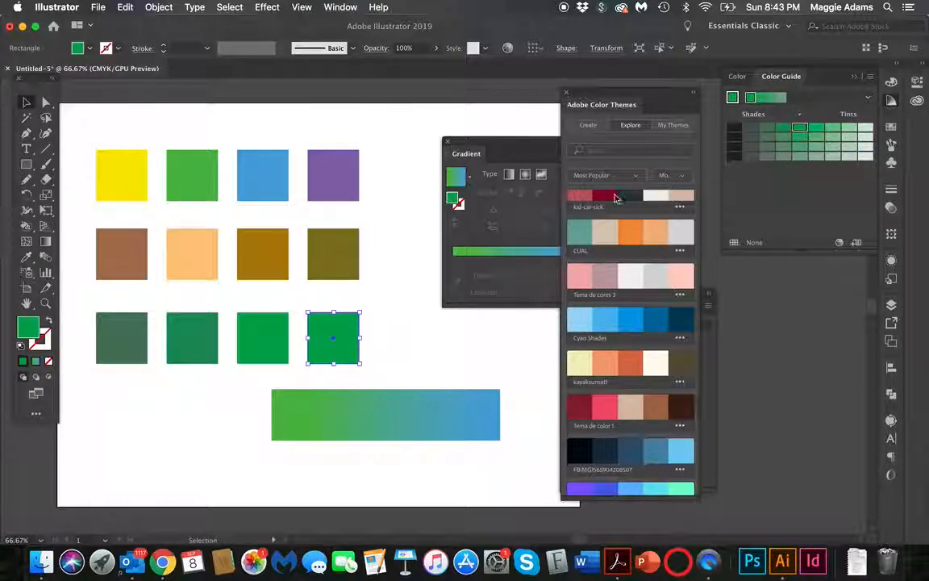
{"action": "left_click", "coordinate": [835, 128]}
{"action": "left_click", "coordinate": [411, 369]}
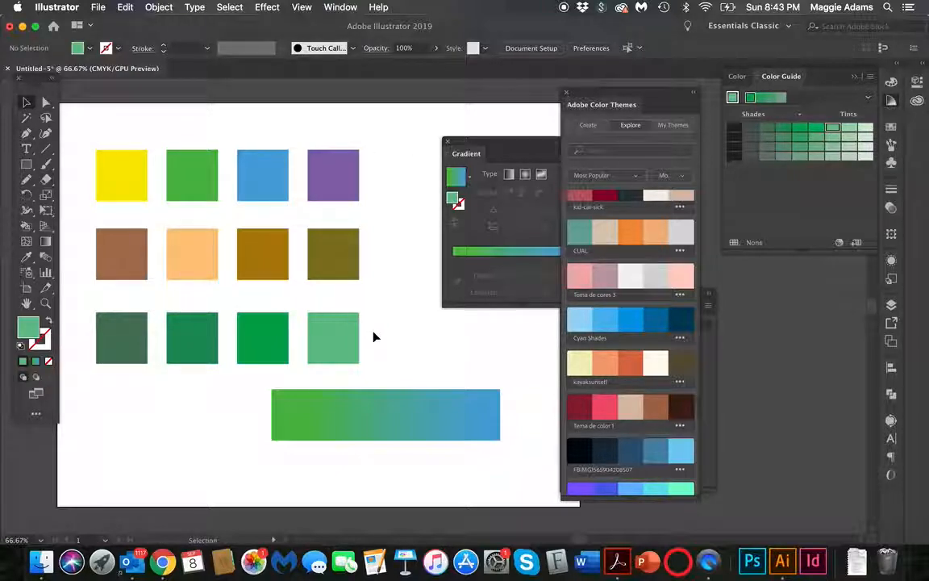
Step: Review the Color Guide's harmony rules from Complementary through Pentagram without choosing another rule
{"action": "left_click", "coordinate": [868, 98]}
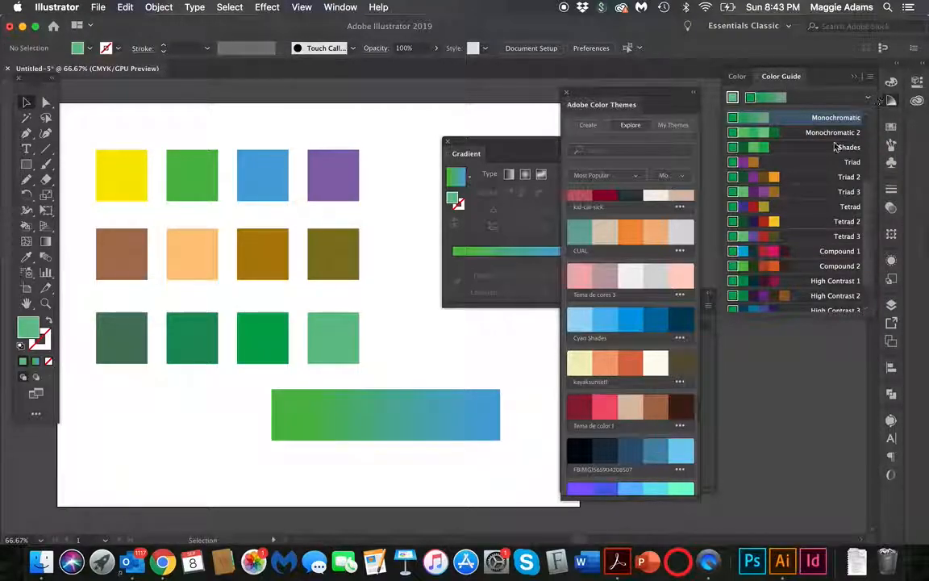
{"action": "scroll", "coordinate": [819, 175], "scroll_direction": "down", "scroll_amount": 2}
{"action": "scroll", "coordinate": [823, 169], "scroll_direction": "up", "scroll_amount": 3}
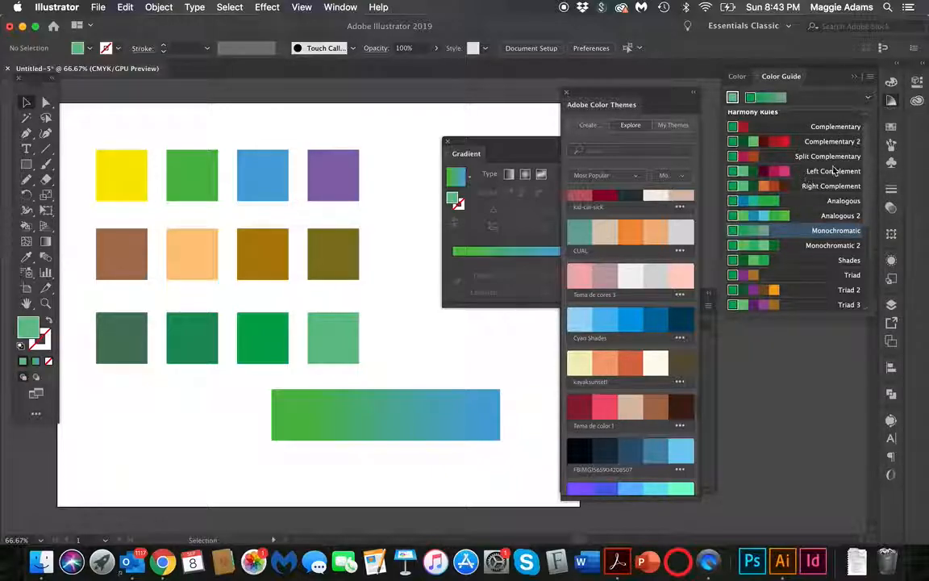
{"action": "scroll", "coordinate": [819, 174], "scroll_direction": "down", "scroll_amount": 4}
{"action": "scroll", "coordinate": [839, 169], "scroll_direction": "down", "scroll_amount": 6}
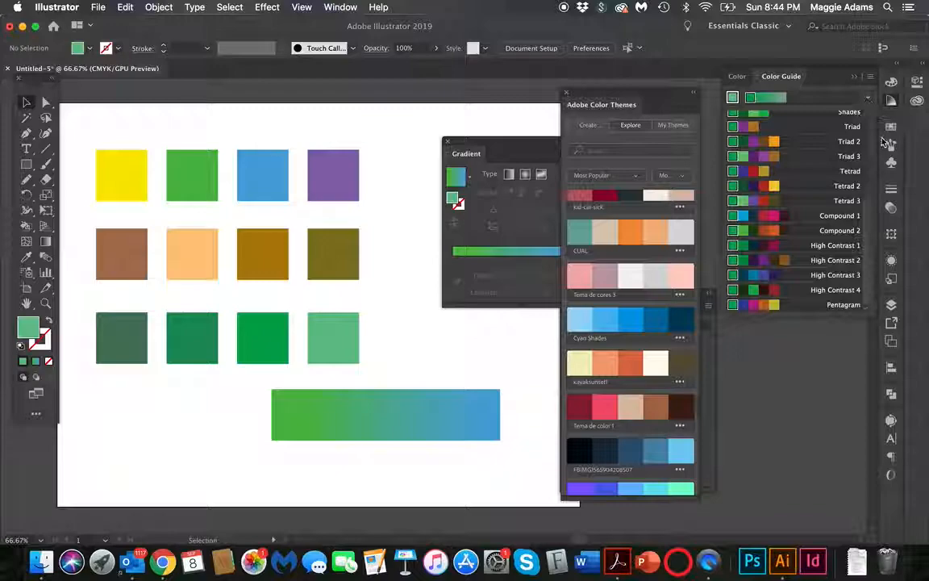
{"action": "left_click", "coordinate": [422, 331]}
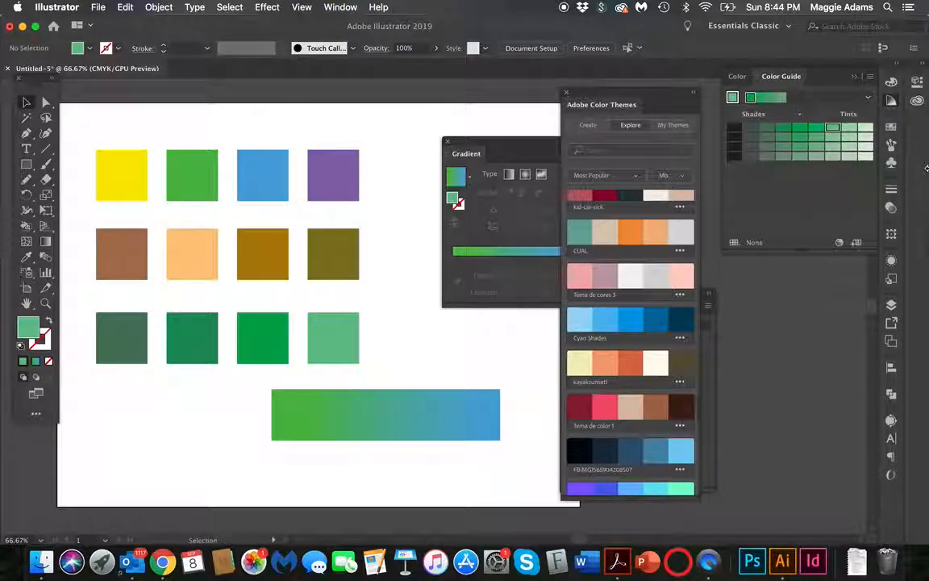
Step: Show the document's layers and change the document color mode to RGB Color
{"action": "left_click", "coordinate": [891, 305]}
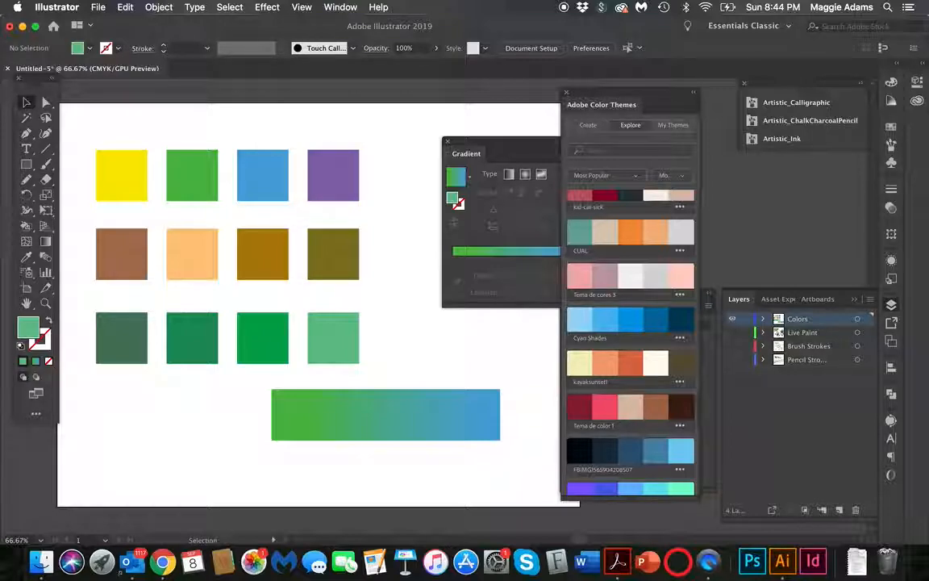
{"action": "left_click", "coordinate": [98, 6]}
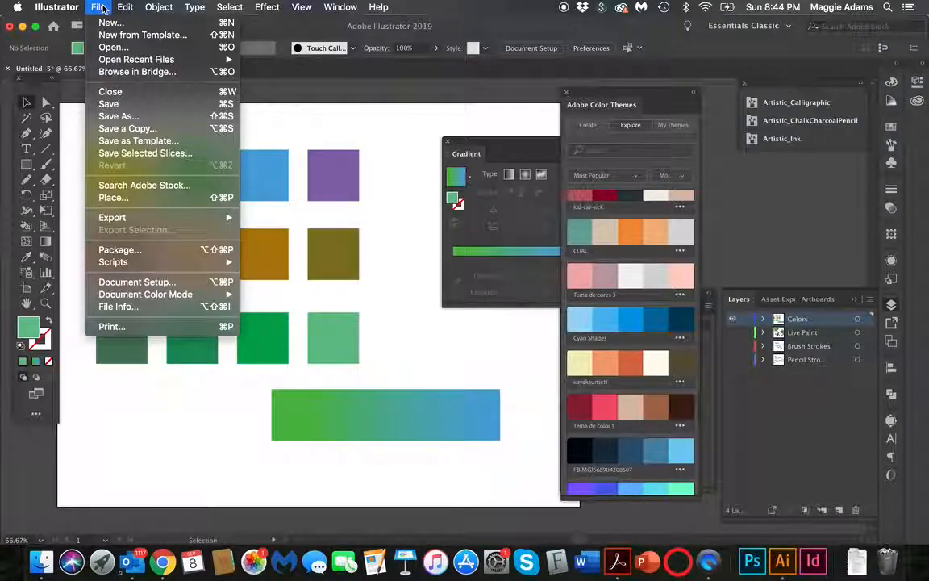
{"action": "mouse_move", "coordinate": [218, 295]}
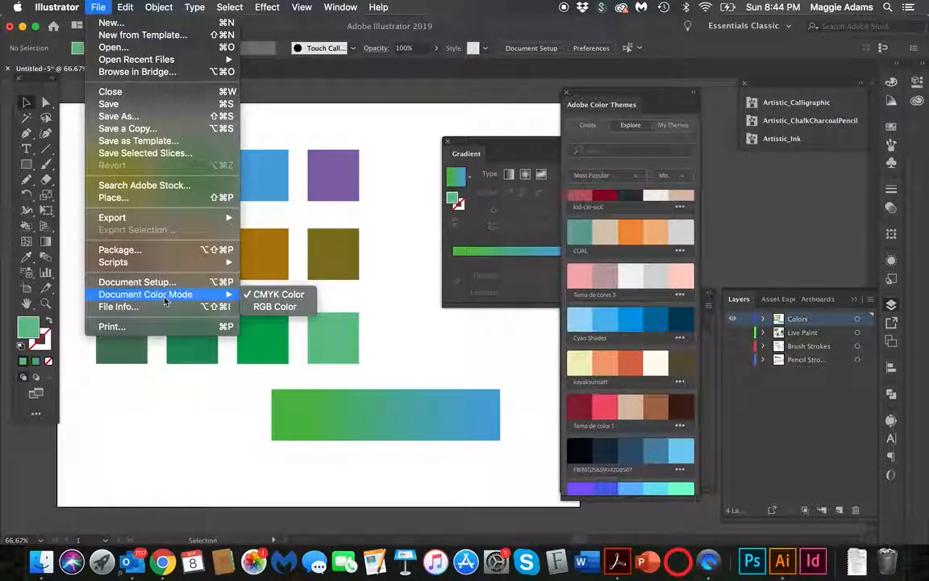
{"action": "left_click", "coordinate": [272, 307]}
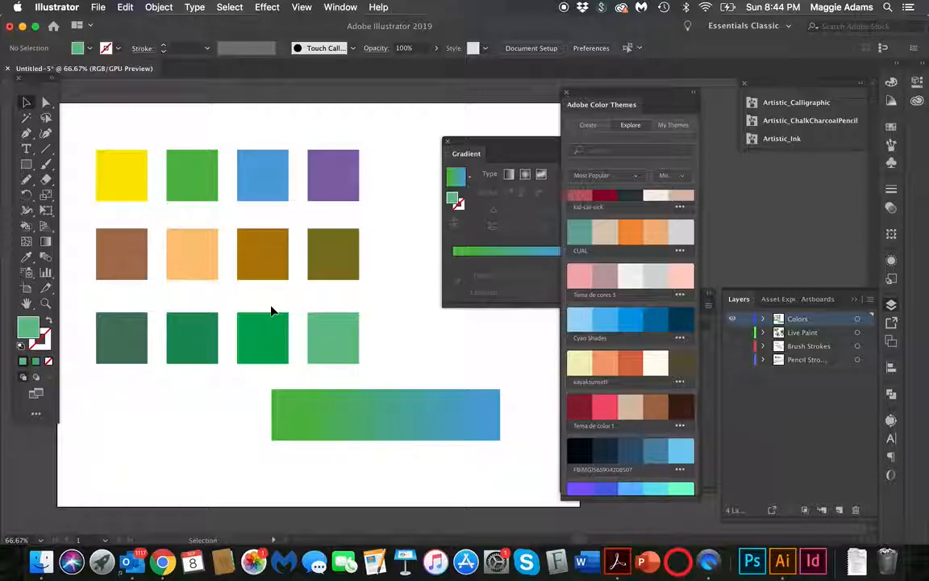
Step: Start saving the document, naming the file with the author's surname and initial followed by _Ai1_E4Brush
{"action": "key", "text": "super+s"}
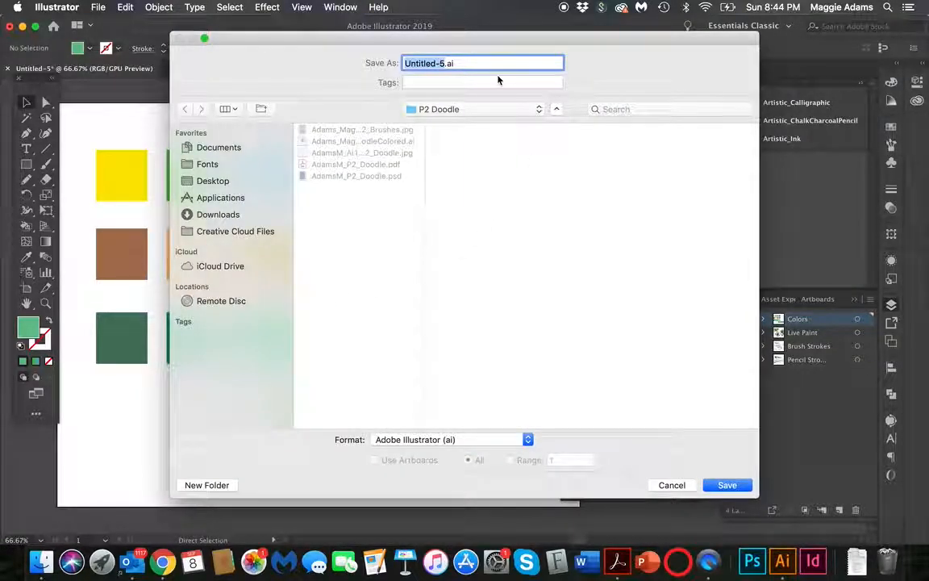
{"action": "type", "text": "AdamsM_"}
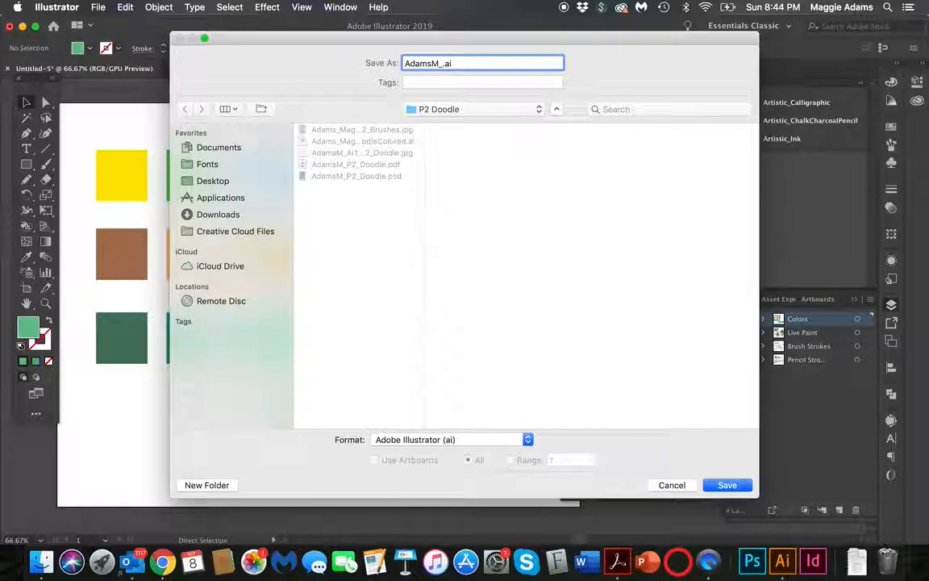
{"action": "type", "text": "Ai1_E$"}
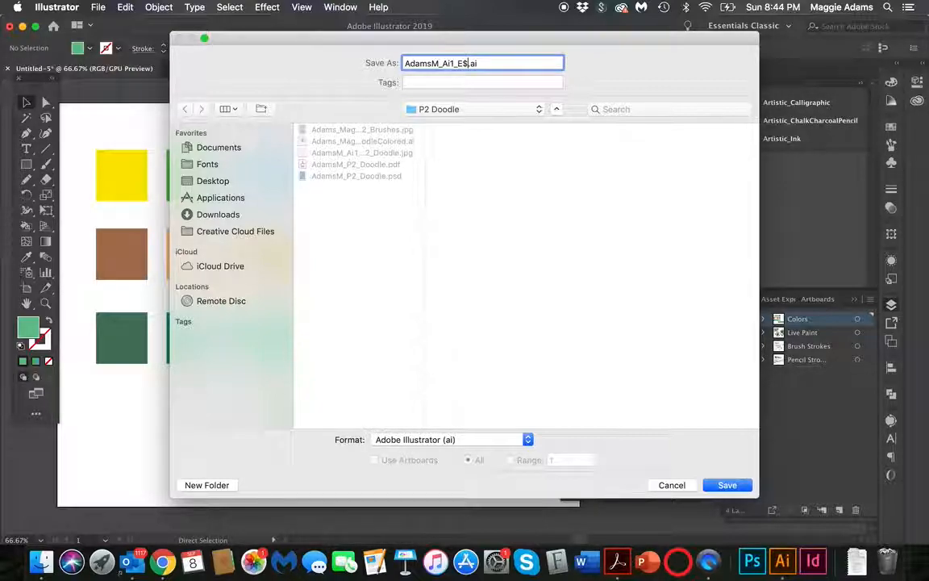
{"action": "key", "text": "BackSpace"}
{"action": "type", "text": "4Brush"}
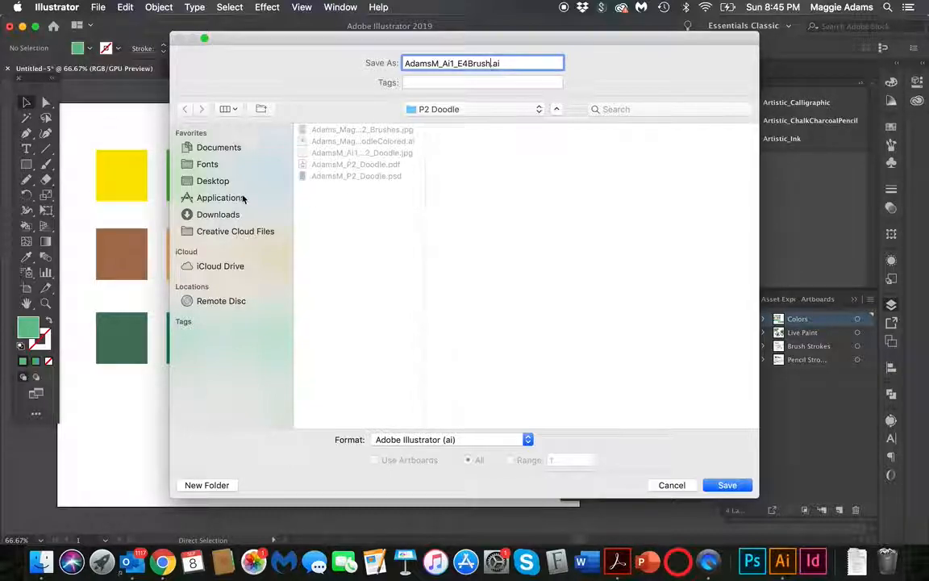
Step: Choose the E4 folder under Desktop, Illustrator 1, Exercises as the save location, and decline replacing the existing file
{"action": "left_click", "coordinate": [213, 180]}
{"action": "left_click", "coordinate": [387, 153]}
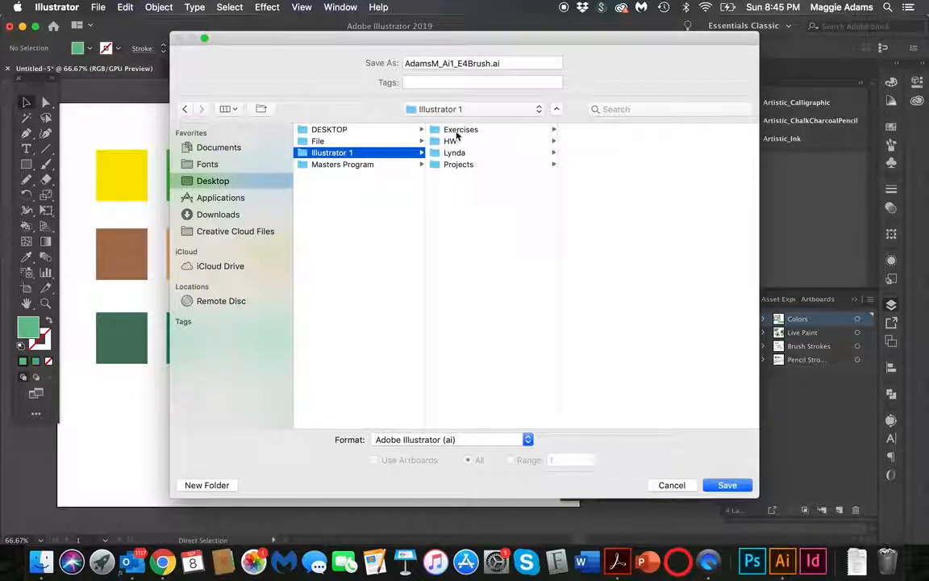
{"action": "left_click", "coordinate": [459, 131]}
{"action": "left_click", "coordinate": [582, 165]}
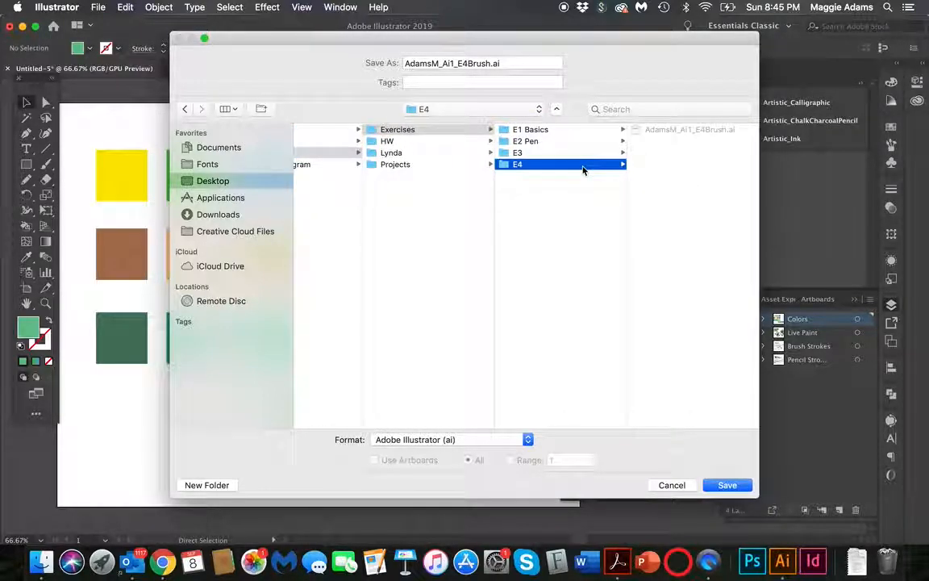
{"action": "left_click", "coordinate": [735, 486]}
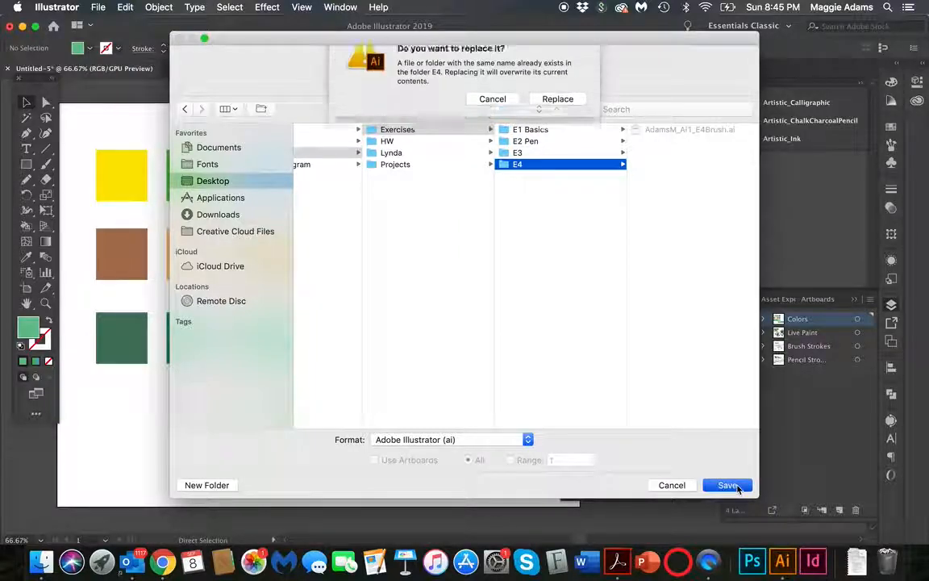
{"action": "left_click", "coordinate": [491, 122]}
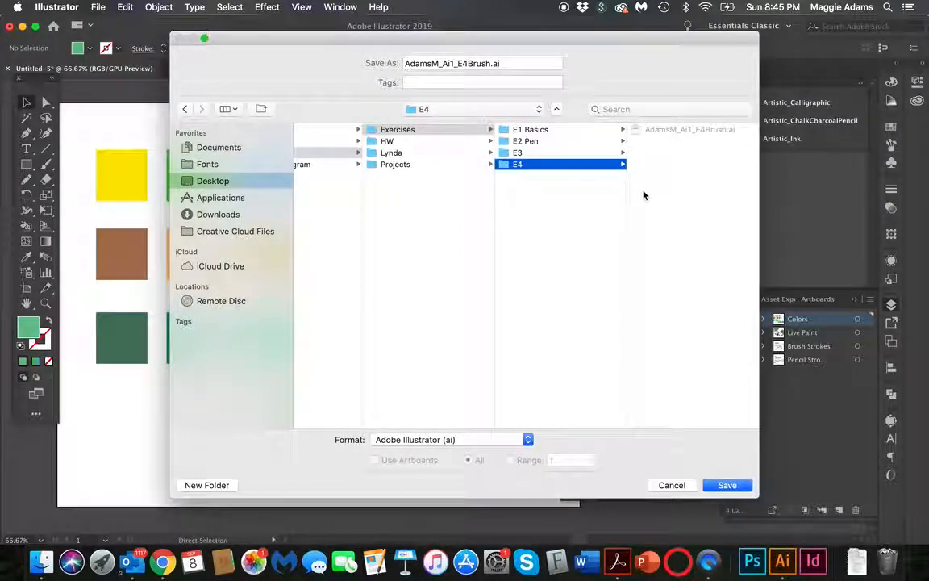
Step: Append v2 to the file name and save the document with the default Illustrator CC options
{"action": "left_click", "coordinate": [488, 63]}
{"action": "type", "text": "v2"}
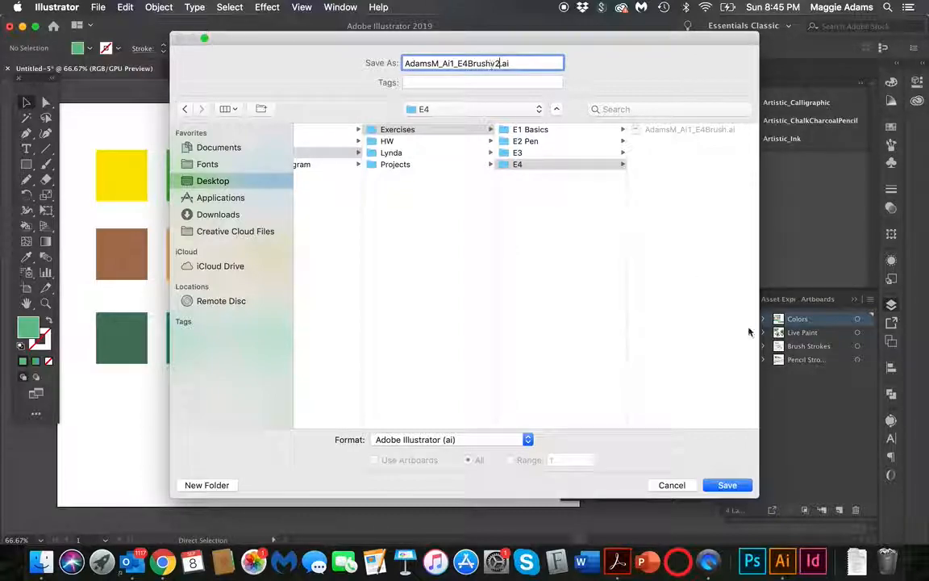
{"action": "left_click", "coordinate": [728, 485]}
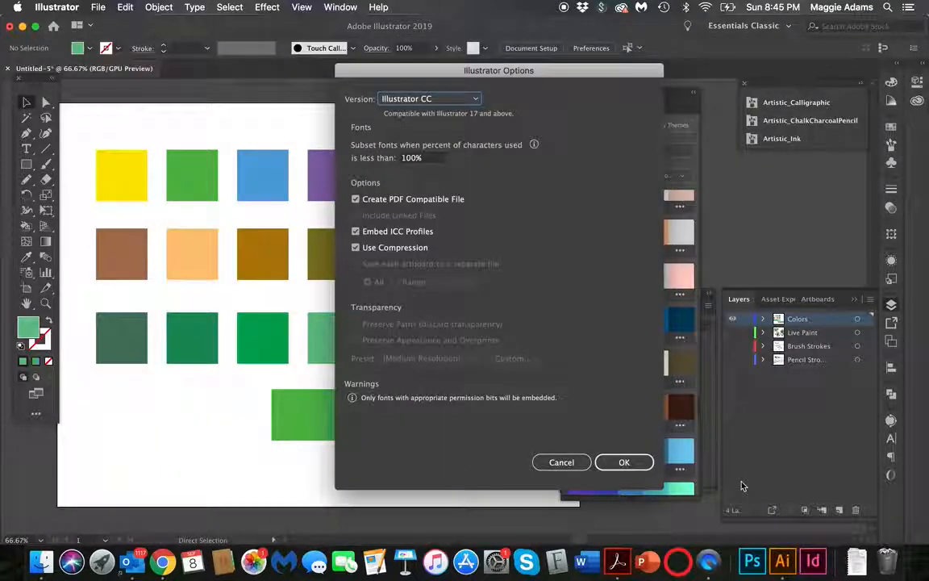
{"action": "left_click", "coordinate": [628, 460]}
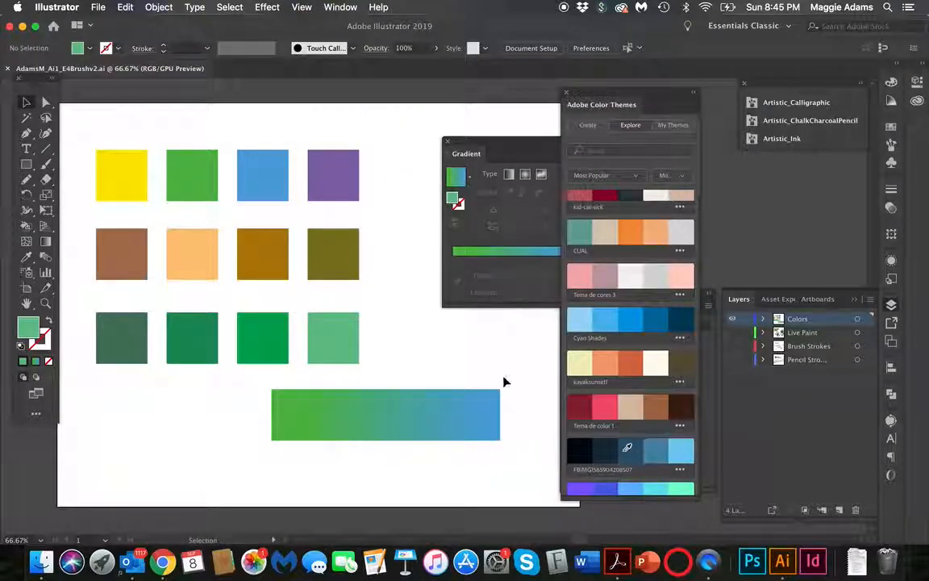
{"action": "right_click", "coordinate": [710, 564]}
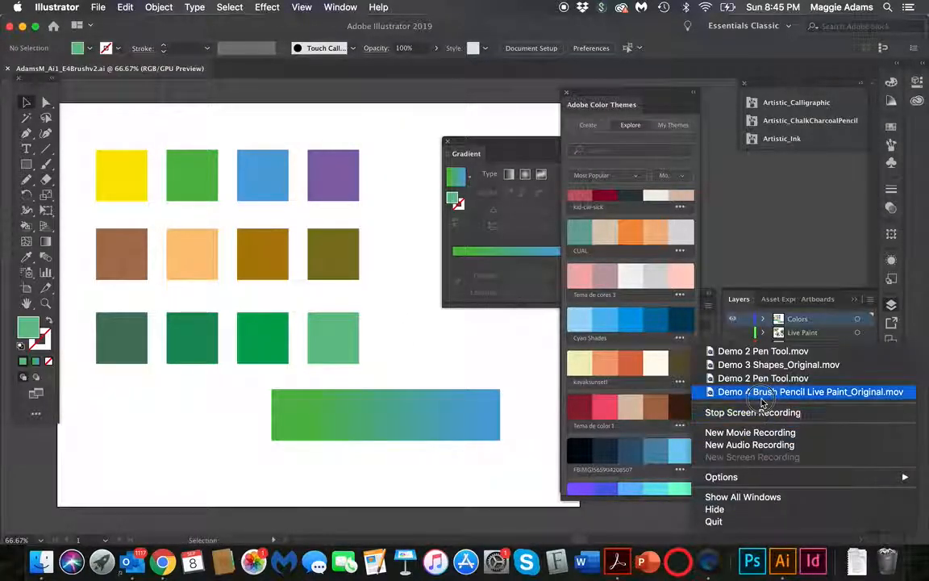